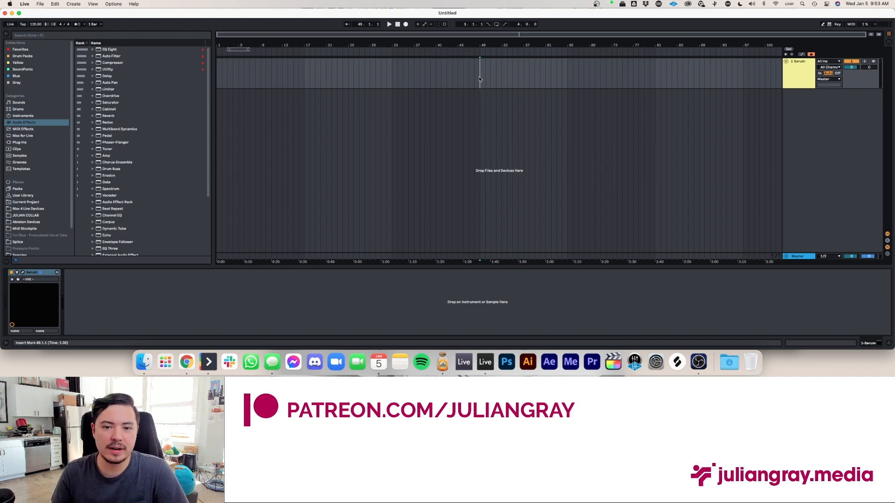
Open the audio preferences and examine the available in/out sample rates.
{"action": "left_click", "coordinate": [23, 4]}
{"action": "left_click", "coordinate": [33, 27]}
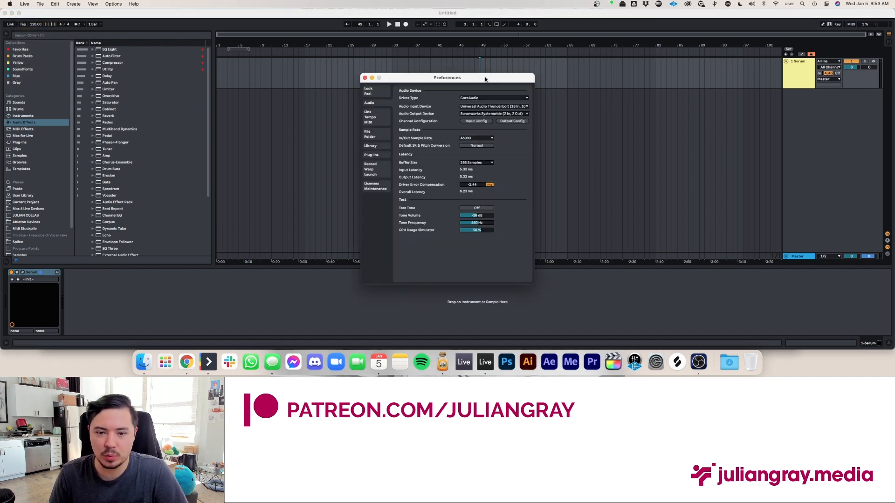
{"action": "left_click_drag", "start_coordinate": [485, 79], "coordinate": [487, 78]}
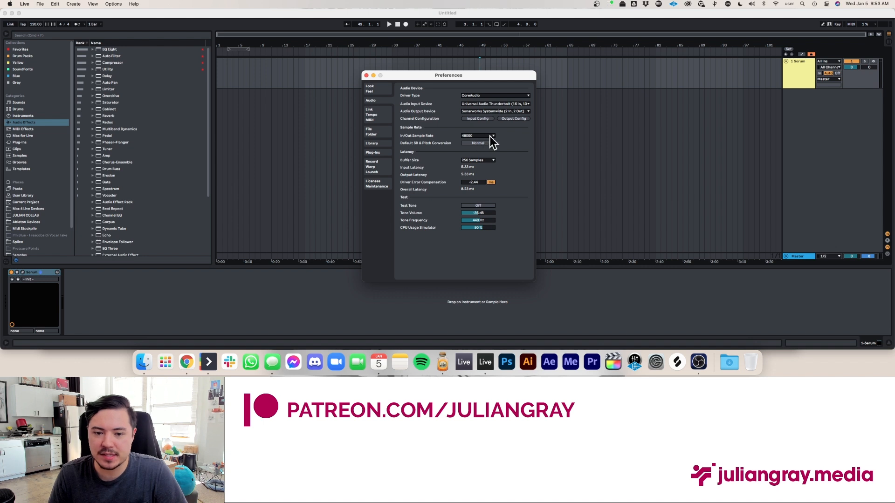
{"action": "left_click", "coordinate": [472, 136]}
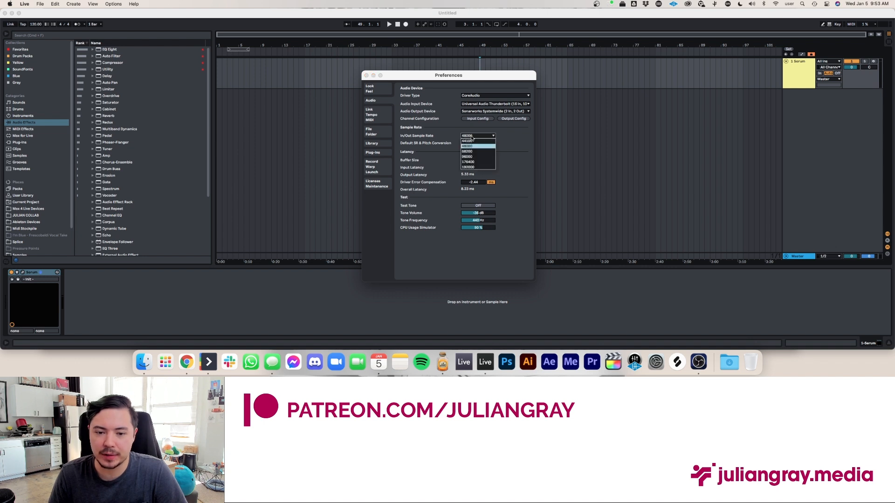
{"action": "left_click", "coordinate": [445, 132]}
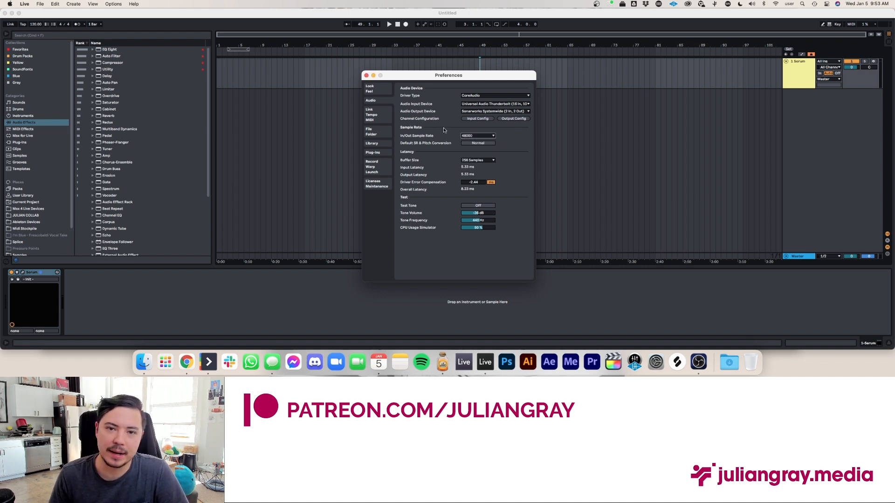
{"action": "left_click", "coordinate": [486, 136]}
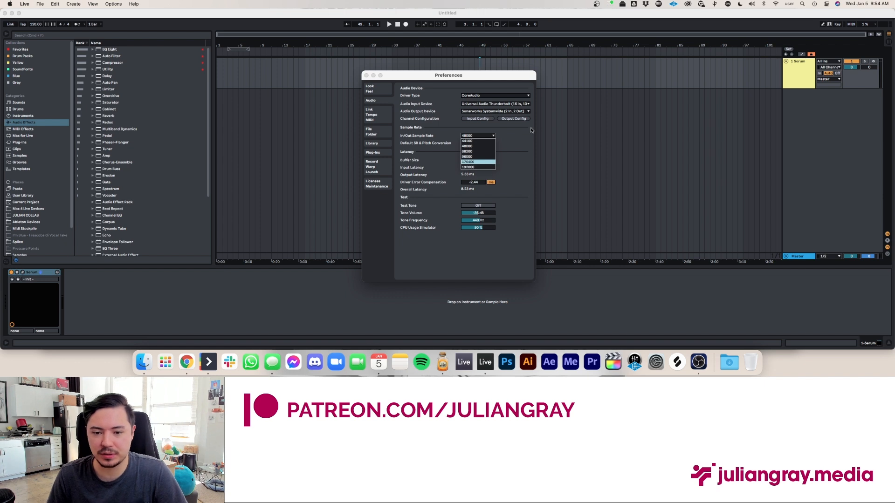
{"action": "left_click", "coordinate": [518, 138]}
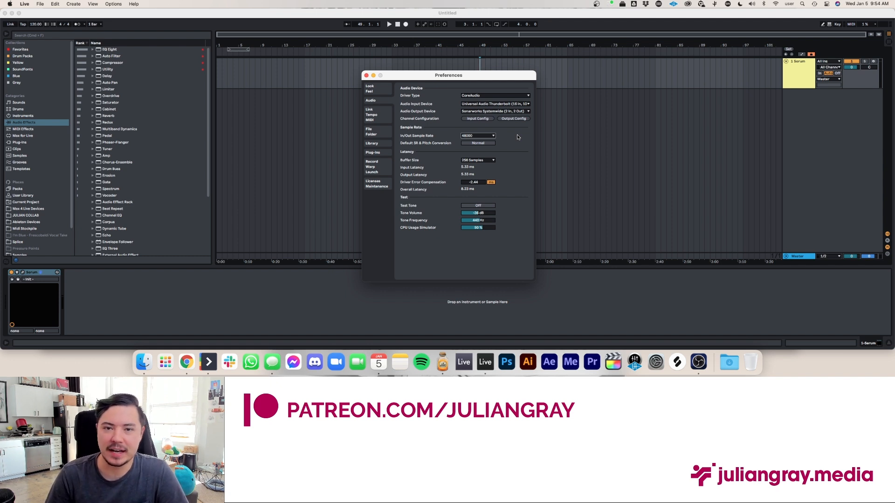
{"action": "left_click", "coordinate": [480, 135]}
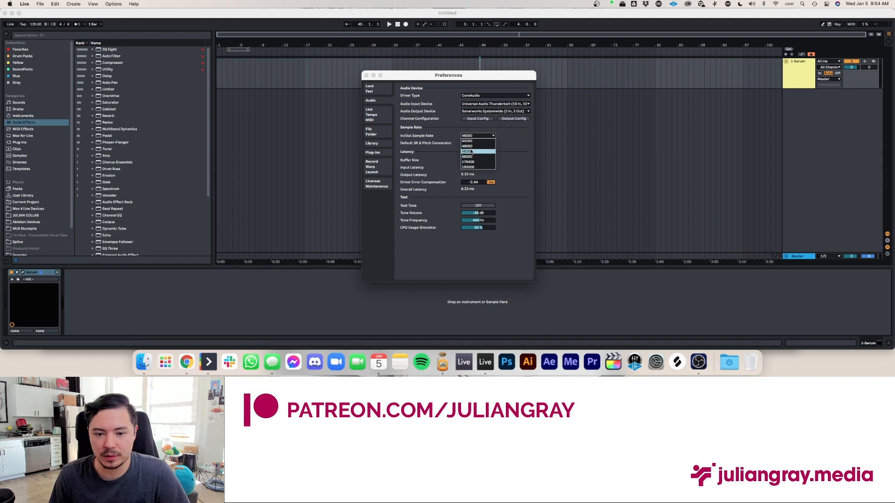
{"action": "left_click", "coordinate": [513, 131]}
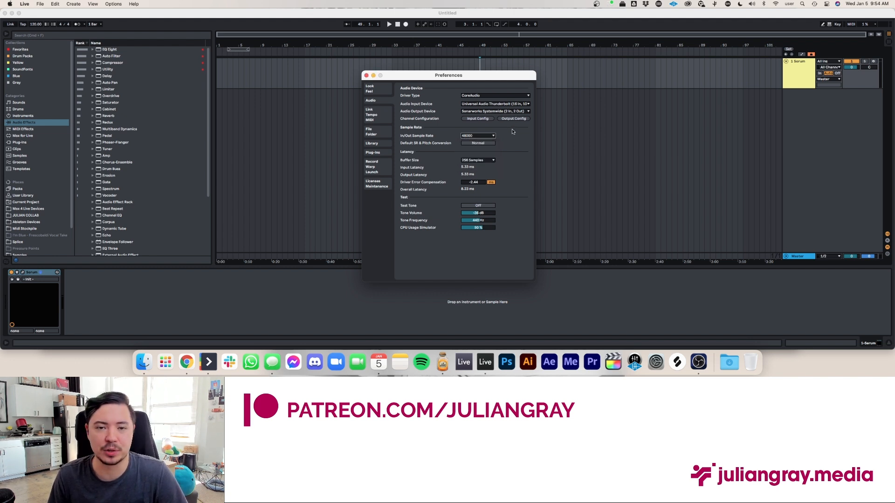
Set the in/out sample rate to 48000 in the audio preferences.
{"action": "left_click_drag", "start_coordinate": [457, 78], "coordinate": [460, 74]}
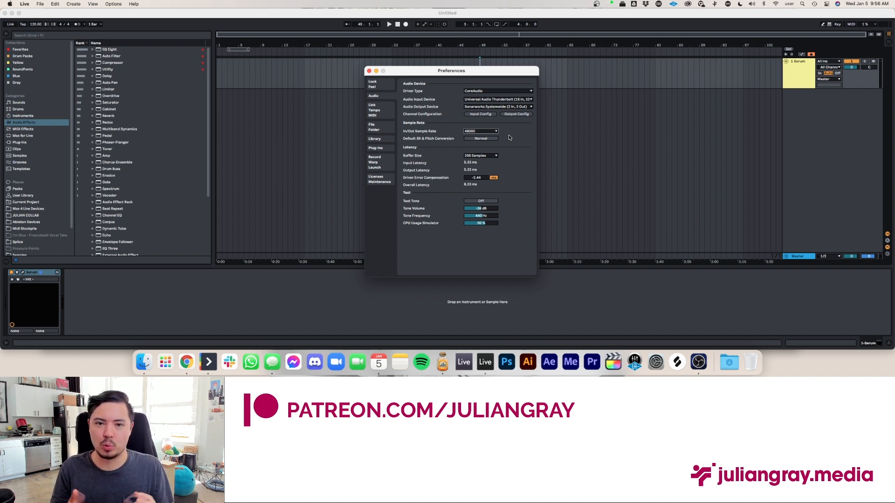
{"action": "left_click", "coordinate": [478, 132]}
{"action": "left_click", "coordinate": [478, 132]}
{"action": "left_click", "coordinate": [478, 132]}
{"action": "left_click", "coordinate": [478, 132]}
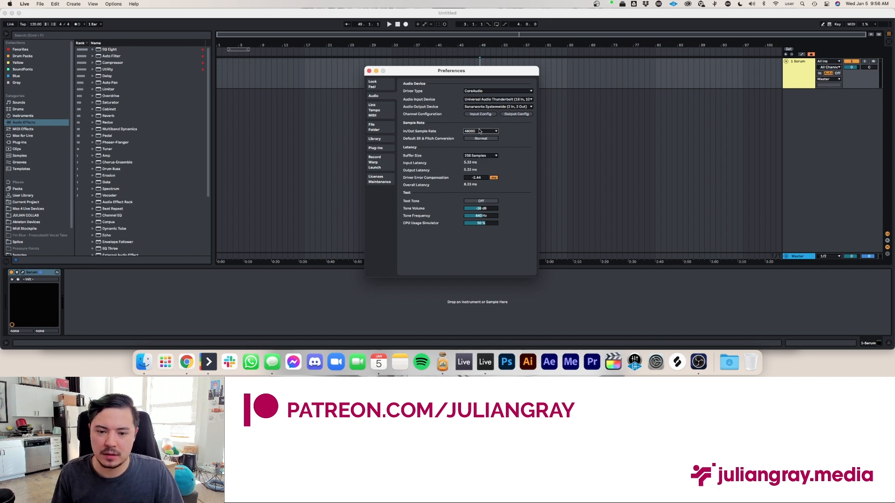
{"action": "left_click", "coordinate": [478, 132]}
{"action": "left_click", "coordinate": [475, 143]}
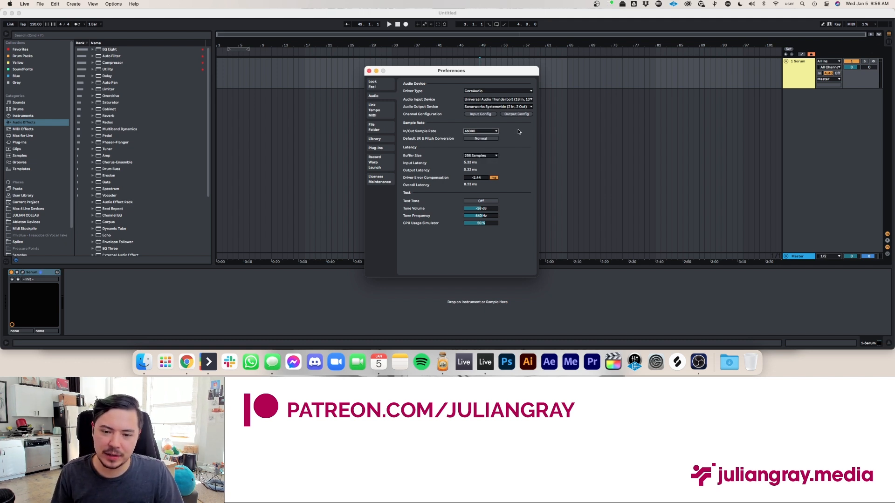
{"action": "left_click_drag", "start_coordinate": [466, 72], "coordinate": [472, 65]}
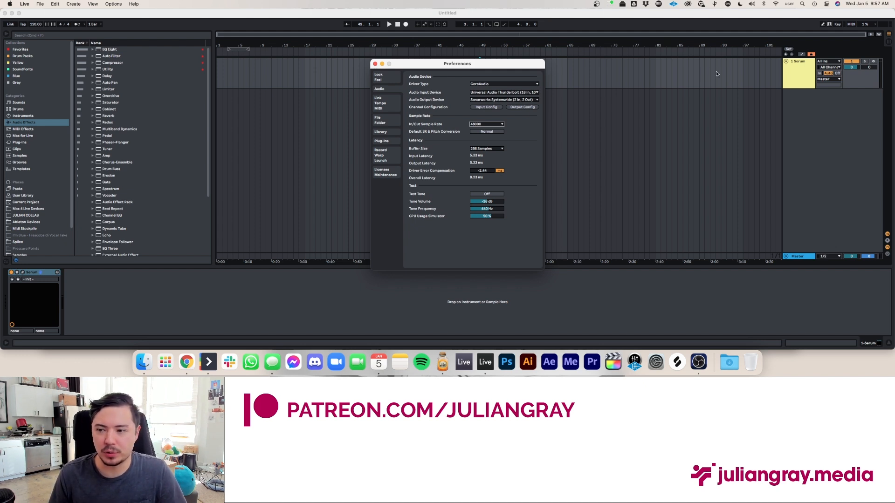
Insert an audio track below the Serum track, close the preferences and place the insert marker at bar 65 on the new track.
{"action": "right_click", "coordinate": [784, 94]}
{"action": "left_click", "coordinate": [804, 97]}
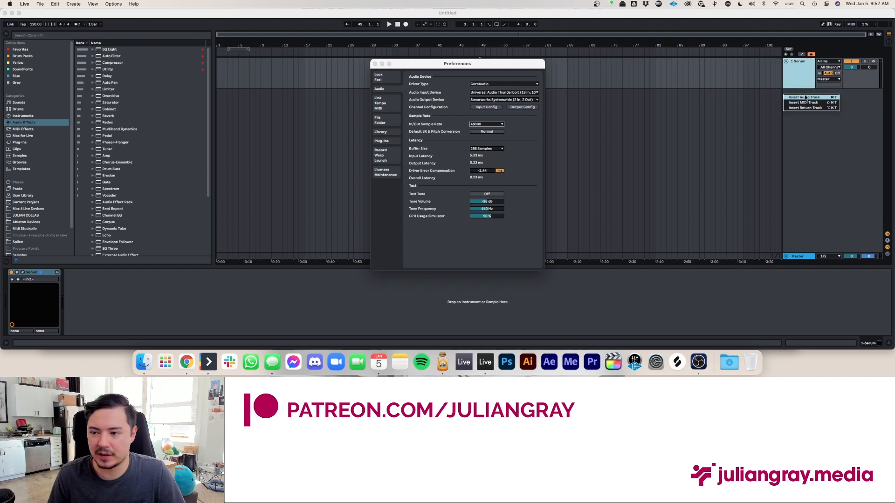
{"action": "key", "text": "Escape"}
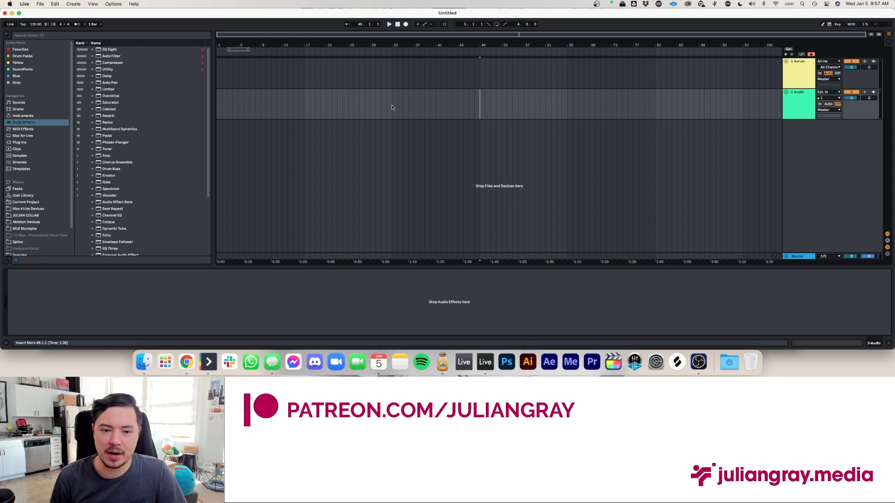
{"action": "left_click_drag", "start_coordinate": [391, 107], "coordinate": [567, 108]}
{"action": "left_click", "coordinate": [567, 107]}
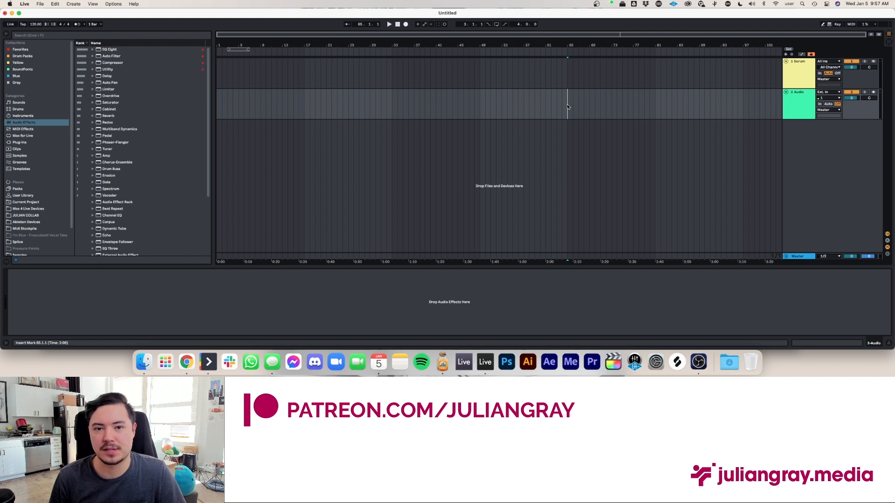
Reopen the audio preferences and examine the latency and buffer size settings.
{"action": "left_click", "coordinate": [25, 3]}
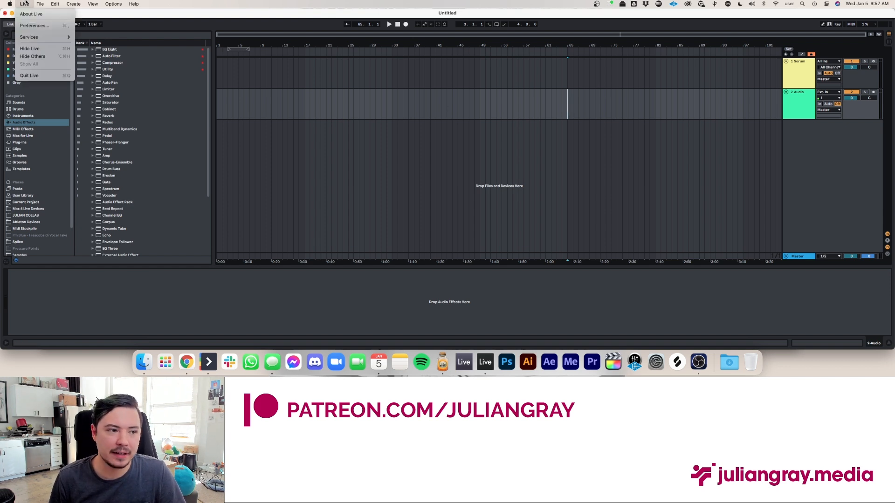
{"action": "left_click", "coordinate": [35, 25]}
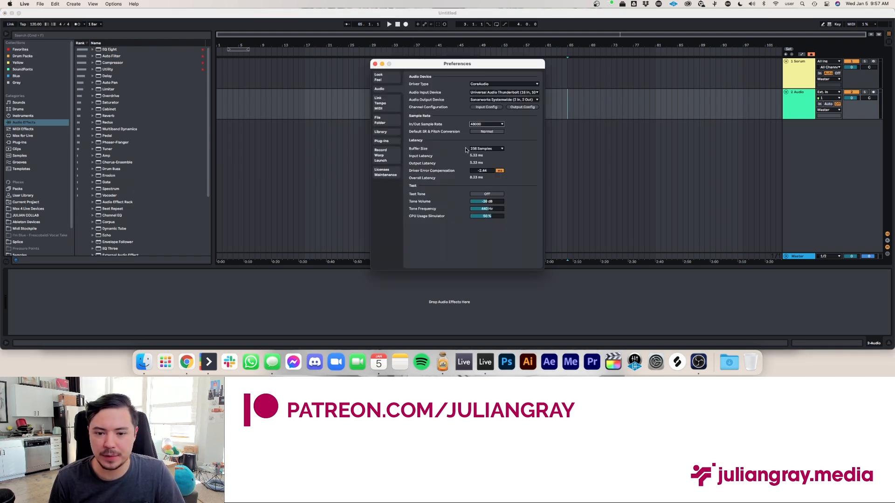
{"action": "left_click_drag", "start_coordinate": [457, 66], "coordinate": [345, 91]}
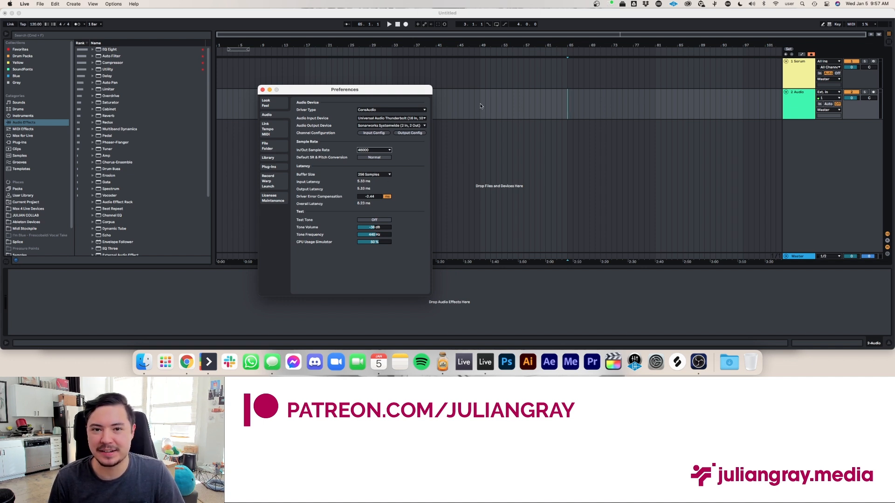
{"action": "left_click_drag", "start_coordinate": [481, 106], "coordinate": [545, 96]}
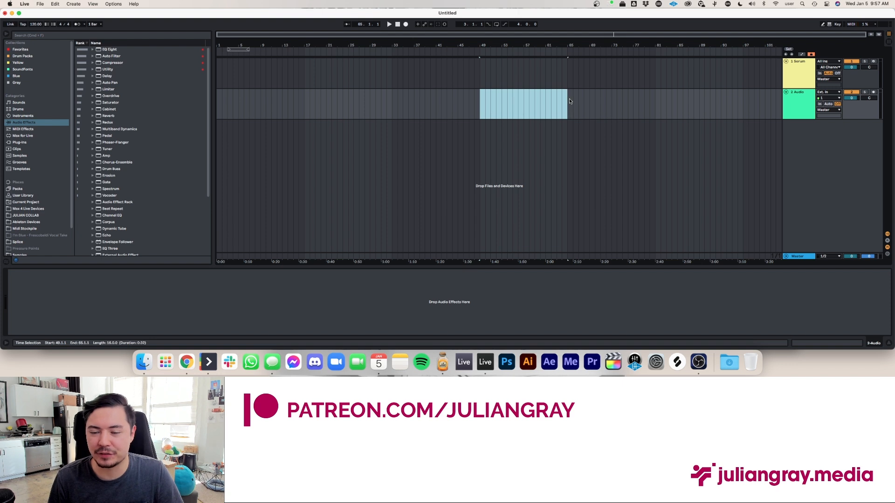
{"action": "left_click", "coordinate": [569, 101]}
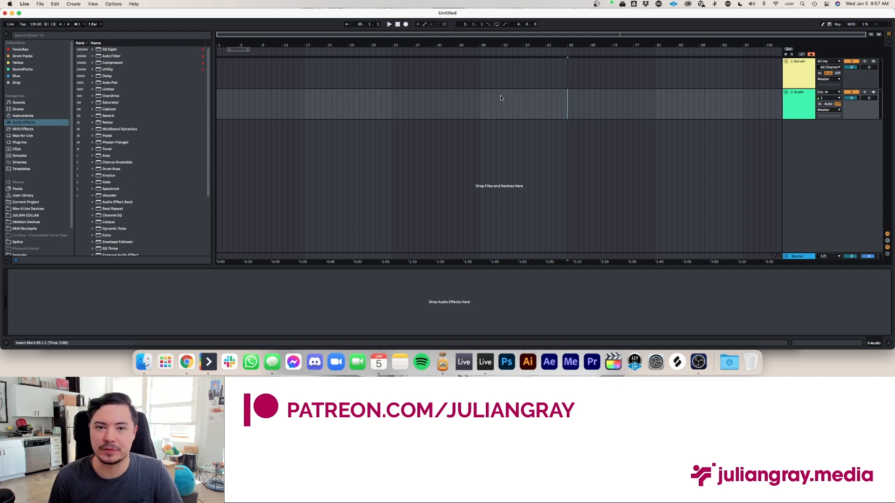
{"action": "left_click", "coordinate": [479, 102]}
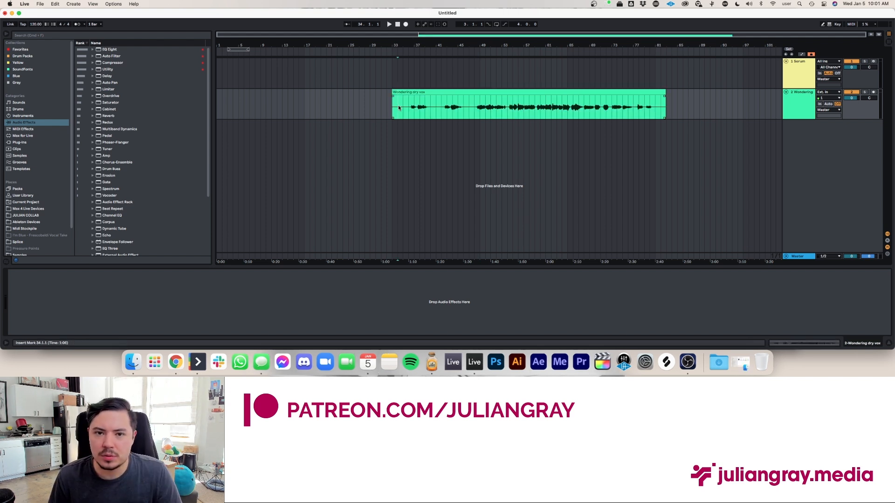
{"action": "left_click_drag", "start_coordinate": [435, 91], "coordinate": [436, 93]}
{"action": "left_click", "coordinate": [394, 108]}
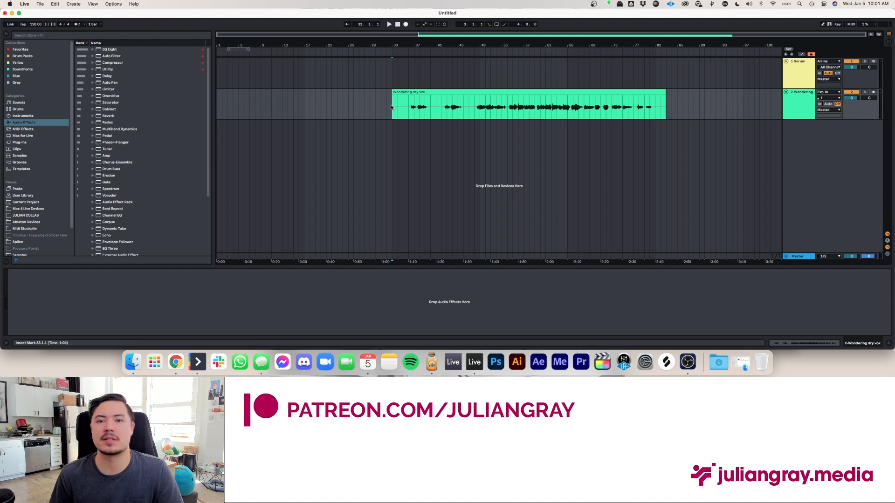
{"action": "left_click", "coordinate": [476, 94]}
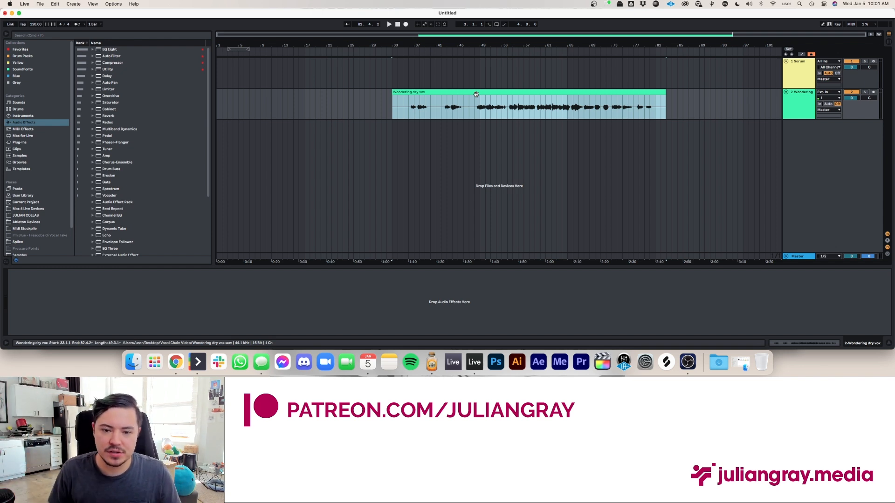
{"action": "left_click", "coordinate": [409, 103]}
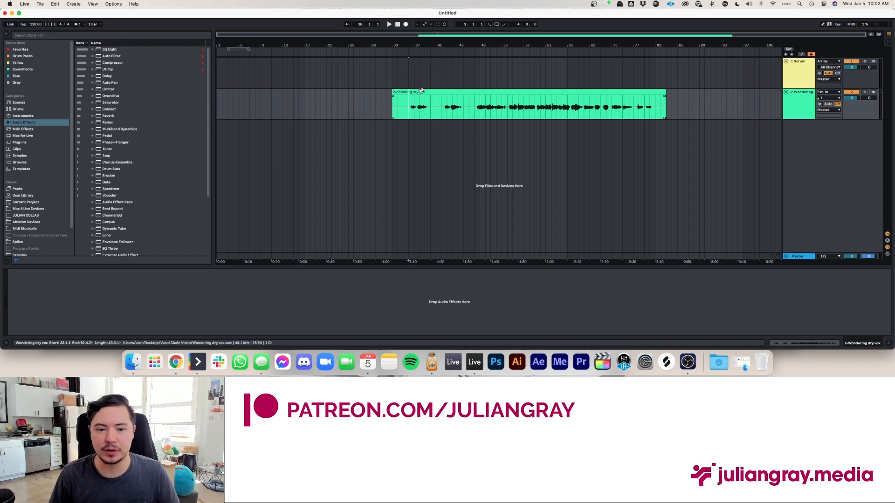
{"action": "left_click", "coordinate": [423, 90]}
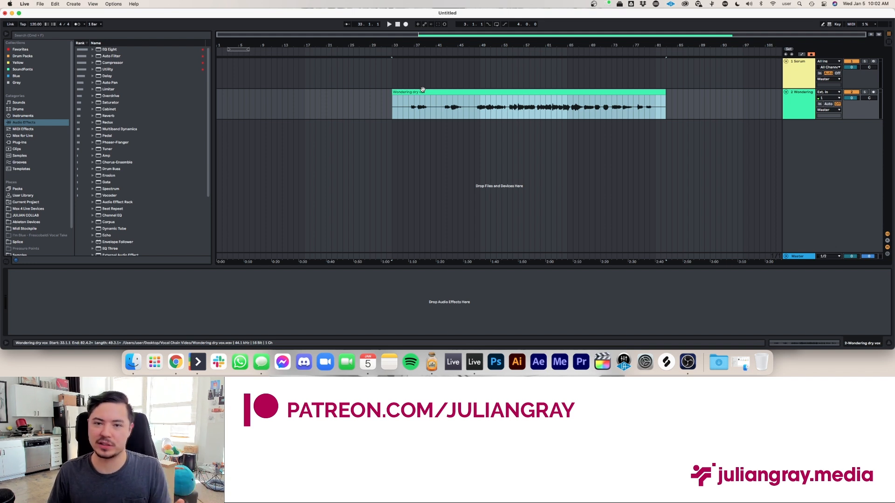
{"action": "right_click", "coordinate": [423, 89]}
{"action": "left_click", "coordinate": [413, 92]}
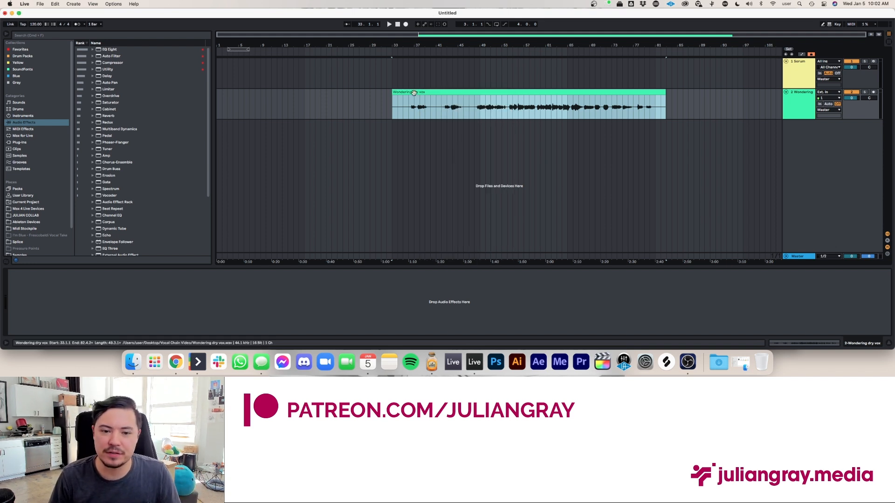
{"action": "right_click", "coordinate": [414, 92]}
{"action": "left_click", "coordinate": [415, 95]}
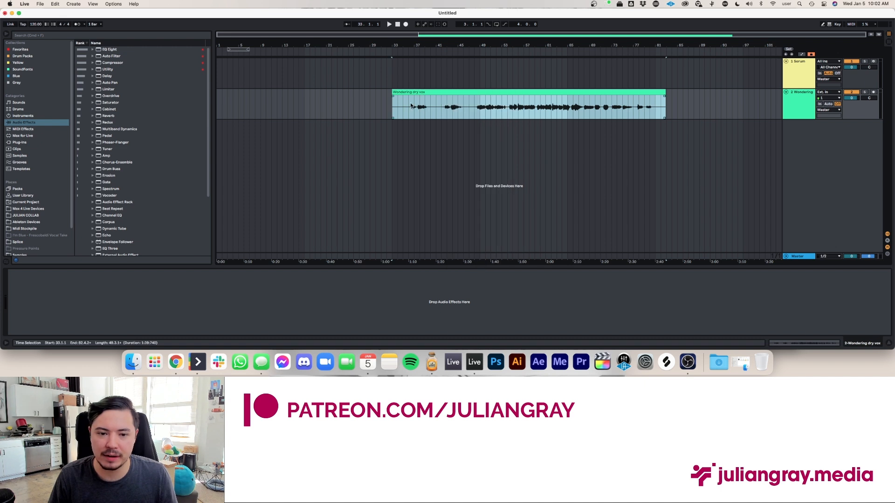
{"action": "right_click", "coordinate": [422, 92]}
{"action": "left_click", "coordinate": [422, 99]}
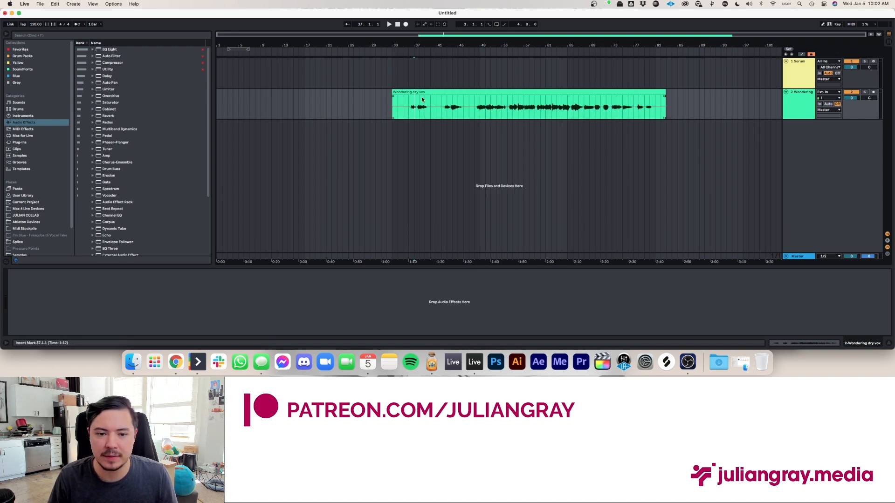
Copy the "Wondering dry vox" clip from the arrangement into the first Session View slot of its track.
{"action": "right_click", "coordinate": [422, 93]}
{"action": "left_click", "coordinate": [431, 102]}
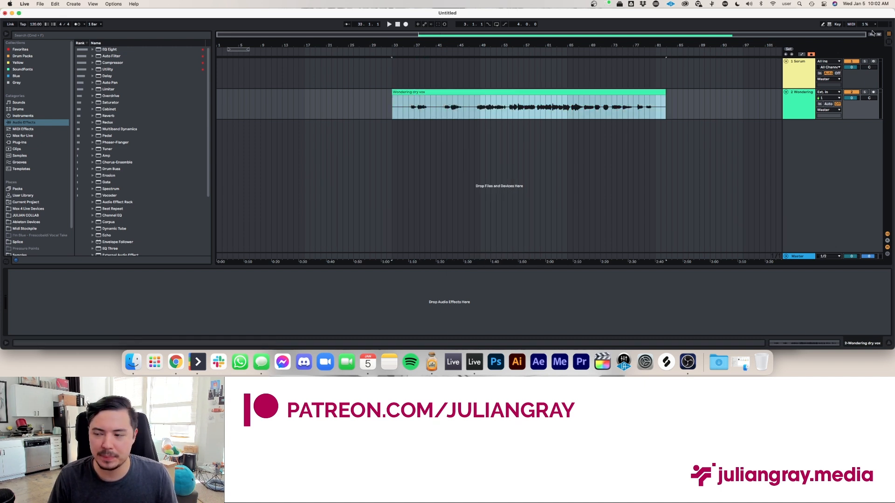
{"action": "left_click", "coordinate": [887, 41]}
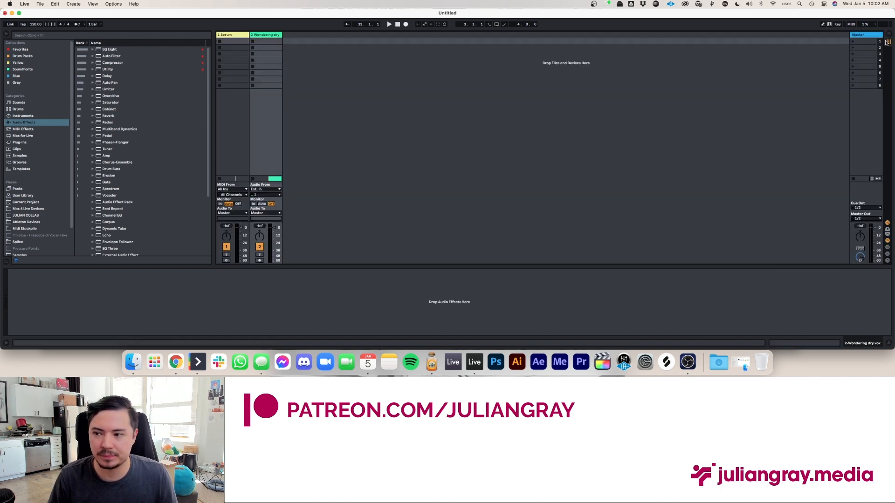
{"action": "right_click", "coordinate": [266, 43]}
{"action": "left_click", "coordinate": [277, 47]}
{"action": "left_click", "coordinate": [888, 40]}
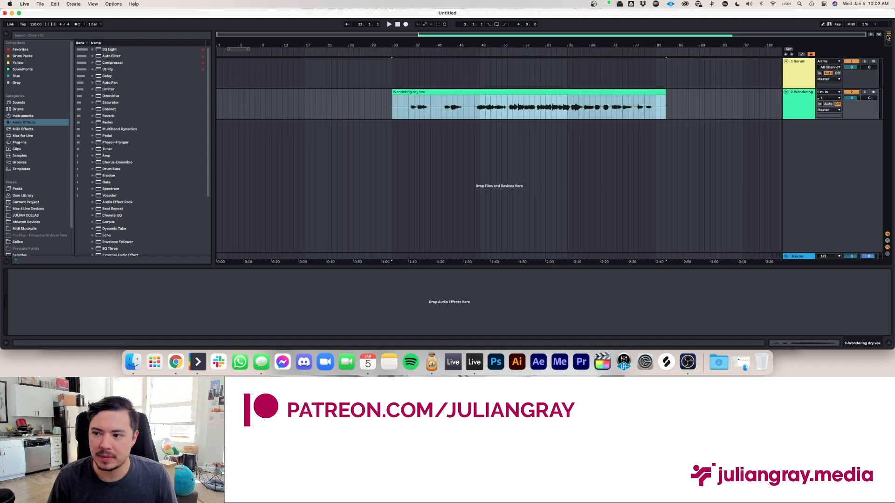
{"action": "left_click", "coordinate": [890, 35]}
{"action": "left_click", "coordinate": [890, 35]}
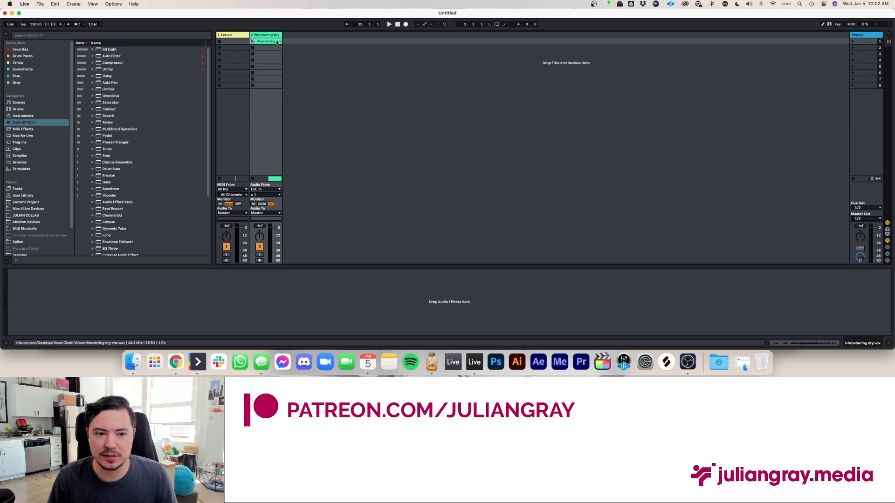
Tap the project tempo along with the playing vocal clip, settle on 77 BPM, and check it with the metronome.
{"action": "left_click", "coordinate": [81, 24]}
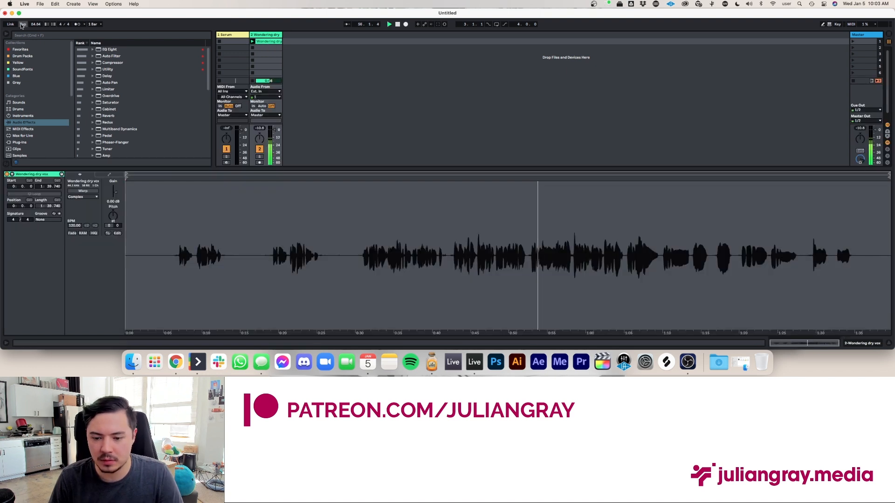
{"action": "left_click", "coordinate": [22, 25]}
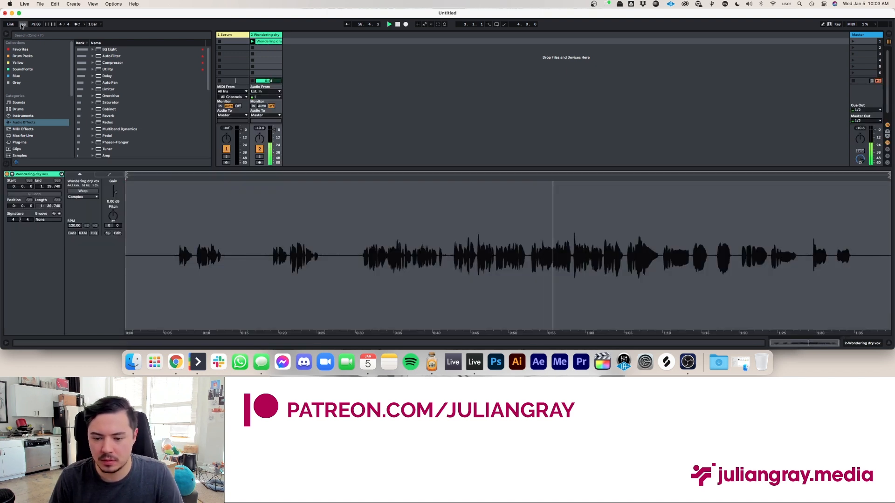
{"action": "left_click", "coordinate": [21, 25]}
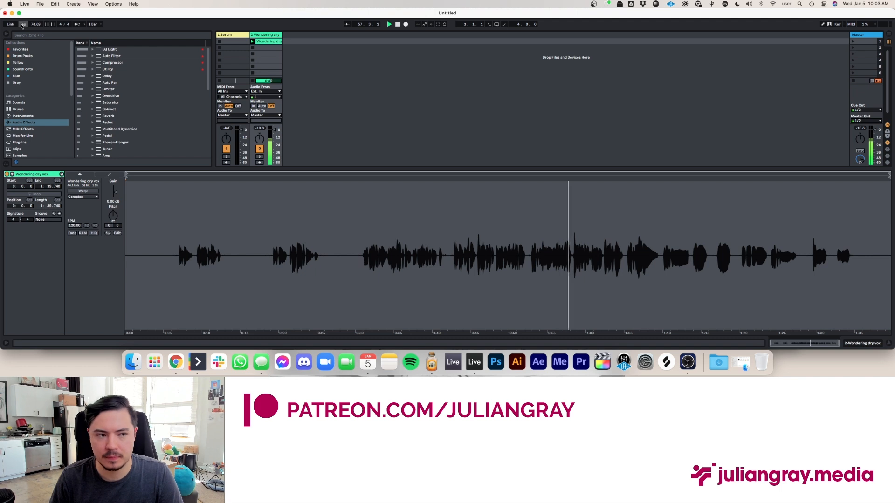
{"action": "left_click", "coordinate": [22, 25]}
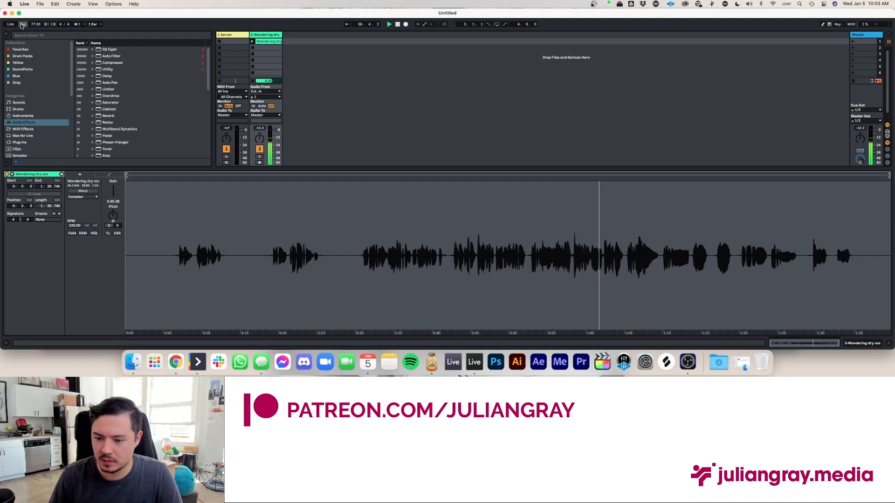
{"action": "left_click", "coordinate": [22, 25]}
{"action": "left_click", "coordinate": [22, 25]}
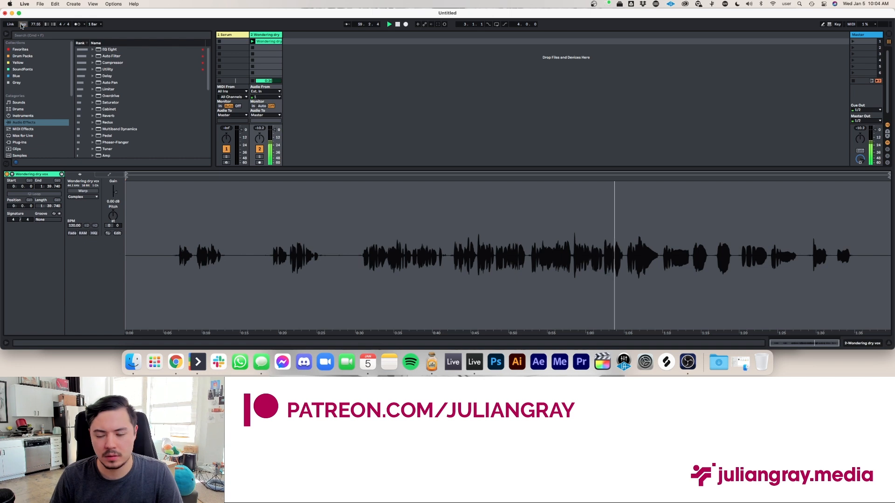
{"action": "left_click", "coordinate": [22, 25]}
{"action": "left_click", "coordinate": [22, 25]}
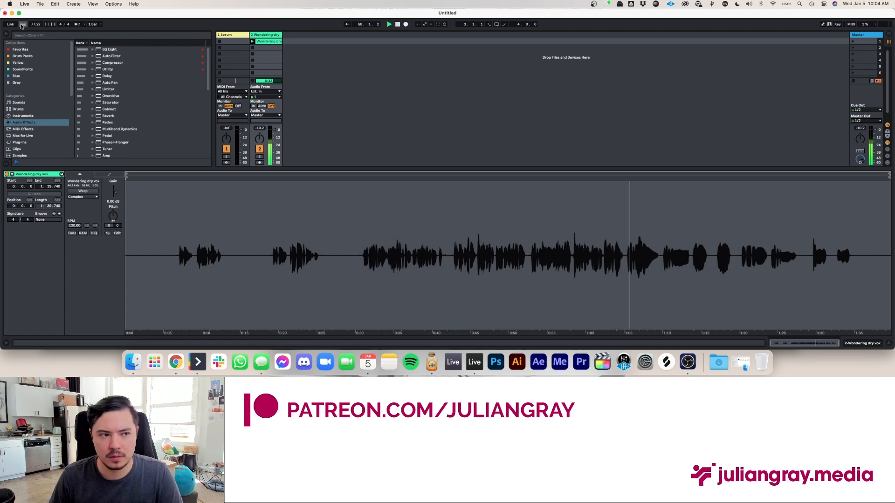
{"action": "left_click", "coordinate": [22, 25]}
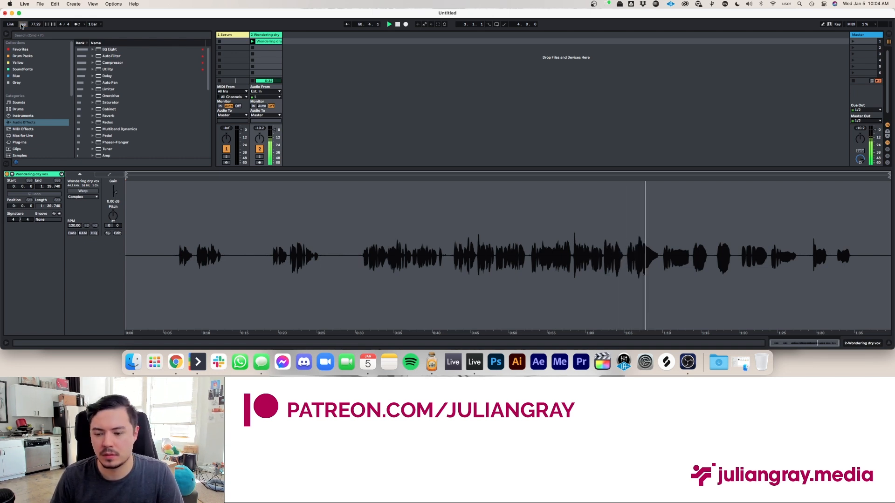
{"action": "left_click", "coordinate": [22, 25]}
{"action": "left_click", "coordinate": [398, 24]}
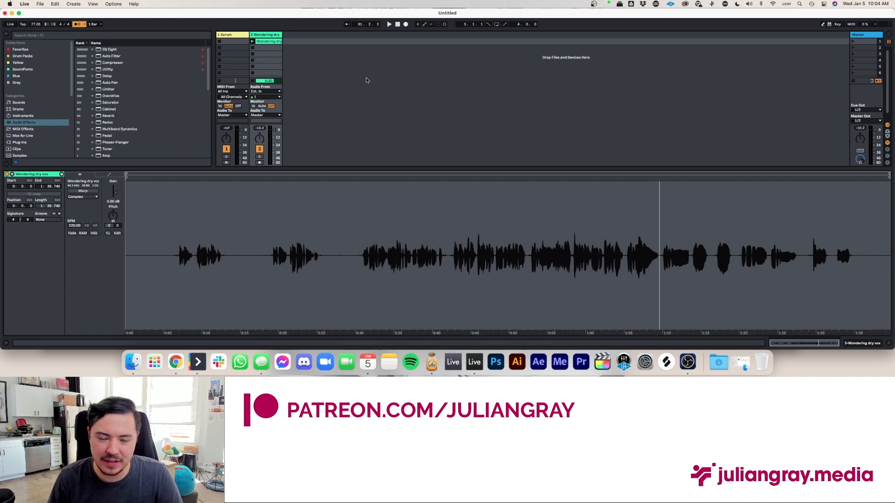
{"action": "key", "text": "space"}
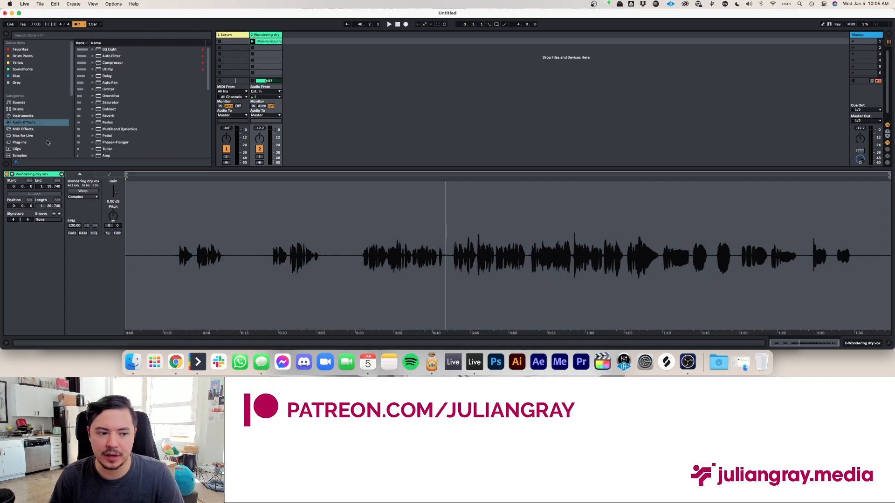
Enable warping on the "Wondering dry vox" Session clip and set its warp mode to Complex Pro.
{"action": "left_click", "coordinate": [86, 191]}
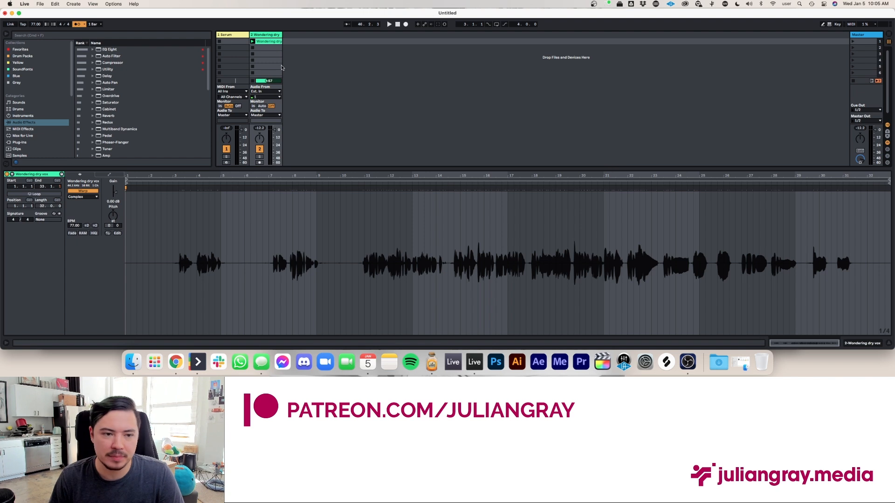
{"action": "left_click", "coordinate": [84, 196]}
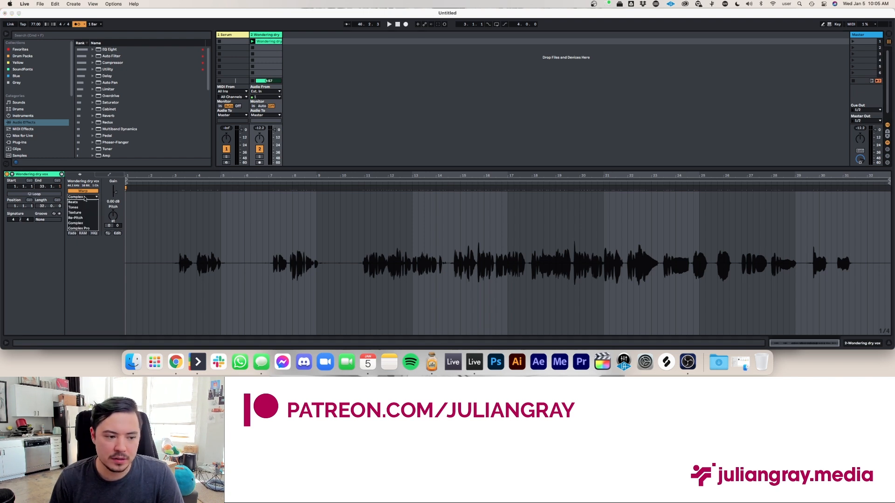
{"action": "left_click", "coordinate": [84, 229]}
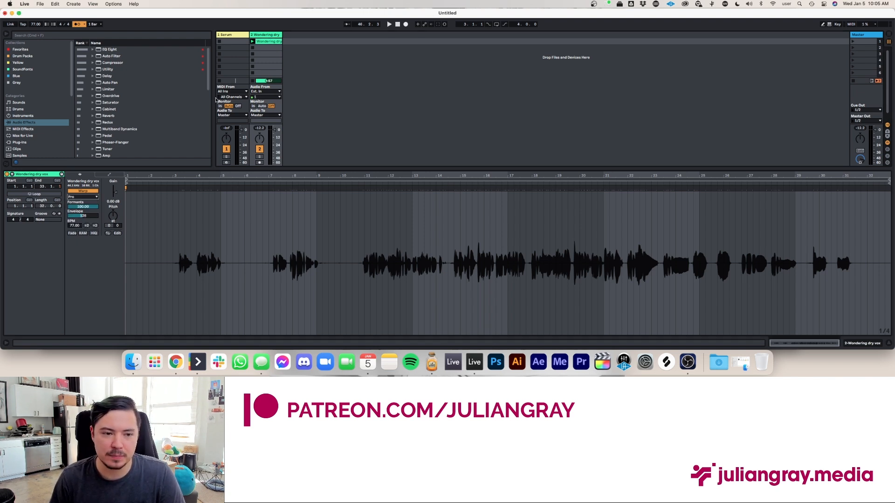
{"action": "left_click", "coordinate": [316, 245]}
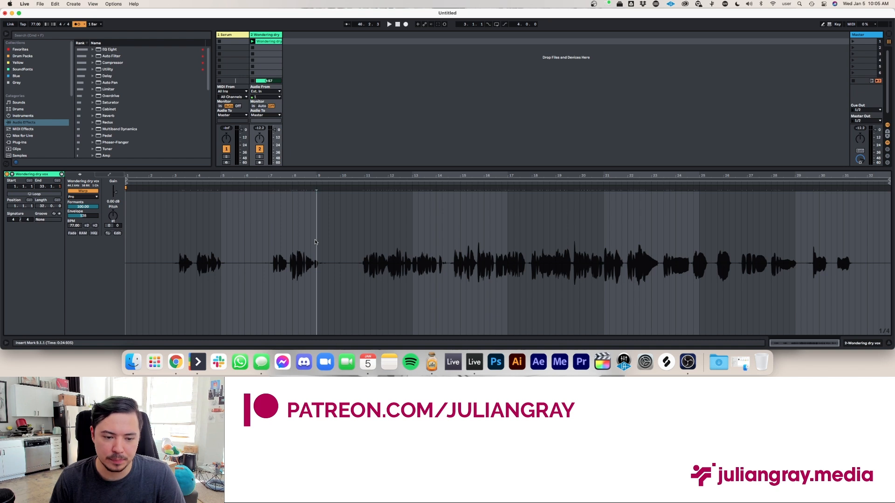
Cut the warped vocal clip from its Session slot and paste it over the unwarped clip at bar 33 of the arrangement.
{"action": "left_click", "coordinate": [269, 42]}
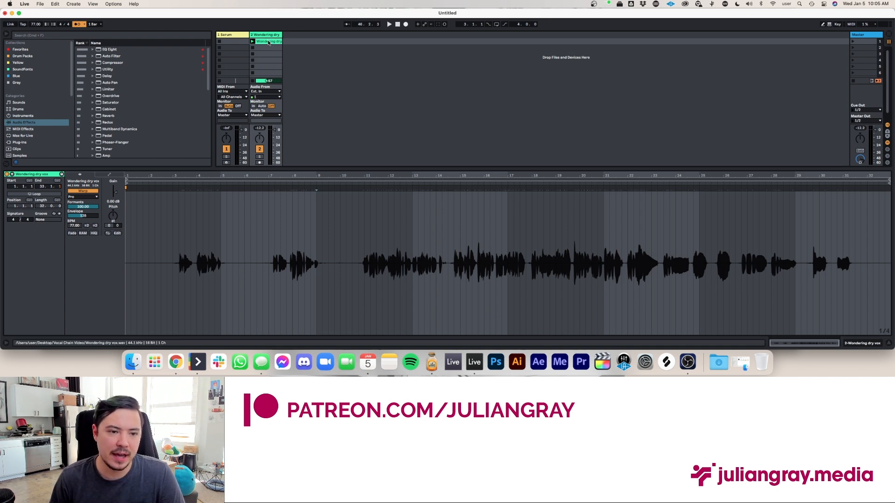
{"action": "right_click", "coordinate": [269, 43]}
{"action": "left_click", "coordinate": [280, 54]}
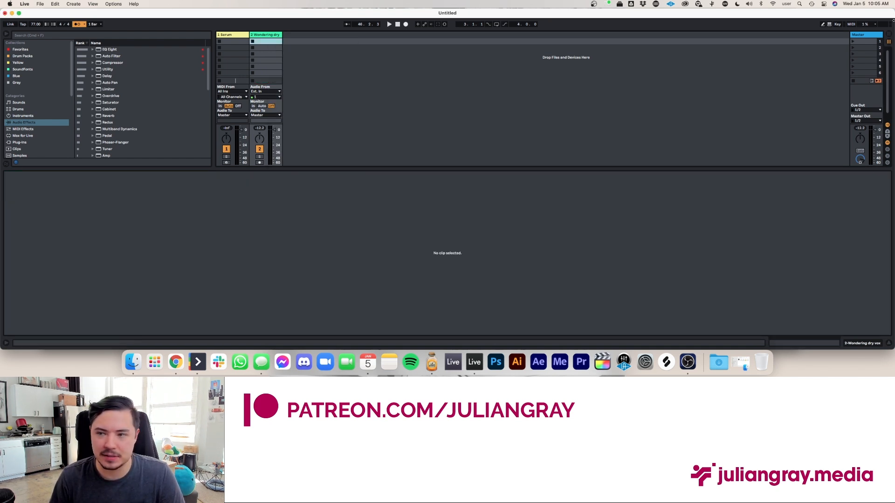
{"action": "key", "text": "Tab"}
{"action": "right_click", "coordinate": [392, 108]}
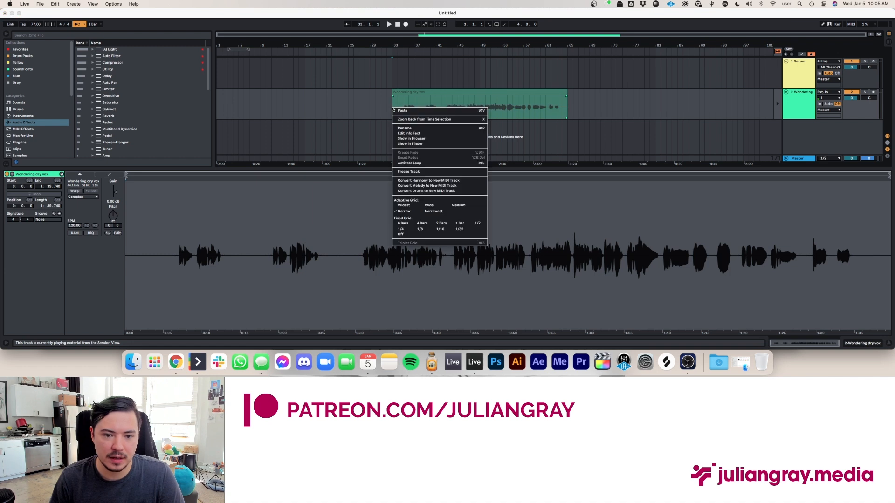
{"action": "left_click", "coordinate": [426, 91]}
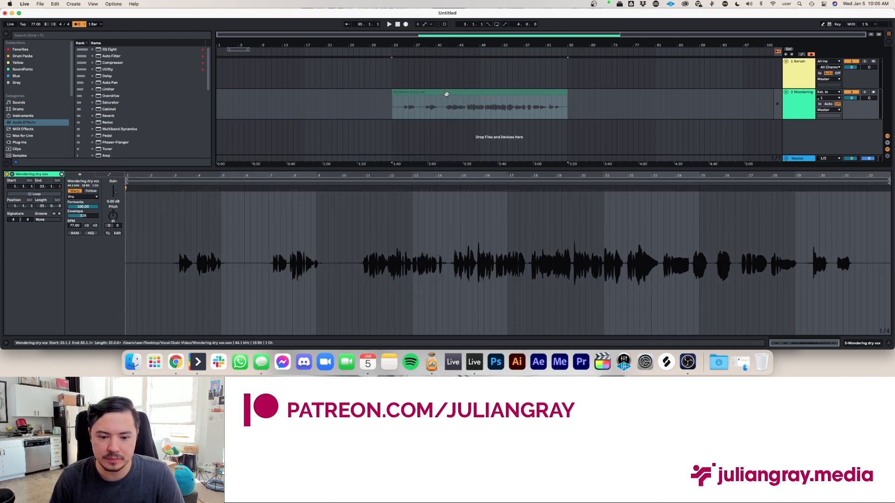
{"action": "left_click", "coordinate": [365, 246]}
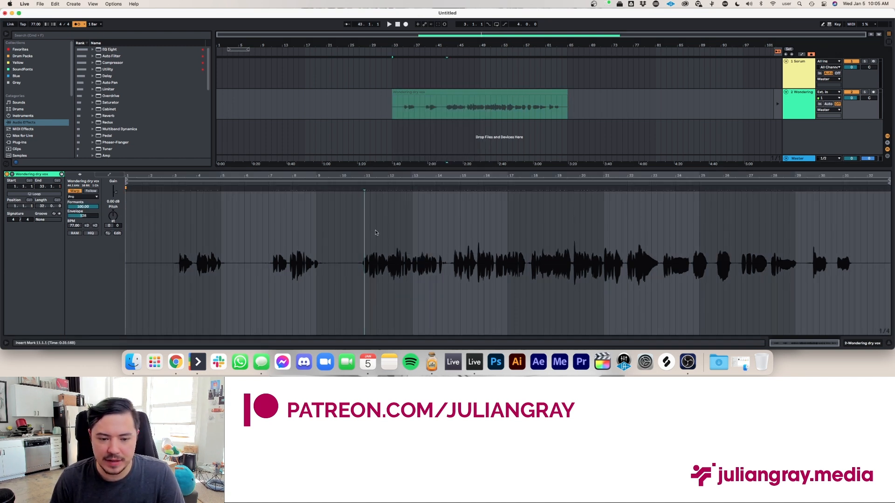
Raise the project tempo slightly above 77 BPM and switch the vocal track back to arrangement playback.
{"action": "left_click", "coordinate": [516, 91]}
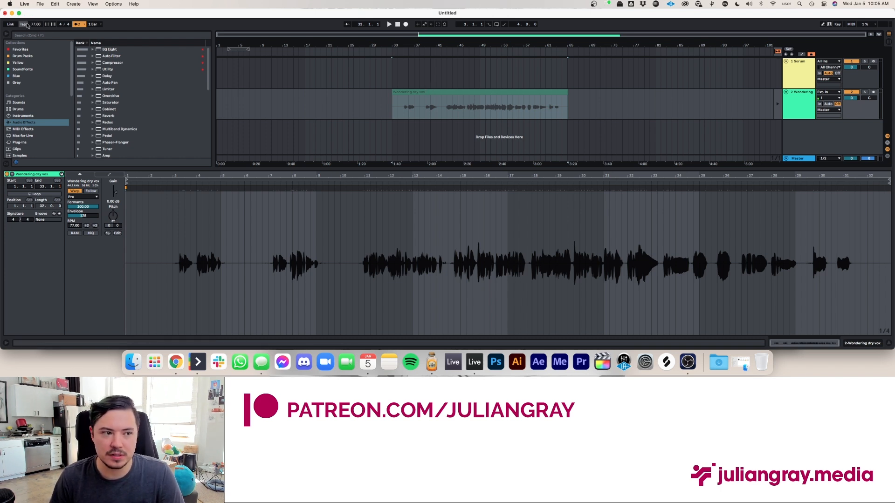
{"action": "left_click_drag", "start_coordinate": [36, 24], "coordinate": [36, 22]}
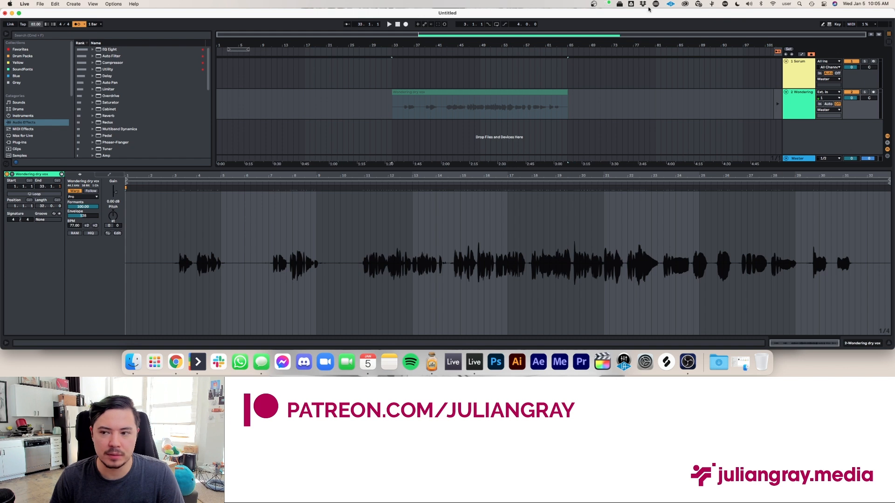
{"action": "left_click", "coordinate": [777, 52]}
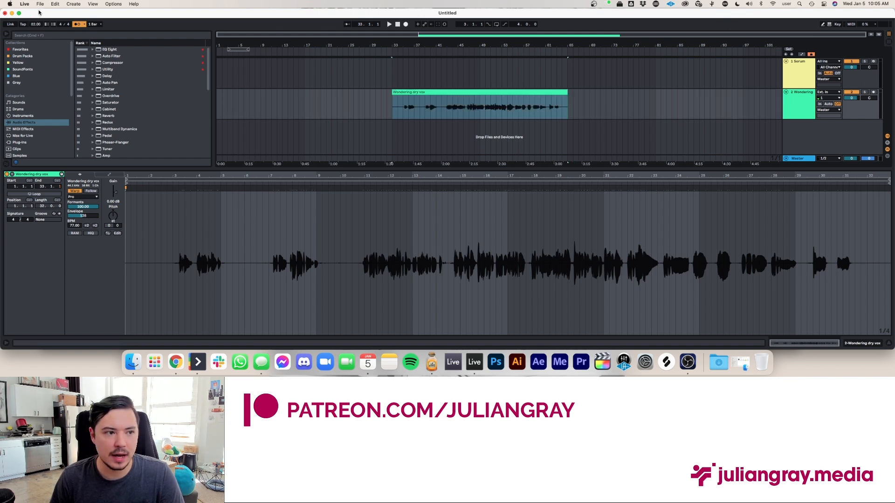
Try lowering the project tempo to 43 BPM, and undo both tempo changes.
{"action": "left_click_drag", "start_coordinate": [34, 24], "coordinate": [34, 42]}
{"action": "left_click", "coordinate": [441, 90]}
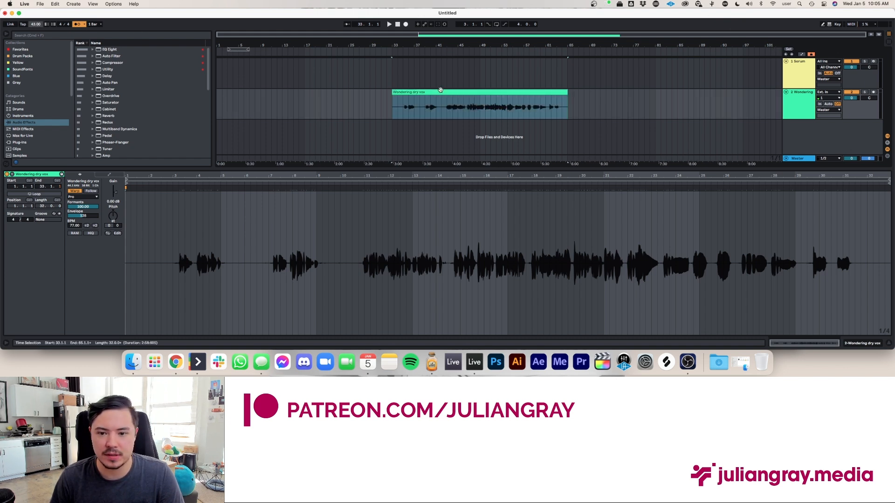
{"action": "key", "text": "super+z"}
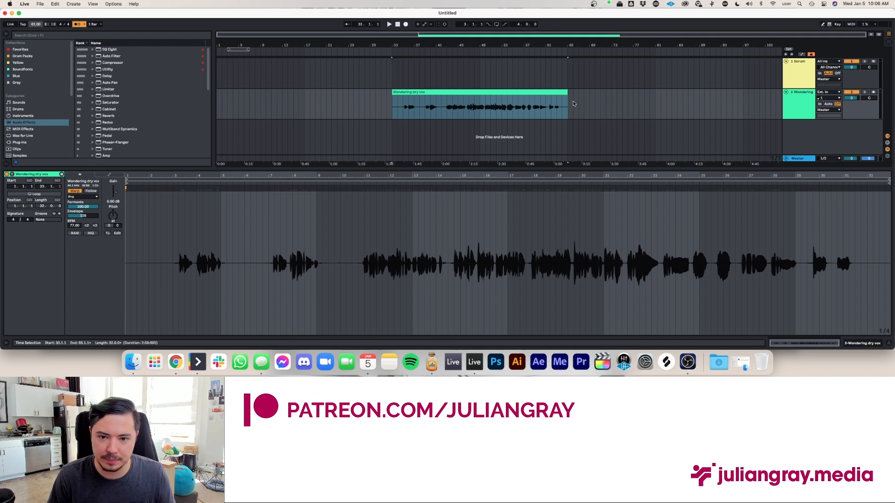
{"action": "key", "text": "super+z"}
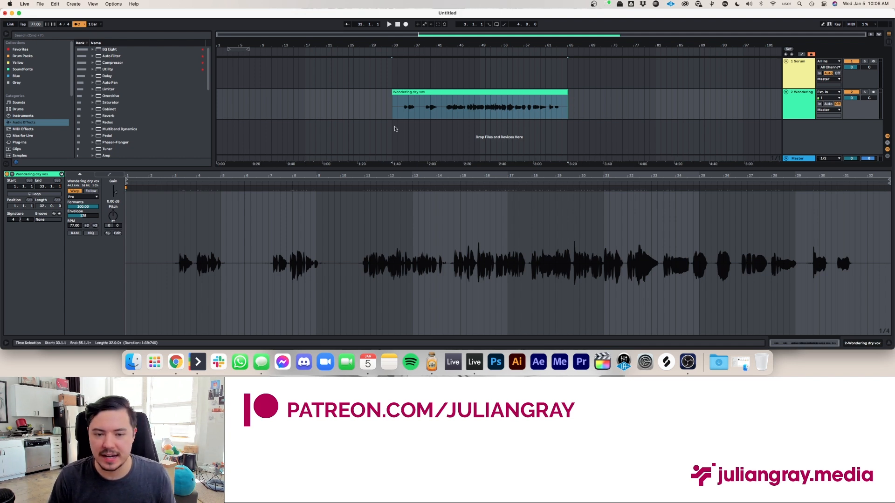
{"action": "left_click", "coordinate": [390, 111]}
{"action": "left_click", "coordinate": [394, 109]}
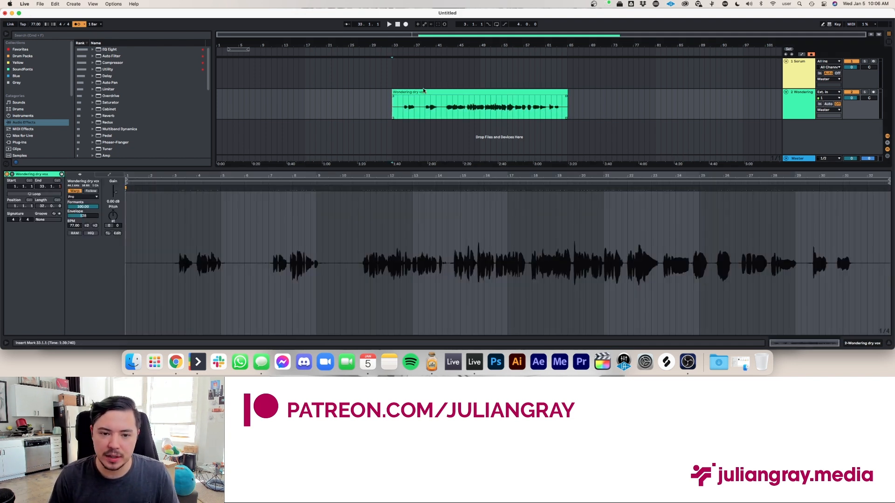
{"action": "left_click", "coordinate": [424, 90]}
{"action": "left_click", "coordinate": [424, 91]}
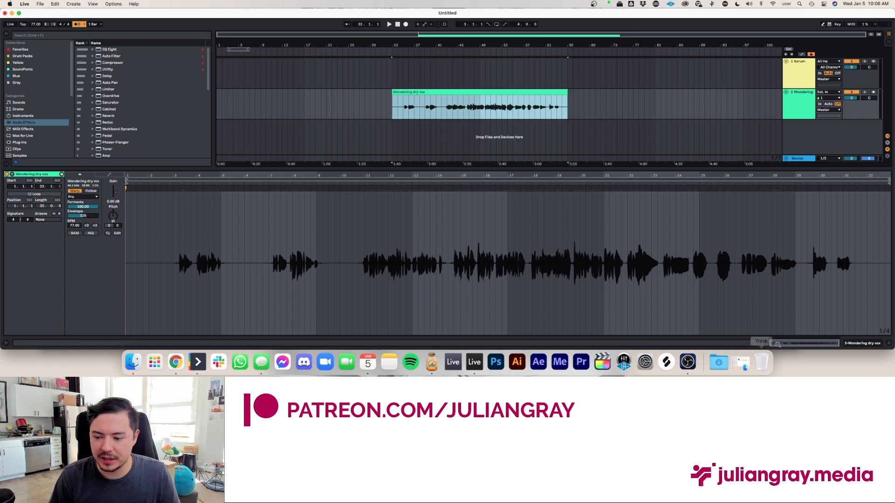
{"action": "left_click_drag", "start_coordinate": [779, 343], "coordinate": [779, 353]}
{"action": "left_click_drag", "start_coordinate": [217, 176], "coordinate": [217, 183]}
{"action": "double_click", "coordinate": [488, 92]}
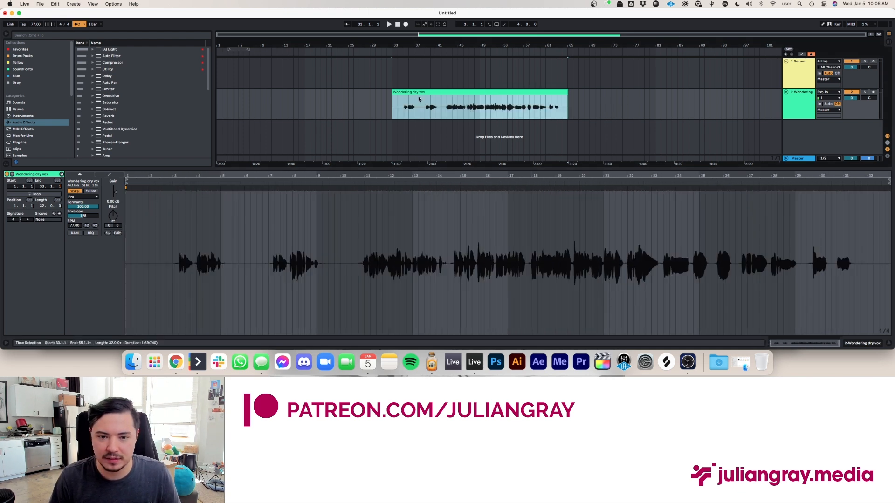
Split the arrangement vocal clip between its opening phrases at bars 38 and 42.3.
{"action": "left_click_drag", "start_coordinate": [433, 36], "coordinate": [434, 58]}
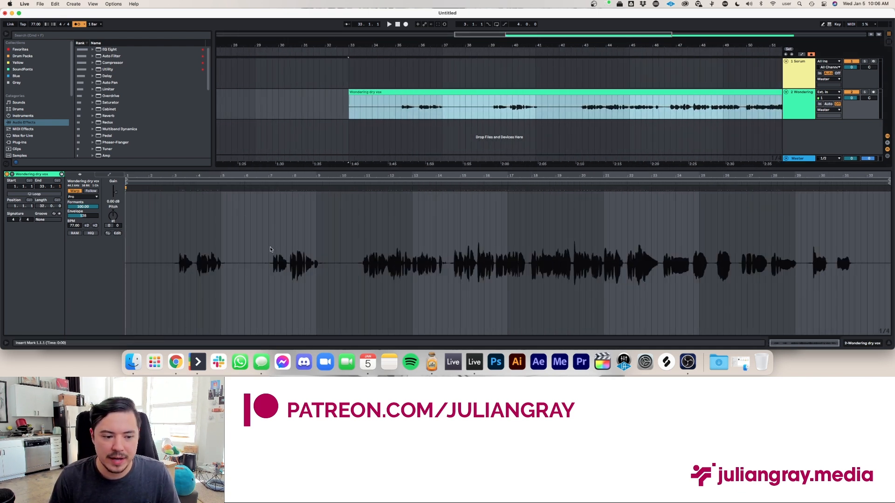
{"action": "left_click", "coordinate": [459, 107]}
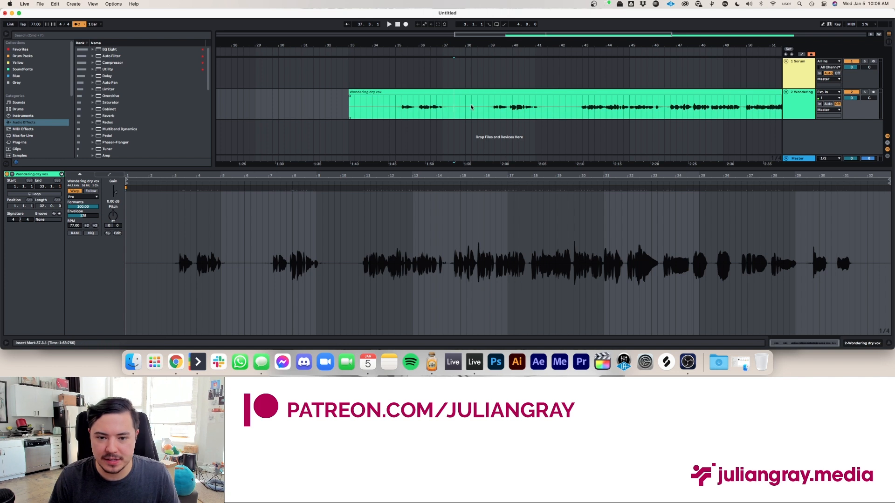
{"action": "left_click_drag", "start_coordinate": [465, 110], "coordinate": [349, 110]}
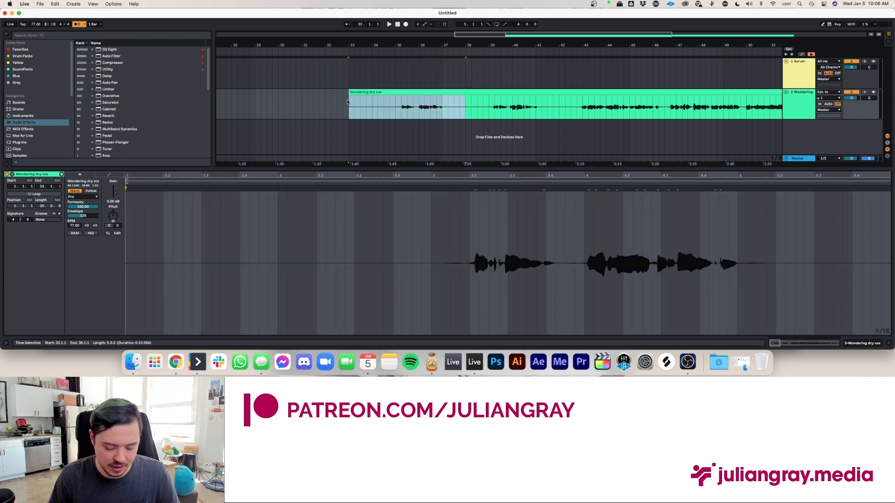
{"action": "key", "text": "super+e"}
{"action": "left_click_drag", "start_coordinate": [572, 107], "coordinate": [466, 108]}
{"action": "key", "text": "super+e"}
{"action": "left_click", "coordinate": [548, 107]}
{"action": "scroll", "coordinate": [548, 106], "scroll_direction": "right", "scroll_amount": 5}
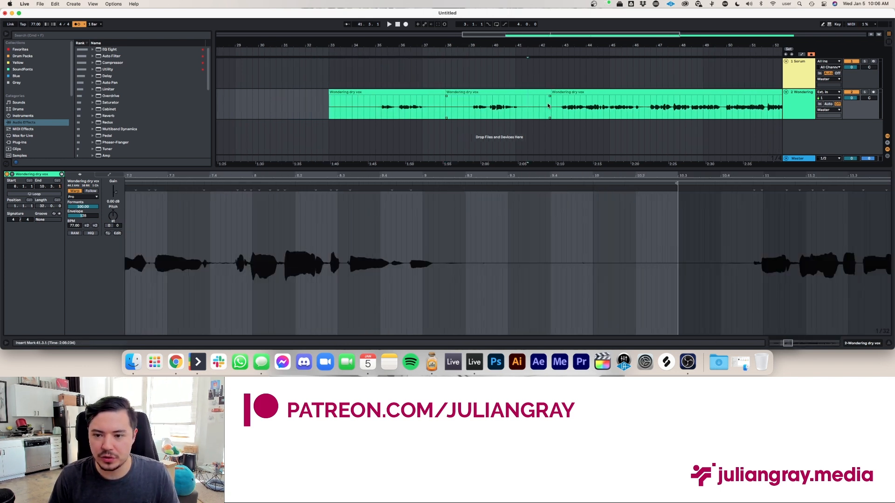
Split the remaining vocal between phrases at bars 46.3, 49.4 and 61.3, and select the first clip at bar 33.
{"action": "left_click_drag", "start_coordinate": [538, 107], "coordinate": [447, 108]}
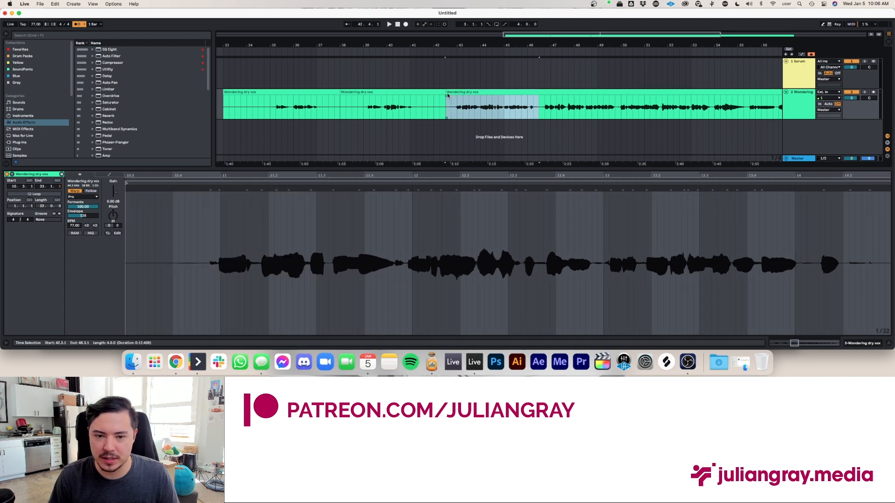
{"action": "key", "text": "super+e"}
{"action": "scroll", "coordinate": [506, 119], "scroll_direction": "right", "scroll_amount": 8}
{"action": "left_click", "coordinate": [506, 112]}
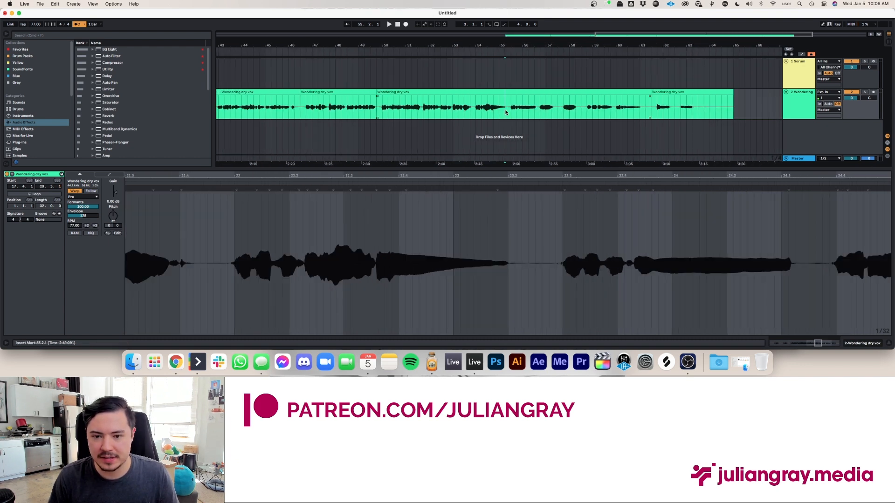
{"action": "scroll", "coordinate": [353, 107], "scroll_direction": "left", "scroll_amount": 10}
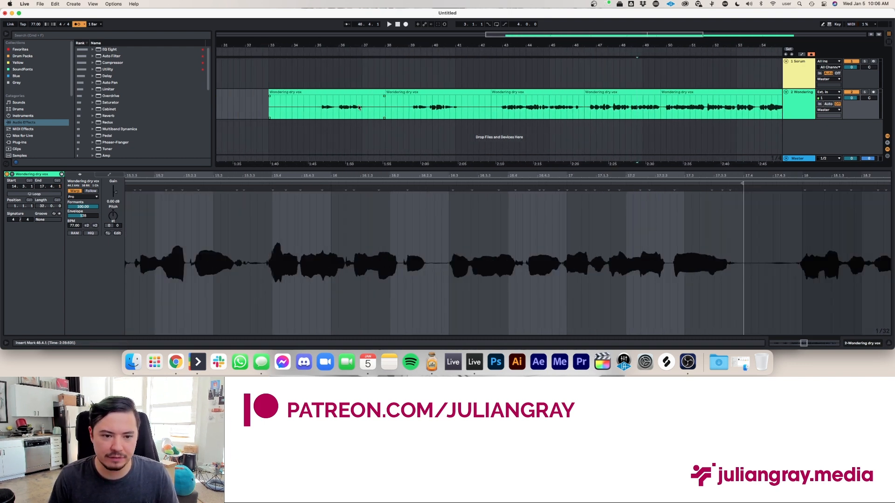
{"action": "left_click", "coordinate": [371, 90]}
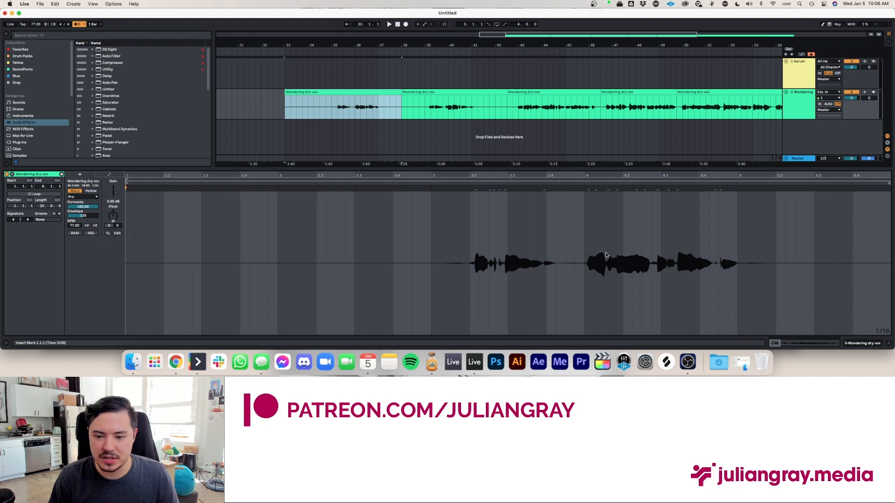
Examine the first vocal clip's waveform, its transients and where its phrases fall against the beat grid.
{"action": "scroll", "coordinate": [712, 241], "scroll_direction": "right", "scroll_amount": 3}
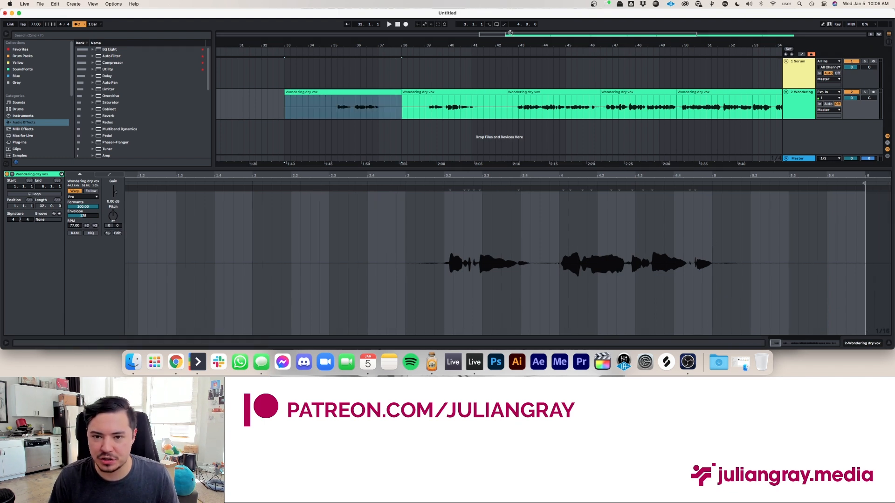
{"action": "left_click_drag", "start_coordinate": [510, 33], "coordinate": [510, 27]}
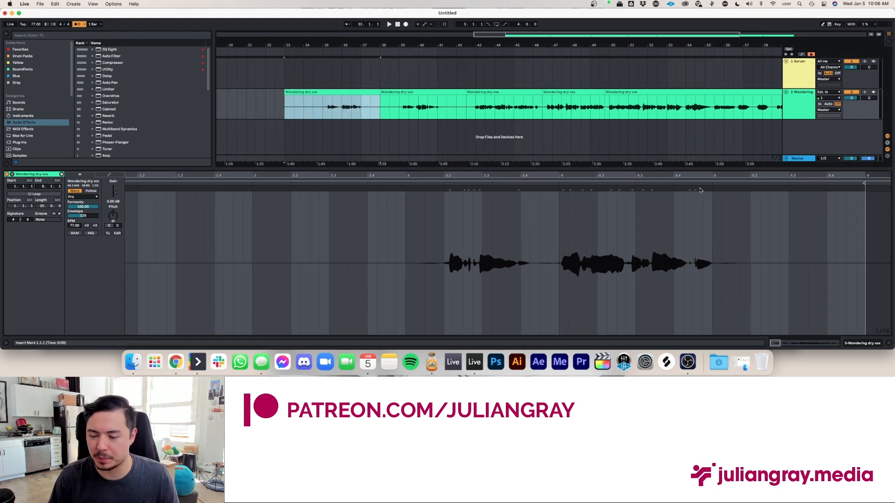
{"action": "mouse_move", "coordinate": [695, 188]}
{"action": "left_mouse_down"}
{"action": "mouse_move", "coordinate": [683, 188]}
{"action": "mouse_move", "coordinate": [703, 188]}
{"action": "mouse_move", "coordinate": [680, 194]}
{"action": "mouse_move", "coordinate": [700, 210]}
{"action": "mouse_move", "coordinate": [702, 230]}
{"action": "left_mouse_up"}
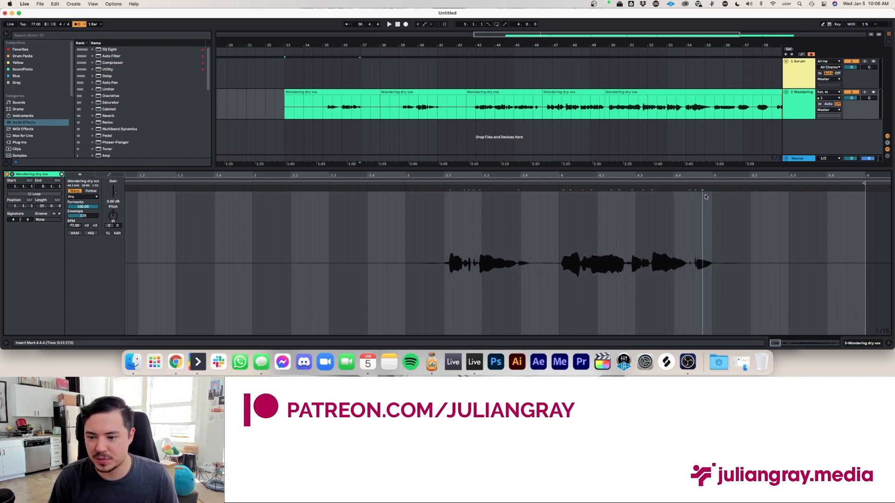
{"action": "double_click", "coordinate": [291, 111]}
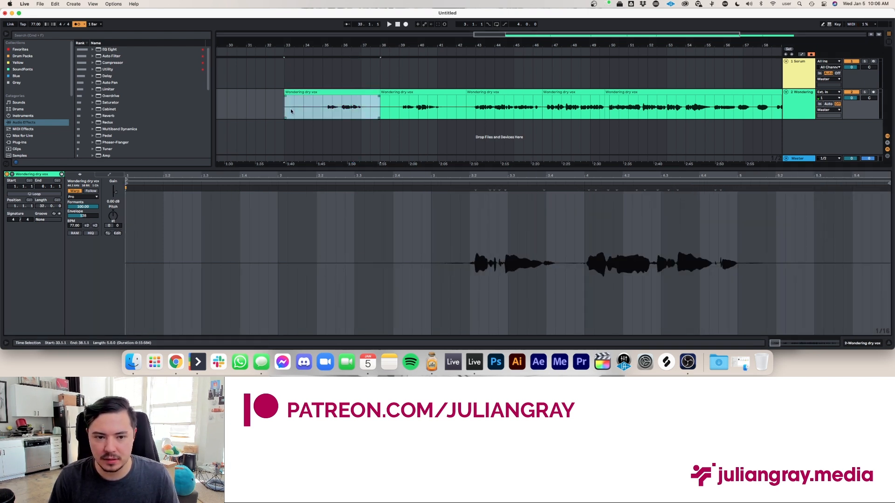
{"action": "left_click_drag", "start_coordinate": [324, 107], "coordinate": [372, 103]}
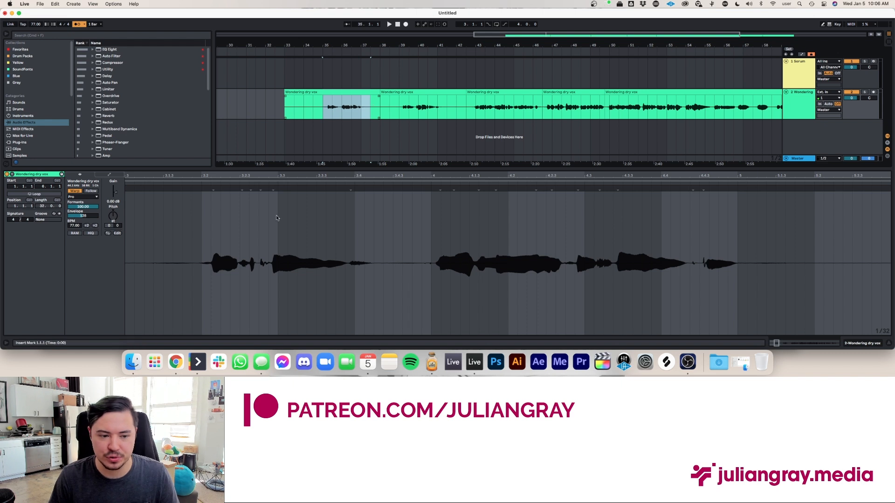
{"action": "left_click", "coordinate": [250, 209]}
{"action": "left_click", "coordinate": [324, 110]}
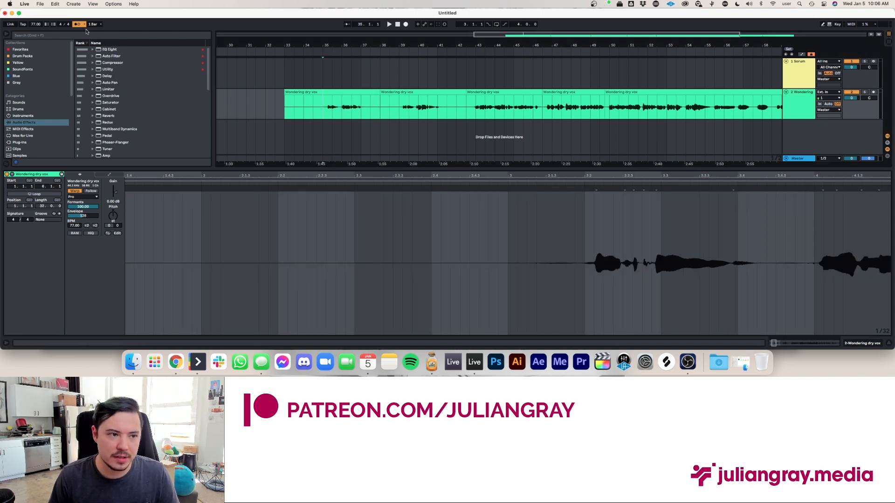
{"action": "left_click", "coordinate": [330, 112]}
{"action": "left_click", "coordinate": [325, 113]}
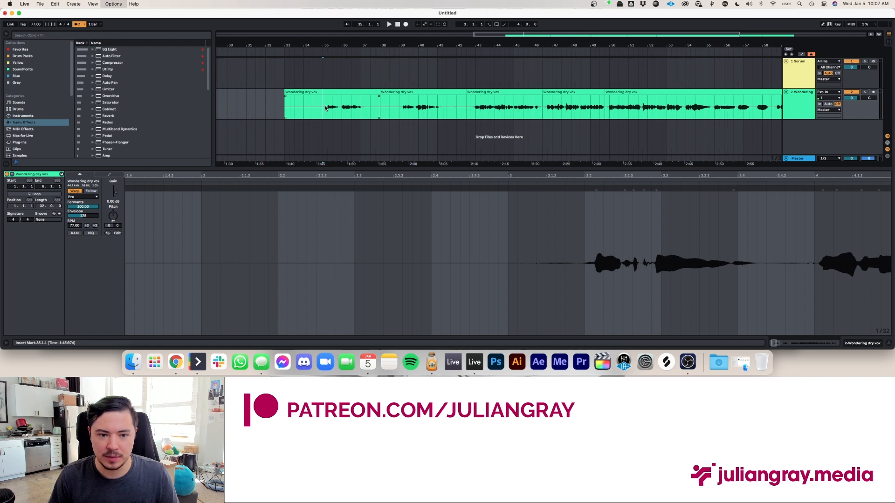
{"action": "left_click", "coordinate": [328, 108]}
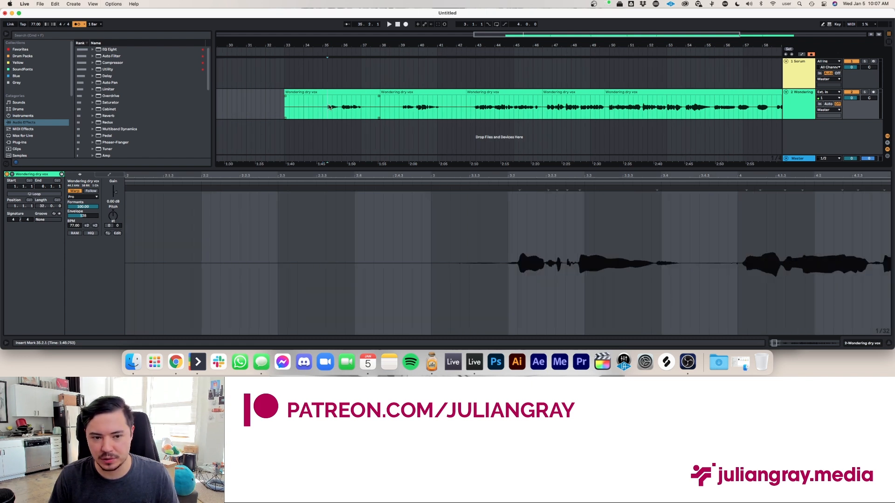
{"action": "left_click_drag", "start_coordinate": [328, 110], "coordinate": [329, 110]}
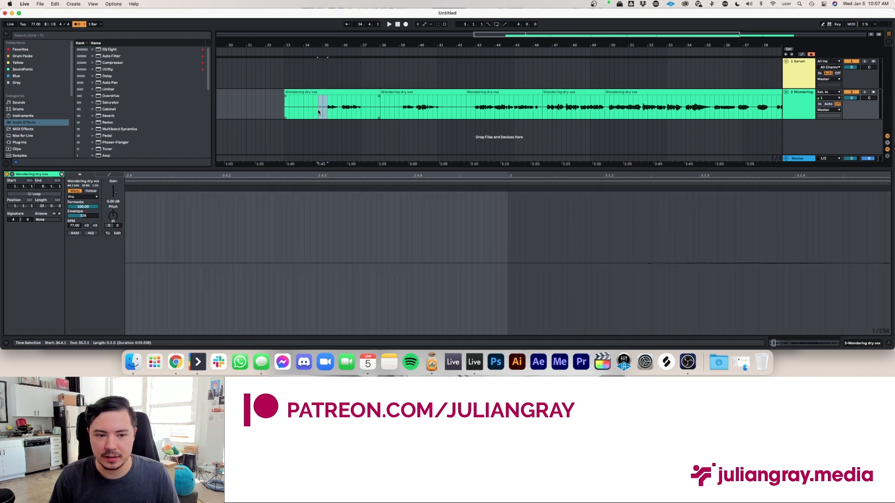
Play back the first vocal clip from around bar 35 to find where its opening word starts.
{"action": "left_click_drag", "start_coordinate": [521, 34], "coordinate": [522, 52]}
{"action": "left_click", "coordinate": [327, 104]}
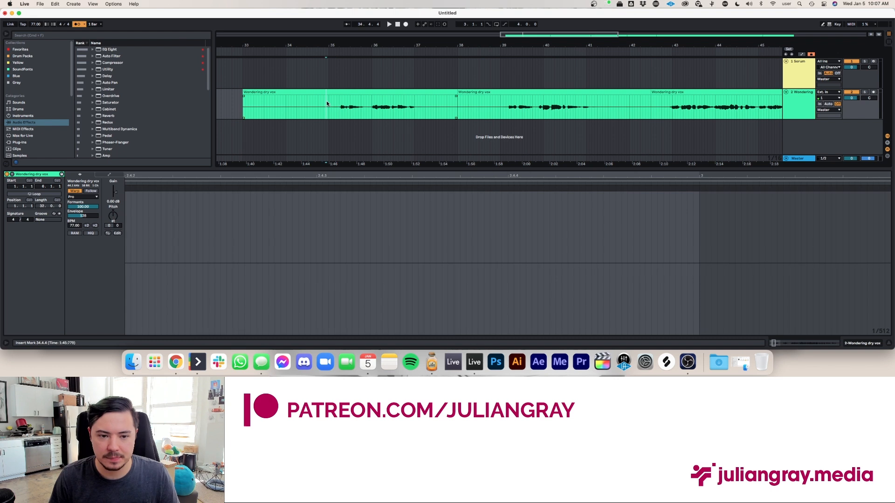
{"action": "key", "text": "space"}
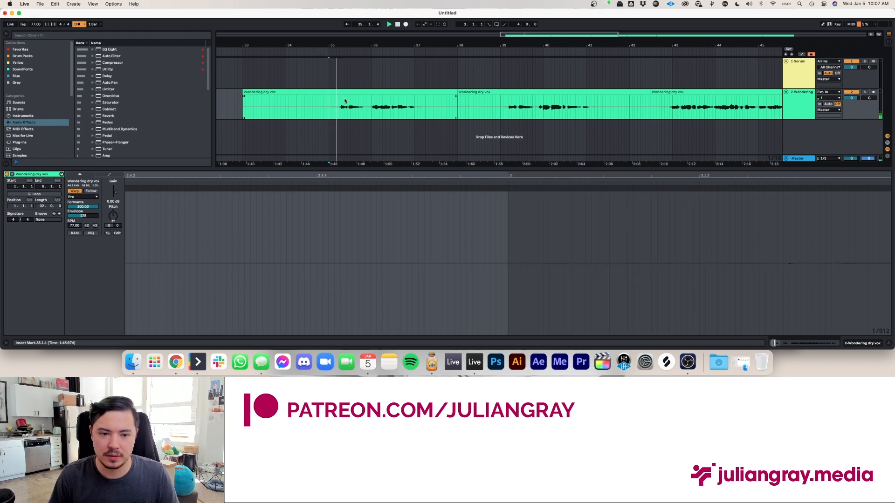
{"action": "left_click", "coordinate": [348, 92]}
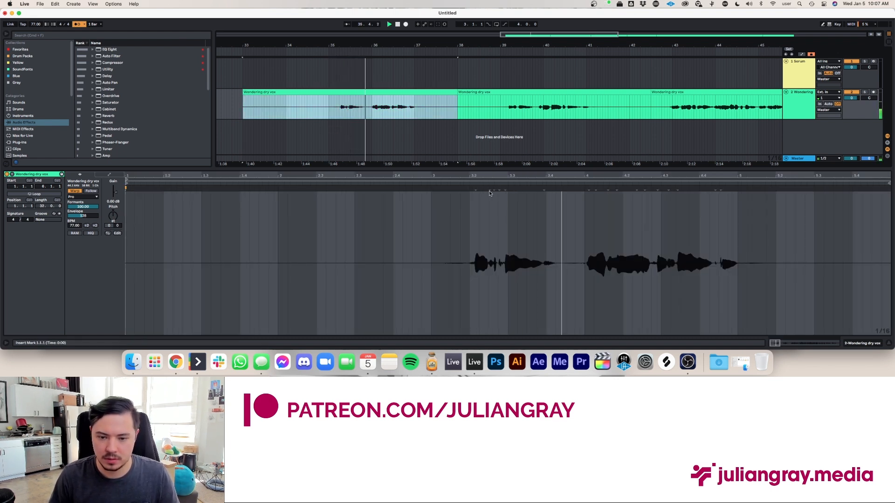
{"action": "key", "text": "space"}
{"action": "key", "text": "space"}
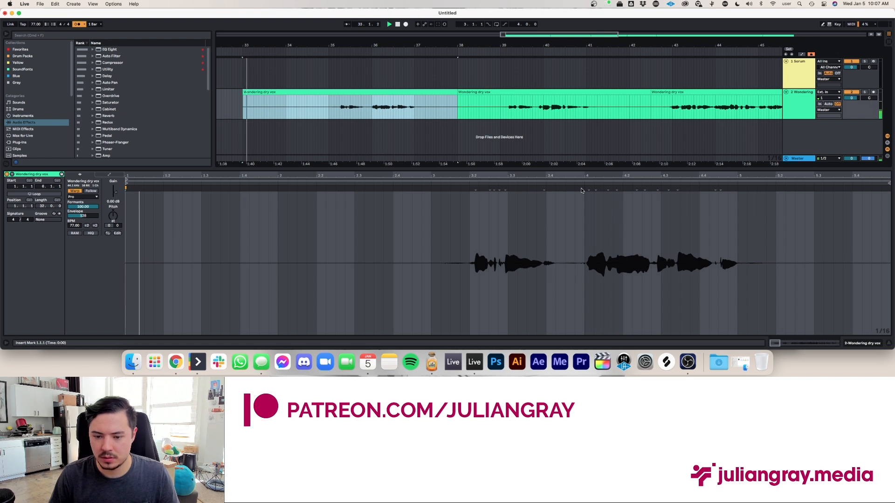
{"action": "key", "text": "space"}
{"action": "left_click", "coordinate": [470, 189]}
{"action": "key", "text": "space"}
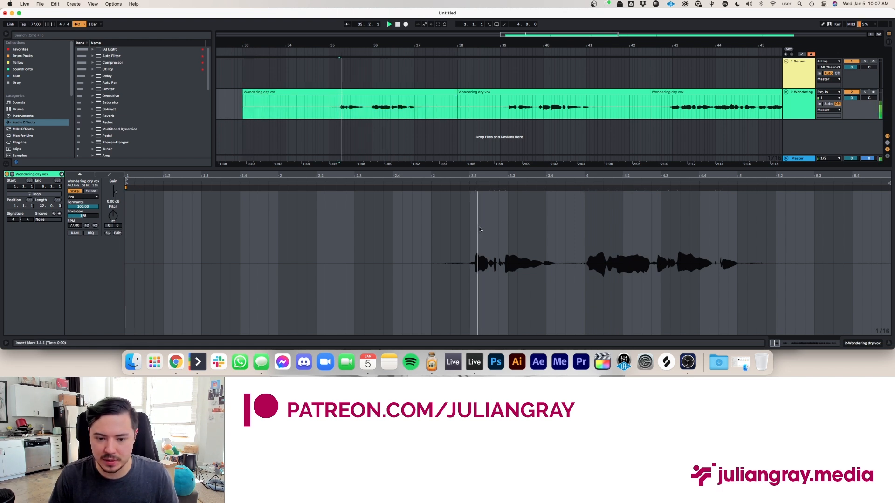
Pin the first phrase's opening word at 3.2.2 and its next long word at 3.3.1 with warp markers, checking the timing by ear.
{"action": "double_click", "coordinate": [475, 189]}
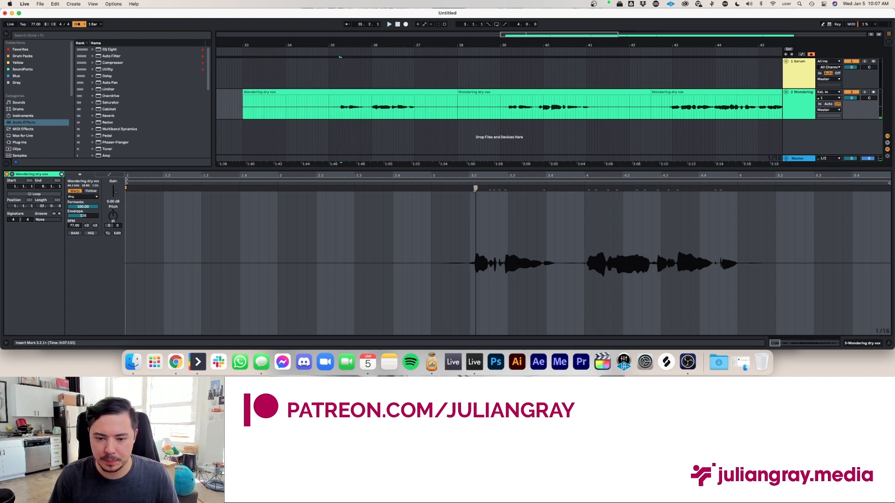
{"action": "left_click_drag", "start_coordinate": [475, 189], "coordinate": [479, 188]}
{"action": "key", "text": "space"}
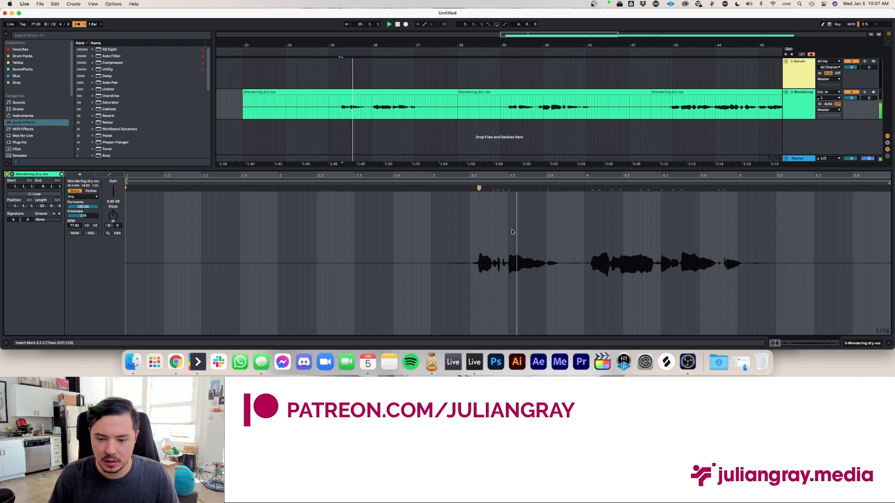
{"action": "double_click", "coordinate": [508, 189]}
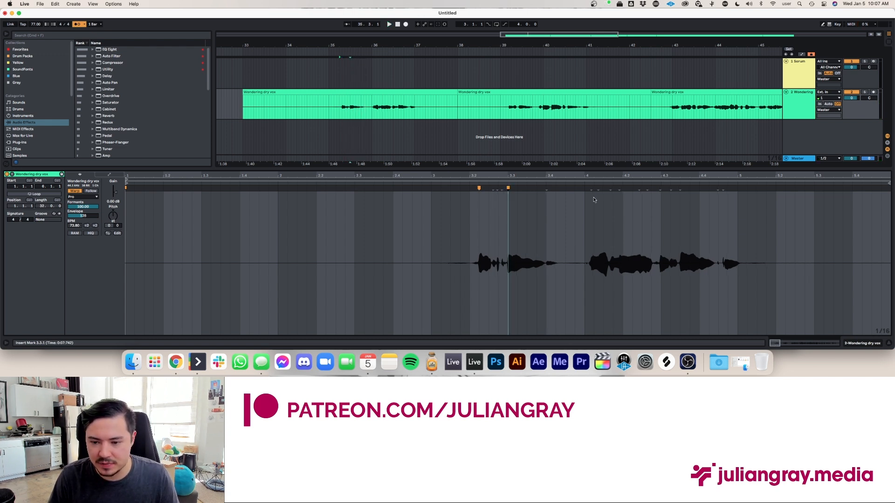
Add a warp marker at the start of the vocal after bar 4, shift it to 4.1.2 and replay the phrase.
{"action": "left_click", "coordinate": [594, 252]}
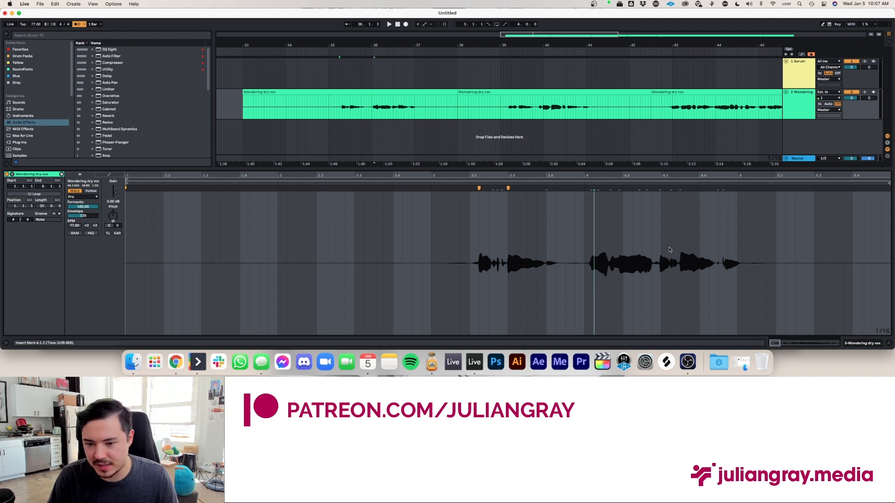
{"action": "left_click", "coordinate": [591, 188]}
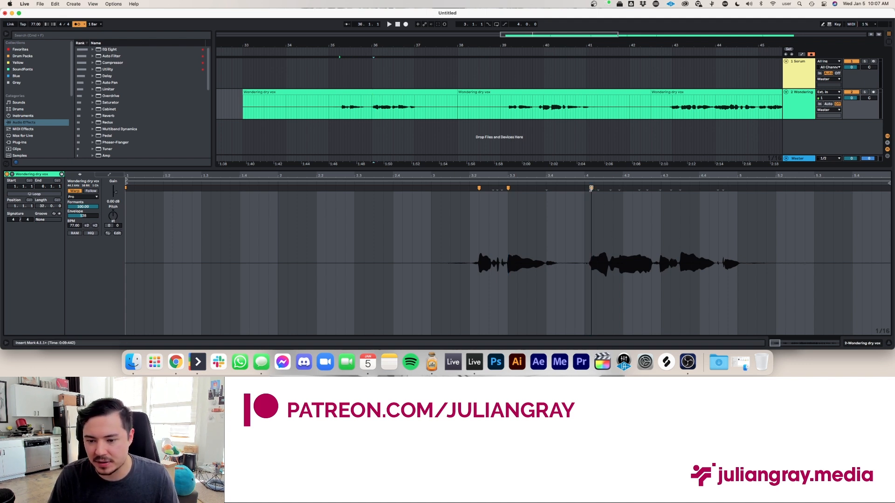
{"action": "left_click_drag", "start_coordinate": [591, 189], "coordinate": [594, 188]}
{"action": "key", "text": "space"}
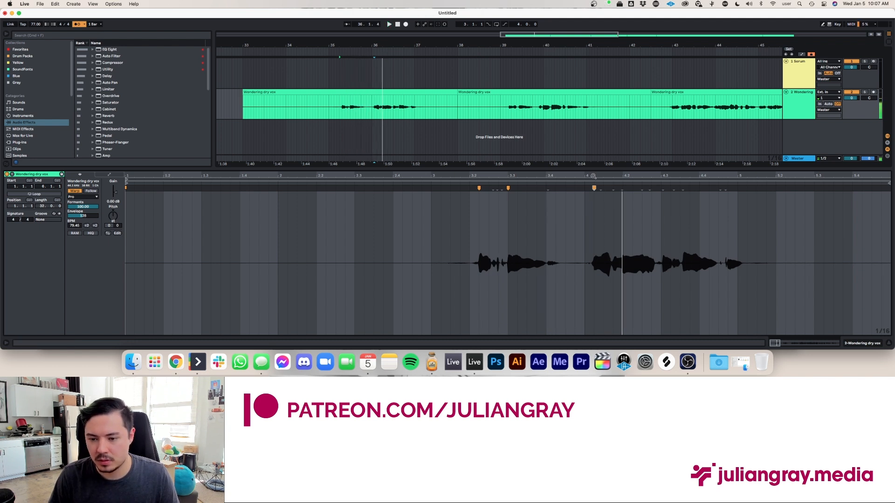
{"action": "key", "text": "space"}
{"action": "key", "text": "space"}
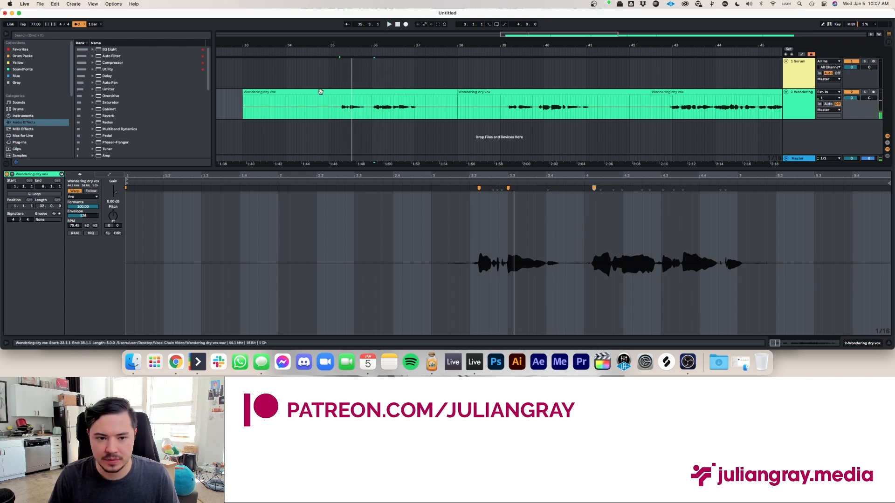
Try moving the 4.1.2 warp marker earlier to 4.1.1, and audition the clip from 35.2.
{"action": "left_click", "coordinate": [346, 97]}
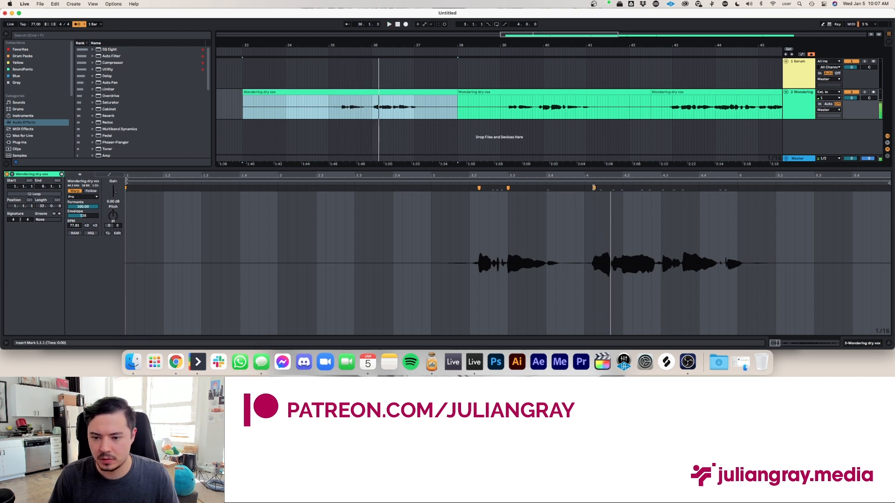
{"action": "left_click_drag", "start_coordinate": [594, 188], "coordinate": [586, 188]}
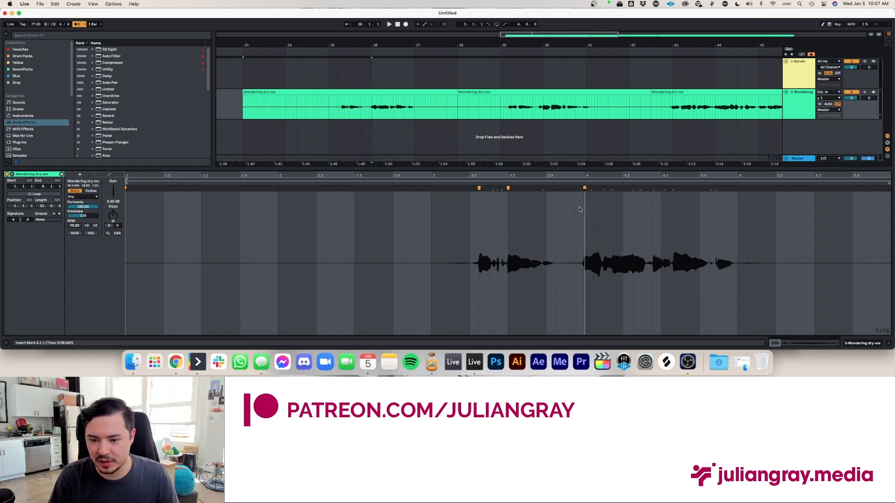
{"action": "left_click", "coordinate": [339, 108]}
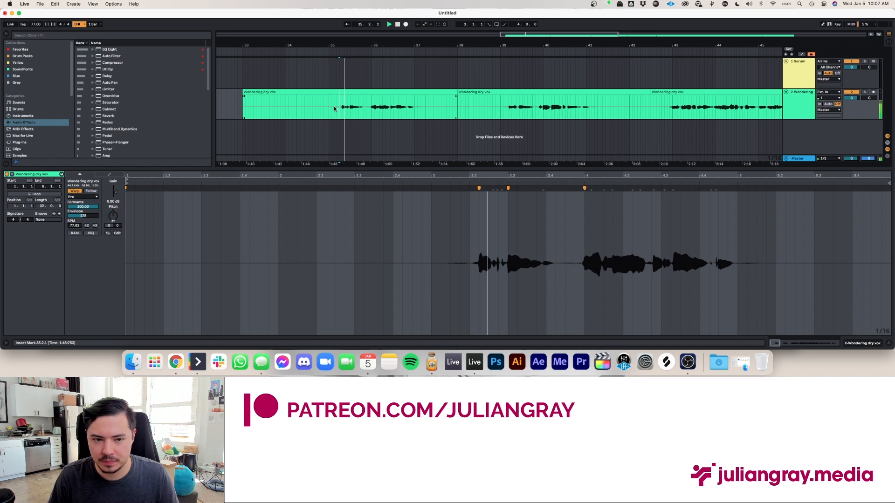
Delete the silence before the opening phrase, from bar 33 to 35.2, and open the trimmed clip.
{"action": "left_click_drag", "start_coordinate": [334, 109], "coordinate": [244, 108]}
{"action": "key", "text": "Delete"}
{"action": "left_click", "coordinate": [352, 93]}
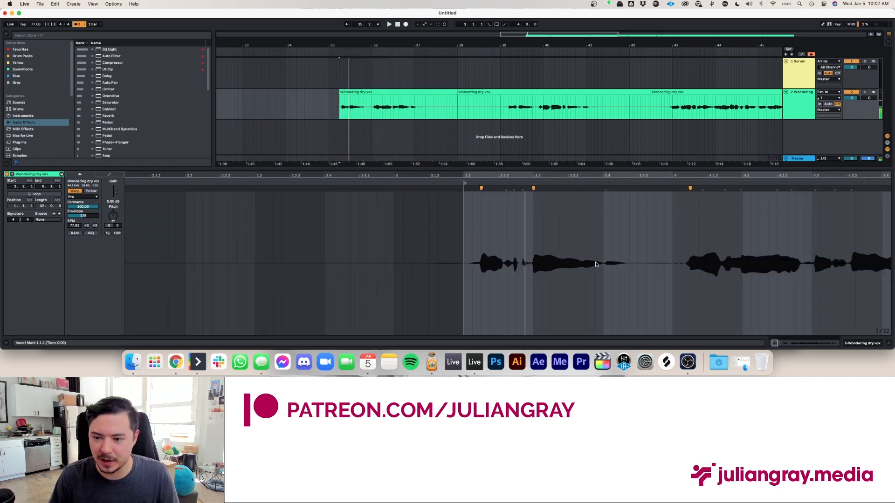
Compare the offbeat gaps before the words at 3.2.2 and 4.1.2, and warp the following word onto beat 4.2.
{"action": "scroll", "coordinate": [594, 262], "scroll_direction": "right", "scroll_amount": 5}
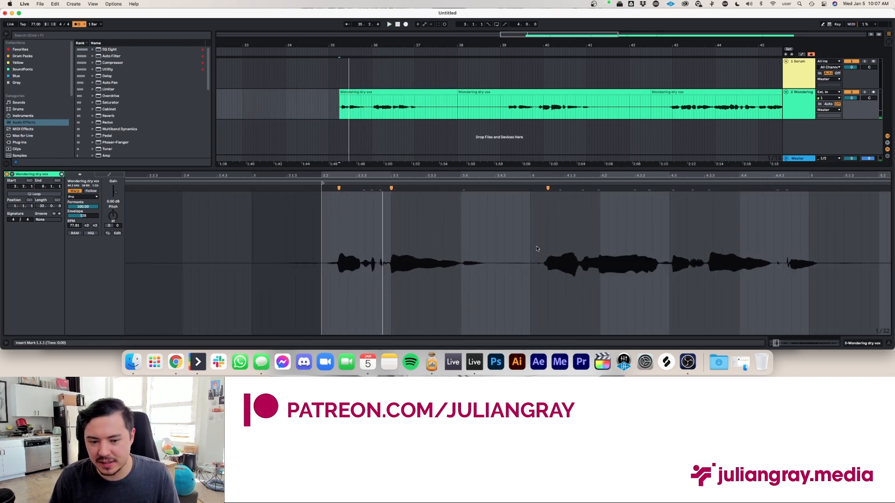
{"action": "left_click_drag", "start_coordinate": [538, 247], "coordinate": [548, 247]}
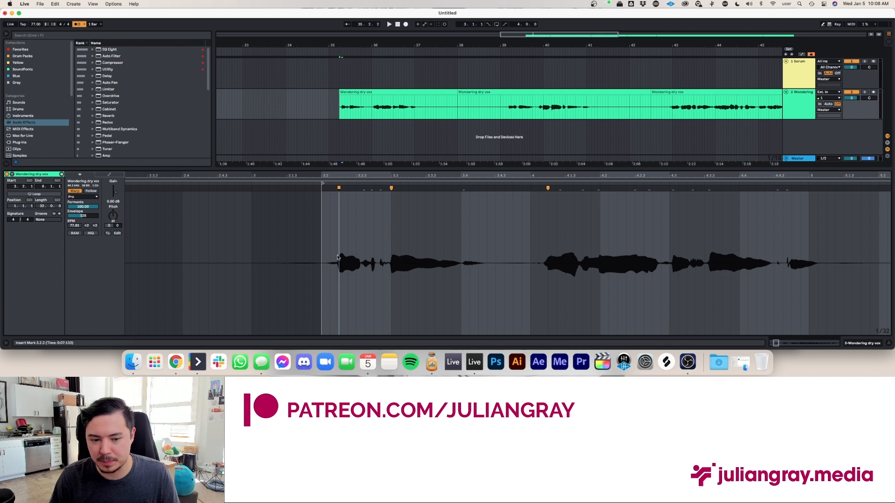
{"action": "left_click_drag", "start_coordinate": [337, 257], "coordinate": [335, 259]}
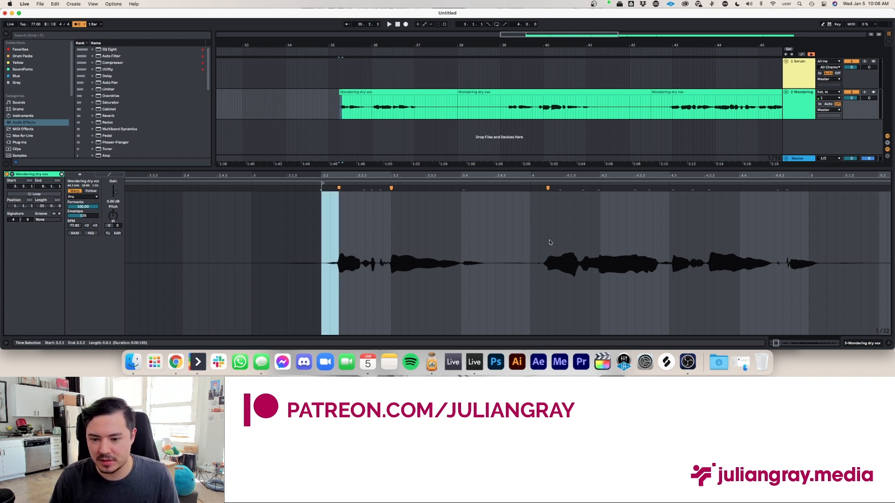
{"action": "left_click", "coordinate": [535, 246]}
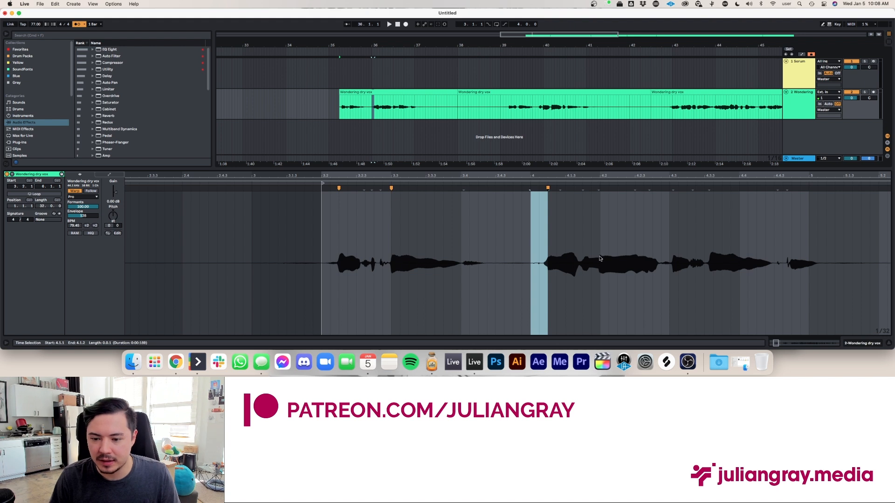
{"action": "left_click", "coordinate": [600, 200]}
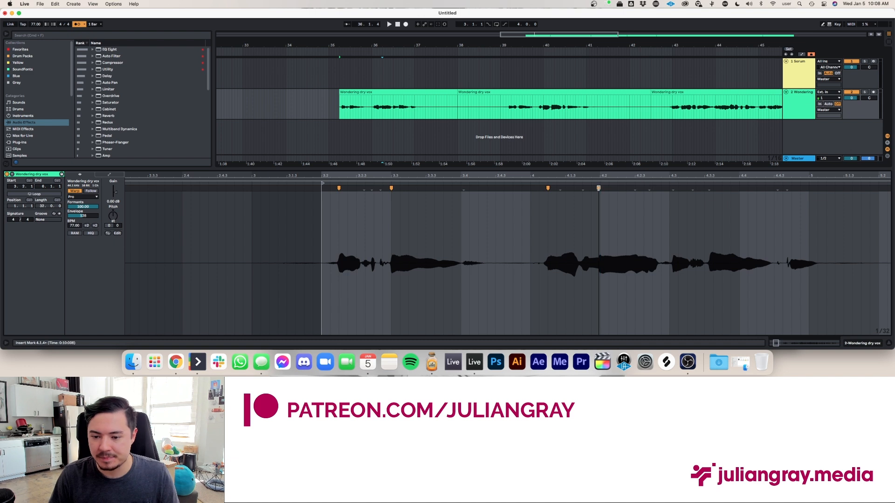
{"action": "left_click_drag", "start_coordinate": [599, 188], "coordinate": [601, 187]}
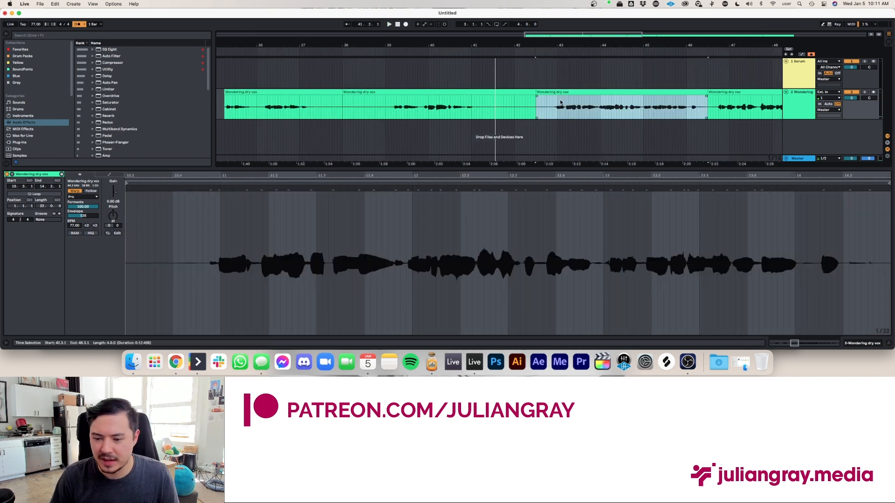
Audition the phrase starting in bar 42 and add warp markers on its first words at 11.1.1 and just before 11.2.
{"action": "key", "text": "space"}
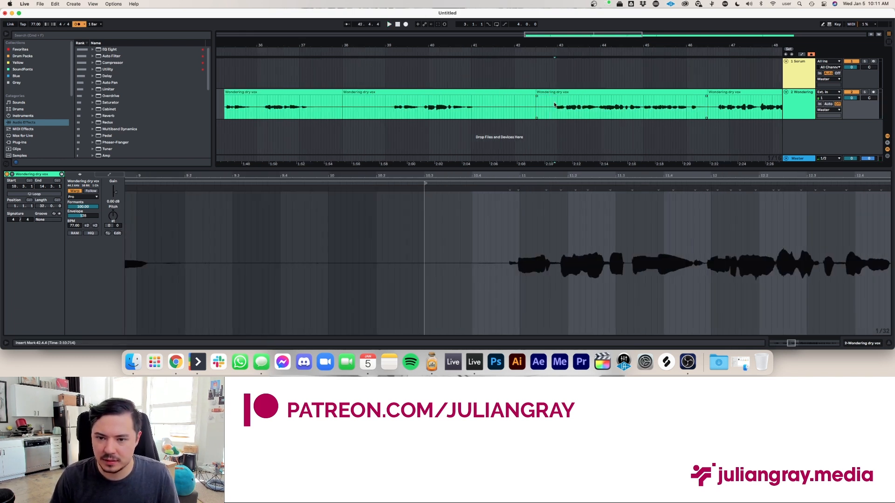
{"action": "left_click", "coordinate": [501, 198]}
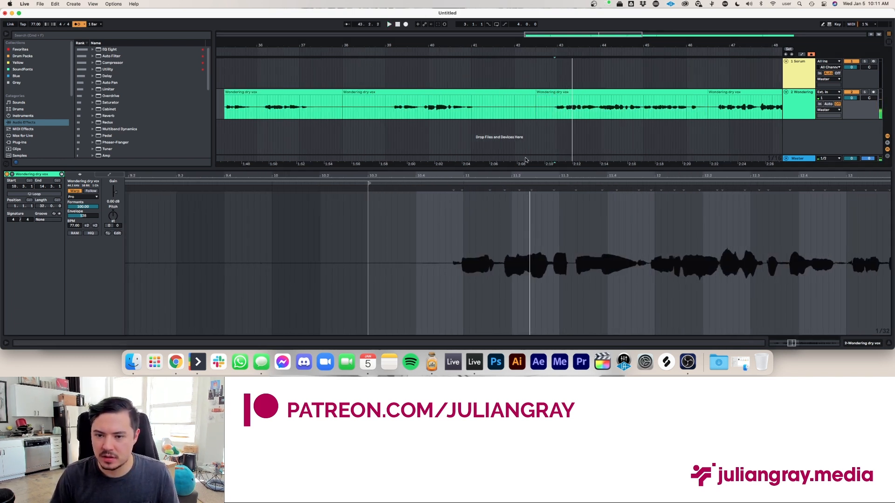
{"action": "key", "text": "space"}
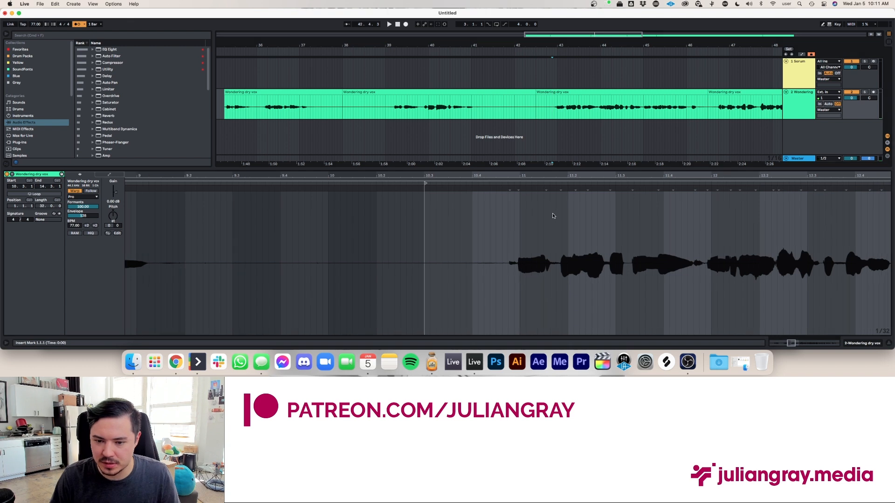
{"action": "left_click_drag", "start_coordinate": [488, 187], "coordinate": [530, 188]}
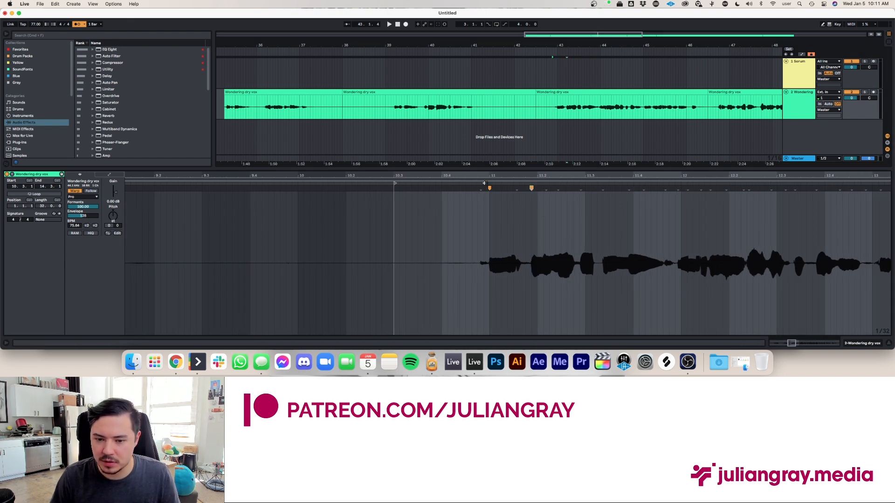
Replay the phrase and add warp markers to its words at 11.2.4, 11.3.2, 12.1.1 and 11.3.4.
{"action": "key", "text": "space"}
{"action": "double_click", "coordinate": [579, 187]}
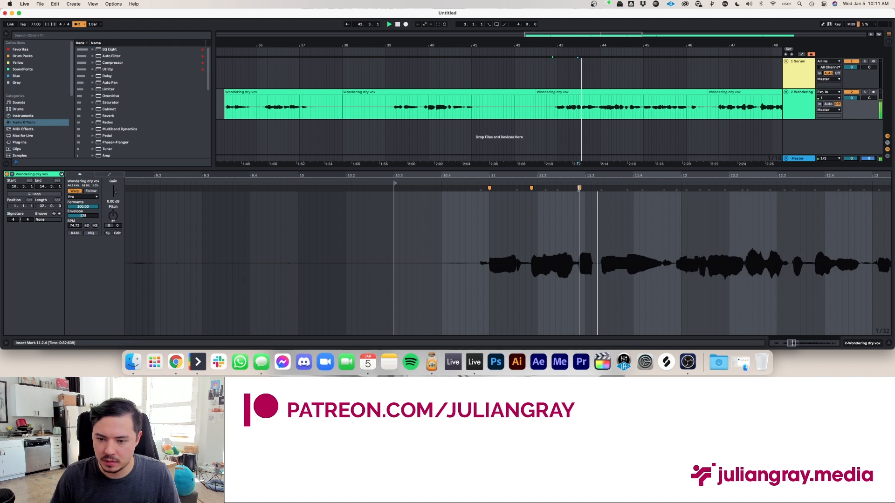
{"action": "double_click", "coordinate": [602, 188]}
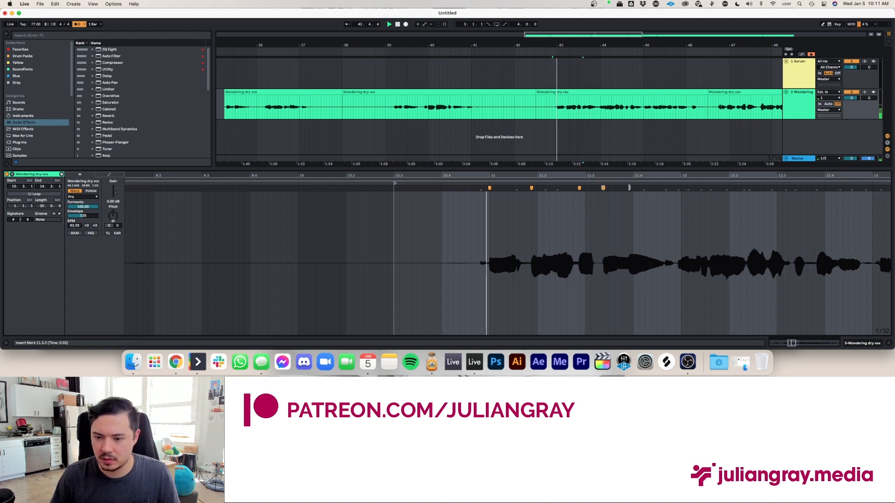
{"action": "double_click", "coordinate": [681, 188]}
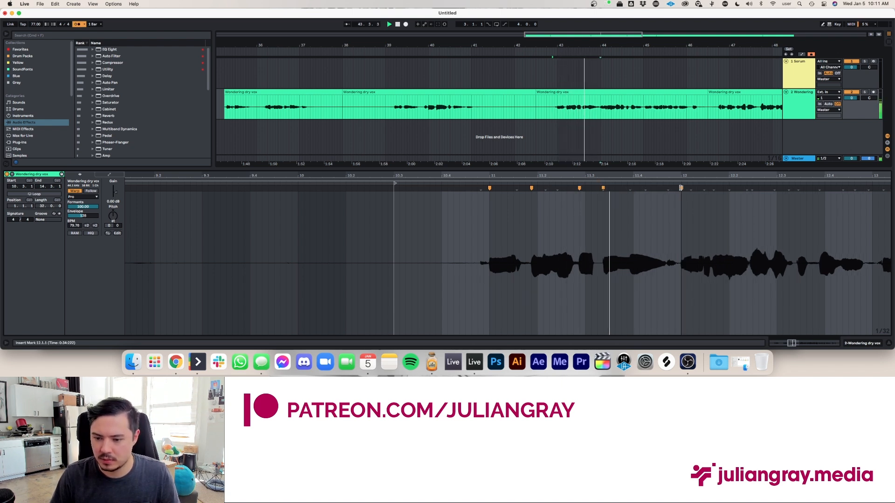
{"action": "scroll", "coordinate": [681, 203], "scroll_direction": "right", "scroll_amount": 1}
{"action": "key", "text": "space"}
{"action": "left_click", "coordinate": [612, 188]}
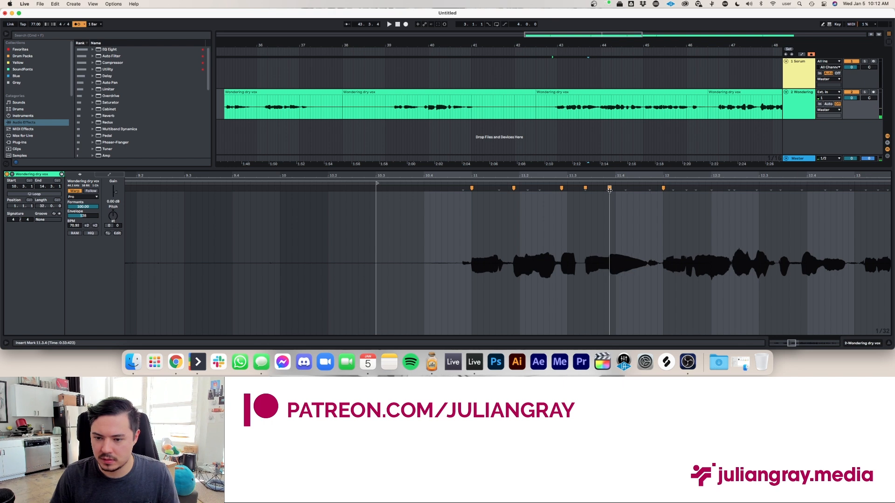
Warp the word in beat 12.2 to 12.2.3 and continue placing warp markers through the phrase's last word at 14.1.3.
{"action": "key", "text": "space"}
{"action": "scroll", "coordinate": [648, 208], "scroll_direction": "right", "scroll_amount": 4}
{"action": "left_click", "coordinate": [663, 188]}
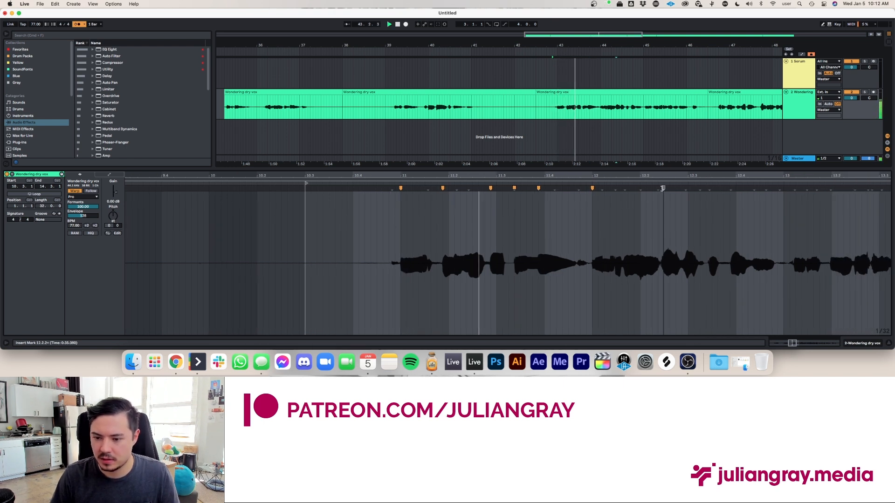
{"action": "double_click", "coordinate": [663, 188]}
{"action": "scroll", "coordinate": [647, 196], "scroll_direction": "right", "scroll_amount": 3}
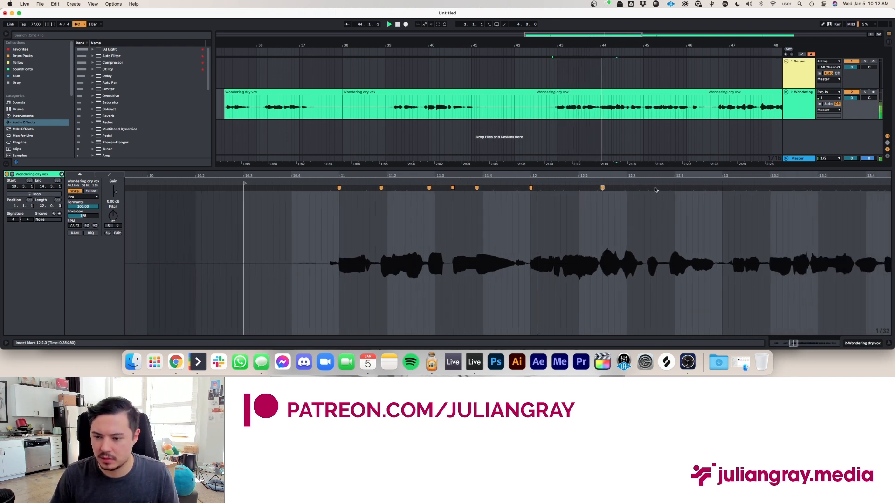
{"action": "scroll", "coordinate": [597, 230], "scroll_direction": "right", "scroll_amount": 8}
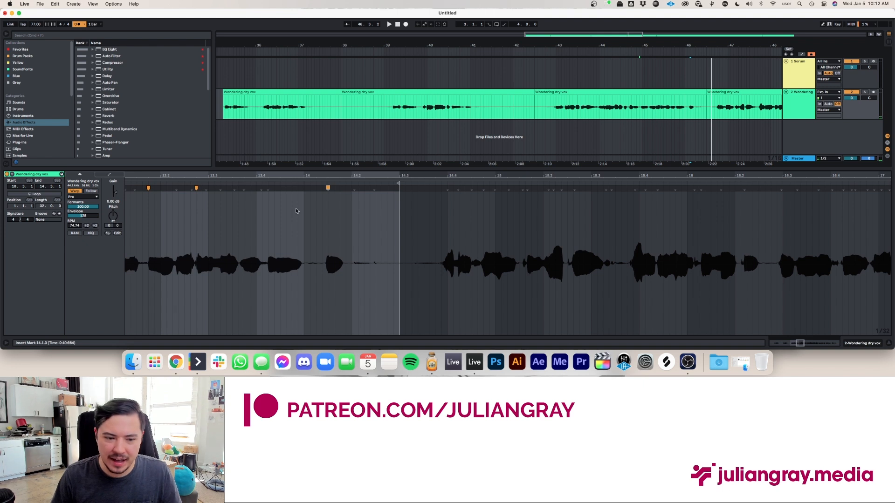
Inspect the phrase's ending around 13.4.2, between the last two warp markers.
{"action": "scroll", "coordinate": [280, 210], "scroll_direction": "left", "scroll_amount": 6}
{"action": "left_click", "coordinate": [400, 251]}
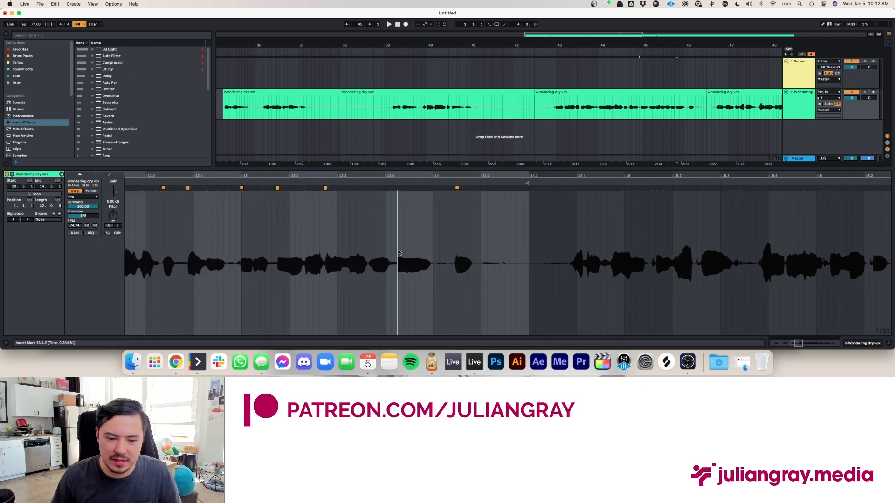
{"action": "left_click_drag", "start_coordinate": [399, 252], "coordinate": [349, 242]}
{"action": "left_click", "coordinate": [350, 240]}
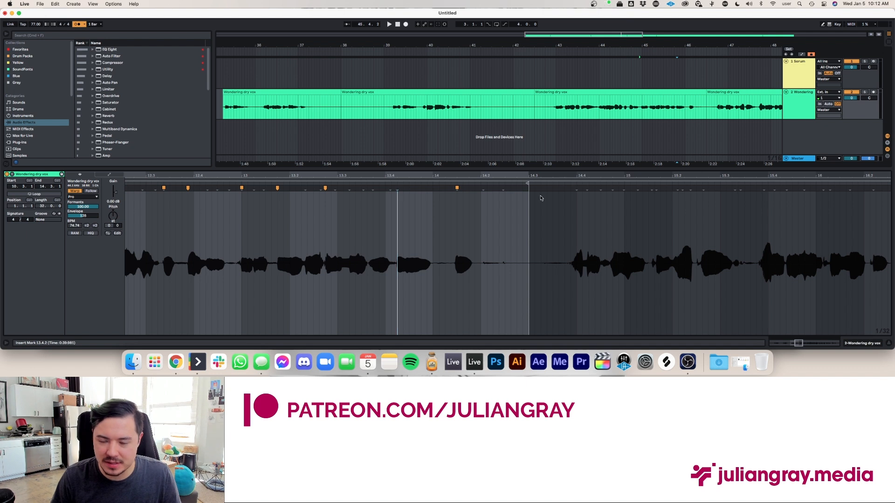
Open the next phrase's clip, spanning 46.3.1 to 49.4.1, for warping.
{"action": "scroll", "coordinate": [527, 105], "scroll_direction": "right", "scroll_amount": 6}
{"action": "left_click", "coordinate": [528, 95]}
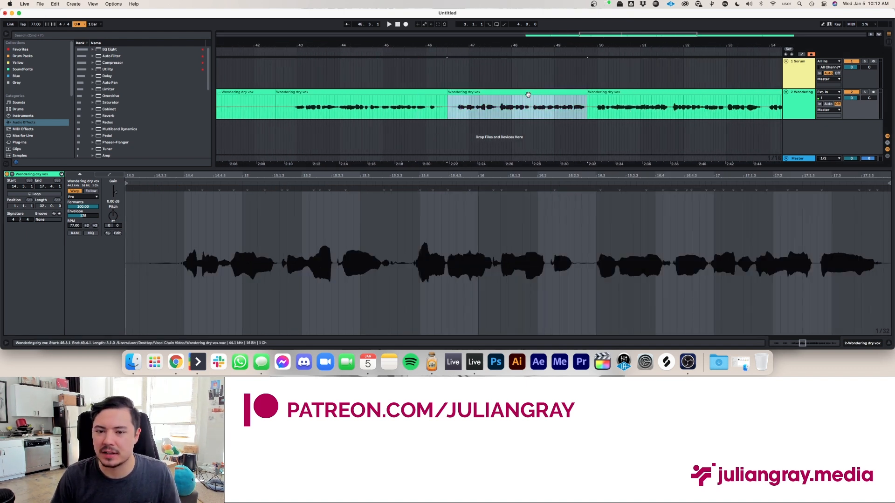
{"action": "scroll", "coordinate": [279, 233], "scroll_direction": "left", "scroll_amount": 5}
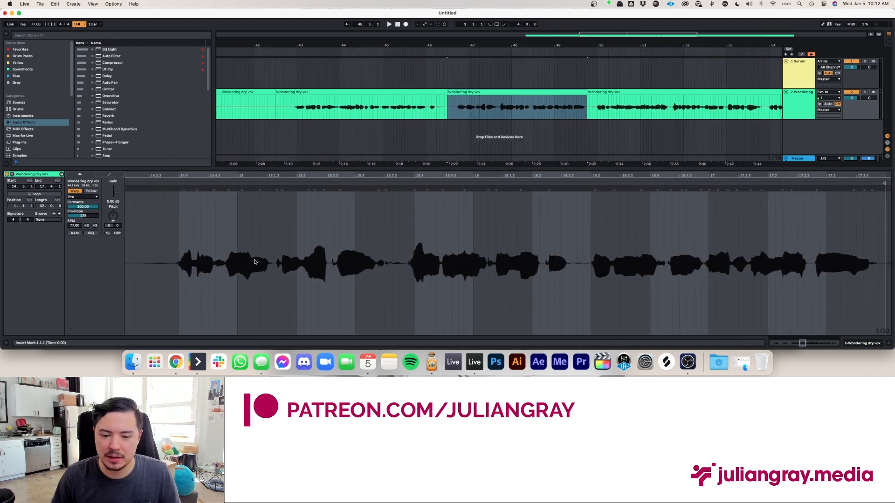
{"action": "left_click", "coordinate": [304, 219]}
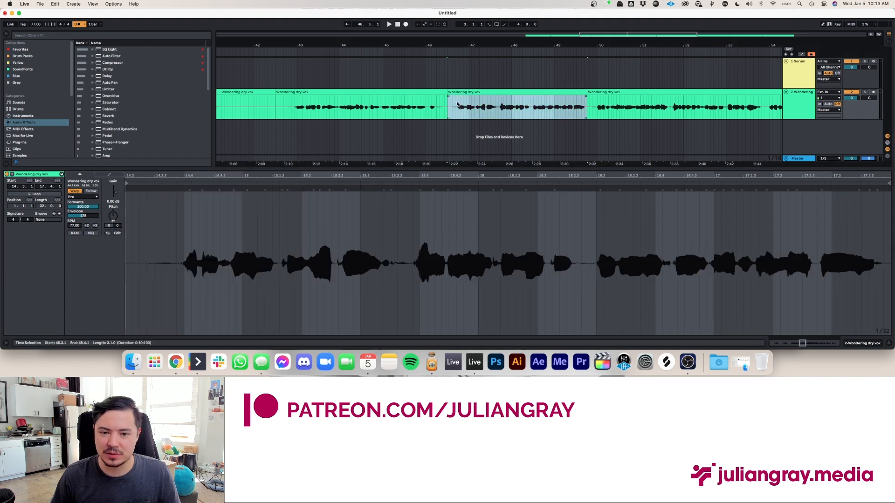
{"action": "left_click", "coordinate": [459, 101]}
{"action": "left_click", "coordinate": [456, 103]}
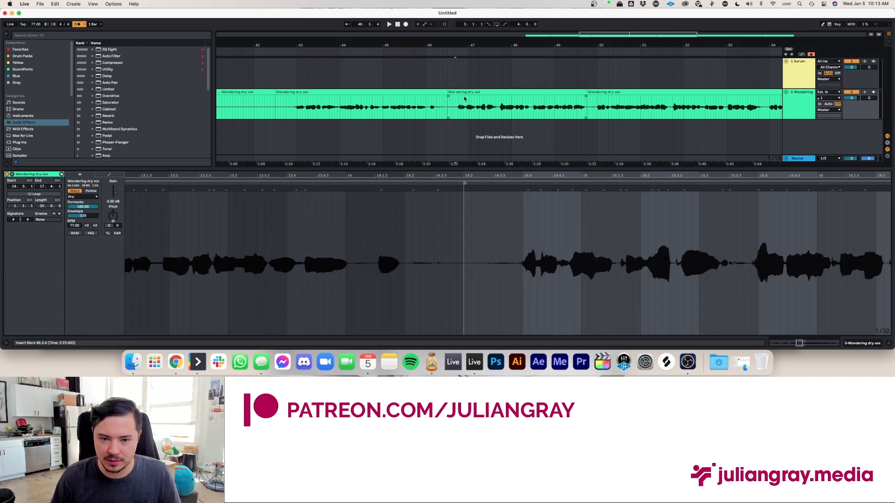
{"action": "left_click", "coordinate": [465, 99]}
{"action": "left_click", "coordinate": [471, 99]}
{"action": "left_click", "coordinate": [469, 91]}
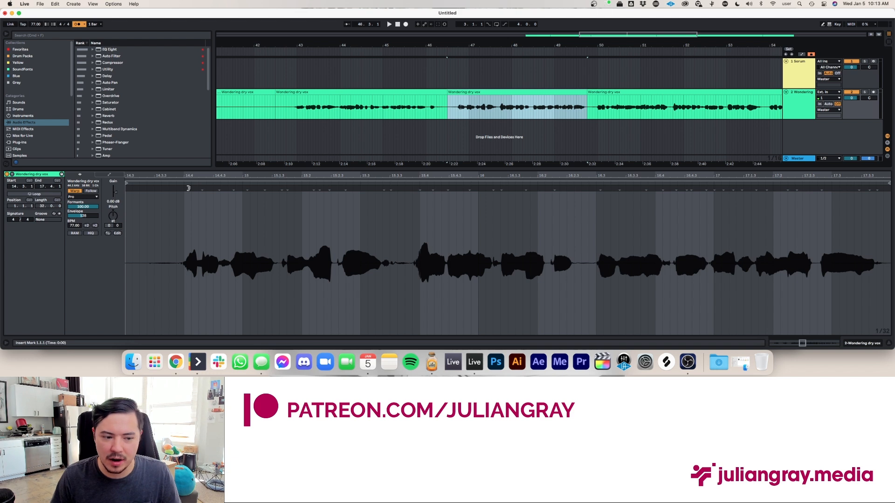
Play the phrase and add warp markers to the word near 15.1.3 and to the opening word at 14.4.2.
{"action": "key", "text": "space"}
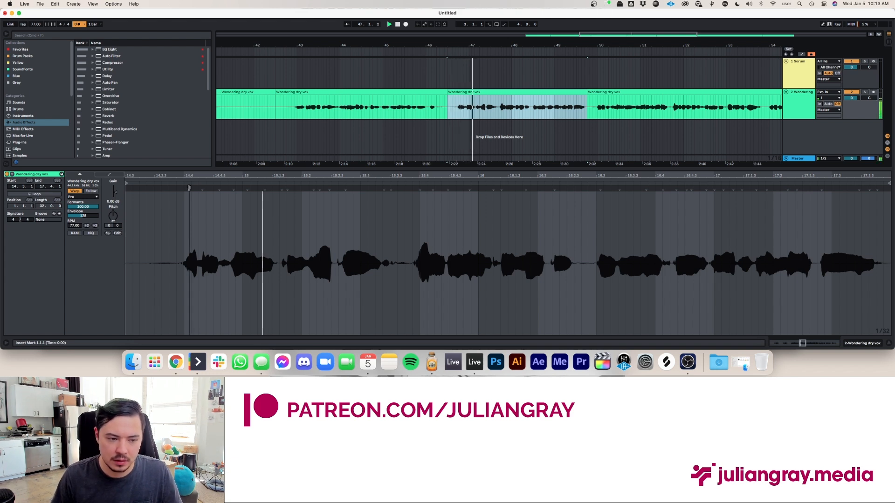
{"action": "left_click", "coordinate": [281, 187]}
{"action": "left_click_drag", "start_coordinate": [287, 187], "coordinate": [285, 189]}
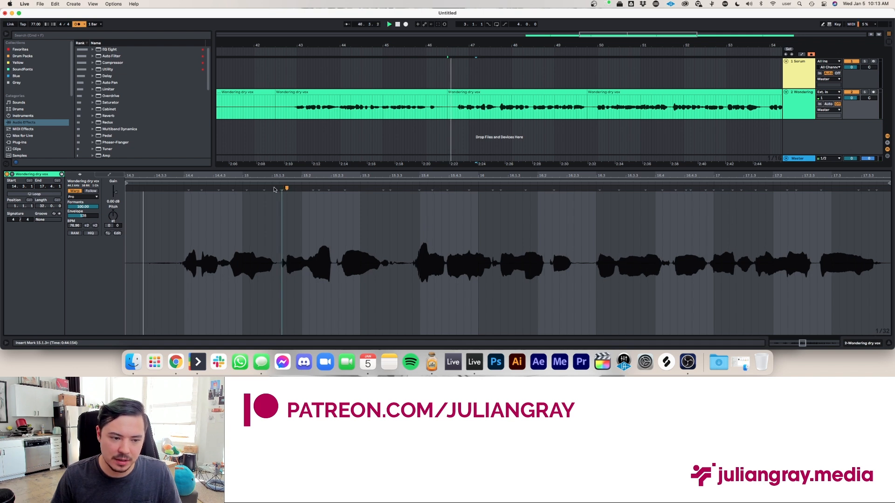
{"action": "left_click", "coordinate": [201, 188]}
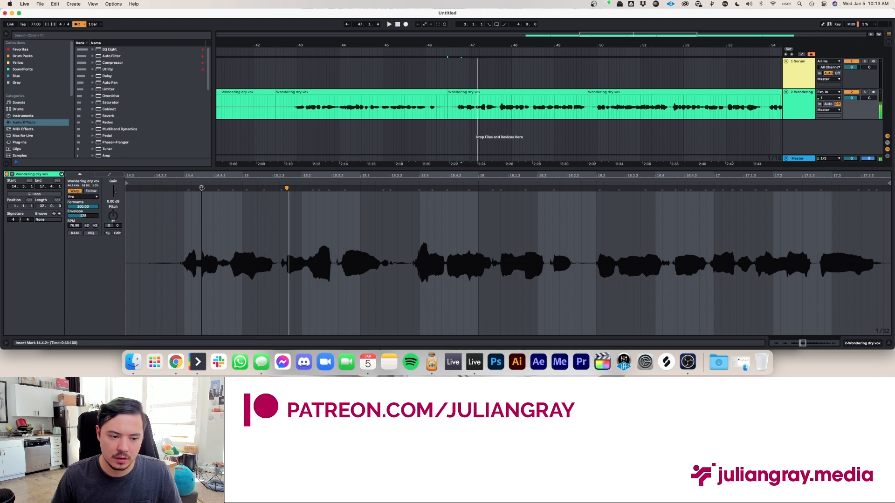
{"action": "left_click_drag", "start_coordinate": [201, 188], "coordinate": [198, 188]}
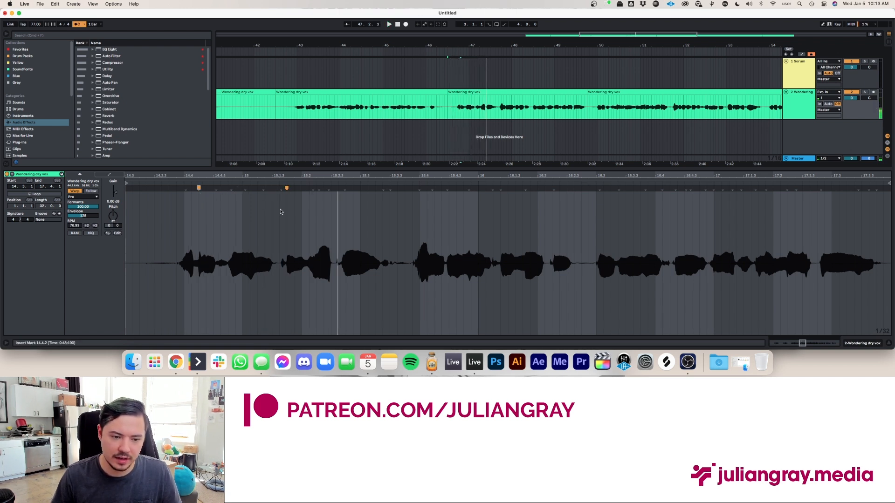
Shift the second warp marker to 15.1.4, auditioning alternative placements around 15.1.3 first.
{"action": "left_click_drag", "start_coordinate": [286, 188], "coordinate": [280, 188]}
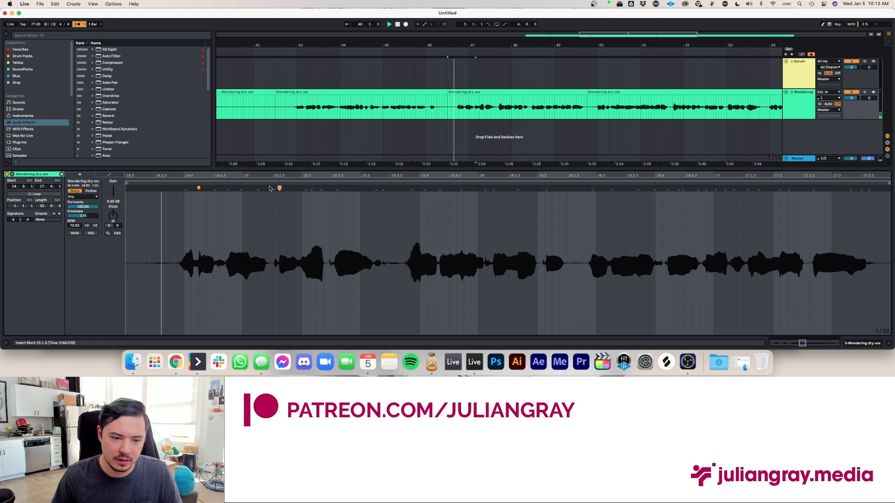
{"action": "left_click", "coordinate": [264, 187]}
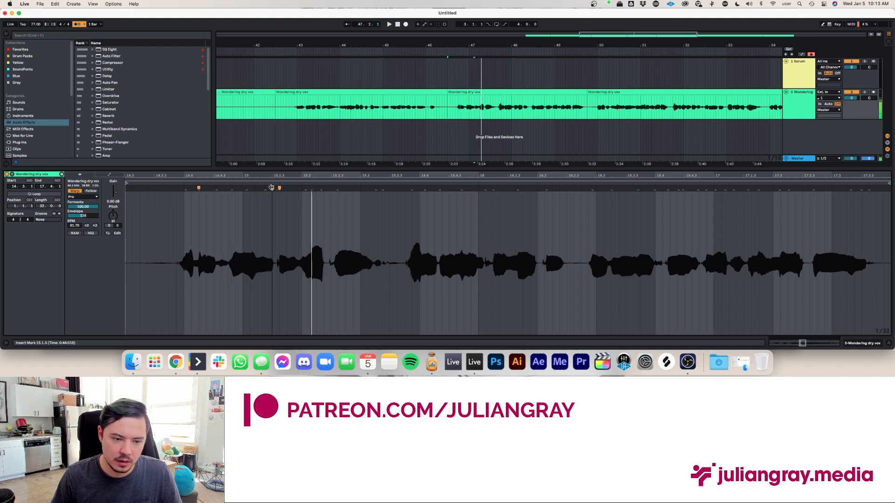
{"action": "left_click", "coordinate": [272, 190]}
{"action": "key", "text": "space"}
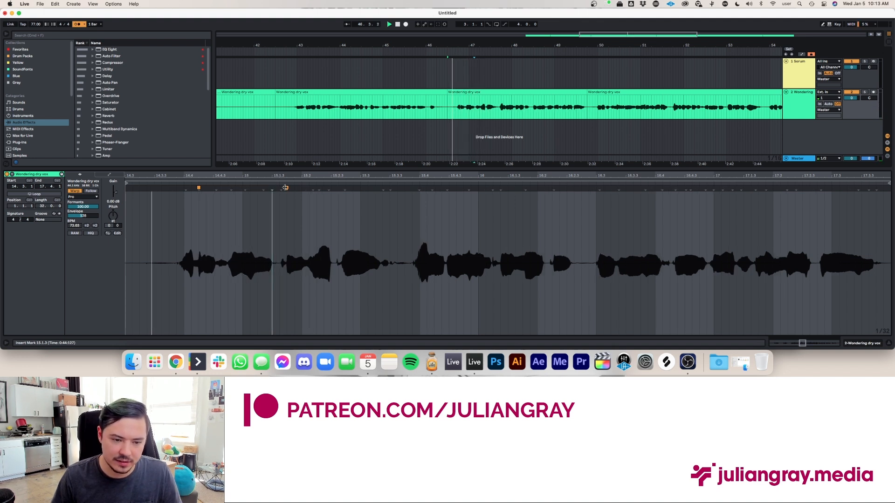
{"action": "left_click_drag", "start_coordinate": [278, 188], "coordinate": [291, 187]}
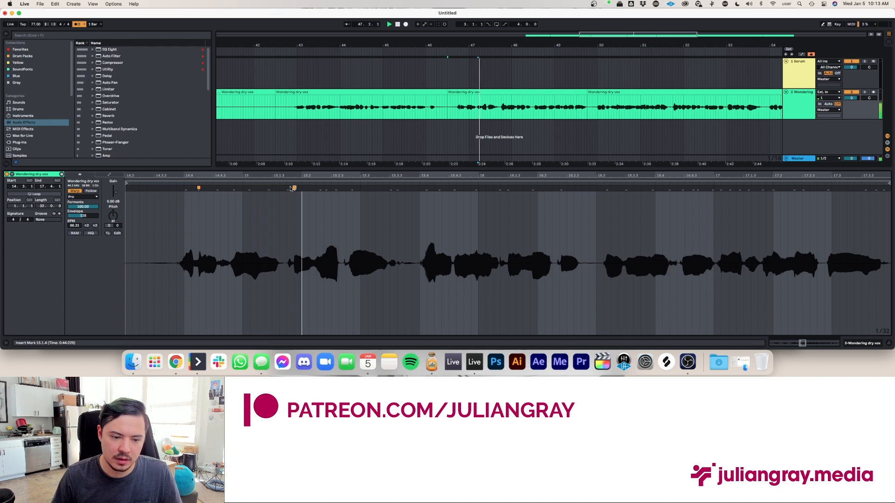
{"action": "left_click_drag", "start_coordinate": [336, 187], "coordinate": [338, 188]}
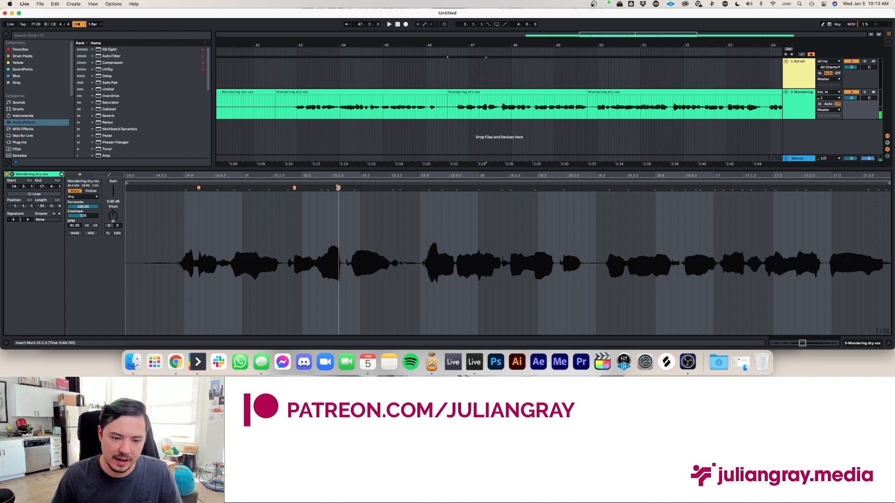
{"action": "key", "text": "super+z"}
{"action": "key", "text": "shift+super+z"}
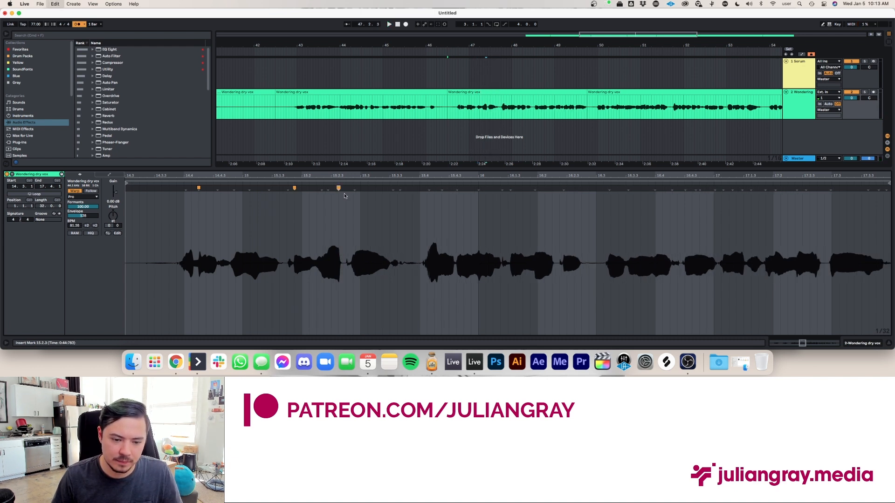
{"action": "key", "text": "super+z"}
Set warp markers at 15.3.3 and 15.4.1, and replay the clip from its start to check the timing.
{"action": "key", "text": "space"}
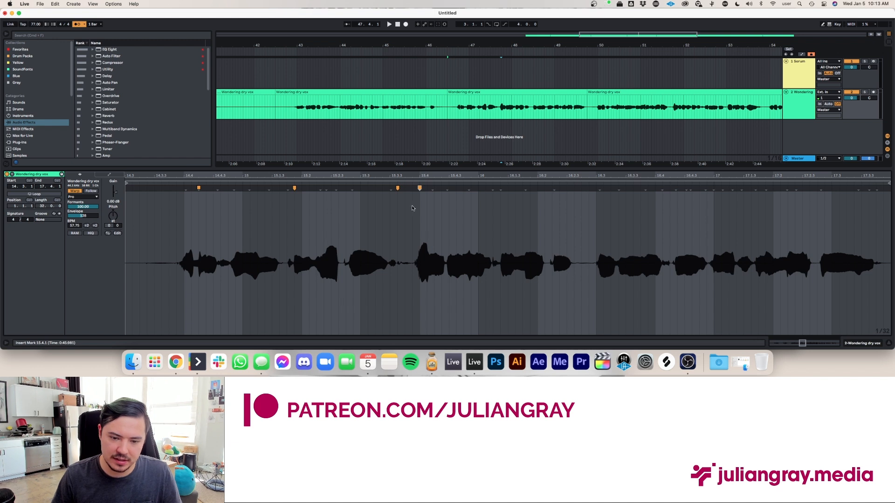
{"action": "left_click", "coordinate": [346, 182]}
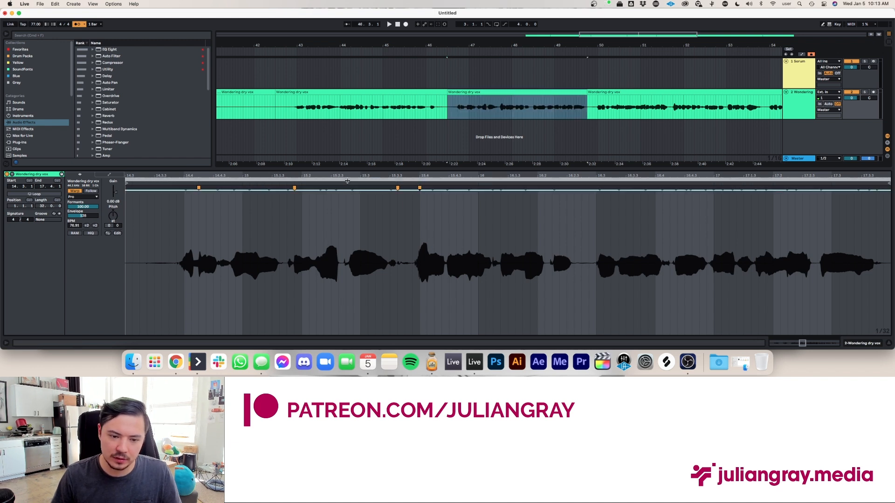
{"action": "left_click", "coordinate": [420, 228]}
{"action": "scroll", "coordinate": [419, 235], "scroll_direction": "right", "scroll_amount": 5}
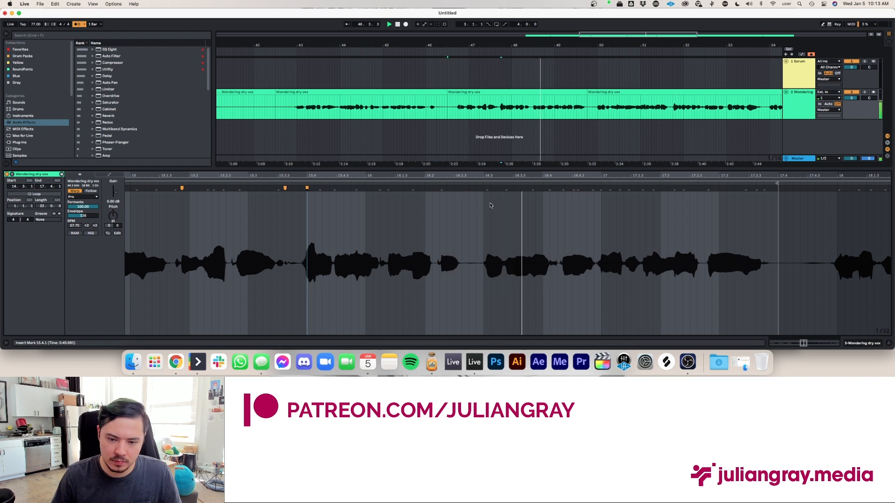
Warp the word at the third beat of bar 16 onto 16.3.1 and add a warp marker at 16.1.2.
{"action": "key", "text": "space"}
{"action": "double_click", "coordinate": [486, 189]}
{"action": "left_click_drag", "start_coordinate": [486, 189], "coordinate": [483, 190]}
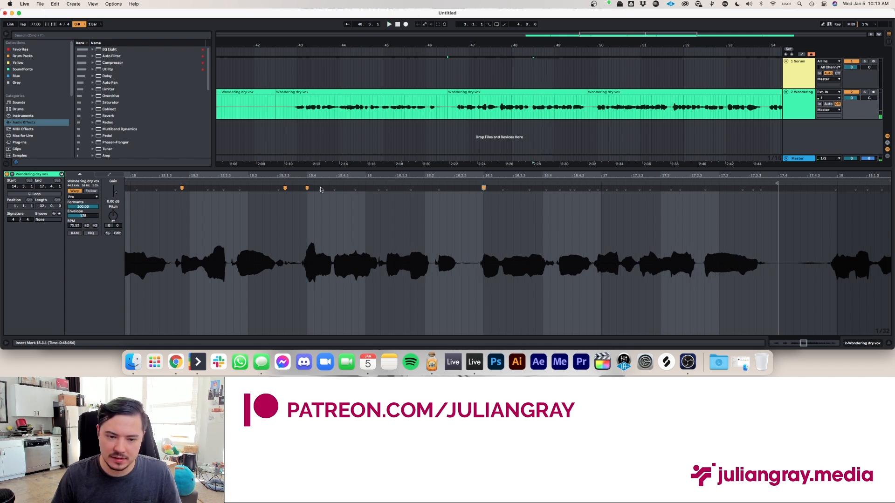
{"action": "double_click", "coordinate": [387, 188]}
{"action": "left_click_drag", "start_coordinate": [386, 189], "coordinate": [436, 189]}
{"action": "key", "text": "space"}
Add warp markers to the words at 16.4.2 and 17.1.1, replaying the passage after each one.
{"action": "scroll", "coordinate": [390, 224], "scroll_direction": "right", "scroll_amount": 7}
{"action": "left_click", "coordinate": [331, 182]}
{"action": "key", "text": "space"}
{"action": "double_click", "coordinate": [394, 189]}
{"action": "left_click", "coordinate": [327, 182]}
{"action": "key", "text": "space"}
{"action": "double_click", "coordinate": [430, 189]}
{"action": "left_click", "coordinate": [376, 183]}
{"action": "key", "text": "space"}
{"action": "left_click", "coordinate": [375, 182]}
{"action": "left_click", "coordinate": [374, 183]}
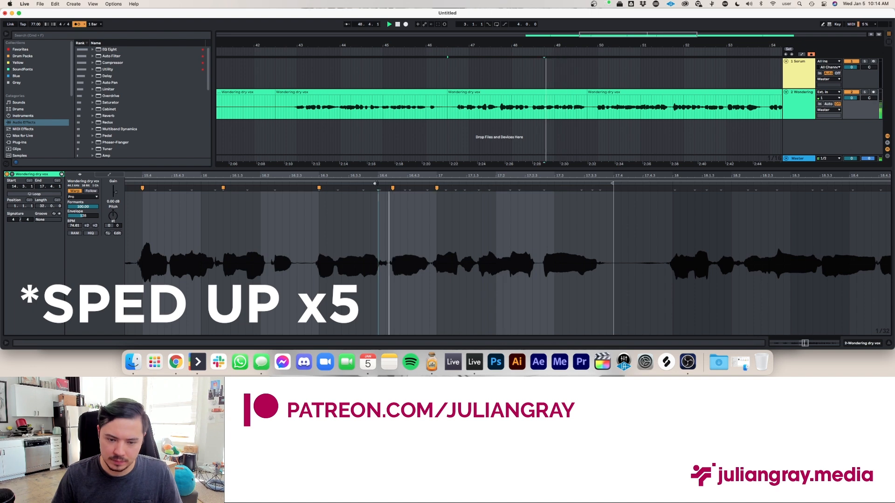
Open the following phrase's clip, starting at 49.4, and audition it.
{"action": "scroll", "coordinate": [515, 220], "scroll_direction": "right", "scroll_amount": 4}
{"action": "left_click", "coordinate": [604, 92]}
{"action": "key", "text": "space"}
{"action": "key", "text": "space"}
Warp the loud word in bar 19 onto 19.4.1, replay the clip and add a warp marker just before 18.3.
{"action": "mouse_move", "coordinate": [795, 343]}
{"action": "left_mouse_down"}
{"action": "mouse_move", "coordinate": [788, 349]}
{"action": "mouse_move", "coordinate": [815, 343]}
{"action": "left_mouse_up"}
{"action": "scroll", "coordinate": [464, 219], "scroll_direction": "left", "scroll_amount": 4}
{"action": "double_click", "coordinate": [466, 189]}
{"action": "left_click_drag", "start_coordinate": [467, 189], "coordinate": [464, 189]}
{"action": "key", "text": "space"}
{"action": "left_click", "coordinate": [296, 183]}
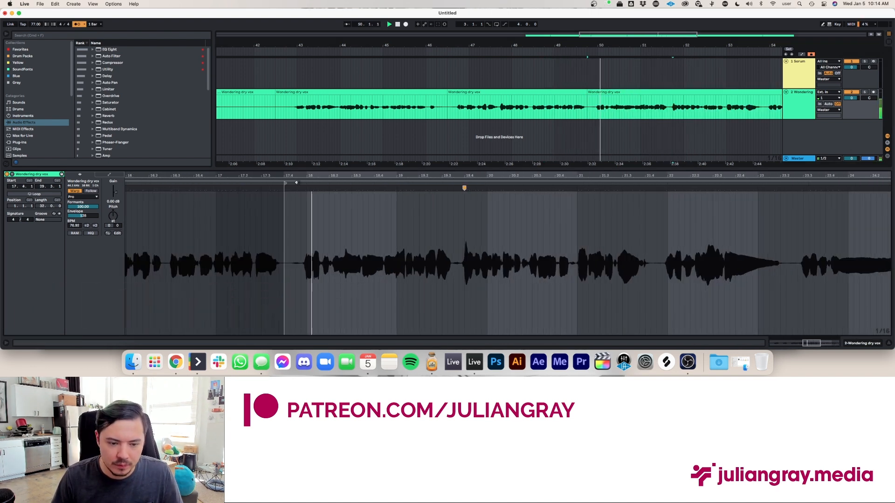
{"action": "double_click", "coordinate": [345, 189]}
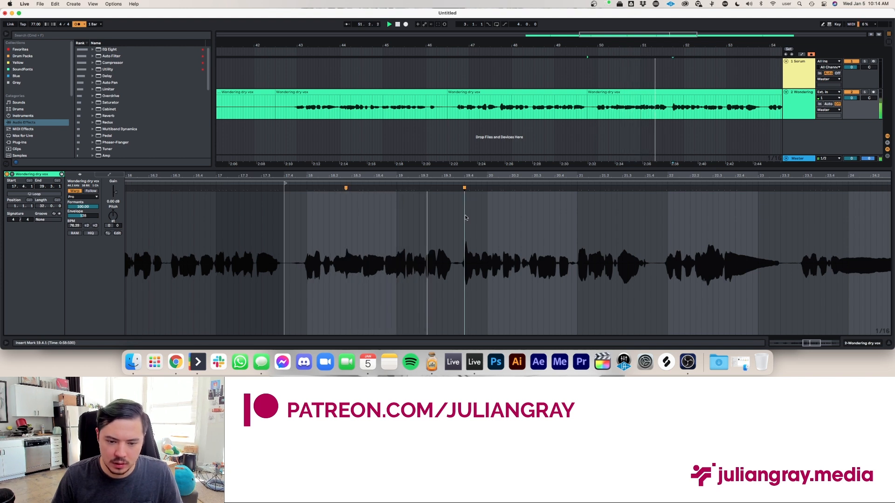
Add a warp marker to the word at 20.2.2 and replay the clip from just before it.
{"action": "scroll", "coordinate": [466, 216], "scroll_direction": "right", "scroll_amount": 3}
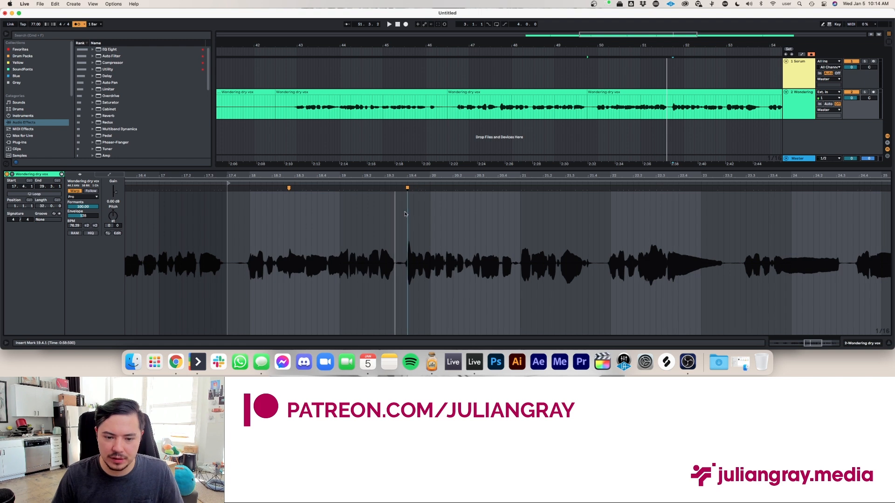
{"action": "scroll", "coordinate": [405, 205], "scroll_direction": "right", "scroll_amount": 1}
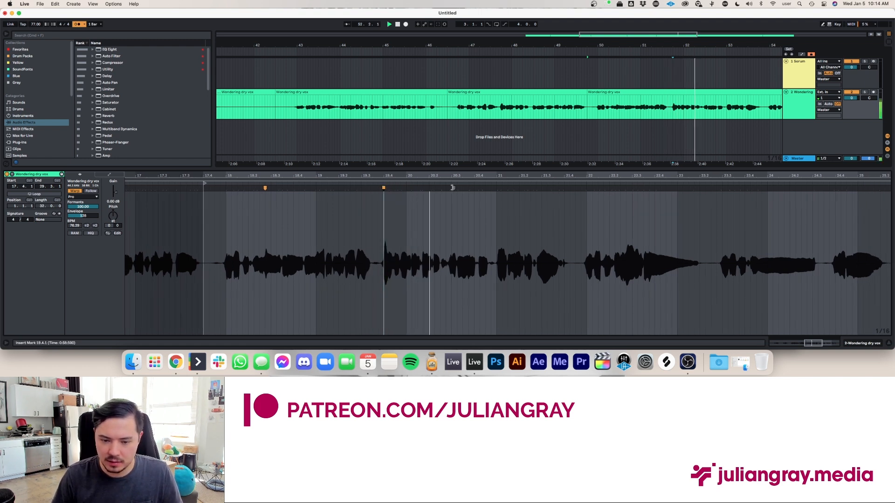
{"action": "double_click", "coordinate": [434, 187]}
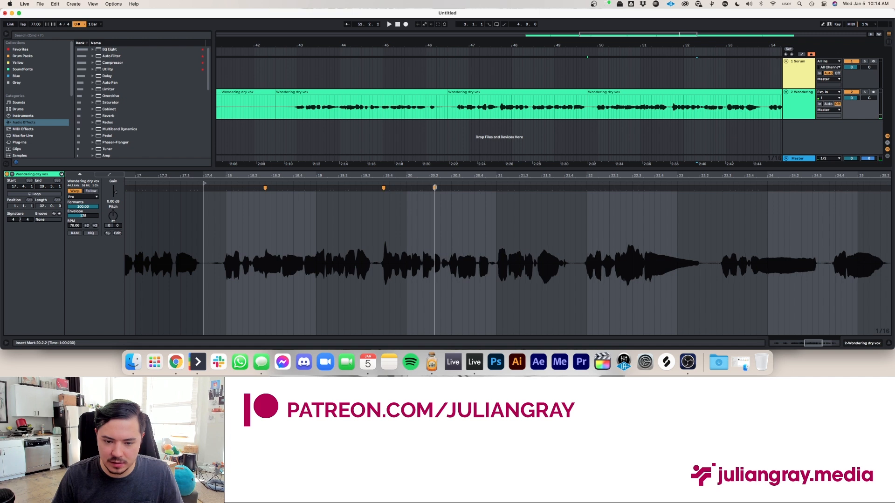
{"action": "left_click", "coordinate": [380, 182]}
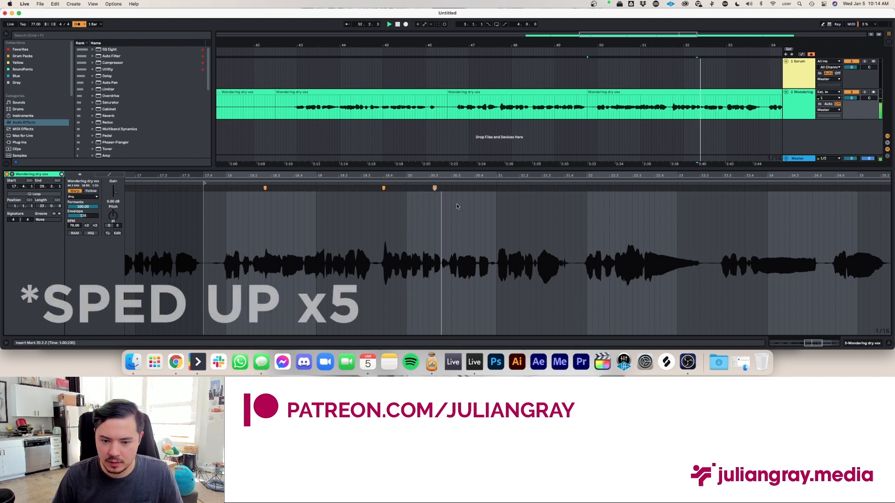
Add warp markers to the word at 21.1.1 and the one just before it at the end of bar 20, replaying the passage.
{"action": "double_click", "coordinate": [498, 188]}
{"action": "double_click", "coordinate": [479, 188]}
{"action": "left_click", "coordinate": [457, 182]}
{"action": "left_click_drag", "start_coordinate": [498, 187], "coordinate": [512, 188]}
{"action": "left_click", "coordinate": [466, 182]}
Add warp markers at 22.1.1, in the second half of bar 22 and at 23.3.1, replaying the passage.
{"action": "scroll", "coordinate": [471, 185], "scroll_direction": "right", "scroll_amount": 2}
{"action": "scroll", "coordinate": [498, 187], "scroll_direction": "right", "scroll_amount": 2}
{"action": "double_click", "coordinate": [503, 188]}
{"action": "left_click", "coordinate": [446, 182]}
{"action": "scroll", "coordinate": [509, 229], "scroll_direction": "right", "scroll_amount": 4}
{"action": "double_click", "coordinate": [473, 188]}
{"action": "scroll", "coordinate": [510, 188], "scroll_direction": "right", "scroll_amount": 2}
{"action": "double_click", "coordinate": [510, 187]}
{"action": "scroll", "coordinate": [647, 219], "scroll_direction": "right", "scroll_amount": 10}
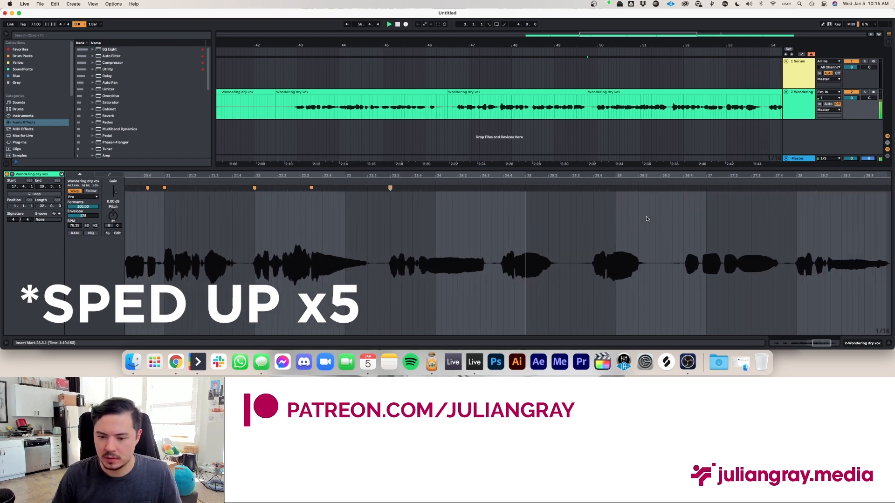
Warp the words in bars 24, 25 and 26 onto 24.4.1, 25.4.1 and 26.4.4.
{"action": "double_click", "coordinate": [345, 188]}
{"action": "left_click_drag", "start_coordinate": [437, 188], "coordinate": [436, 188]}
{"action": "left_click_drag", "start_coordinate": [546, 188], "coordinate": [543, 187]}
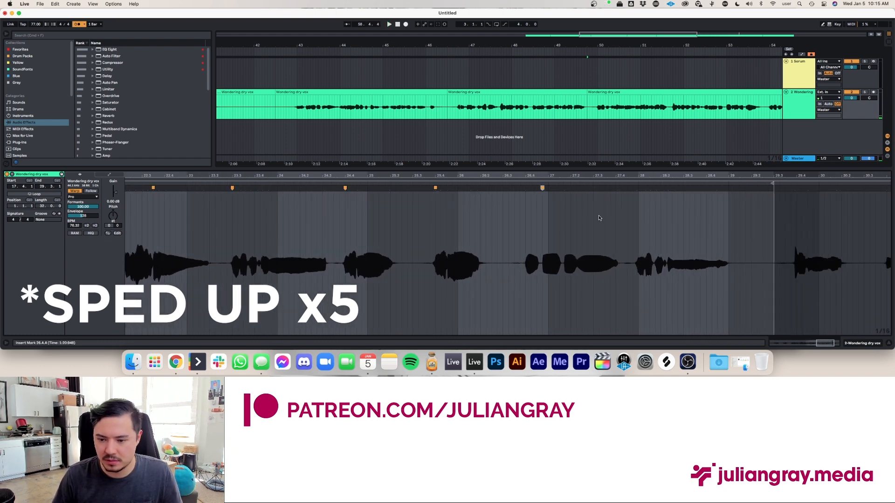
{"action": "scroll", "coordinate": [600, 218], "scroll_direction": "right", "scroll_amount": 4}
{"action": "key", "text": "space"}
Open the last vocal phrase's clip, starting at 61.3, and audition it.
{"action": "scroll", "coordinate": [694, 116], "scroll_direction": "right", "scroll_amount": 10}
{"action": "left_click", "coordinate": [696, 110]}
{"action": "scroll", "coordinate": [697, 122], "scroll_direction": "right", "scroll_amount": 10}
{"action": "scroll", "coordinate": [697, 122], "scroll_direction": "left", "scroll_amount": 10}
{"action": "left_click", "coordinate": [661, 92]}
{"action": "key", "text": "space"}
{"action": "key", "text": "space"}
Warp the last clip's two words onto 29.4.1 and 30.4.1, with an extra warp marker at 29.4.3 between them.
{"action": "double_click", "coordinate": [184, 188]}
{"action": "left_click_drag", "start_coordinate": [183, 187], "coordinate": [180, 188]}
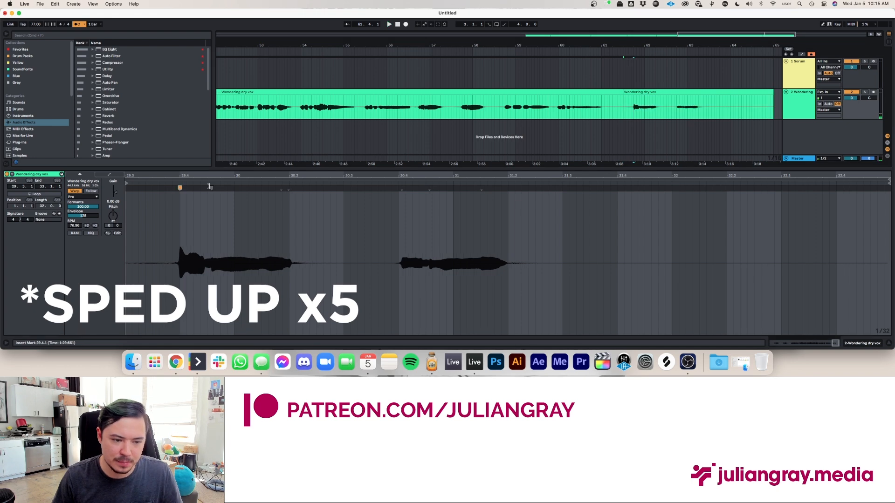
{"action": "key", "text": "space"}
{"action": "double_click", "coordinate": [207, 188]}
{"action": "double_click", "coordinate": [397, 188]}
{"action": "left_click_drag", "start_coordinate": [397, 188], "coordinate": [399, 188]}
{"action": "key", "text": "space"}
Trim the silence from the last vocal clip so that its end falls at 31.4.1.
{"action": "left_click_drag", "start_coordinate": [729, 34], "coordinate": [727, 9]}
{"action": "left_click_drag", "start_coordinate": [731, 99], "coordinate": [723, 99]}
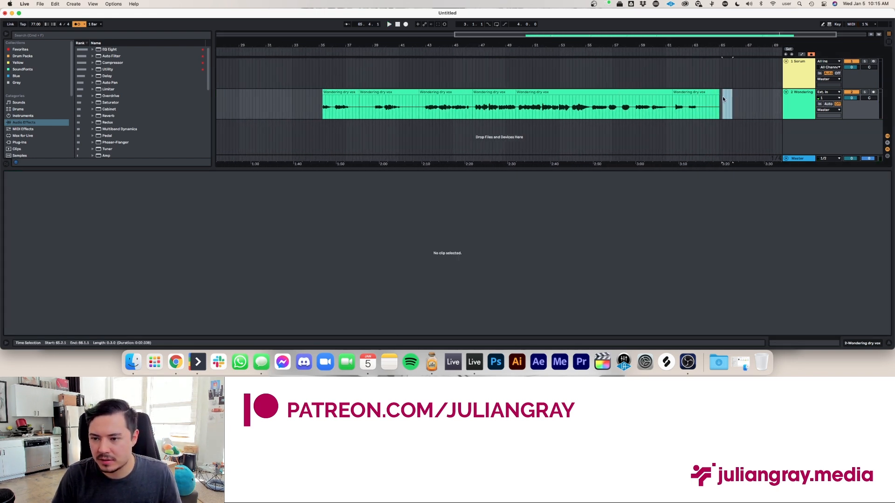
{"action": "left_click", "coordinate": [701, 106]}
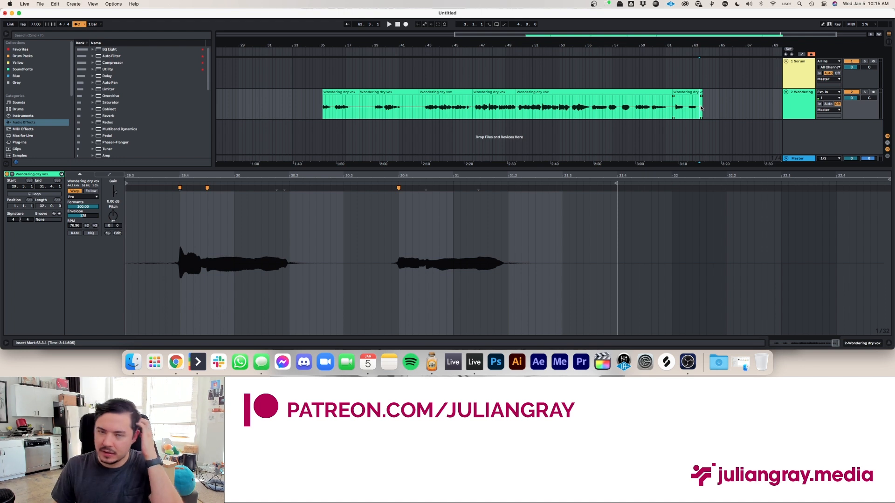
Look through the warped phrase clips one after another and check their warp markers.
{"action": "left_click", "coordinate": [454, 115]}
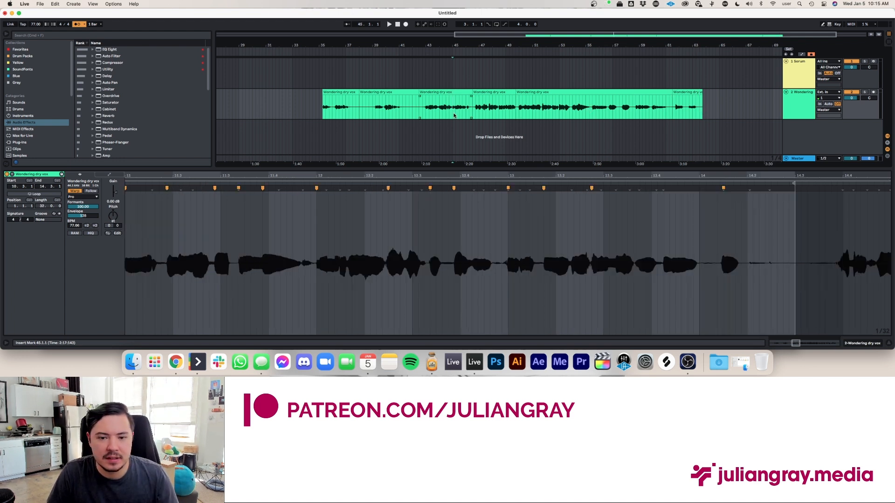
{"action": "left_click", "coordinate": [486, 110]}
{"action": "left_click", "coordinate": [539, 96]}
{"action": "left_click", "coordinate": [543, 92]}
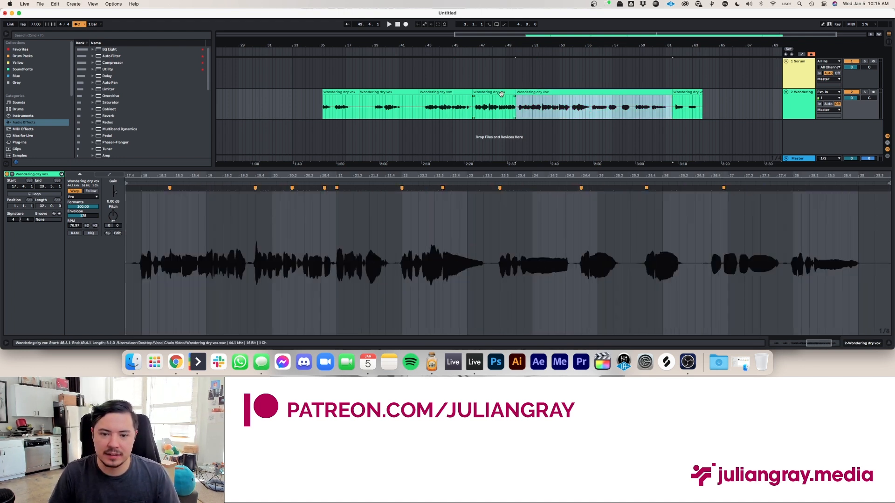
{"action": "left_click", "coordinate": [499, 91]}
{"action": "left_click", "coordinate": [450, 90]}
{"action": "left_click", "coordinate": [387, 92]}
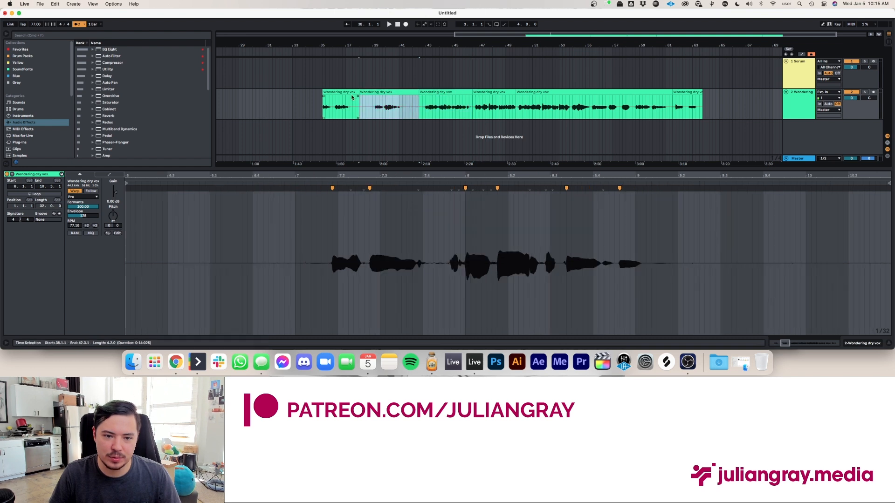
{"action": "left_click", "coordinate": [342, 91]}
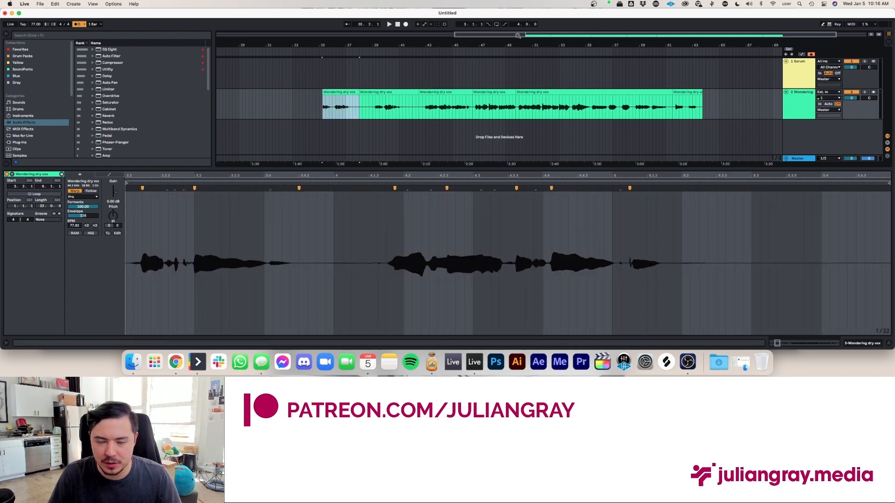
Extend the start of the first vocal clip back to 35.1.1.
{"action": "left_click_drag", "start_coordinate": [323, 93], "coordinate": [319, 95]}
{"action": "left_click", "coordinate": [318, 105]}
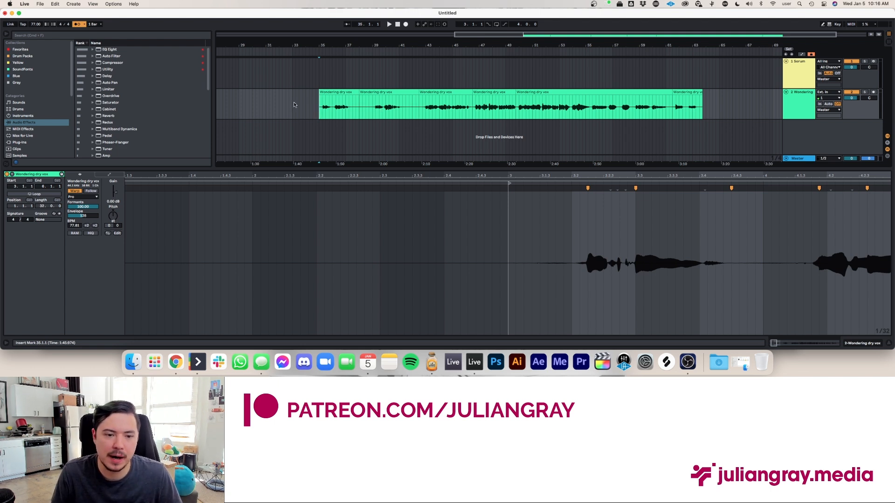
Find the Melodyne Audio Unit among the plug-ins and add it to the Wondering dry vox track's device chain.
{"action": "left_click", "coordinate": [849, 344]}
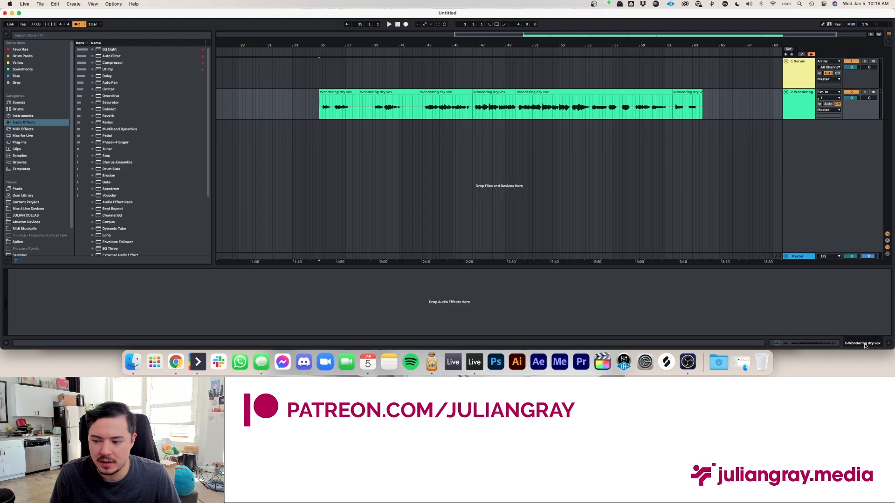
{"action": "left_click", "coordinate": [23, 142]}
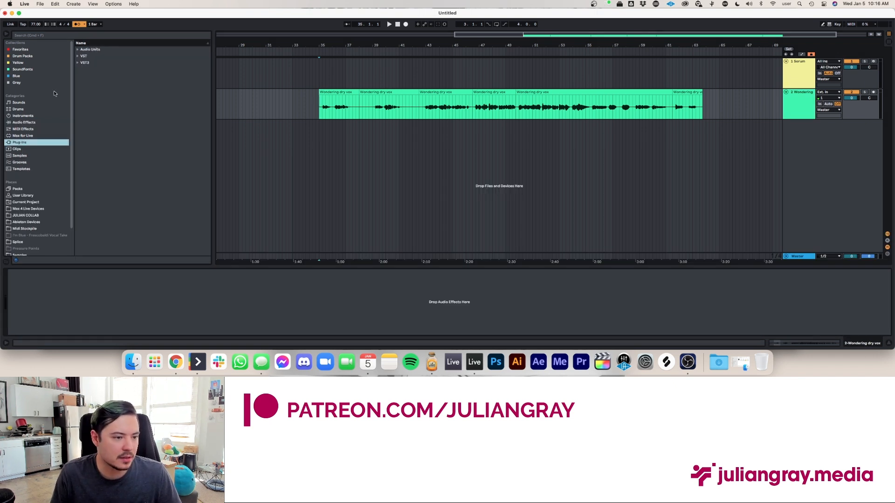
{"action": "left_click", "coordinate": [63, 35]}
{"action": "type", "text": "melodyn"}
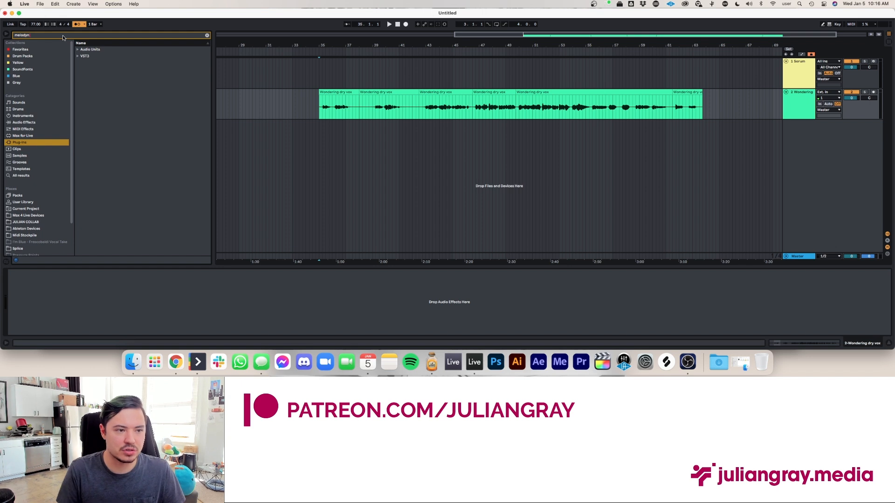
{"action": "left_click", "coordinate": [80, 50]}
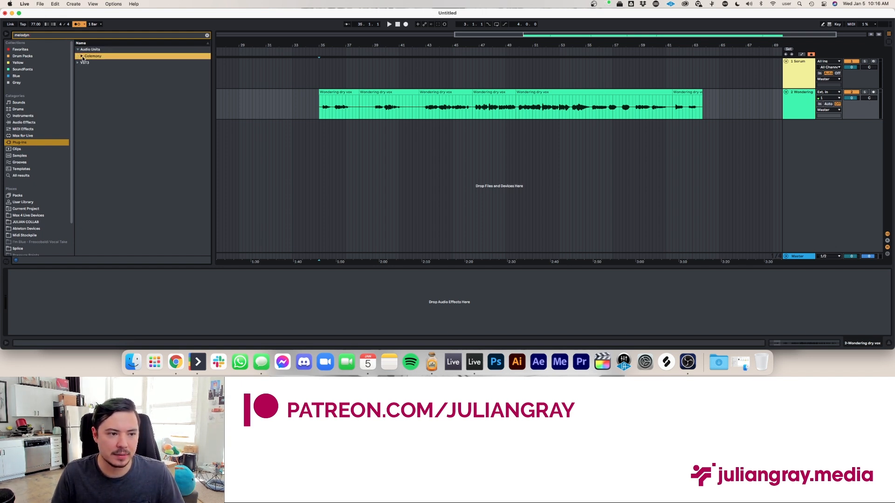
{"action": "left_click_drag", "start_coordinate": [100, 62], "coordinate": [310, 77]}
{"action": "left_click_drag", "start_coordinate": [433, 100], "coordinate": [444, 108]}
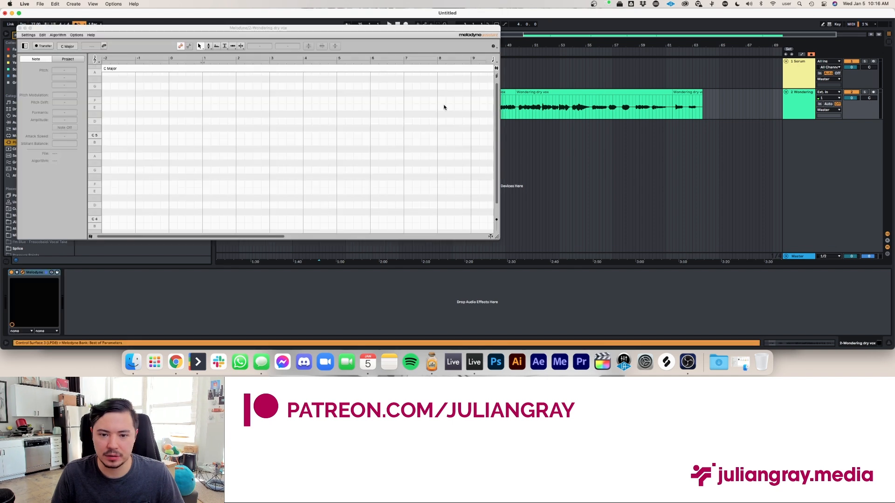
Move the Melodyne window clear of the vocal clips so that the track stays in view.
{"action": "left_click_drag", "start_coordinate": [409, 27], "coordinate": [608, 53]}
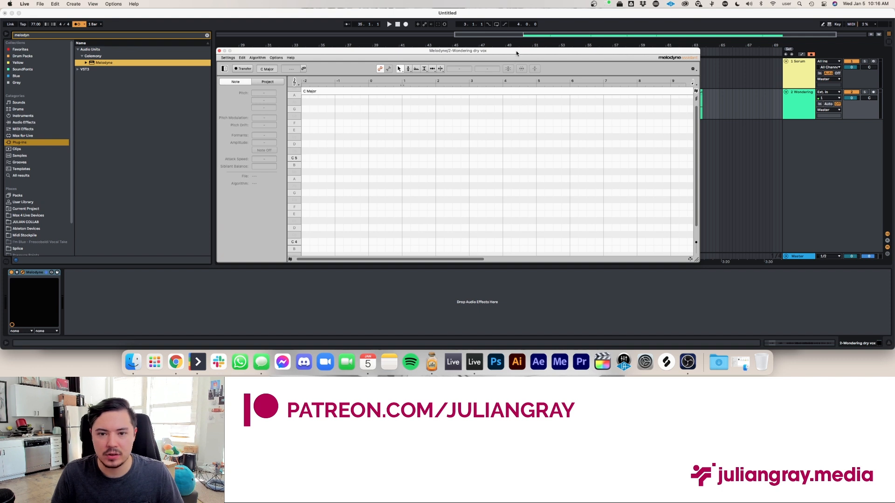
{"action": "left_click_drag", "start_coordinate": [517, 53], "coordinate": [525, 125]}
{"action": "left_click_drag", "start_coordinate": [524, 125], "coordinate": [518, 126]}
{"action": "left_click_drag", "start_coordinate": [692, 125], "coordinate": [695, 124]}
{"action": "left_click", "coordinate": [321, 103]}
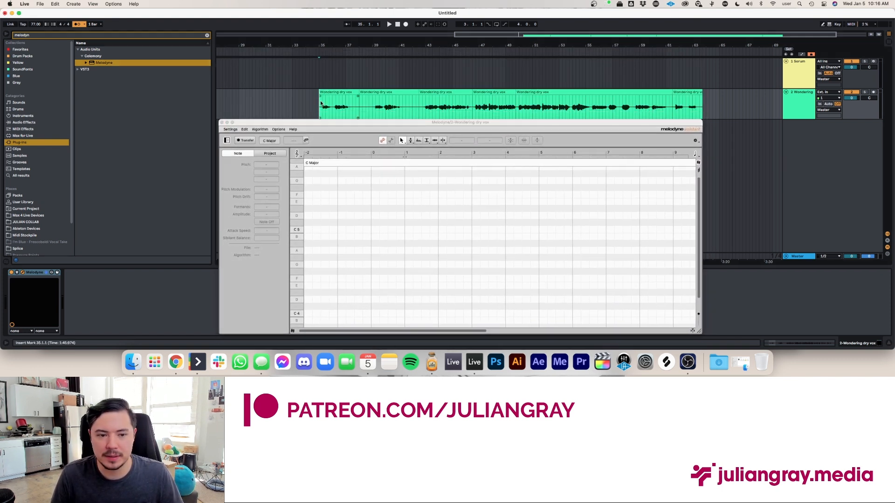
{"action": "left_click_drag", "start_coordinate": [494, 122], "coordinate": [494, 123]}
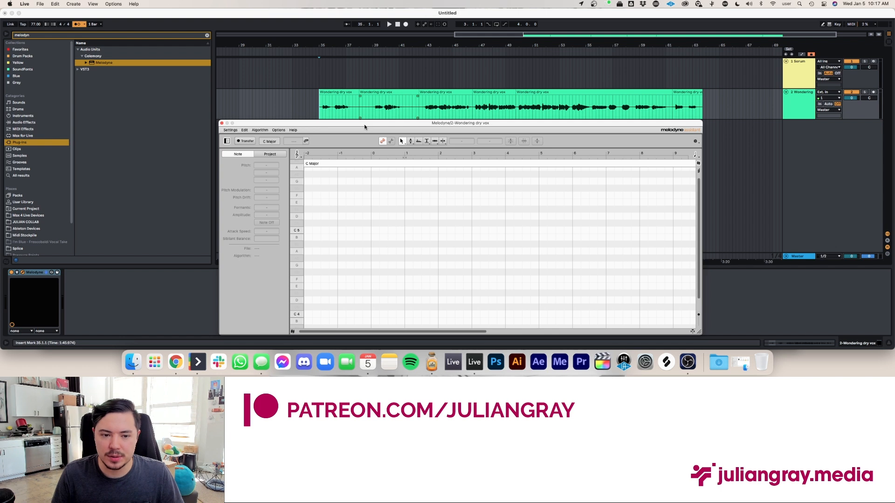
{"action": "left_click_drag", "start_coordinate": [365, 125], "coordinate": [365, 124]}
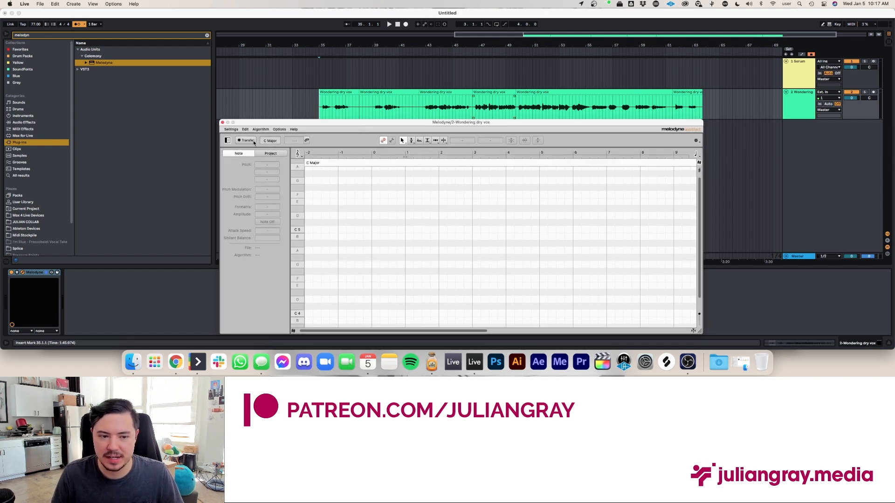
{"action": "left_click", "coordinate": [420, 112]}
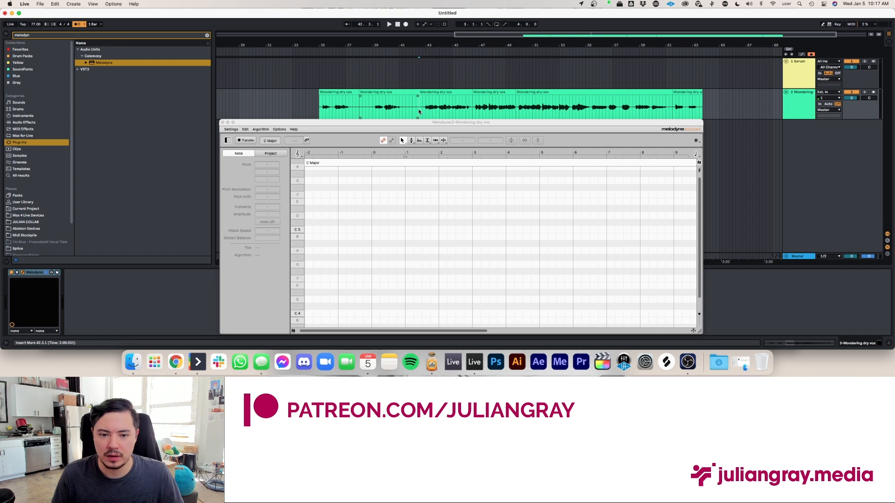
{"action": "left_click_drag", "start_coordinate": [421, 107], "coordinate": [473, 97]}
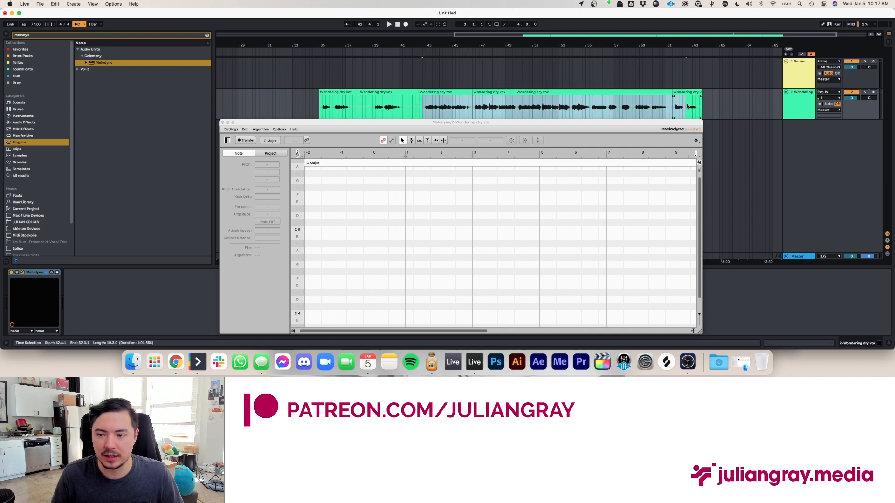
{"action": "left_click", "coordinate": [407, 107]}
{"action": "left_click_drag", "start_coordinate": [418, 103], "coordinate": [516, 105]}
{"action": "left_click", "coordinate": [515, 104]}
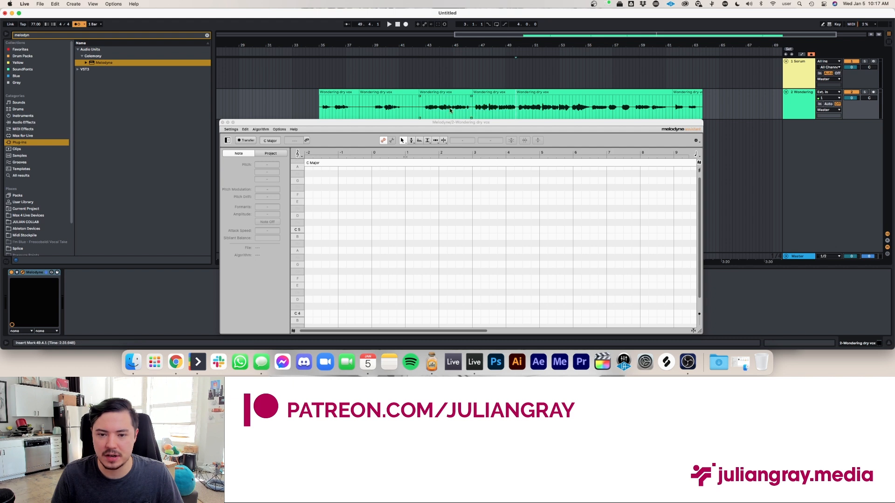
{"action": "left_click_drag", "start_coordinate": [418, 108], "coordinate": [584, 107]}
Loop the arrangement across the last two vocal clips, from 49.4.1 to 63.4.1.
{"action": "left_click_drag", "start_coordinate": [516, 105], "coordinate": [705, 109]}
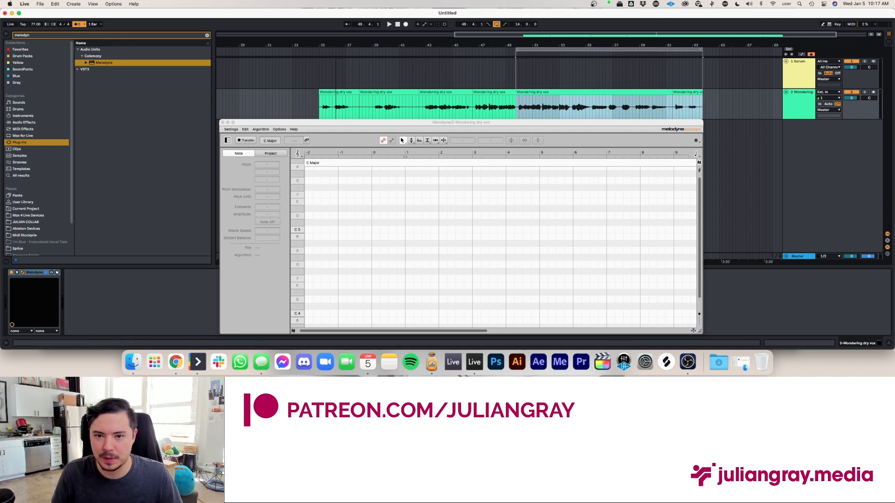
{"action": "key", "text": "super+l"}
Transfer the vocal phrase clip starting at 49.4 into Melodyne by playing it back with Transfer enabled.
{"action": "left_click", "coordinate": [483, 93]}
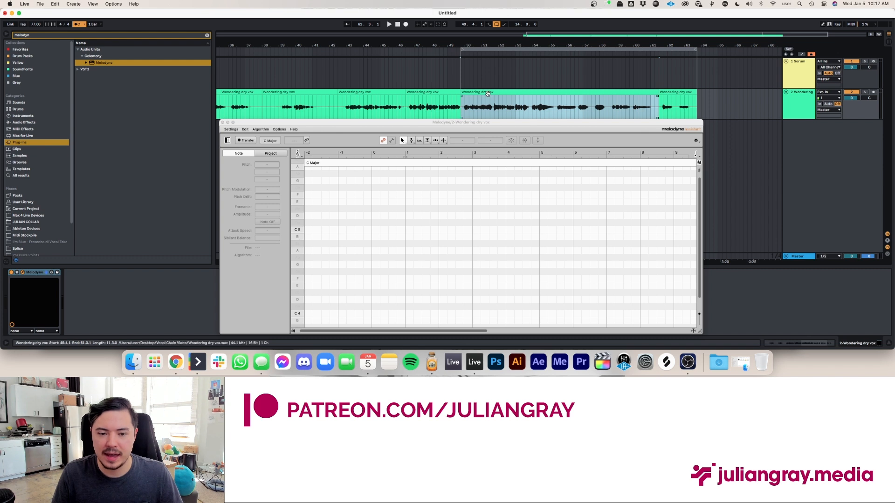
{"action": "scroll", "coordinate": [249, 142], "scroll_direction": "right", "scroll_amount": 3}
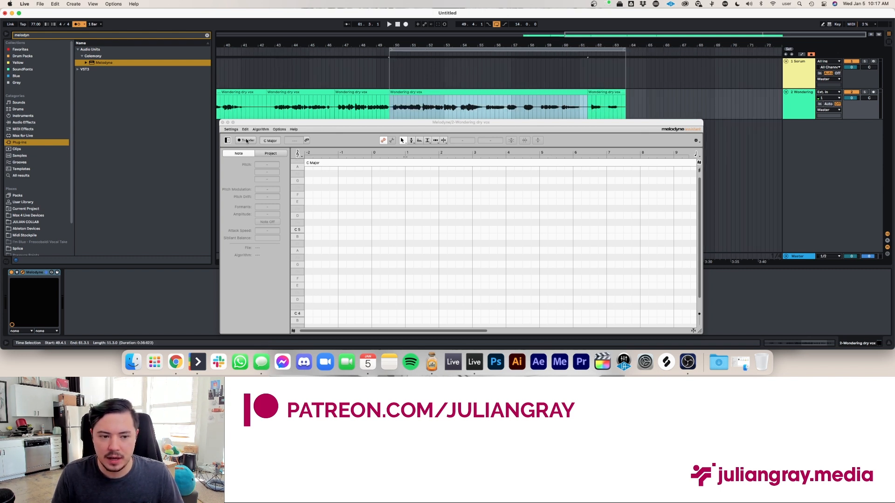
{"action": "left_click", "coordinate": [247, 141]}
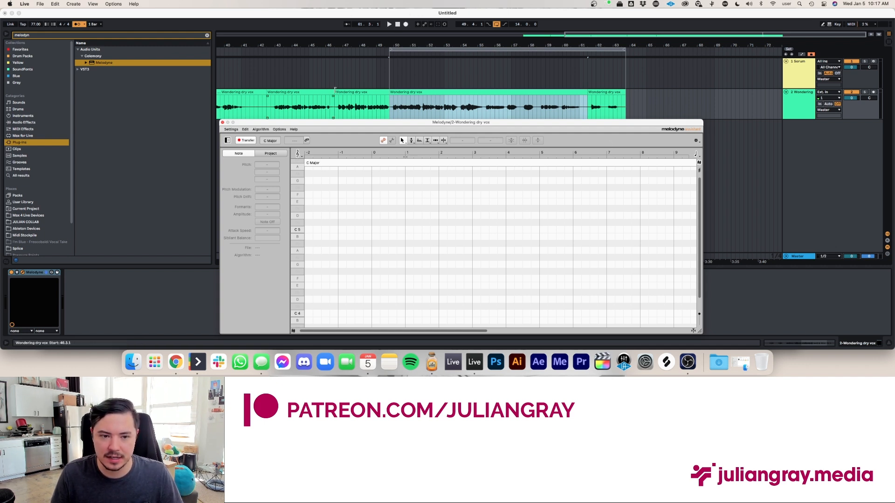
{"action": "left_click", "coordinate": [389, 24]}
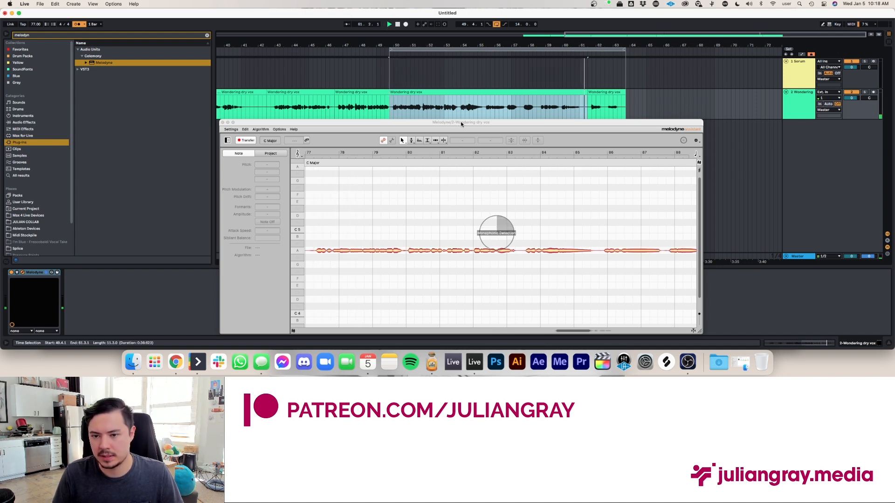
Examine the transferred vocal's notes and pitch curves across the phrase, moving the Melodyne window as needed.
{"action": "left_click_drag", "start_coordinate": [464, 123], "coordinate": [465, 76]}
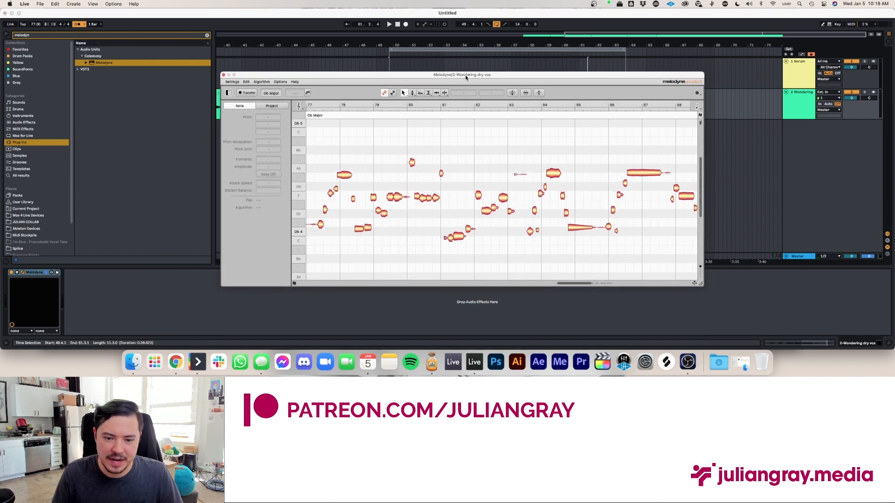
{"action": "scroll", "coordinate": [517, 191], "scroll_direction": "right", "scroll_amount": 2}
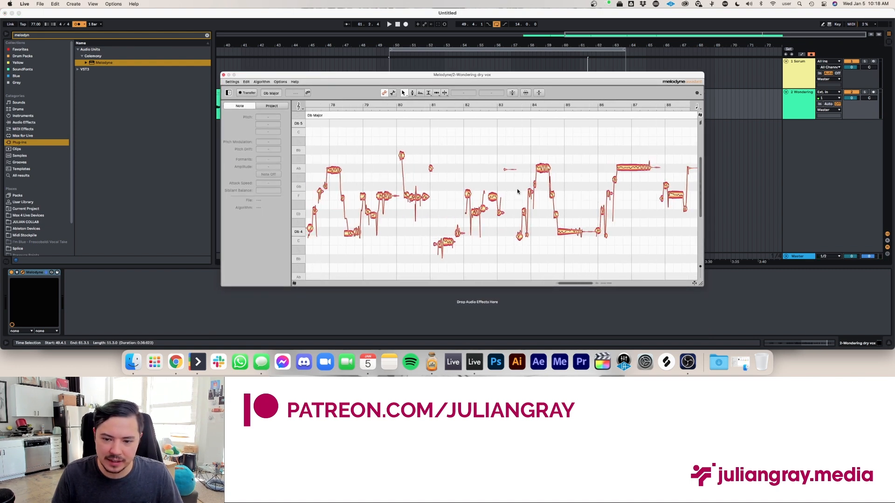
{"action": "left_click_drag", "start_coordinate": [591, 284], "coordinate": [615, 286]}
{"action": "scroll", "coordinate": [592, 267], "scroll_direction": "left", "scroll_amount": 3}
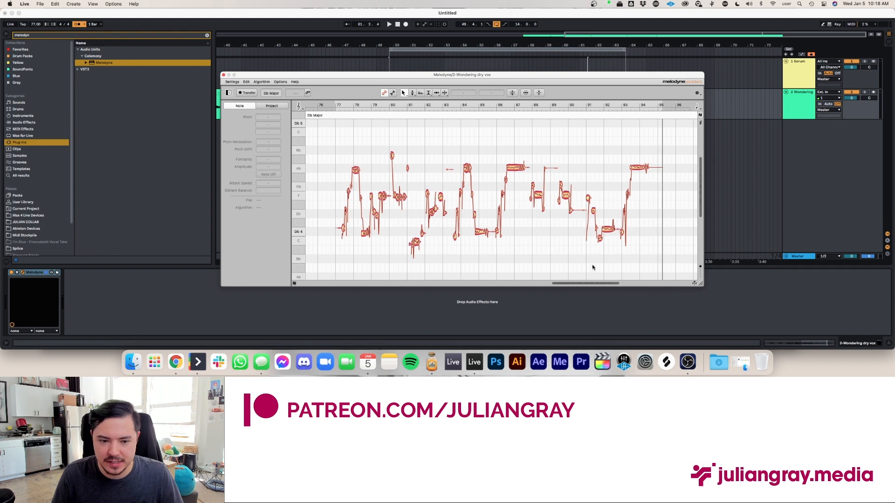
{"action": "left_click_drag", "start_coordinate": [554, 75], "coordinate": [545, 166]}
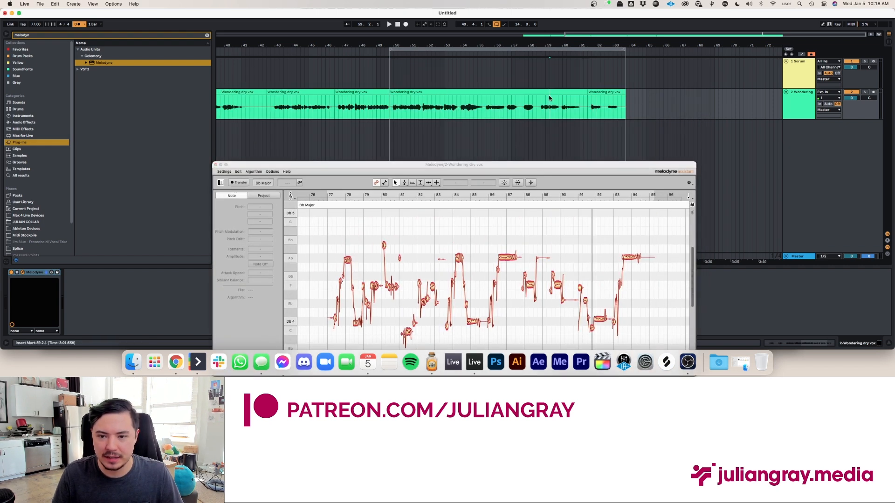
Insert an empty MIDI clip on the Serum track from 49.4.1 to 63.4.1 and enlarge its note editor.
{"action": "left_click", "coordinate": [540, 69]}
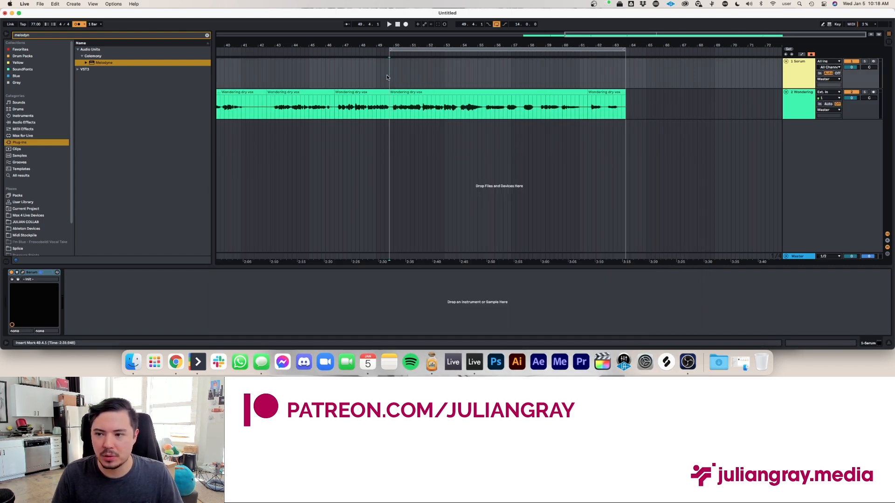
{"action": "left_click_drag", "start_coordinate": [389, 69], "coordinate": [634, 69]}
{"action": "right_click", "coordinate": [567, 81]}
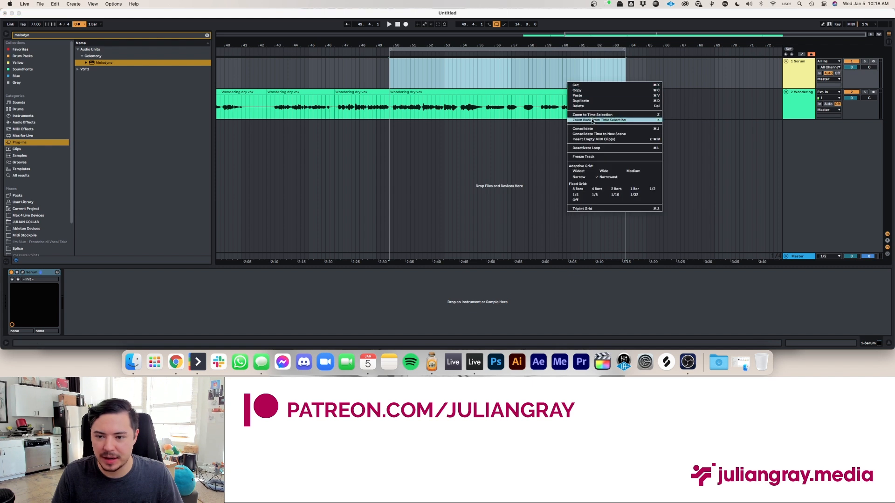
{"action": "left_click", "coordinate": [591, 140]}
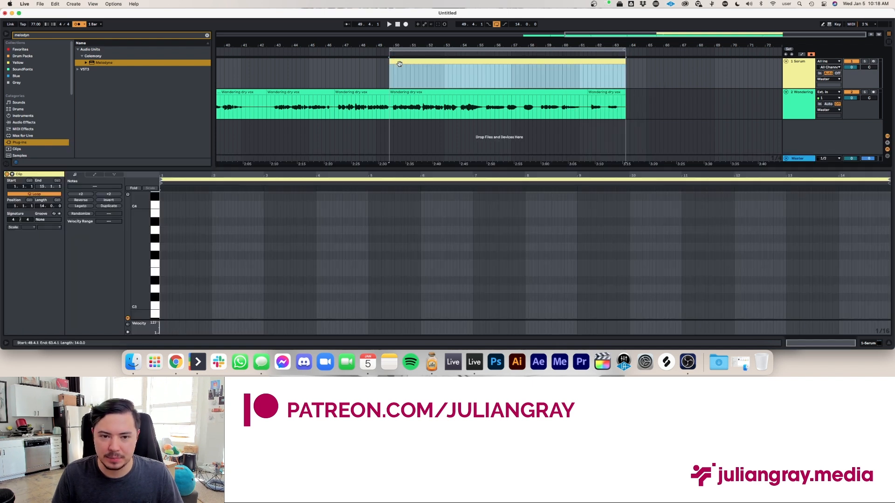
{"action": "left_click_drag", "start_coordinate": [200, 169], "coordinate": [201, 114]}
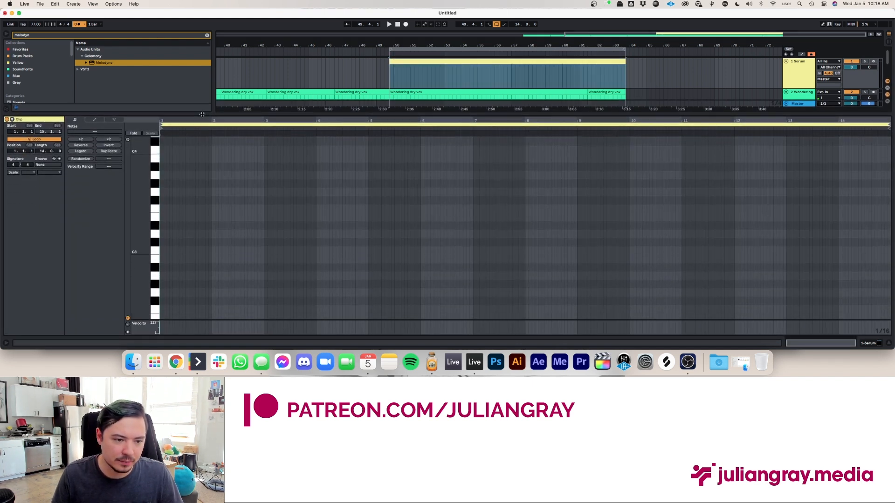
Solo and arm the Serum track and audition piano keys such as A#2 and C#3 against the playing vocal to find its key.
{"action": "left_click", "coordinate": [865, 62]}
{"action": "left_click", "coordinate": [873, 62]}
{"action": "key", "text": "space"}
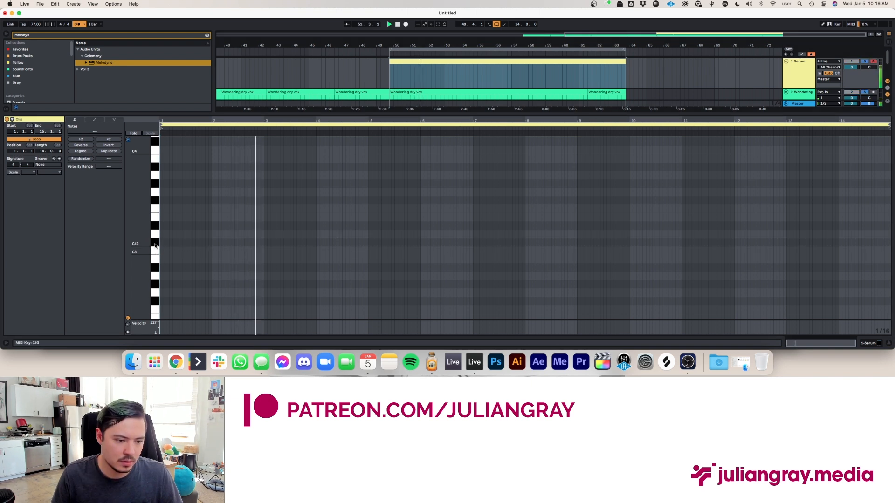
{"action": "left_click", "coordinate": [155, 269]}
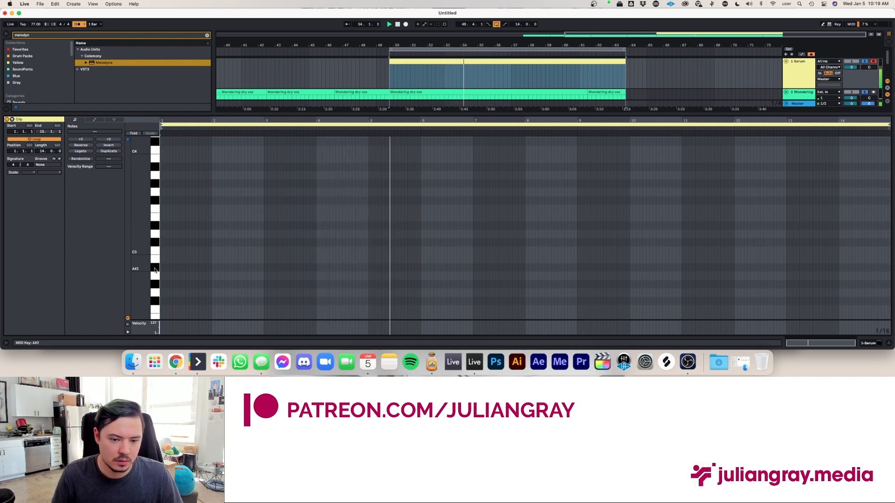
{"action": "left_click", "coordinate": [156, 243]}
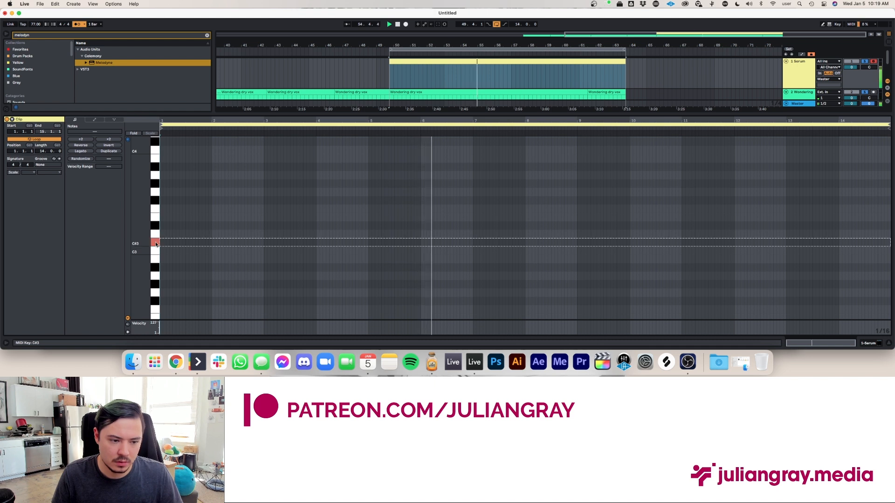
{"action": "left_click", "coordinate": [865, 62]}
Set the vocal track's Melodyne scale to A# minor, with the Melodyne window moved up over the arrangement.
{"action": "left_click", "coordinate": [810, 97]}
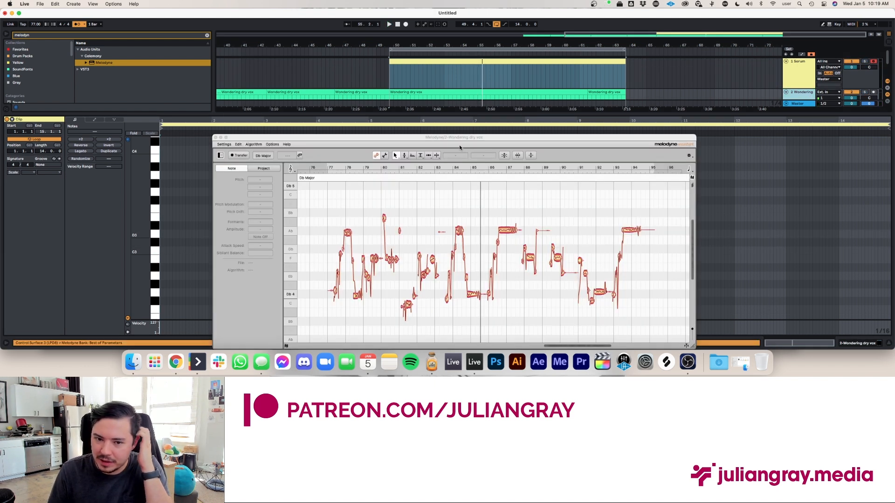
{"action": "left_click_drag", "start_coordinate": [462, 140], "coordinate": [465, 74]}
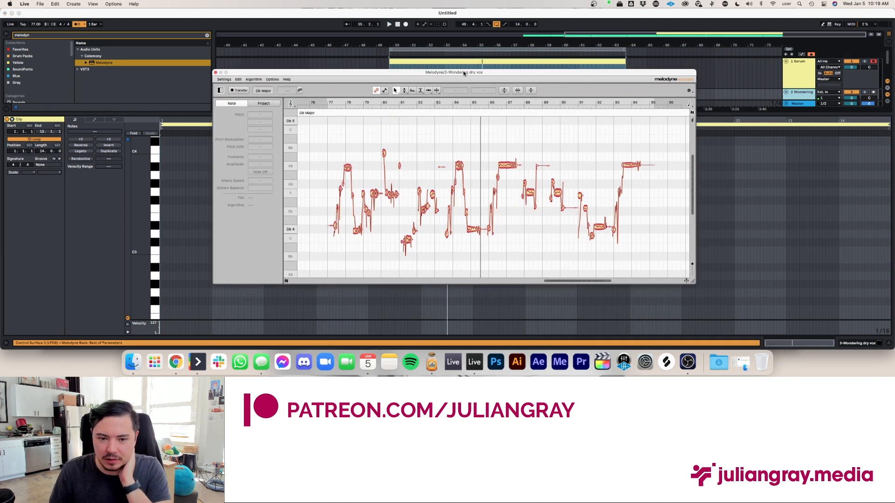
{"action": "left_click", "coordinate": [254, 91]}
{"action": "type", "text": "A"}
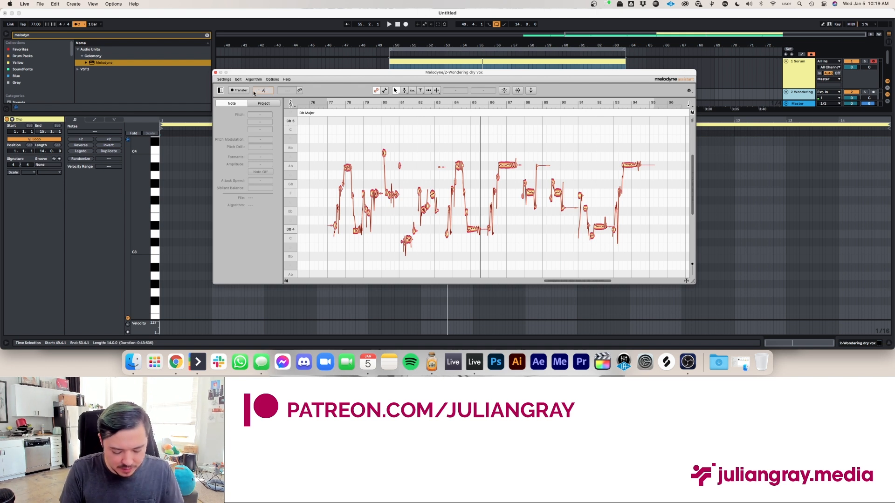
{"action": "type", "text": "#m"}
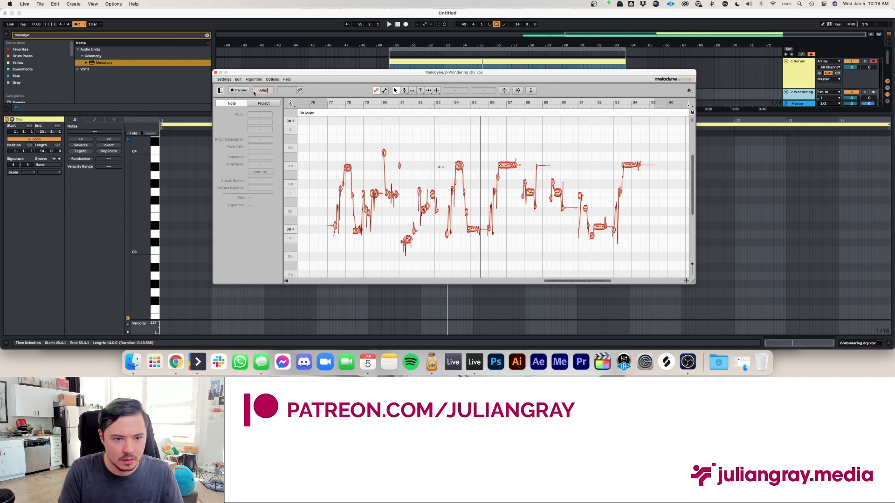
{"action": "key", "text": "Return"}
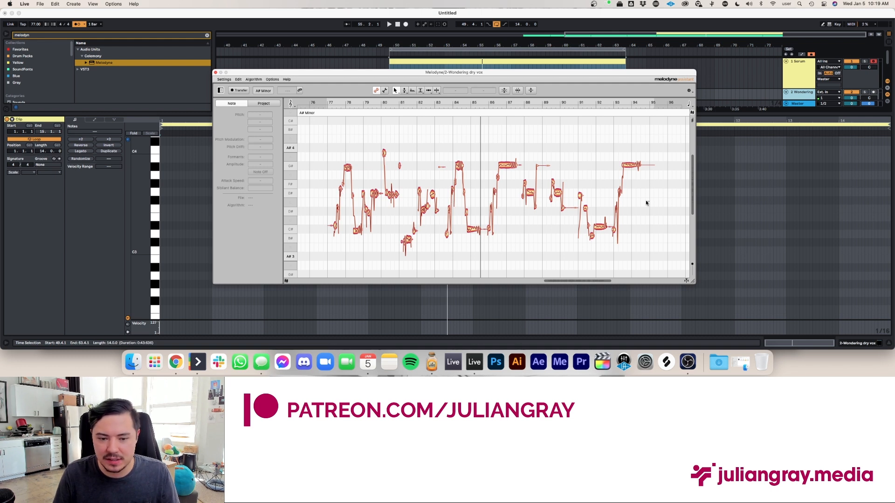
{"action": "left_click_drag", "start_coordinate": [649, 201], "coordinate": [344, 202]}
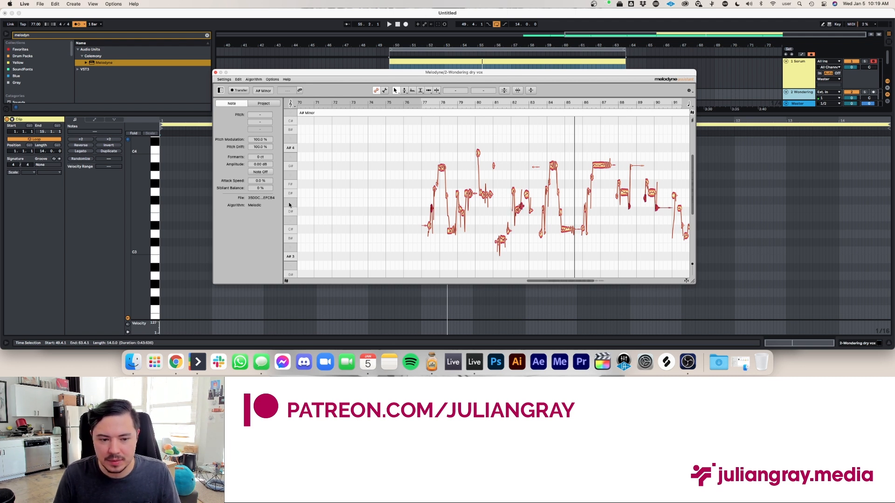
{"action": "scroll", "coordinate": [300, 202], "scroll_direction": "right", "scroll_amount": 5}
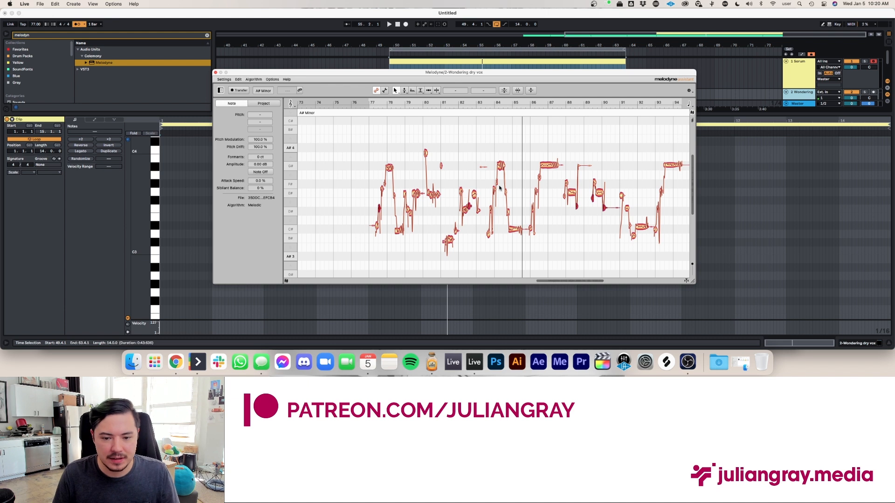
{"action": "scroll", "coordinate": [569, 209], "scroll_direction": "right", "scroll_amount": 3}
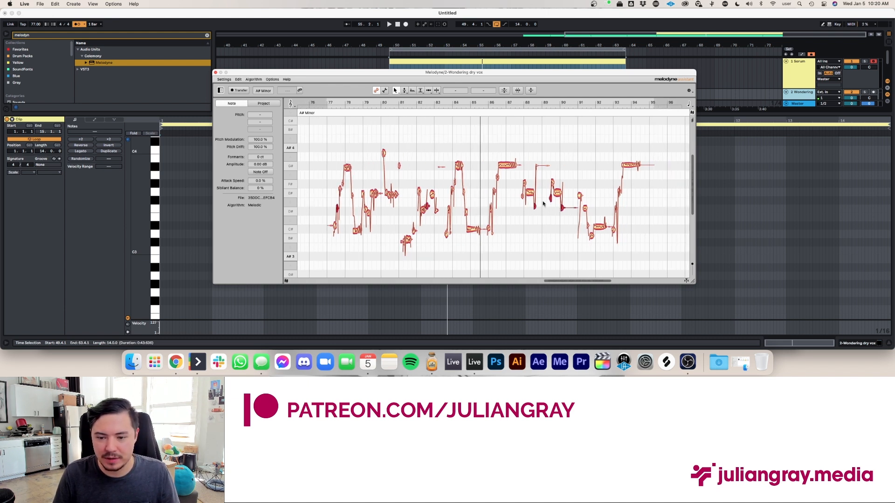
{"action": "left_click", "coordinate": [647, 203]}
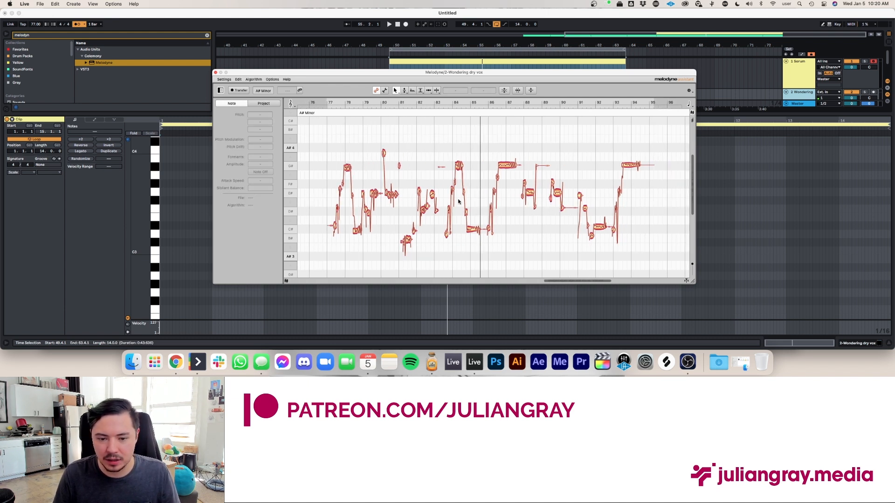
Select all vocal notes and set the pitch correction to 100% Pitch Center and 75% Pitch Drift.
{"action": "key", "text": "super+a"}
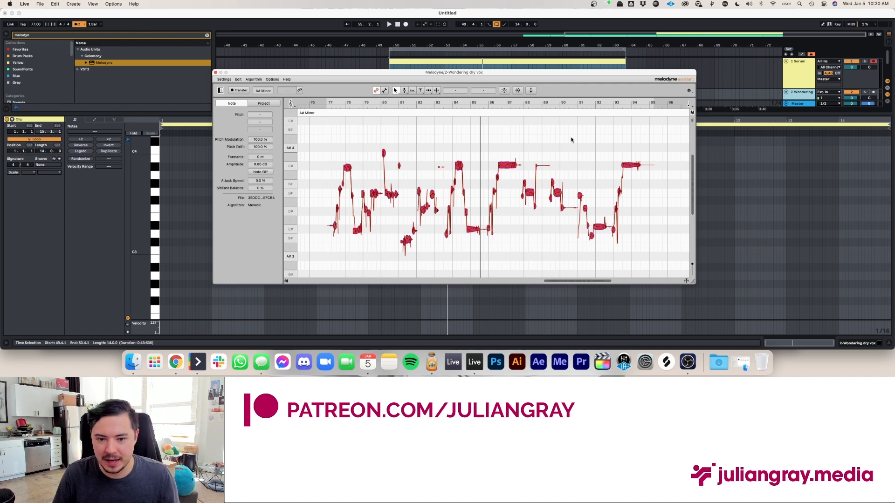
{"action": "left_click", "coordinate": [504, 91]}
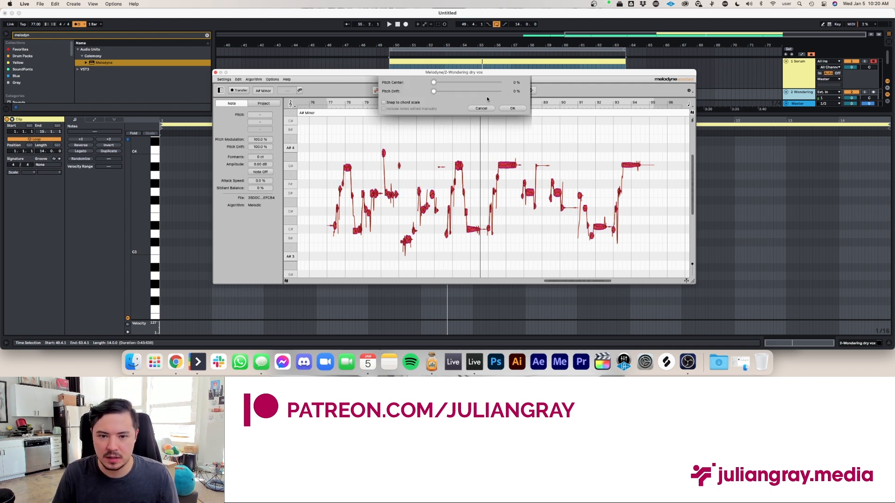
{"action": "left_click_drag", "start_coordinate": [437, 82], "coordinate": [668, 83]}
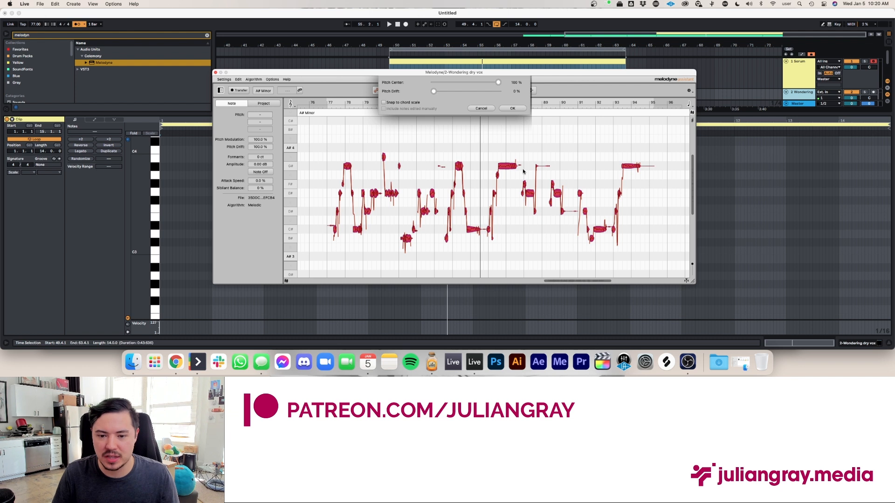
{"action": "left_click_drag", "start_coordinate": [434, 91], "coordinate": [481, 95]}
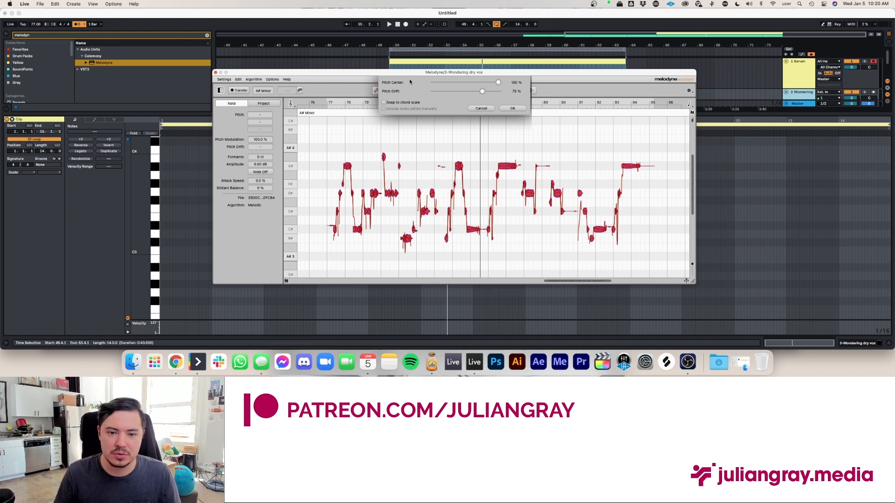
{"action": "left_click_drag", "start_coordinate": [410, 71], "coordinate": [411, 63]}
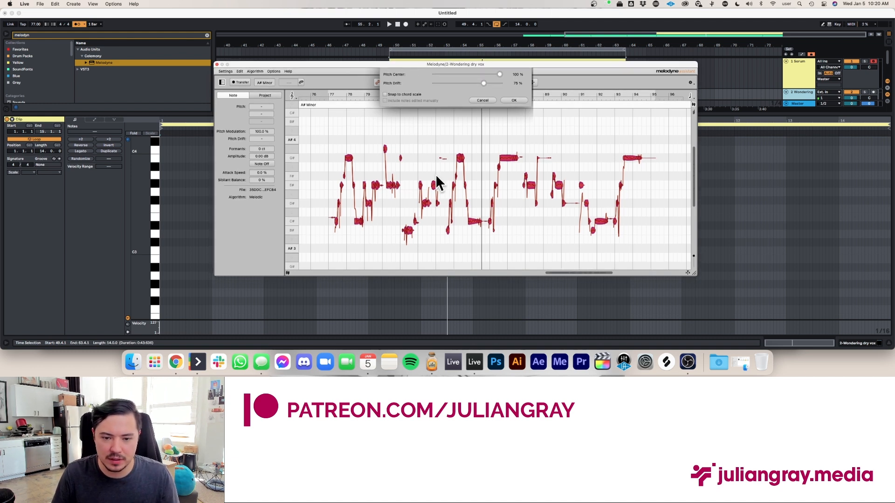
Compare the notes with Snap to chord scale on and off, leave it off, and apply the pitch correction.
{"action": "left_click", "coordinate": [411, 95]}
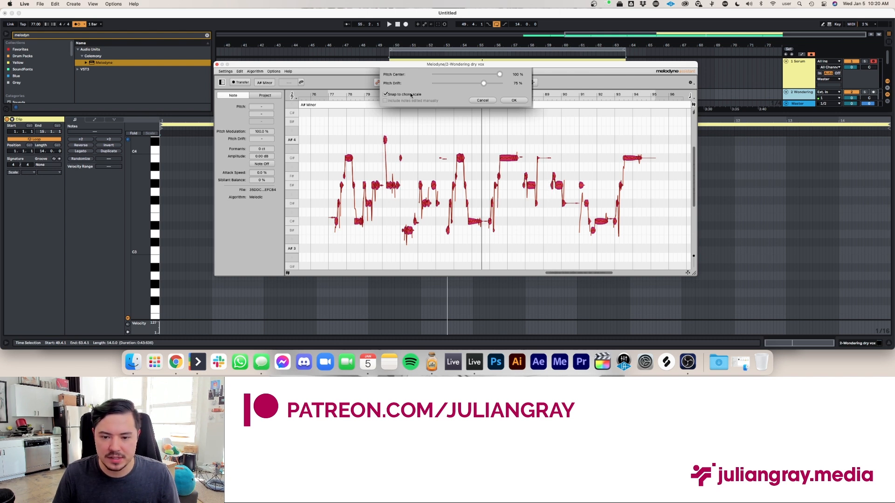
{"action": "left_click", "coordinate": [411, 95]}
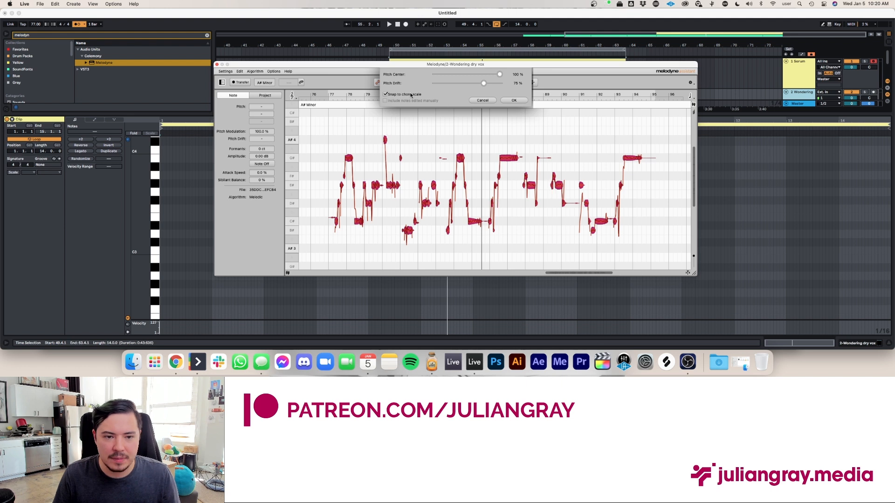
{"action": "left_click", "coordinate": [411, 95]}
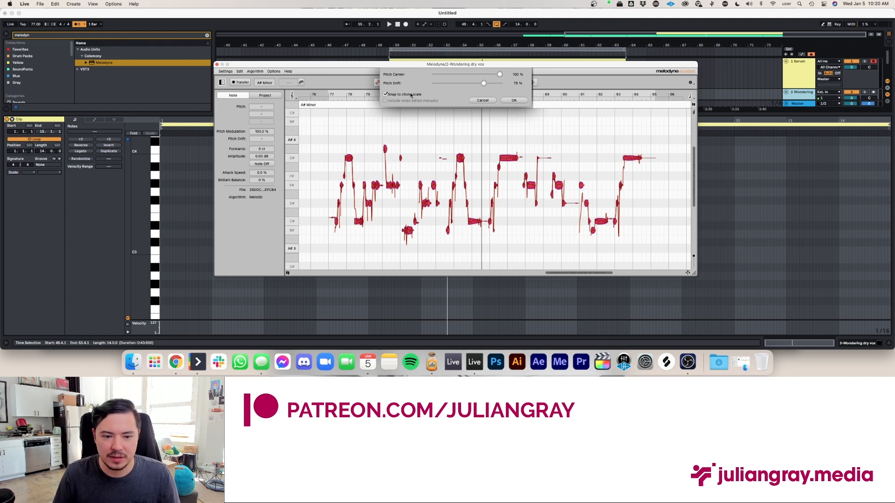
{"action": "left_click", "coordinate": [411, 95]}
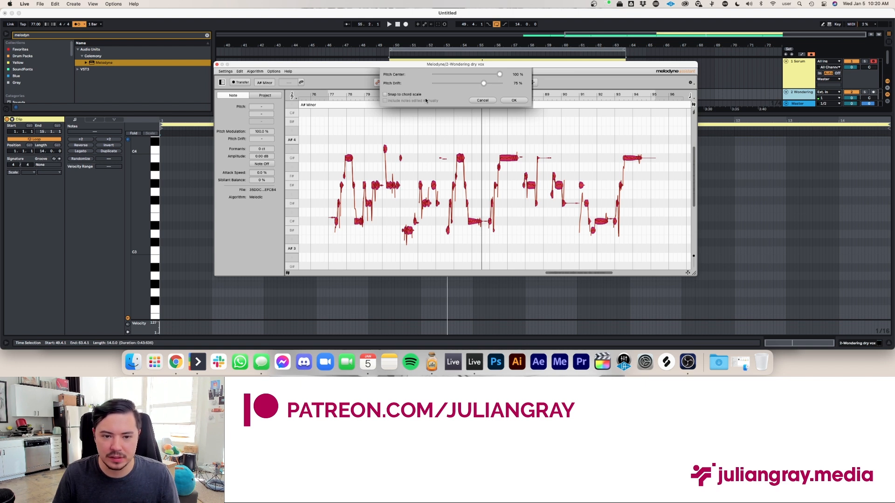
{"action": "left_click", "coordinate": [393, 94]}
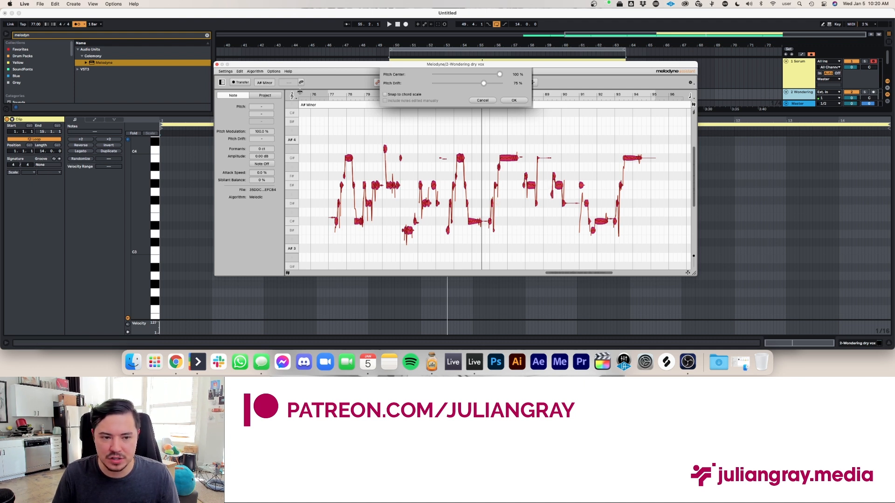
{"action": "left_click", "coordinate": [517, 100]}
{"action": "left_click", "coordinate": [532, 130]}
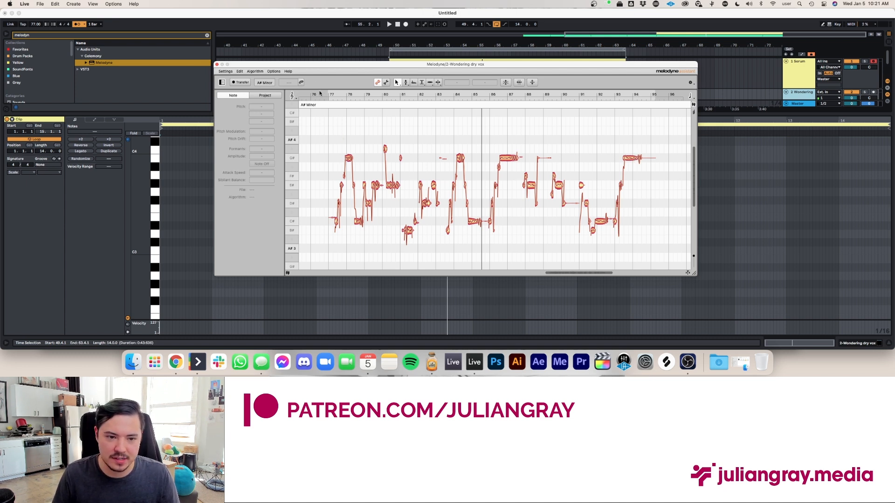
Zoom in on the start of the phrase around bar 77 in Melodyne and play back the corrected vocal.
{"action": "left_click", "coordinate": [320, 93]}
{"action": "left_click_drag", "start_coordinate": [608, 273], "coordinate": [564, 275]}
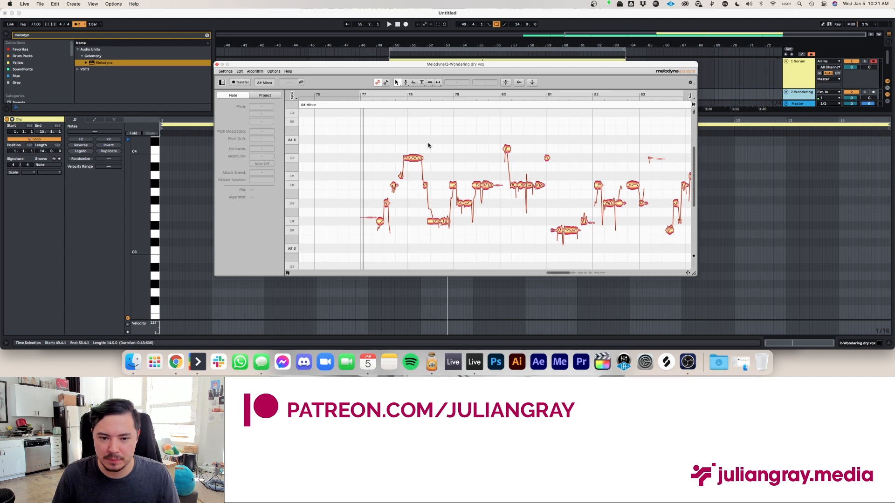
{"action": "left_click_drag", "start_coordinate": [369, 97], "coordinate": [364, 99]}
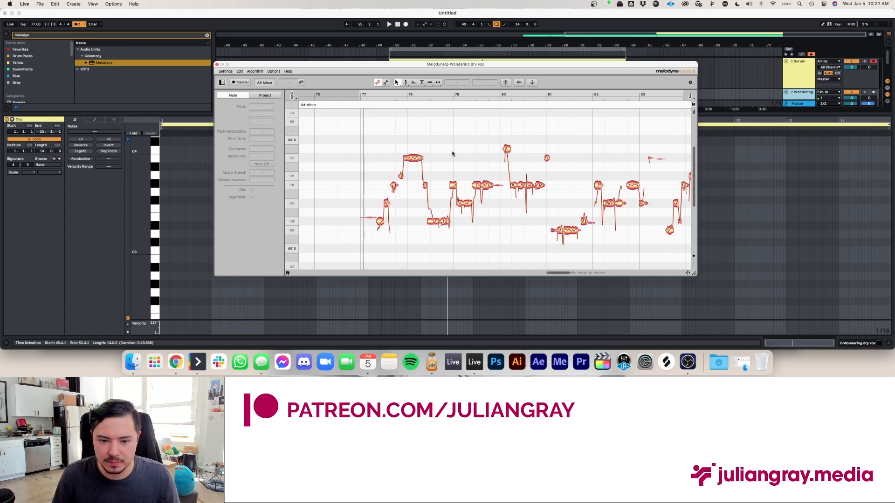
{"action": "scroll", "coordinate": [452, 154], "scroll_direction": "right", "scroll_amount": 3}
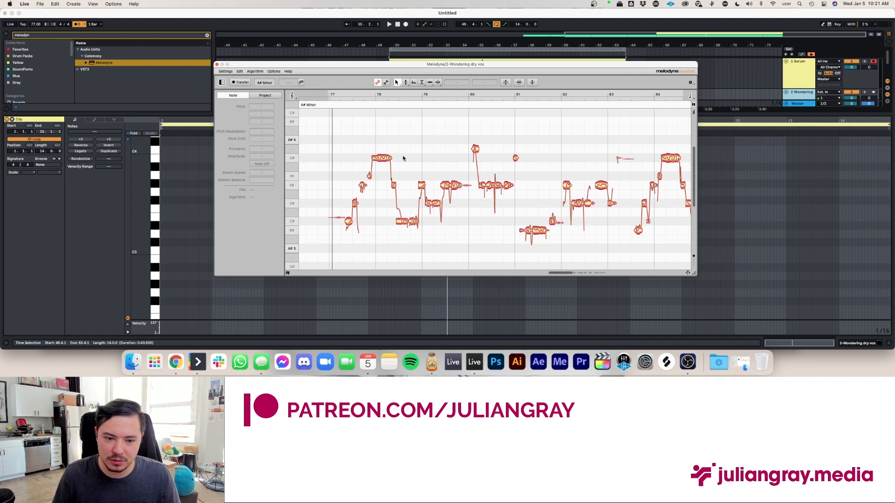
{"action": "key", "text": "space"}
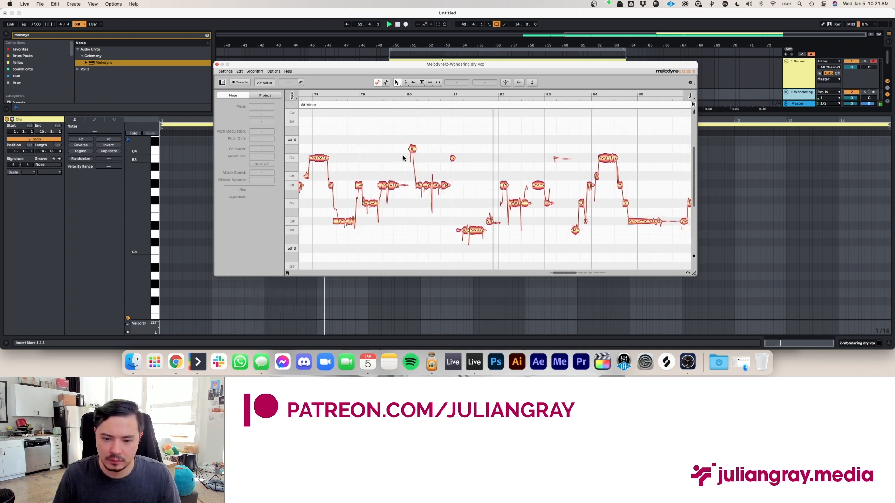
Return to the start of the phrase and activate Melodyne's Pitch Tool for editing the notes.
{"action": "scroll", "coordinate": [403, 158], "scroll_direction": "left", "scroll_amount": 5}
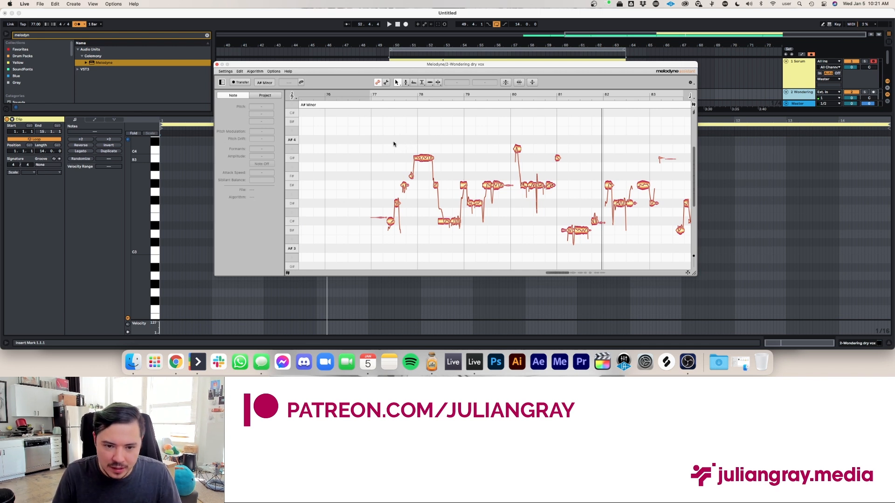
{"action": "right_click", "coordinate": [390, 142]}
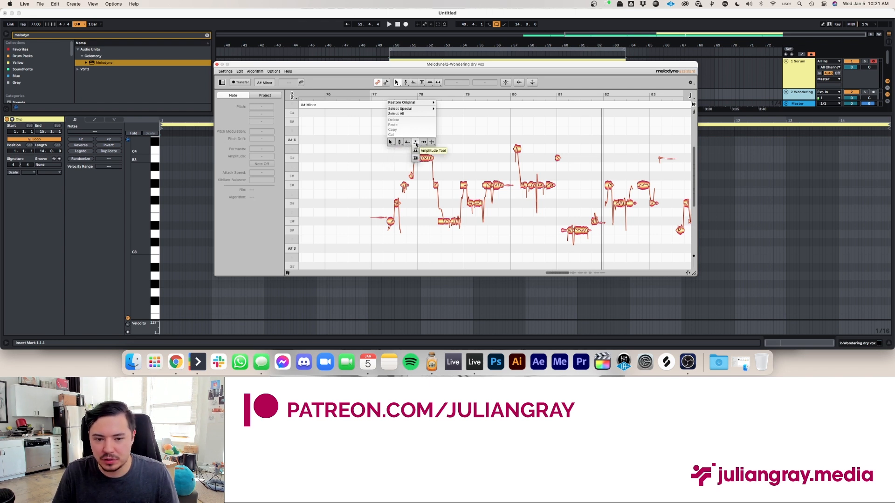
{"action": "mouse_move", "coordinate": [400, 143]}
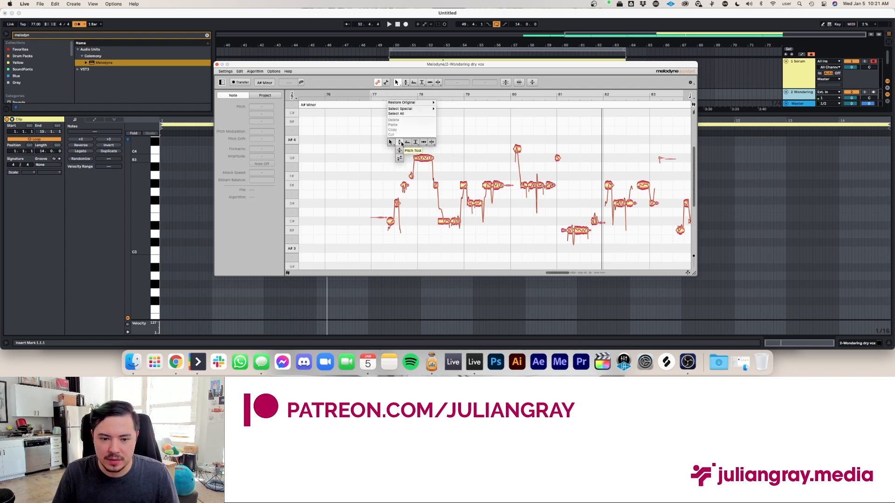
{"action": "left_click", "coordinate": [400, 142]}
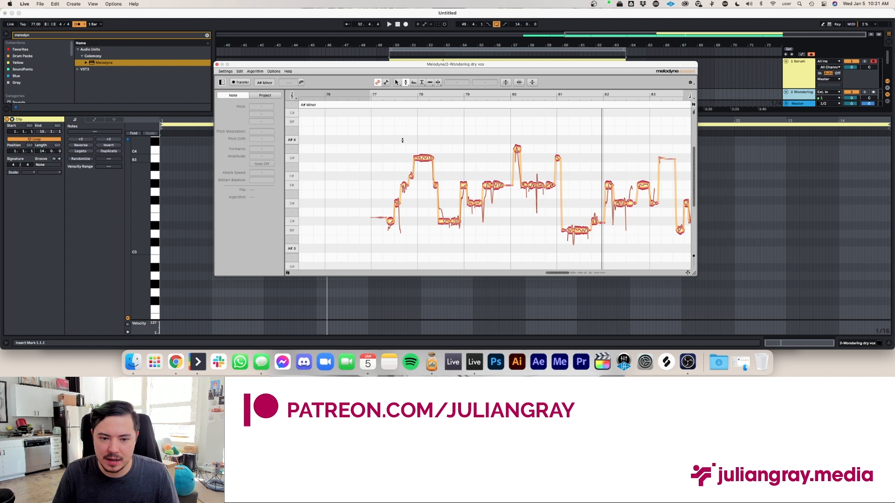
Zoom in on the start of the phrase around bar 77 and activate the Pitch Modulation Tool.
{"action": "left_click", "coordinate": [412, 174]}
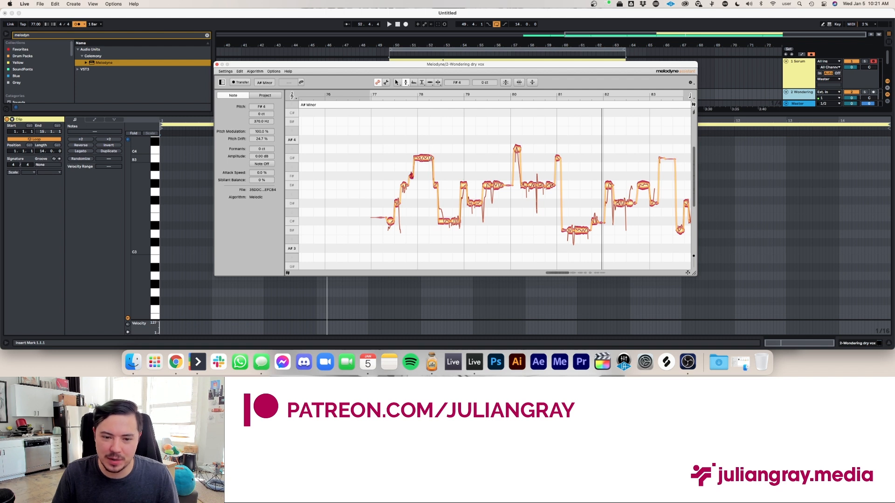
{"action": "scroll", "coordinate": [436, 160], "scroll_direction": "up", "scroll_amount": 2}
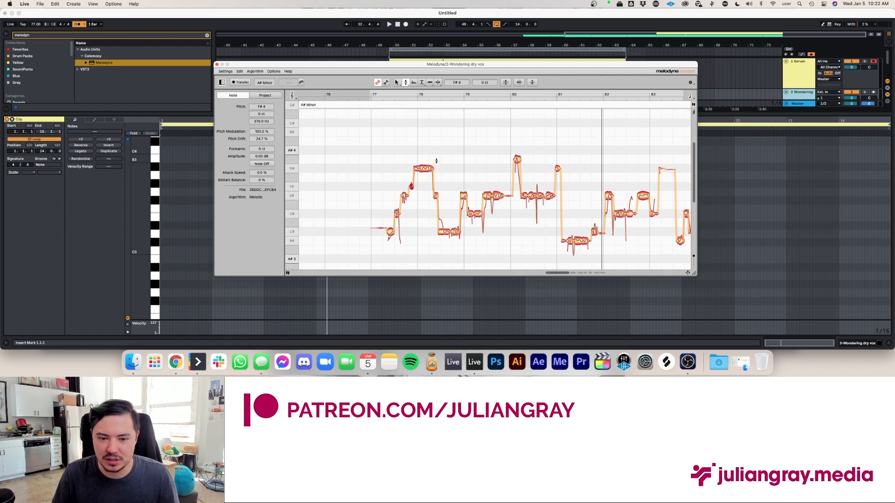
{"action": "left_click_drag", "start_coordinate": [568, 273], "coordinate": [551, 274]}
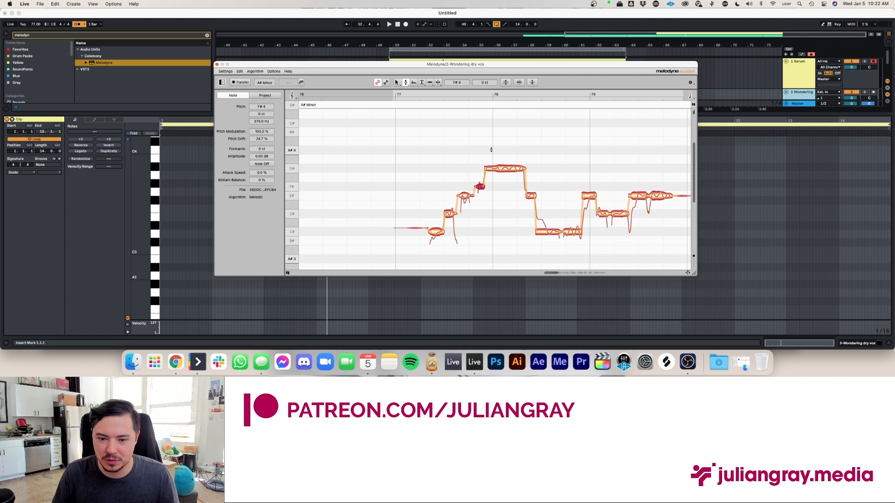
{"action": "left_click", "coordinate": [526, 170]}
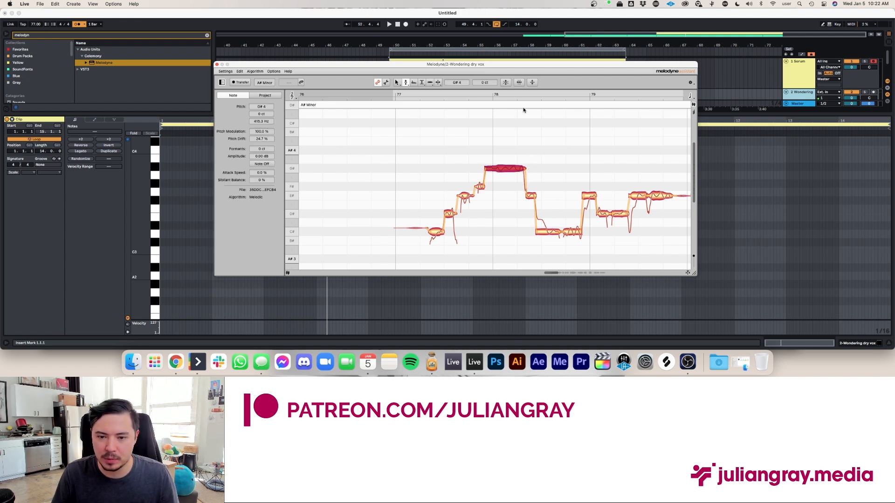
{"action": "right_click", "coordinate": [432, 154]}
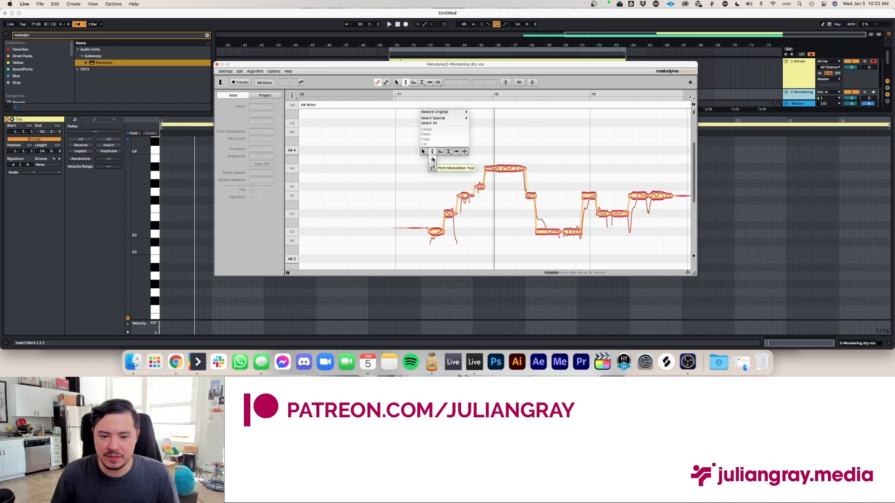
{"action": "left_click", "coordinate": [432, 158]}
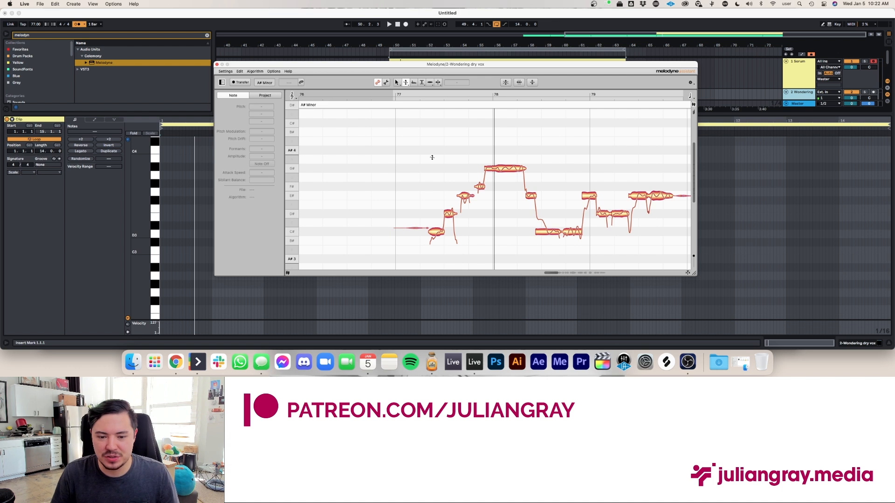
Try the first note's pitch modulation at 8%, reset it, lower it to 17%, and play back the phrase.
{"action": "left_click", "coordinate": [437, 232]}
{"action": "left_click_drag", "start_coordinate": [436, 246], "coordinate": [435, 262]}
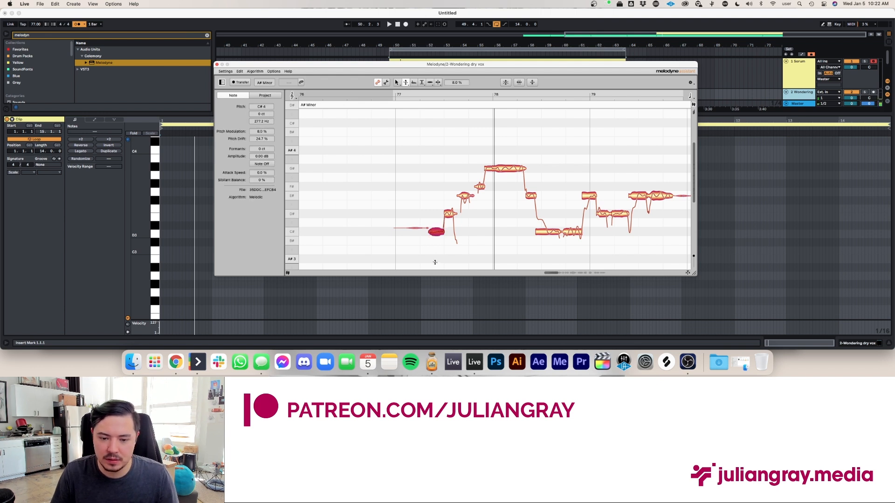
{"action": "double_click", "coordinate": [435, 233]}
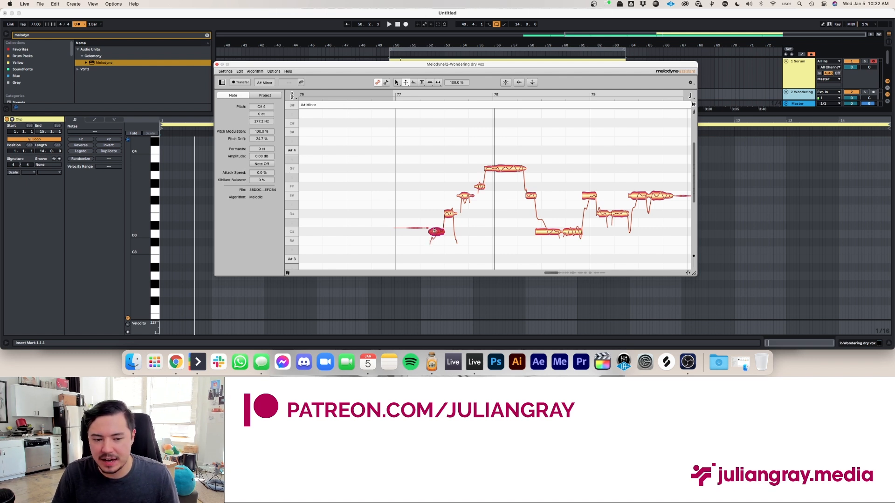
{"action": "left_click_drag", "start_coordinate": [435, 230], "coordinate": [432, 261]}
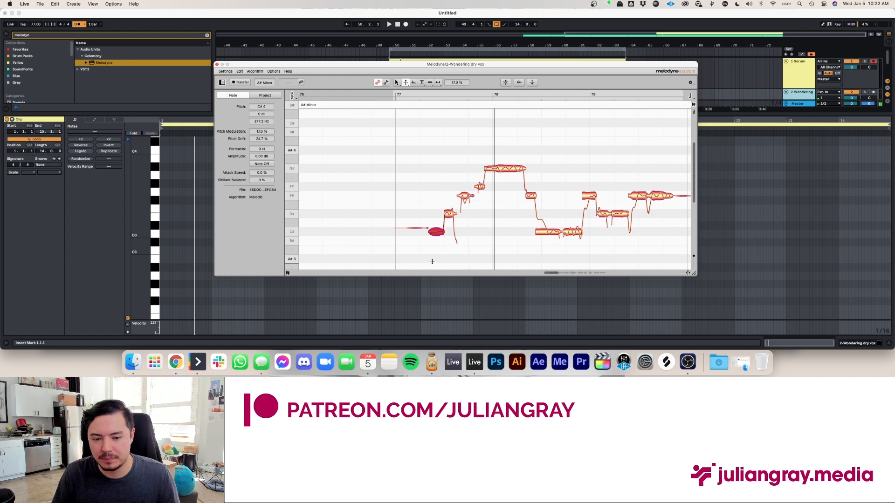
{"action": "left_click", "coordinate": [468, 235]}
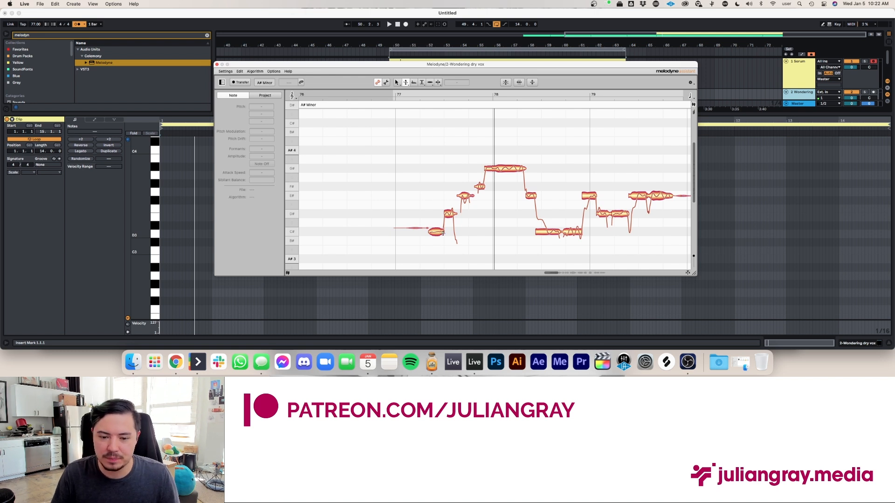
{"action": "key", "text": "space"}
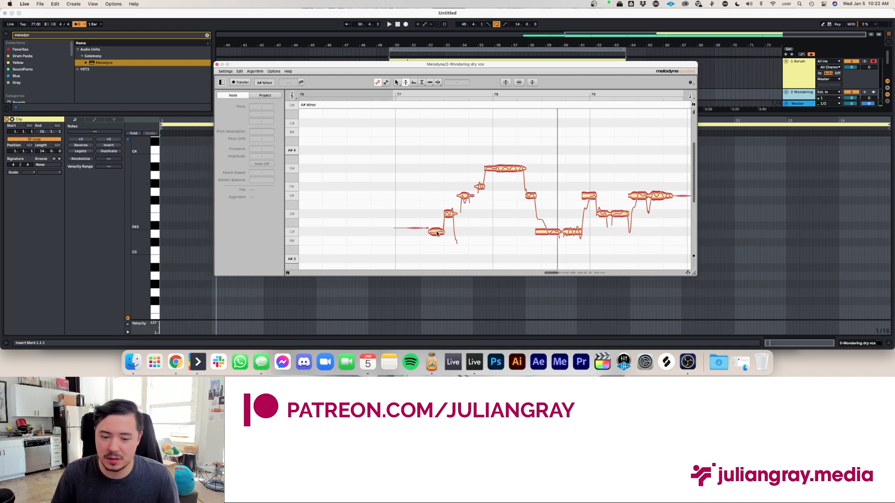
Set the first note's pitch modulation to 28% and play back the phrase.
{"action": "left_click", "coordinate": [437, 233]}
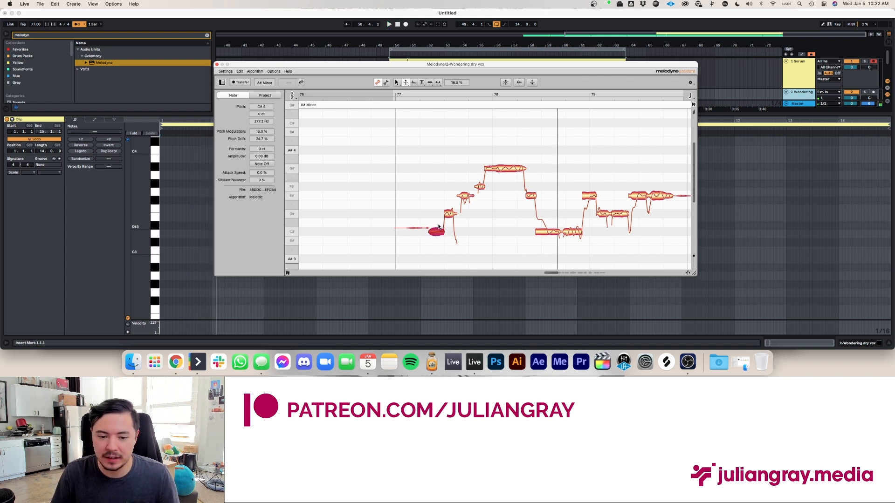
{"action": "left_click_drag", "start_coordinate": [437, 224], "coordinate": [434, 235]}
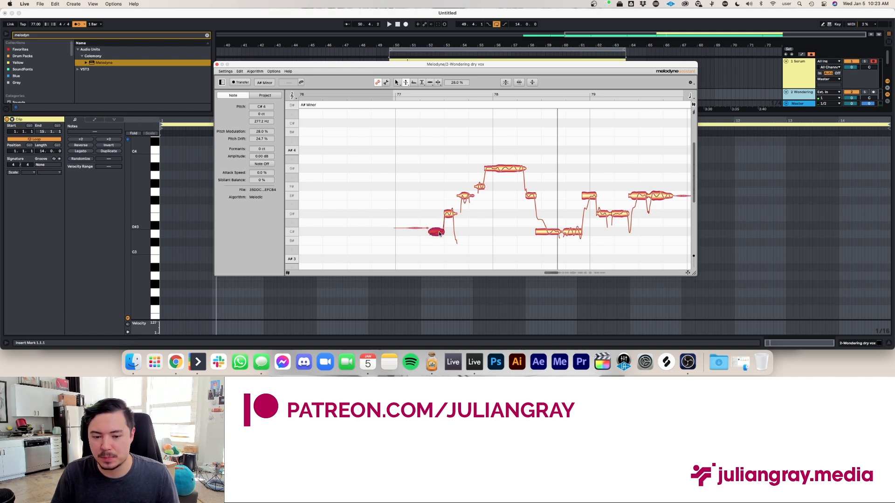
{"action": "key", "text": "space"}
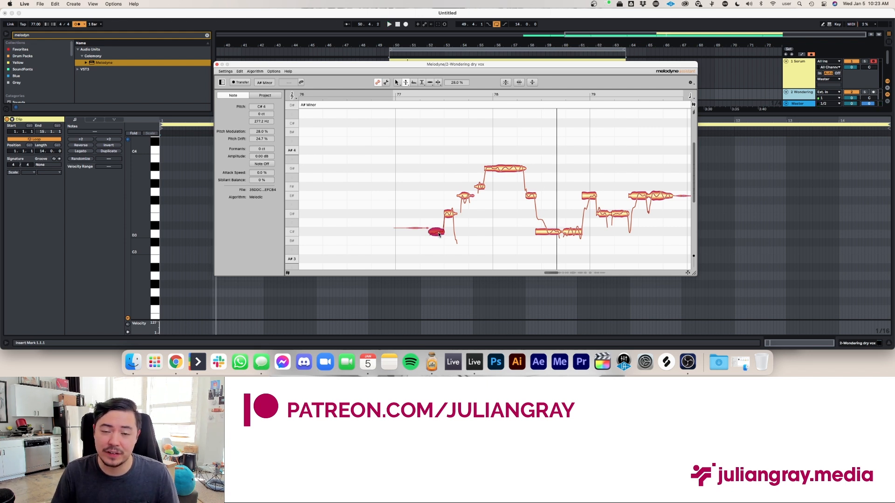
Try a pitch modulation of -5% on the first note, play it back, and return the note to 28%.
{"action": "left_click_drag", "start_coordinate": [437, 234], "coordinate": [439, 251]}
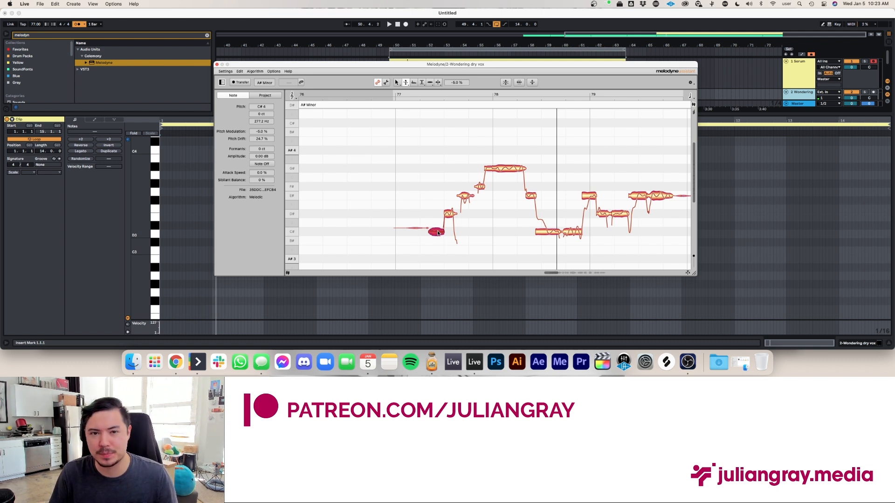
{"action": "key", "text": "space"}
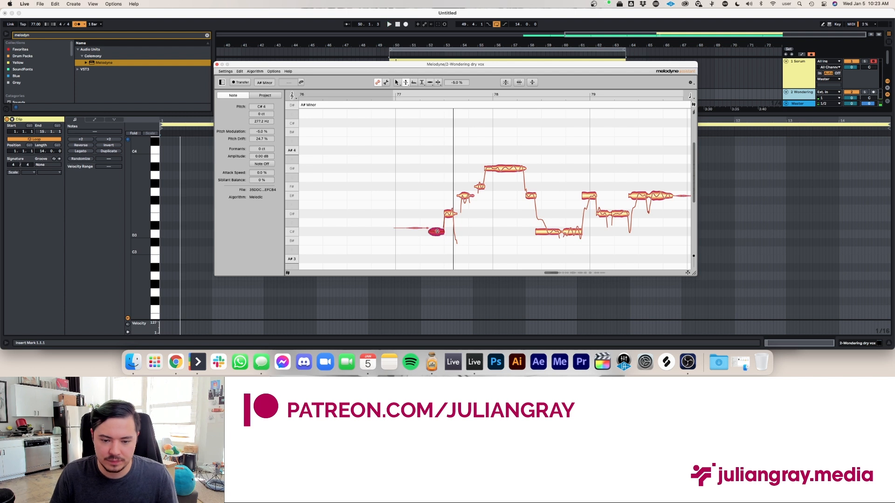
{"action": "left_click_drag", "start_coordinate": [439, 230], "coordinate": [442, 210]}
{"action": "right_click", "coordinate": [436, 204]}
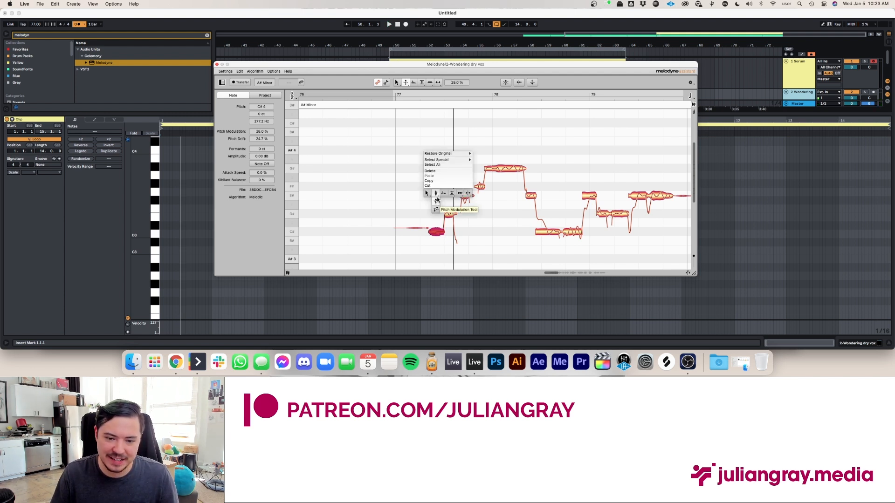
{"action": "left_click", "coordinate": [436, 215]}
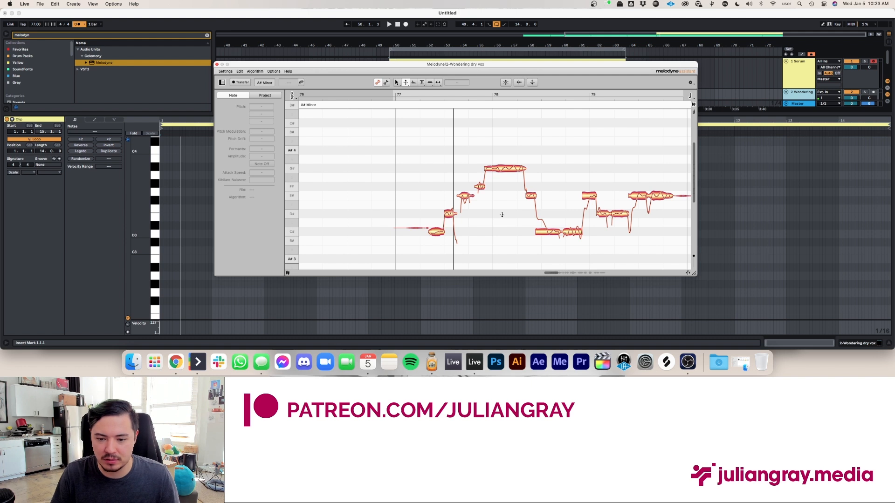
Set the pitch modulation of the second note to 71% and the third note to 57%, and play back the phrase.
{"action": "left_click", "coordinate": [449, 213]}
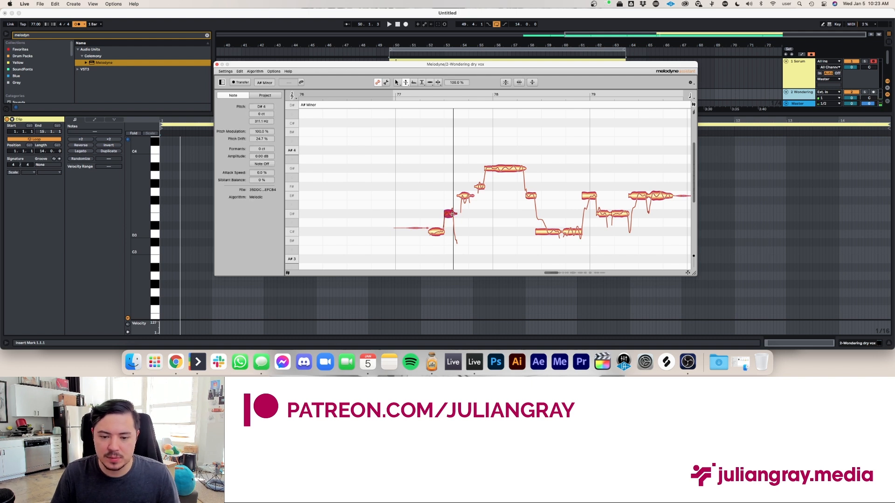
{"action": "left_click_drag", "start_coordinate": [447, 214], "coordinate": [449, 223]}
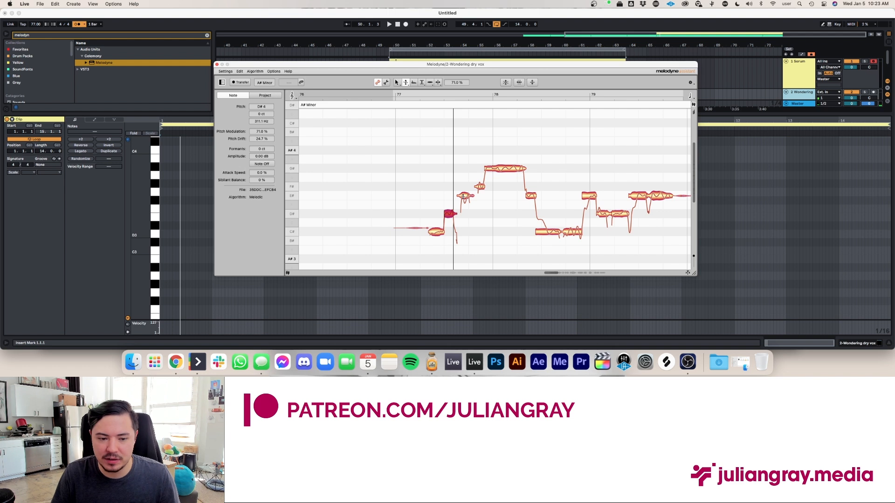
{"action": "left_click_drag", "start_coordinate": [463, 196], "coordinate": [463, 210]}
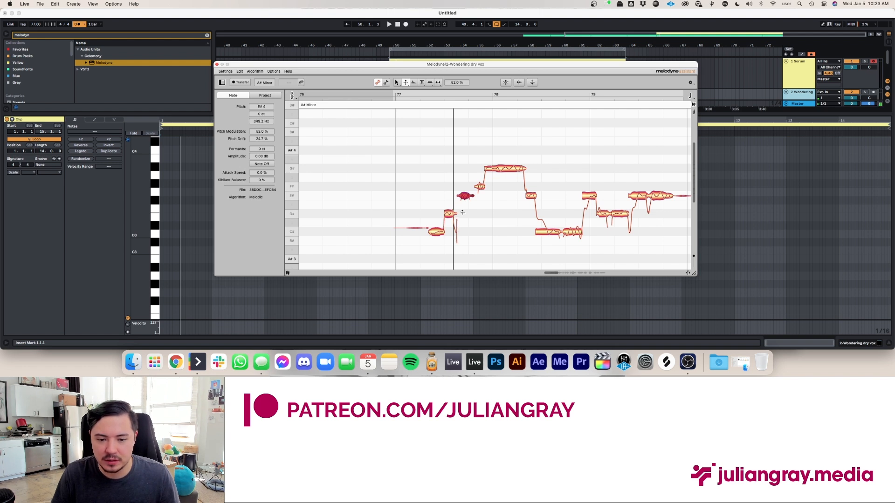
{"action": "key", "text": "space"}
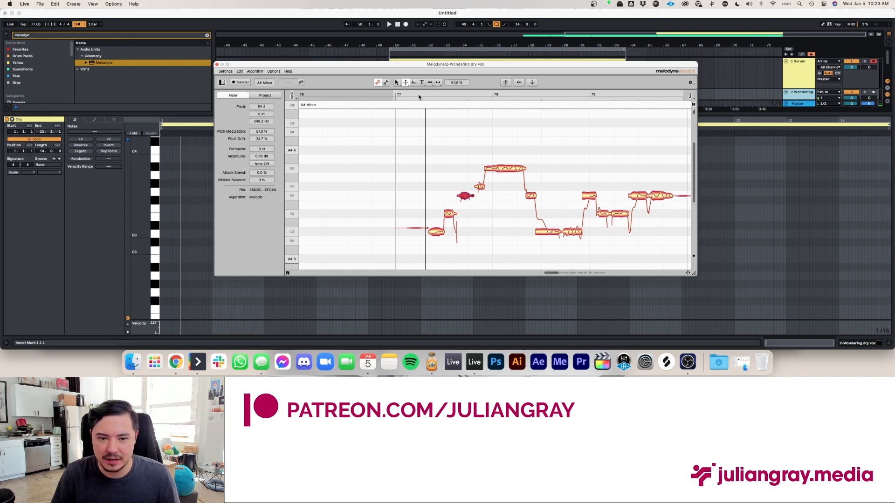
{"action": "scroll", "coordinate": [497, 213], "scroll_direction": "right", "scroll_amount": 1}
{"action": "key", "text": "space"}
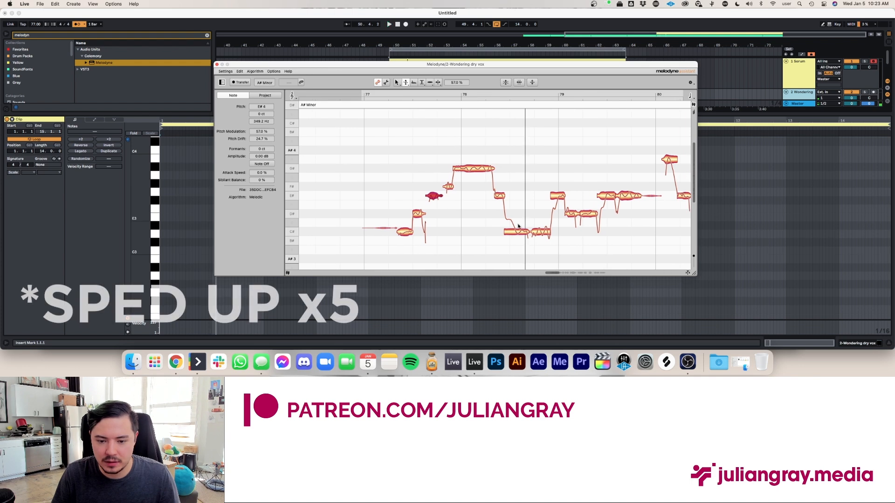
Reduce the pitch modulation of the notes around bars 78 and 79, setting the D#4 note just after bar 79 to 82%.
{"action": "left_click_drag", "start_coordinate": [541, 232], "coordinate": [527, 219]}
{"action": "scroll", "coordinate": [536, 228], "scroll_direction": "right", "scroll_amount": 3}
{"action": "key", "text": "space"}
Move the Melodyne window below the arrangement's vocal track and play back the vocal from bar 51 of the arrangement.
{"action": "left_click_drag", "start_coordinate": [438, 64], "coordinate": [434, 115]}
{"action": "scroll", "coordinate": [434, 83], "scroll_direction": "down", "scroll_amount": 2}
{"action": "left_click", "coordinate": [410, 77]}
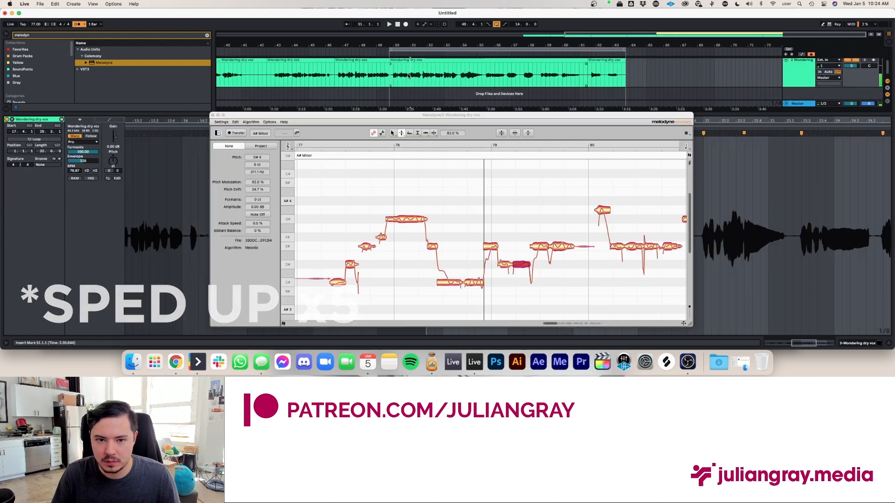
{"action": "scroll", "coordinate": [539, 212], "scroll_direction": "right", "scroll_amount": 3}
{"action": "key", "text": "space"}
Set the pitch modulation of the A4 note at bar 80 to 76% and move the note down to G#4.
{"action": "left_click", "coordinate": [541, 210]}
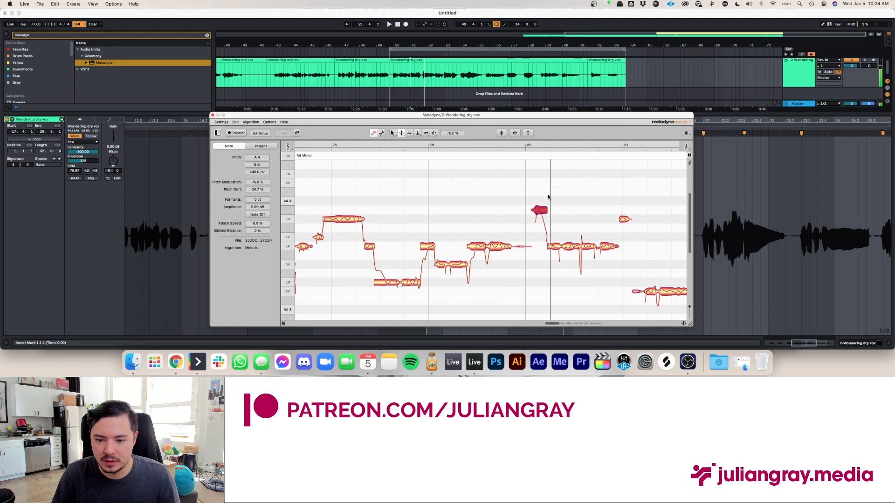
{"action": "right_click", "coordinate": [549, 197]}
{"action": "left_click", "coordinate": [536, 188]}
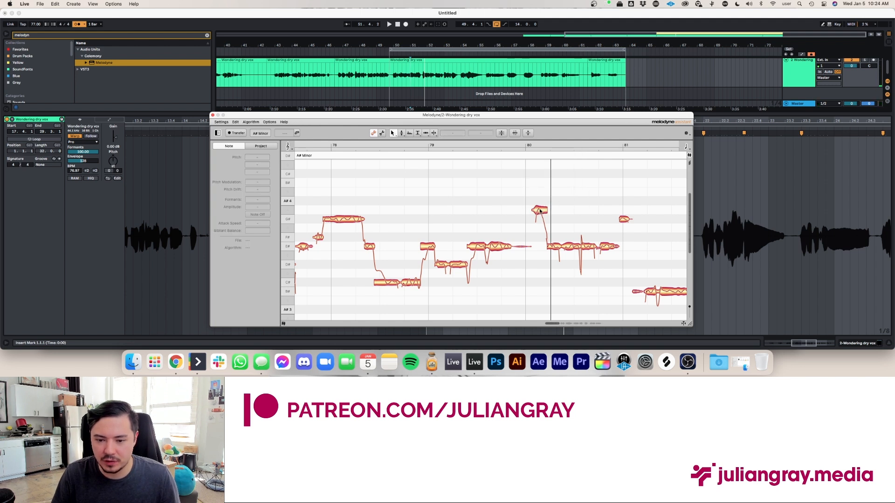
{"action": "left_click_drag", "start_coordinate": [540, 211], "coordinate": [539, 219]}
{"action": "left_click", "coordinate": [529, 186]}
{"action": "key", "text": "space"}
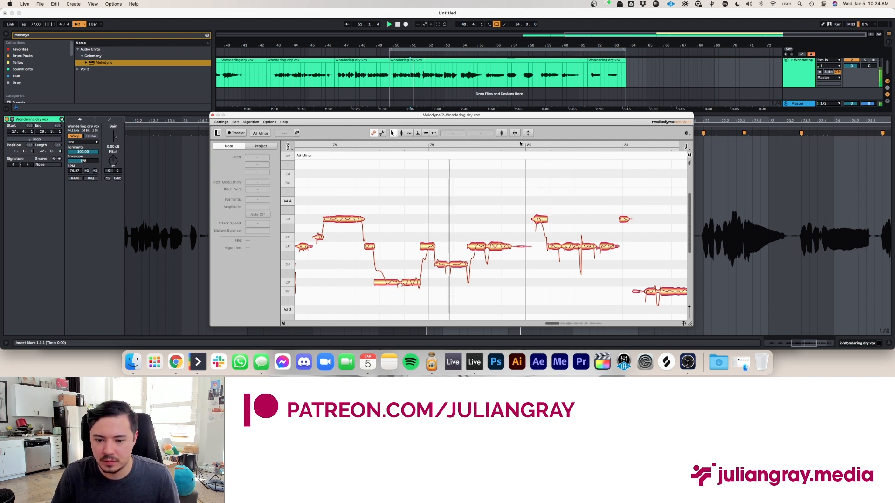
Reactivate the Pitch Modulation Tool and listen to the phrase up to just past bar 81.
{"action": "right_click", "coordinate": [572, 203]}
{"action": "left_click", "coordinate": [578, 200]}
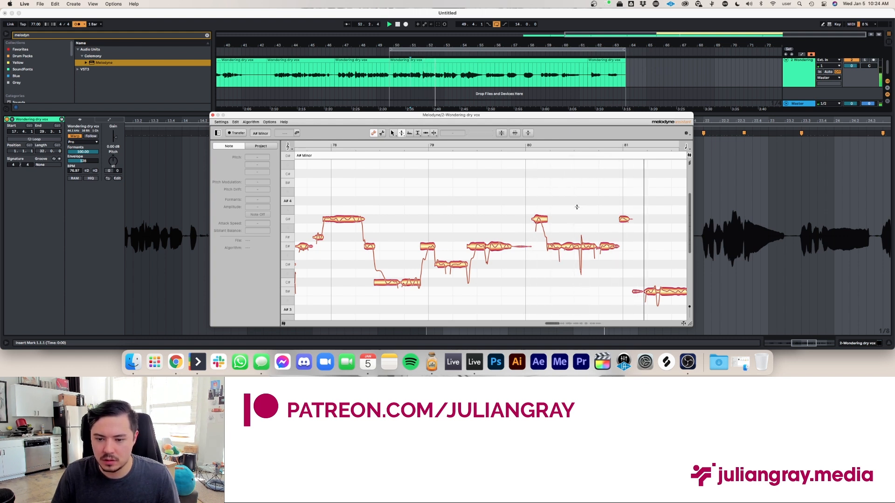
{"action": "key", "text": "space"}
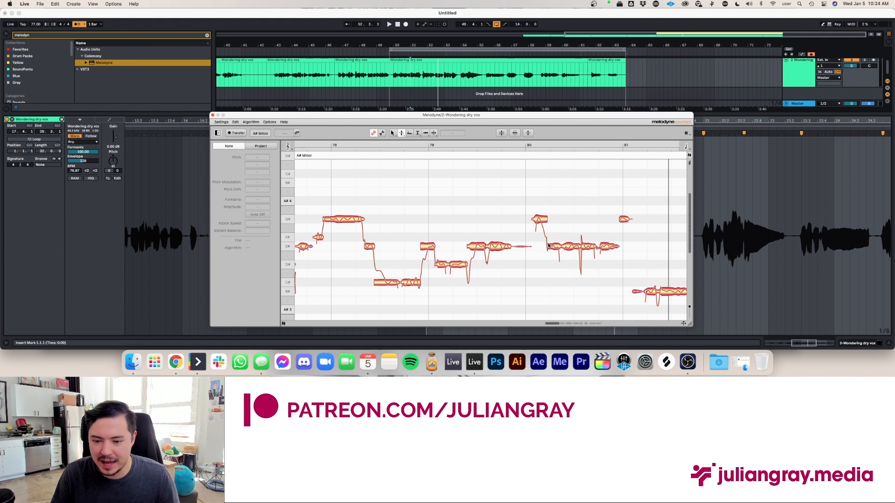
Select the short G#4 note just after bar 80 for pitch editing and play back the phrase.
{"action": "right_click", "coordinate": [562, 199]}
{"action": "left_click", "coordinate": [563, 189]}
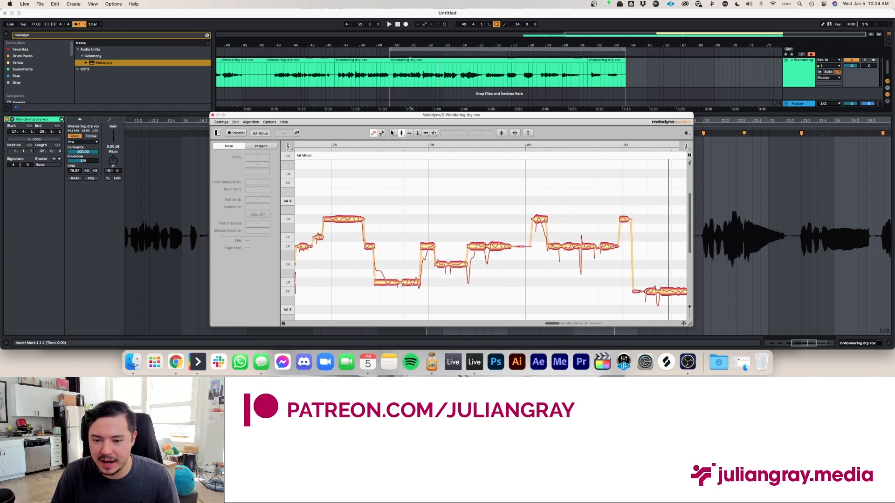
{"action": "left_click", "coordinate": [542, 218]}
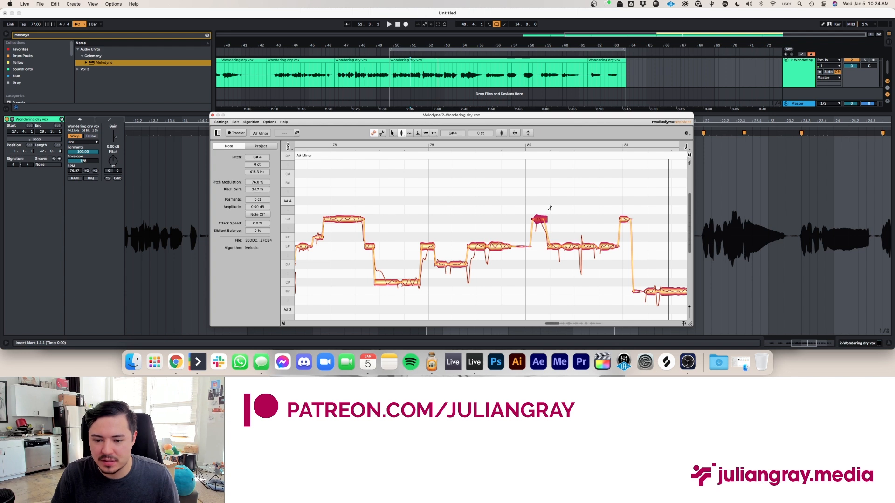
{"action": "key", "text": "space"}
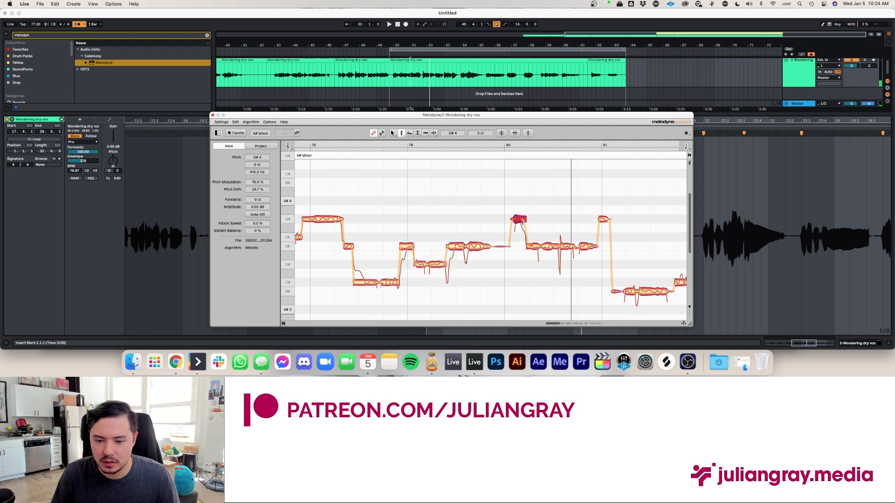
{"action": "key", "text": "space"}
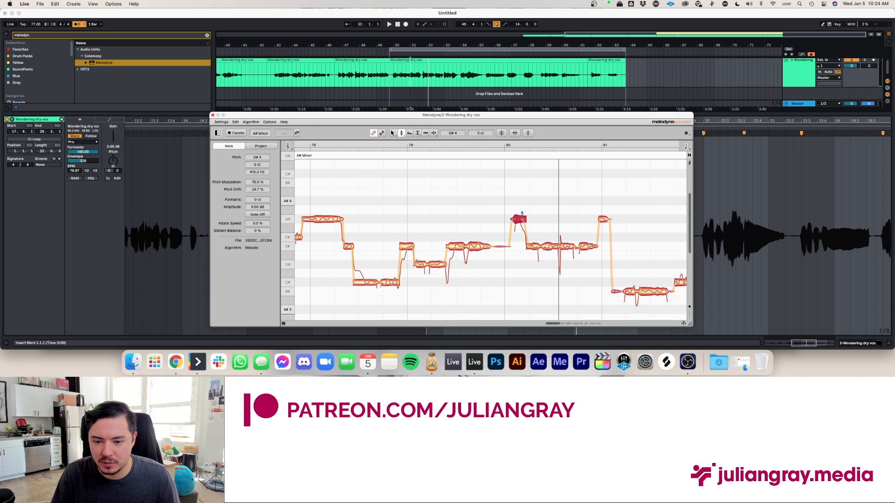
Reduce the pitch modulation of the connected notes at one pitch between bars 80 and 81.
{"action": "scroll", "coordinate": [562, 211], "scroll_direction": "right", "scroll_amount": 1}
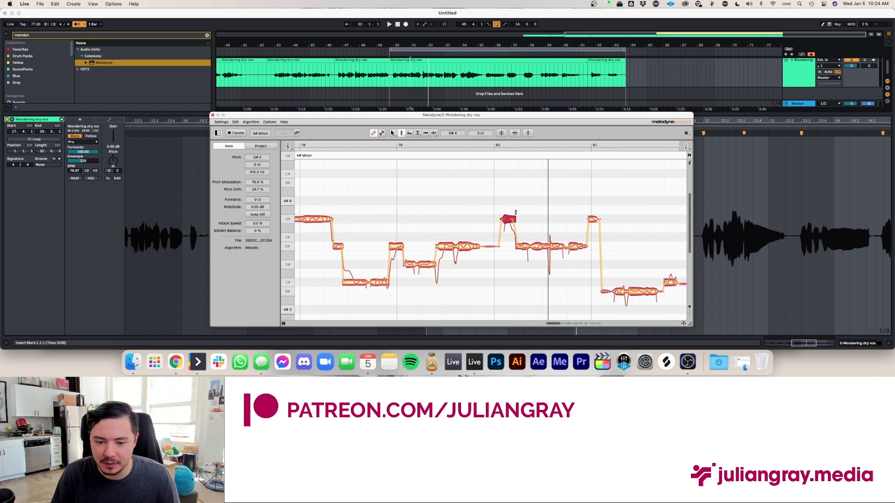
{"action": "right_click", "coordinate": [550, 196]}
{"action": "left_click", "coordinate": [553, 207]}
{"action": "scroll", "coordinate": [545, 234], "scroll_direction": "right", "scroll_amount": 1}
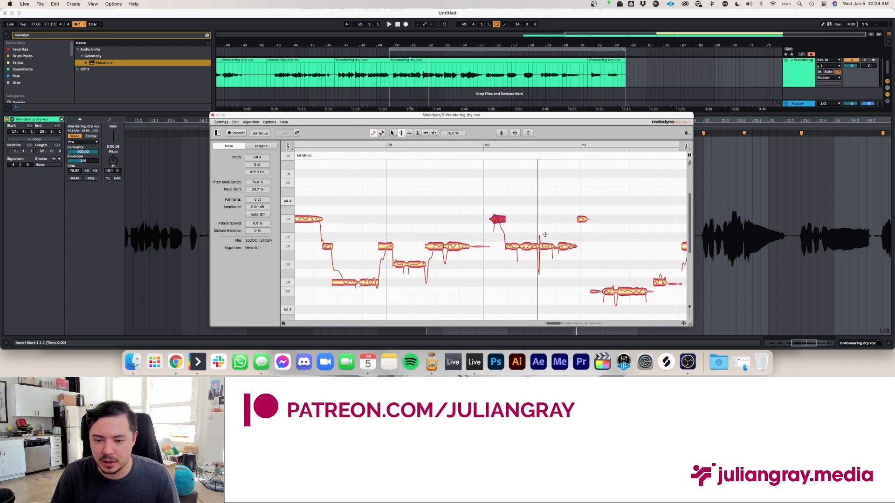
{"action": "left_click_drag", "start_coordinate": [545, 246], "coordinate": [533, 254]}
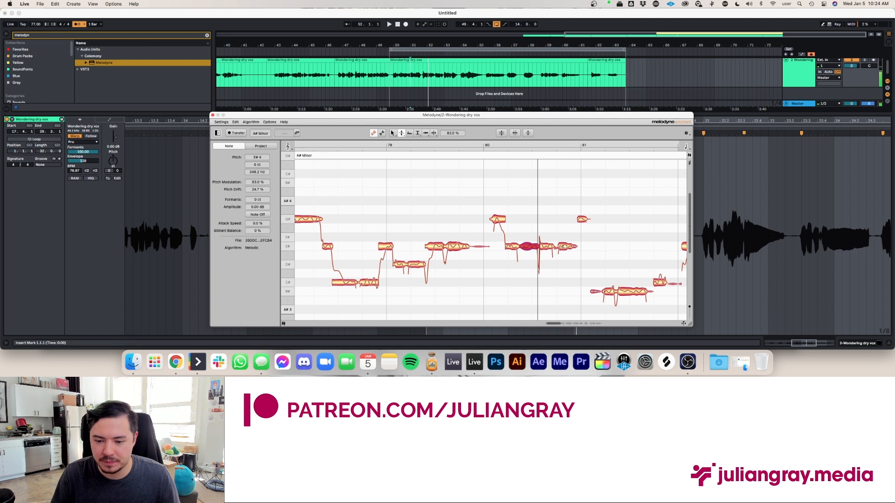
{"action": "left_click", "coordinate": [563, 247]}
{"action": "scroll", "coordinate": [496, 171], "scroll_direction": "right", "scroll_amount": 1}
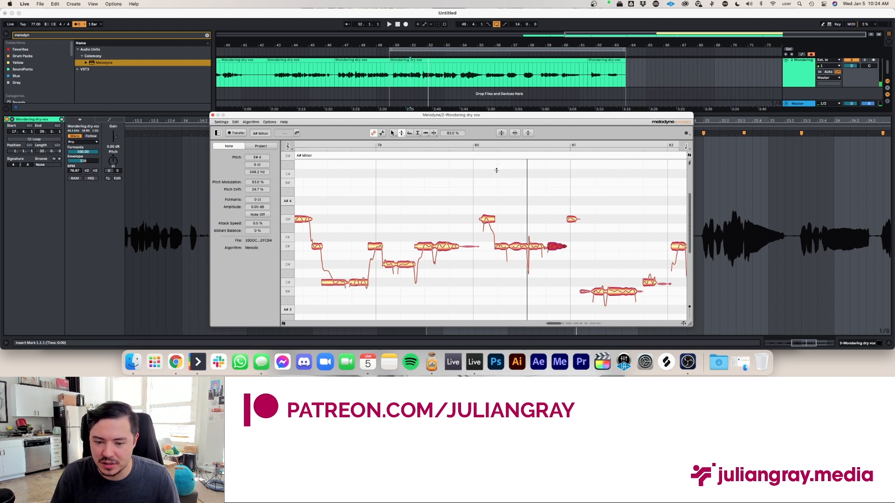
{"action": "left_click_drag", "start_coordinate": [501, 247], "coordinate": [501, 255]}
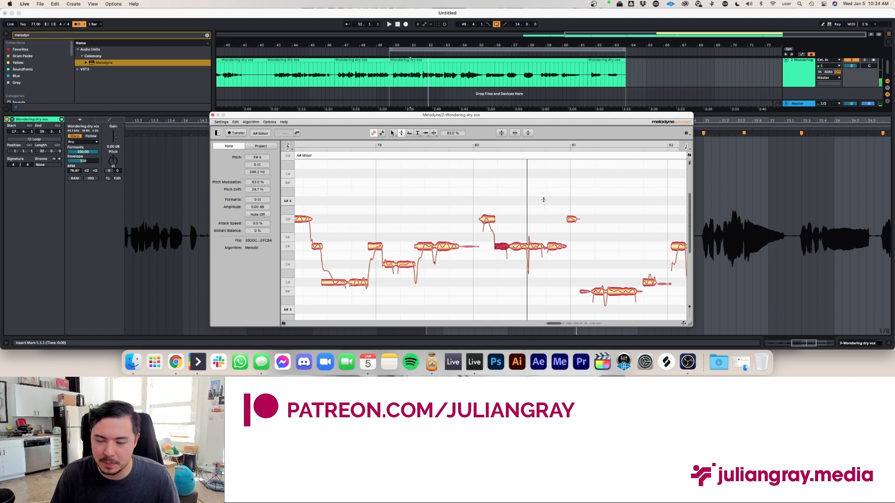
Play the vocal and reduce the pitch modulation of the C#4 note before bar 82 and the D#4 notes after it.
{"action": "key", "text": "space"}
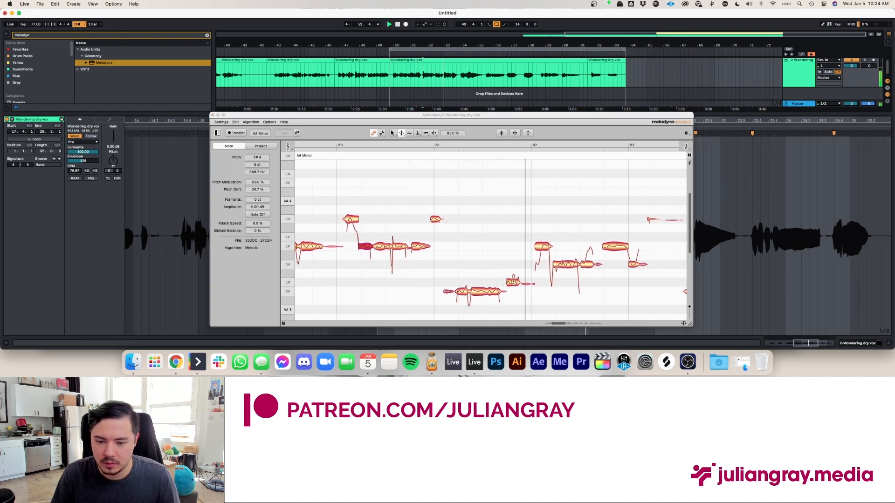
{"action": "left_click", "coordinate": [513, 286]}
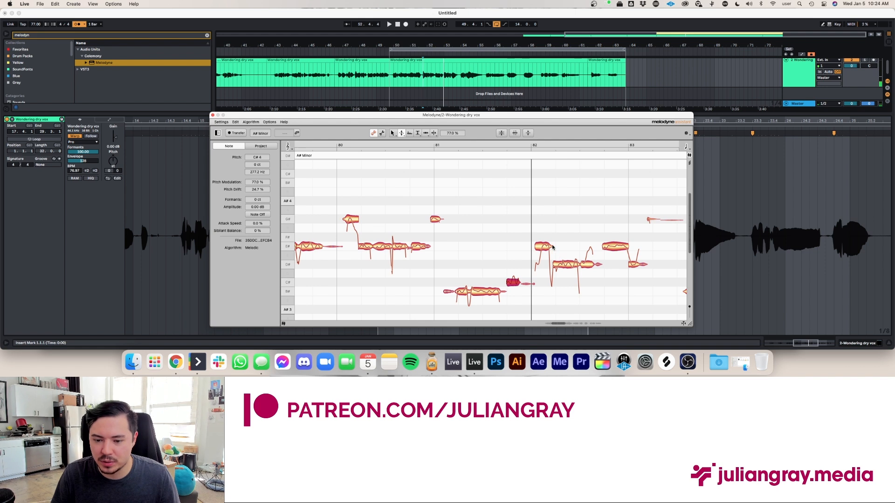
{"action": "left_click", "coordinate": [570, 267]}
{"action": "left_click", "coordinate": [589, 265]}
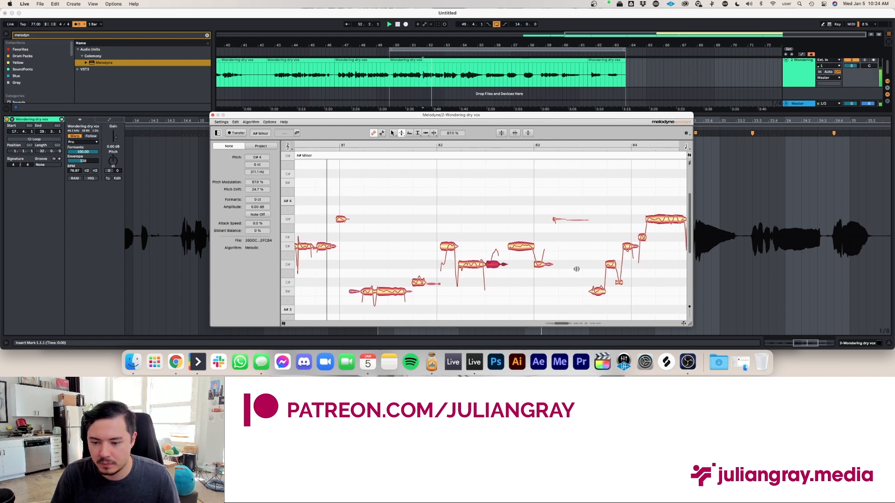
Set the pitch modulation of the longer D#4 note after bar 82 to 71% and play back the passage.
{"action": "scroll", "coordinate": [599, 282], "scroll_direction": "right", "scroll_amount": 2}
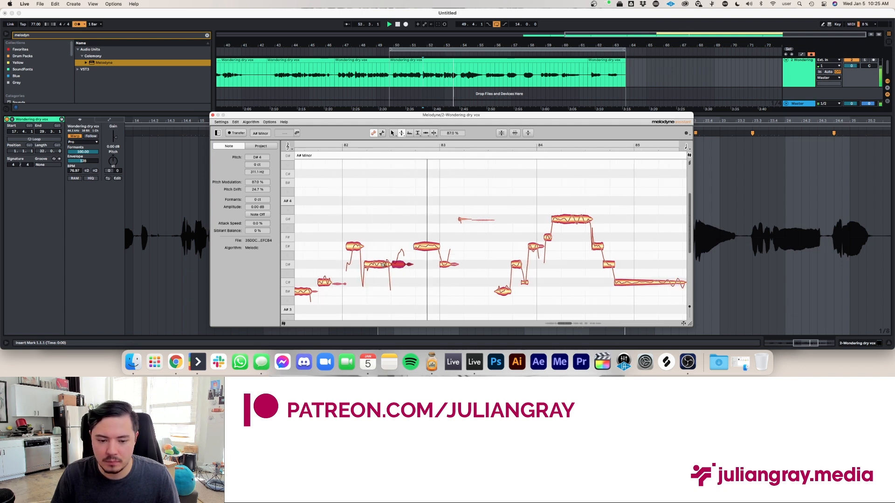
{"action": "left_click", "coordinate": [378, 264]}
{"action": "right_click", "coordinate": [384, 236]}
{"action": "left_click", "coordinate": [384, 243]}
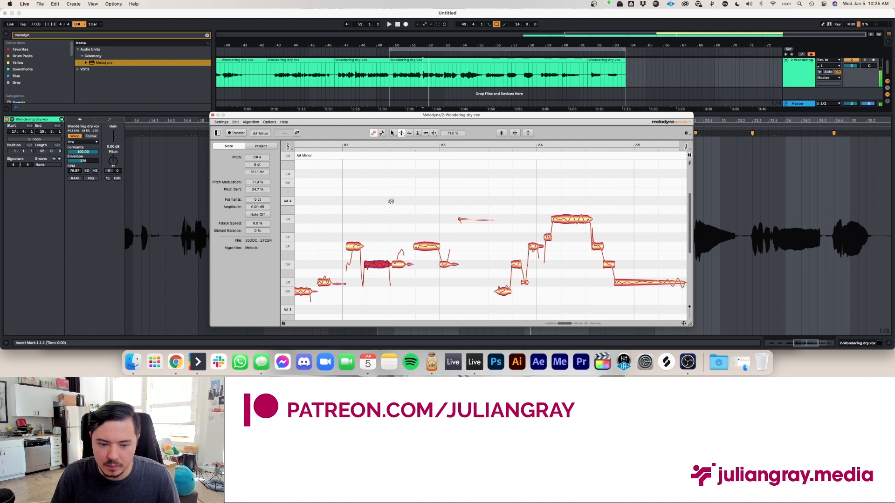
{"action": "left_click", "coordinate": [392, 146]}
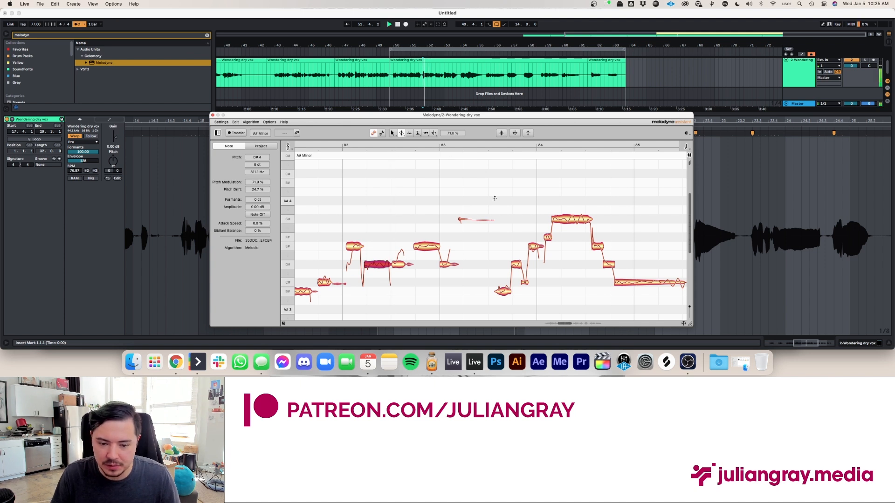
{"action": "key", "text": "space"}
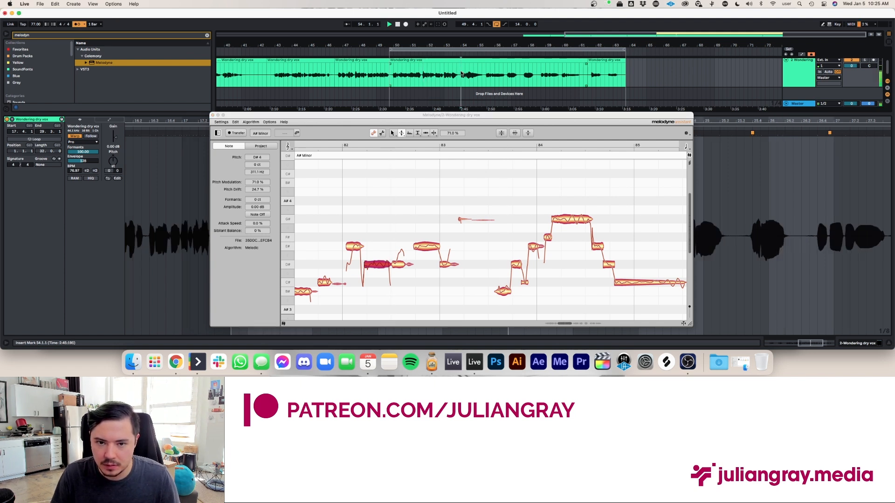
Use the Pitch Modulation tool to flatten the D#4, long G#4 and low opening notes of the phrase around bar 84.
{"action": "right_click", "coordinate": [566, 208]}
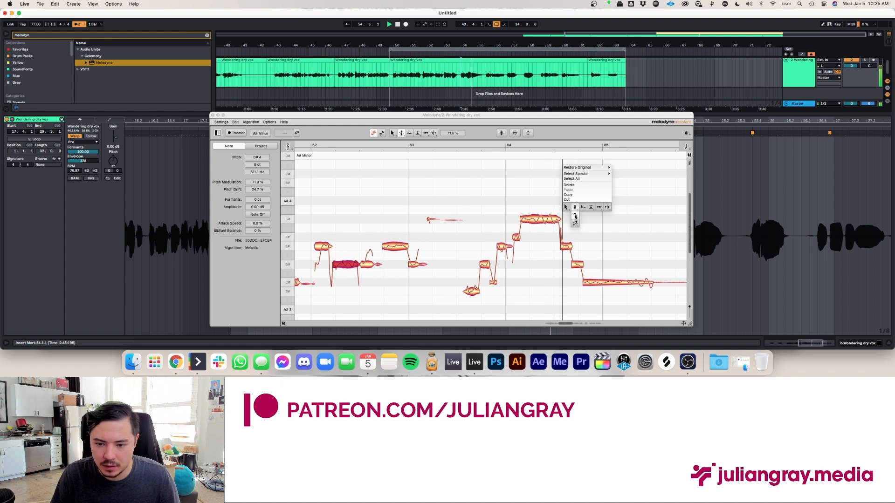
{"action": "left_click", "coordinate": [576, 217]}
{"action": "left_click", "coordinate": [577, 265]}
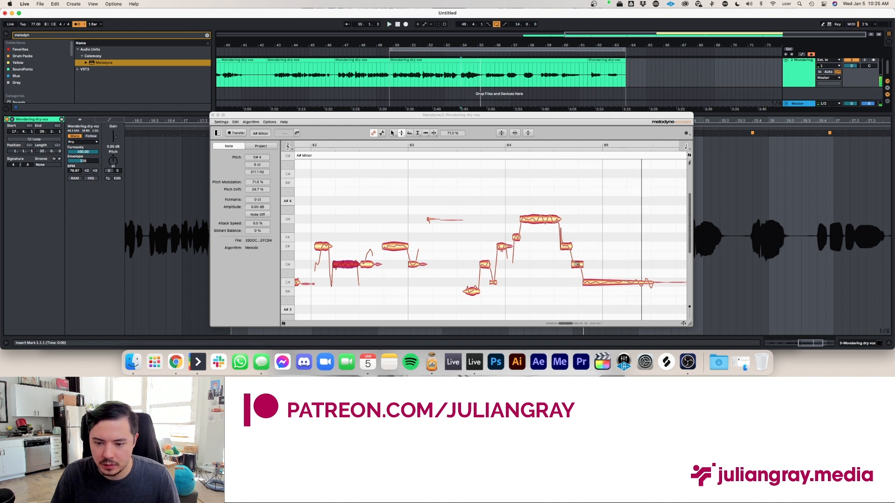
{"action": "left_click", "coordinate": [540, 218]}
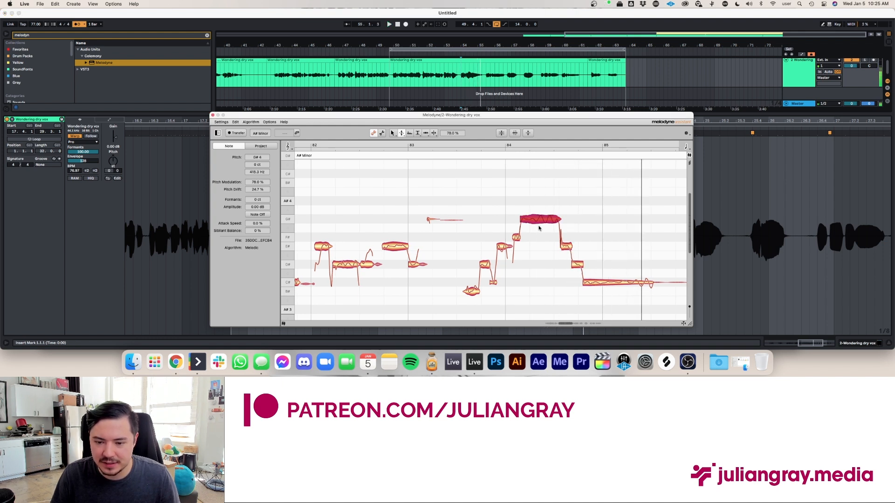
{"action": "left_click", "coordinate": [472, 293]}
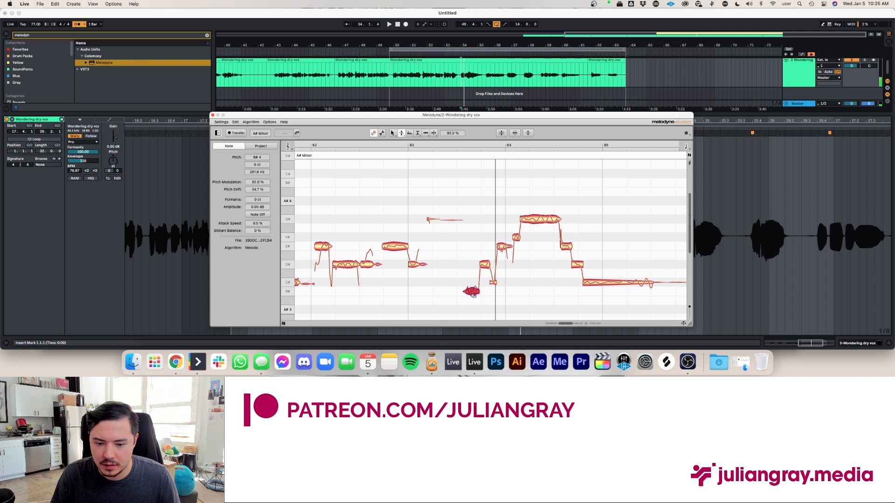
Shift the short low note between bars 83 and 84 upward with the Main tool.
{"action": "right_click", "coordinate": [468, 265]}
{"action": "left_click", "coordinate": [459, 266]}
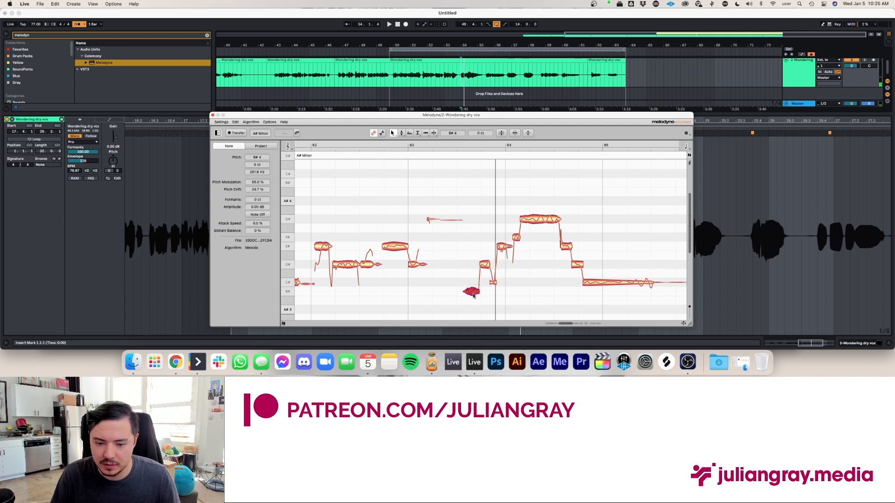
{"action": "left_click_drag", "start_coordinate": [474, 295], "coordinate": [473, 284]}
{"action": "left_click", "coordinate": [468, 233]}
{"action": "right_click", "coordinate": [466, 220]}
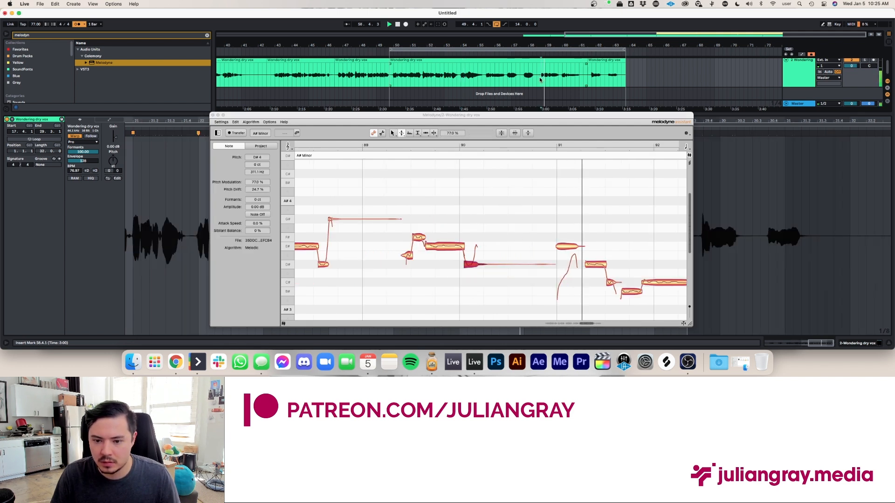
Raise the note at bar 91 to F#4 with the Main tool and play it back.
{"action": "key", "text": "space"}
{"action": "key", "text": "space"}
{"action": "right_click", "coordinate": [565, 217]}
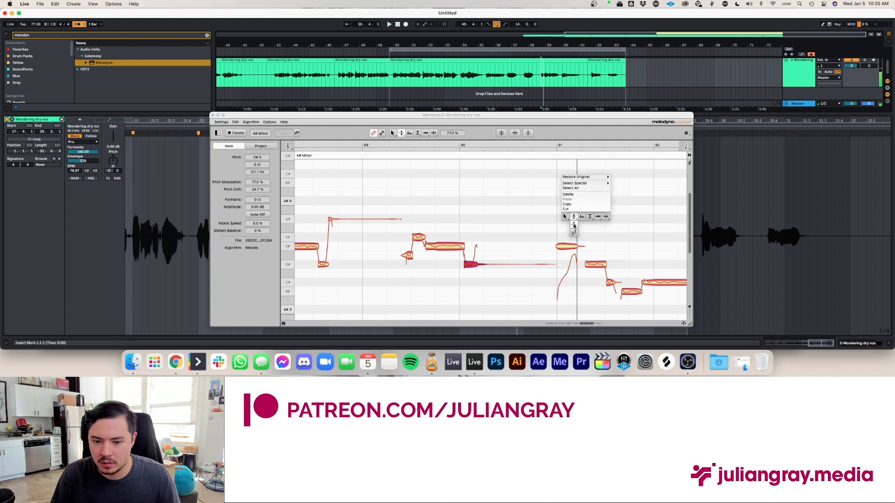
{"action": "left_click", "coordinate": [564, 217]}
{"action": "left_click_drag", "start_coordinate": [567, 246], "coordinate": [568, 238]}
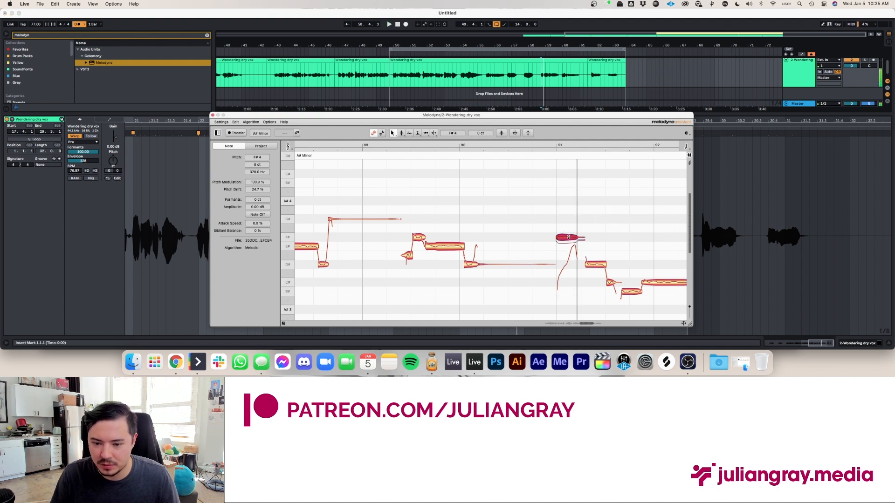
{"action": "right_click", "coordinate": [550, 186]}
{"action": "left_click", "coordinate": [543, 88]}
{"action": "key", "text": "space"}
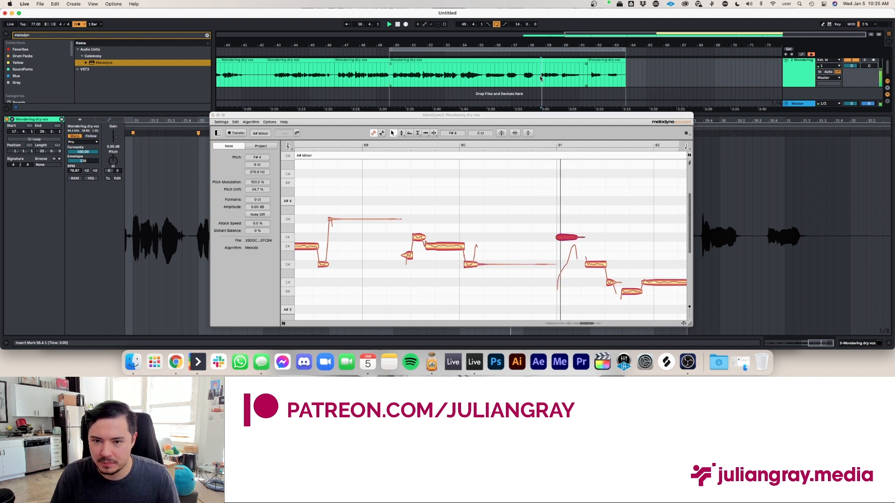
Set the pitch modulation of the F#4 note at bar 91 to 82% and replay the passage.
{"action": "right_click", "coordinate": [567, 211]}
{"action": "left_click", "coordinate": [573, 211]}
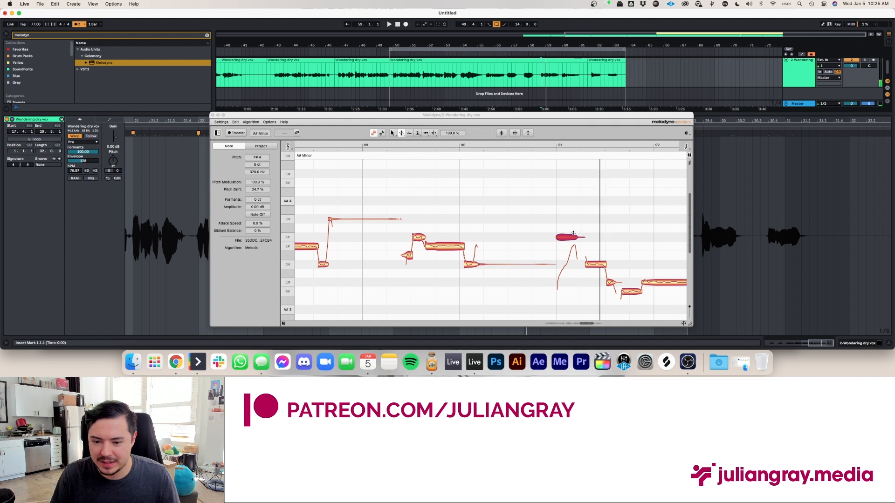
{"action": "left_click_drag", "start_coordinate": [566, 238], "coordinate": [568, 246]}
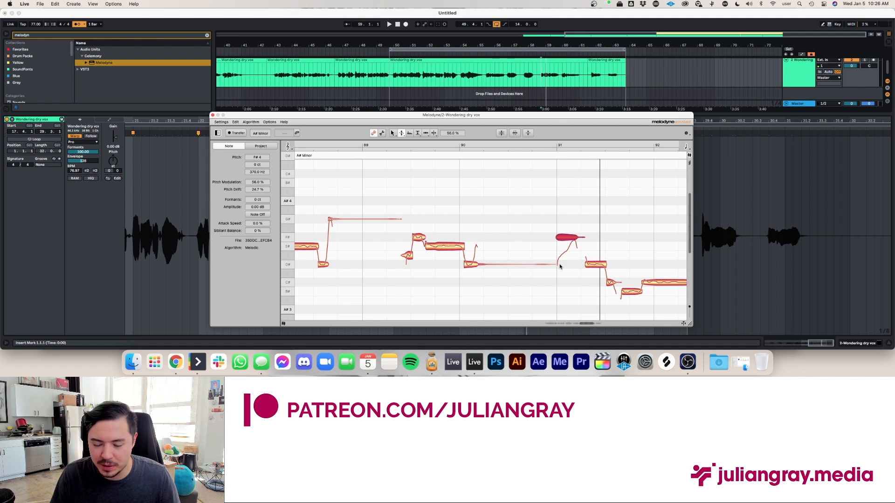
{"action": "left_click_drag", "start_coordinate": [567, 240], "coordinate": [566, 238]}
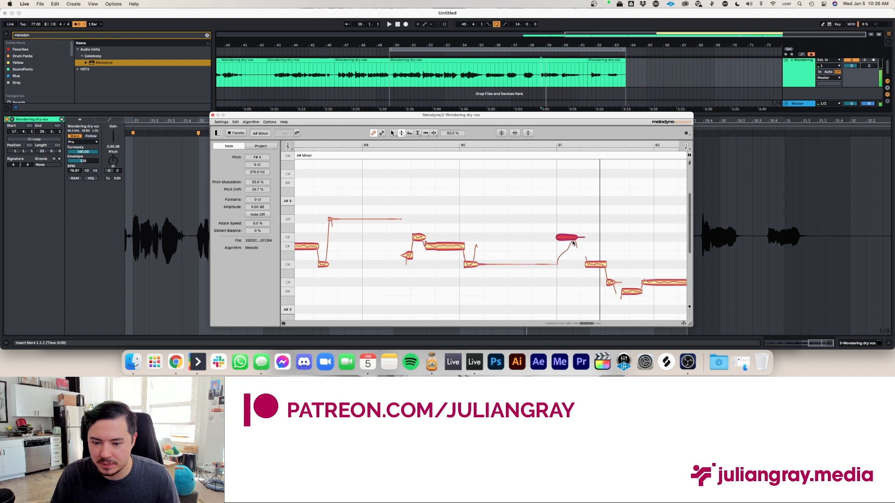
{"action": "key", "text": "space"}
{"action": "left_click_drag", "start_coordinate": [565, 237], "coordinate": [568, 231]}
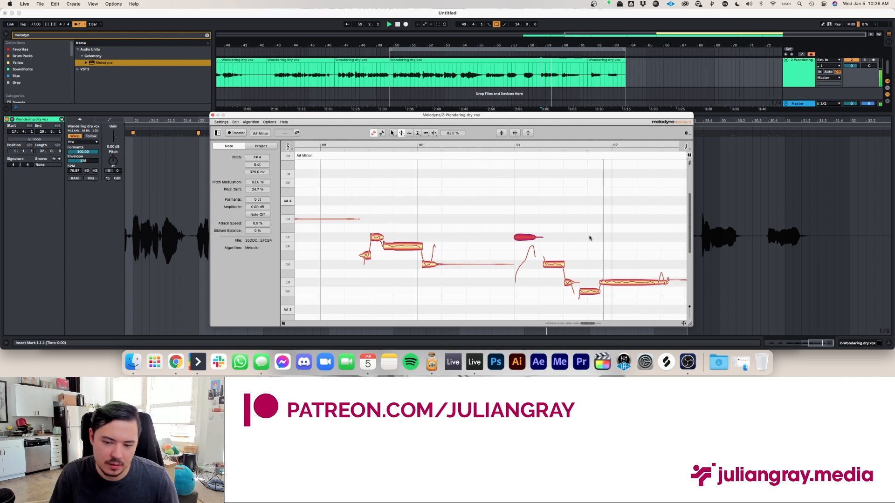
{"action": "left_click", "coordinate": [537, 102]}
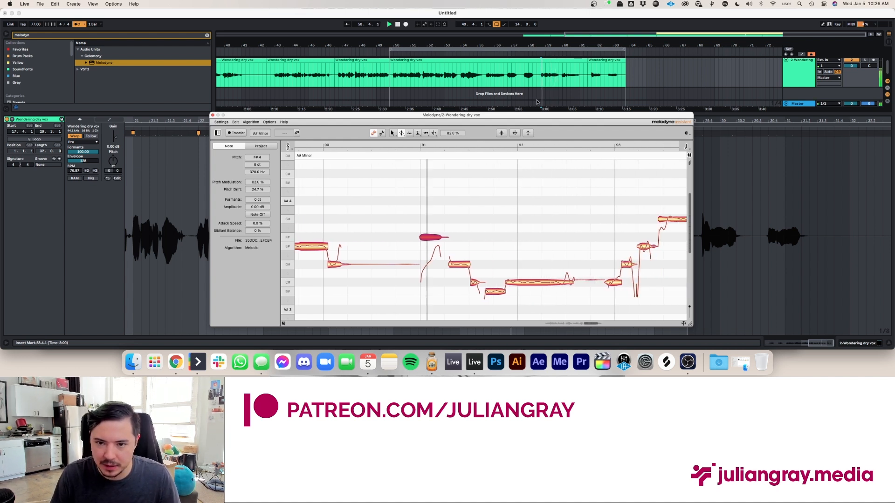
Reduce the pitch modulation of the short rising notes around bar 93, including the C#4 note before it.
{"action": "left_click", "coordinate": [600, 223]}
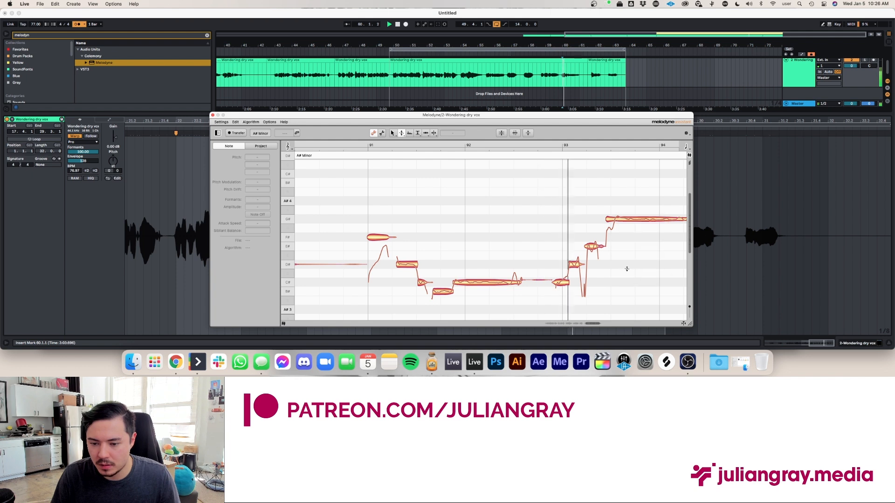
{"action": "left_click", "coordinate": [573, 265]}
{"action": "left_click_drag", "start_coordinate": [590, 247], "coordinate": [565, 293]}
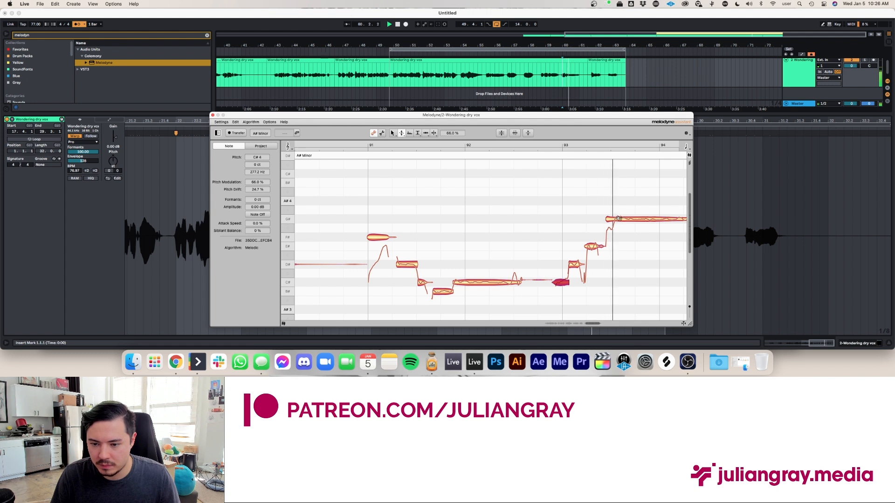
Reduce the pitch modulation of the long G#4 note after bar 93 and stop playback.
{"action": "left_click_drag", "start_coordinate": [617, 218], "coordinate": [618, 225]}
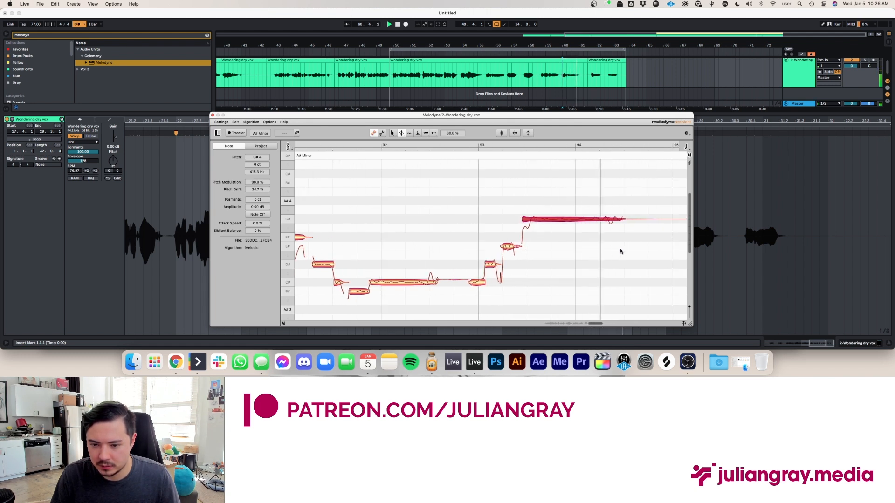
{"action": "key", "text": "space"}
{"action": "scroll", "coordinate": [621, 252], "scroll_direction": "left", "scroll_amount": 4}
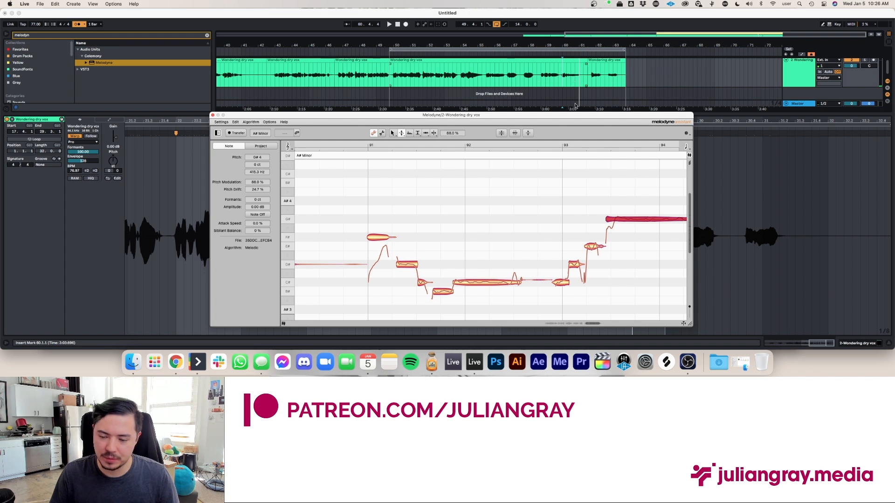
{"action": "scroll", "coordinate": [591, 219], "scroll_direction": "right", "scroll_amount": 5}
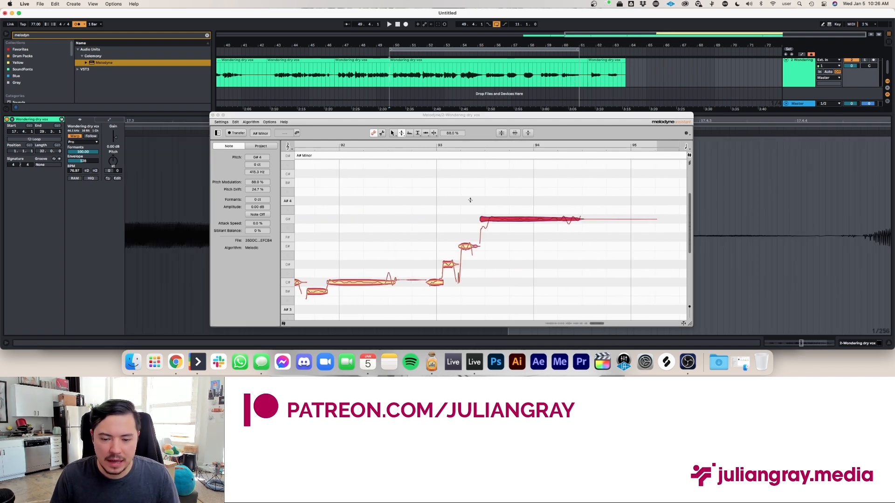
Return to the start of the vocal phrase around bars 77 to 80 and activate the Note Separation tool.
{"action": "scroll", "coordinate": [472, 200], "scroll_direction": "left", "scroll_amount": 6}
{"action": "left_click", "coordinate": [481, 195]}
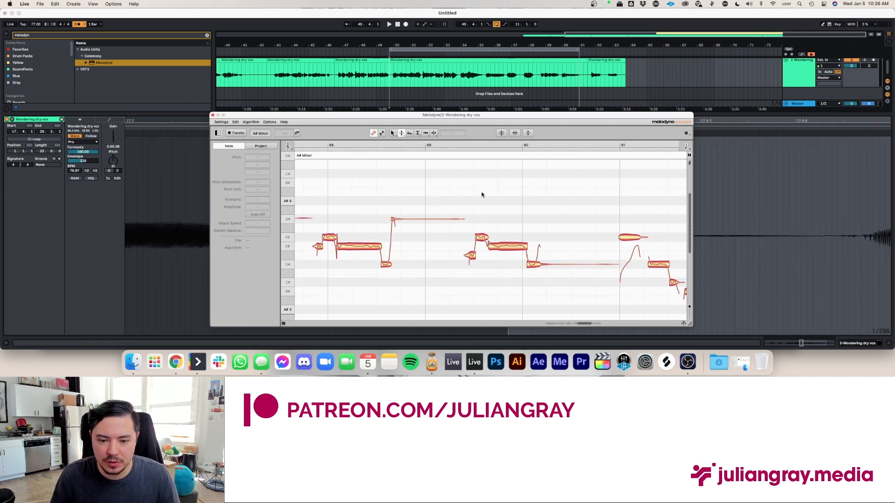
{"action": "scroll", "coordinate": [482, 195], "scroll_direction": "left", "scroll_amount": 10}
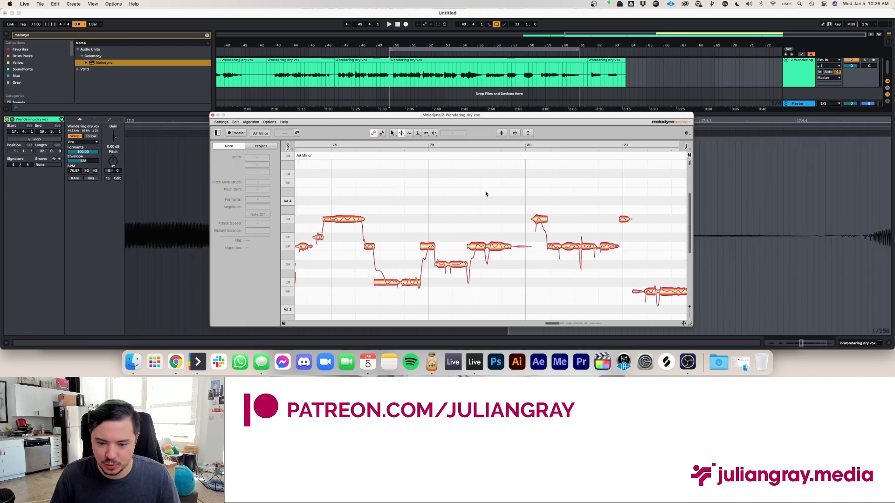
{"action": "scroll", "coordinate": [488, 194], "scroll_direction": "left", "scroll_amount": 6}
{"action": "scroll", "coordinate": [511, 190], "scroll_direction": "right", "scroll_amount": 4}
{"action": "right_click", "coordinate": [538, 136]}
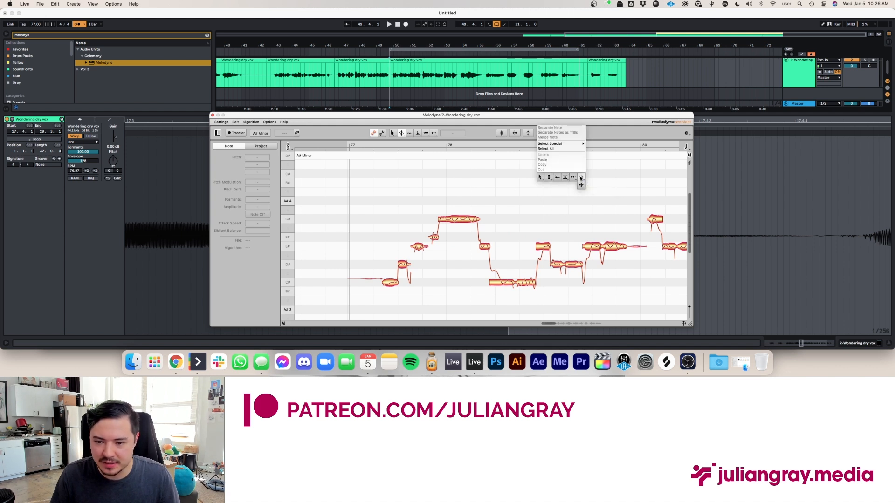
{"action": "left_click", "coordinate": [581, 178]}
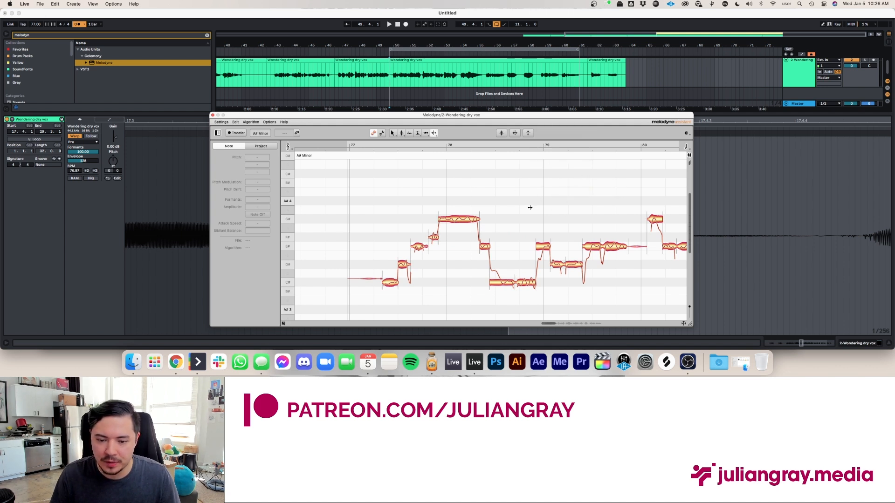
Play back the opening phrase around bar 78 from the arrangement and stop it.
{"action": "scroll", "coordinate": [530, 208], "scroll_direction": "right", "scroll_amount": 1}
{"action": "left_click_drag", "start_coordinate": [555, 323], "coordinate": [549, 324]}
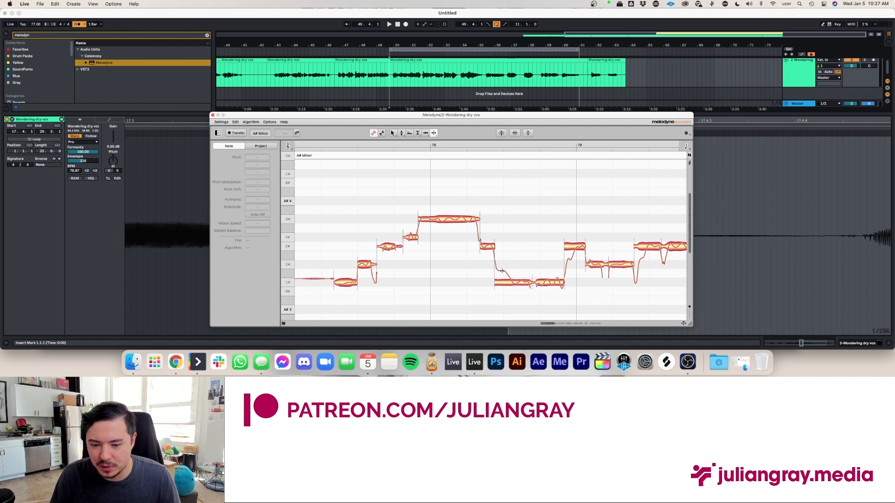
{"action": "left_click", "coordinate": [399, 77]}
{"action": "key", "text": "space"}
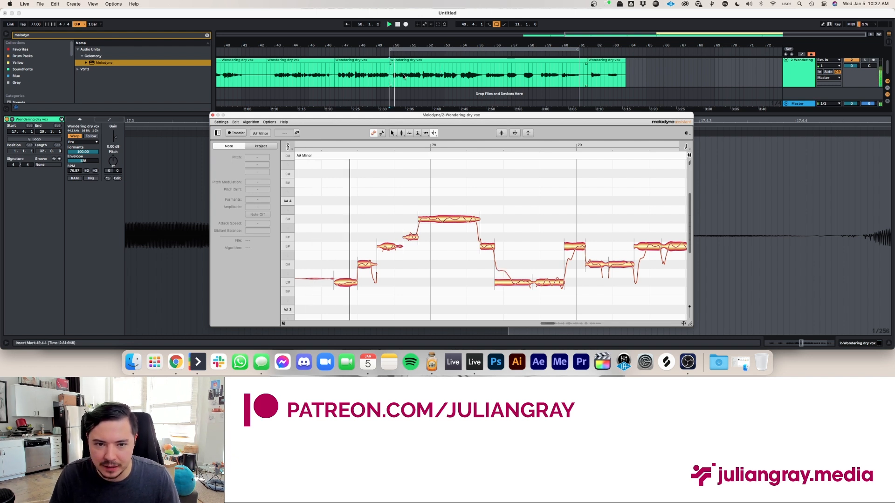
{"action": "left_click", "coordinate": [402, 77]}
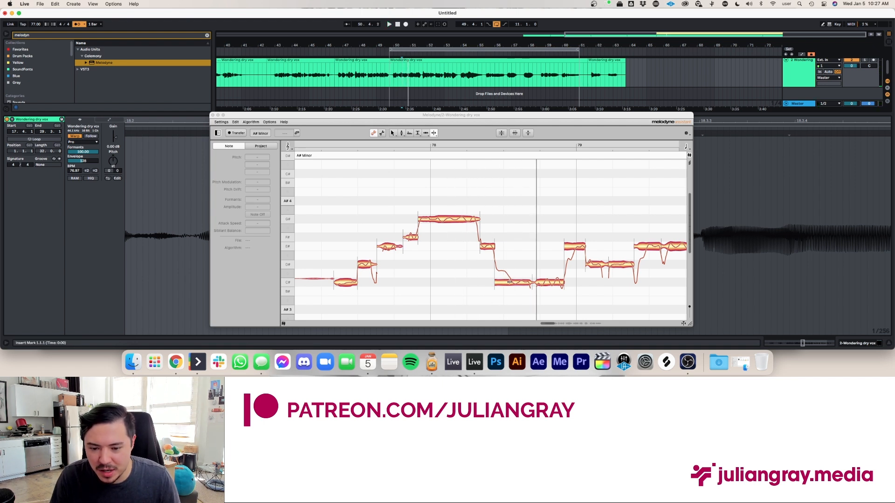
Split the C#4 note after bar 78 at the end of its downward pitch slide with the Note Separation tool.
{"action": "right_click", "coordinate": [476, 187]}
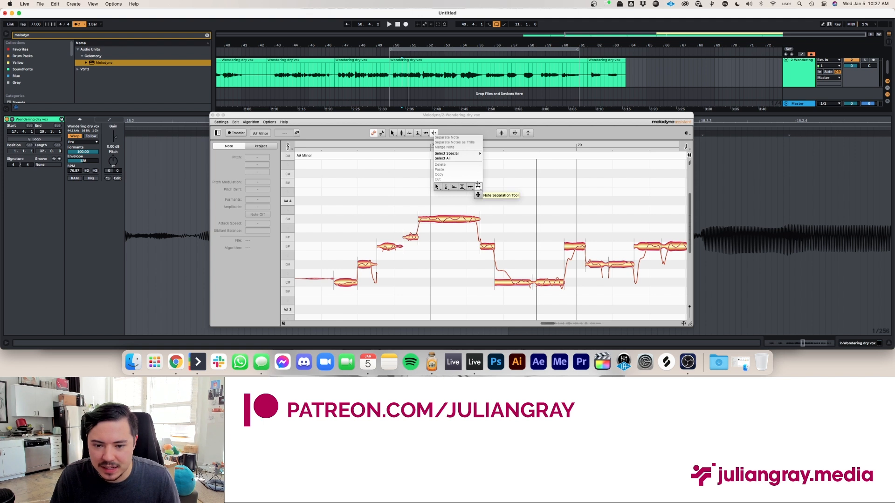
{"action": "left_click", "coordinate": [477, 186]}
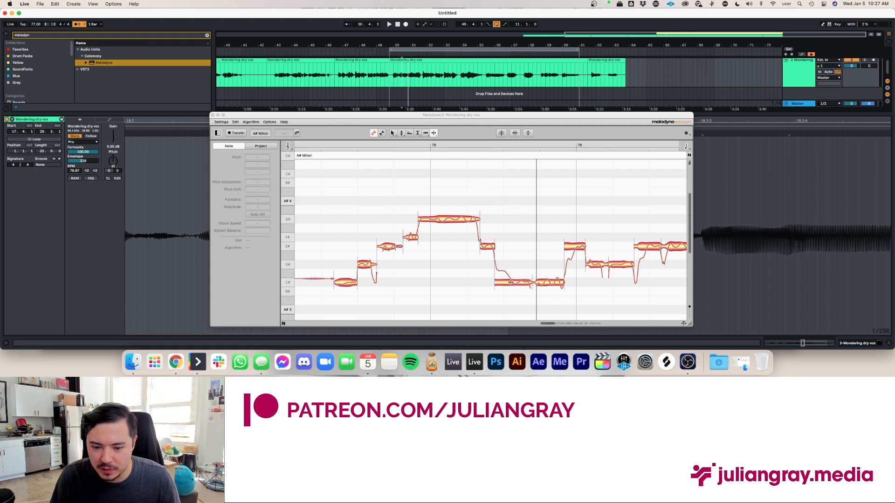
{"action": "left_click", "coordinate": [510, 283]}
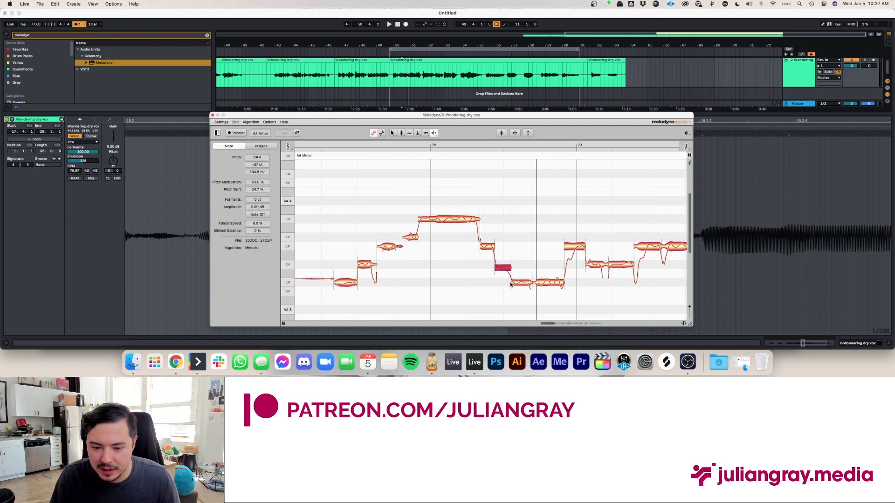
Select both parts of the split note, correct their pitch center to 100%, and replay the passage.
{"action": "right_click", "coordinate": [518, 256]}
{"action": "left_click", "coordinate": [488, 230]}
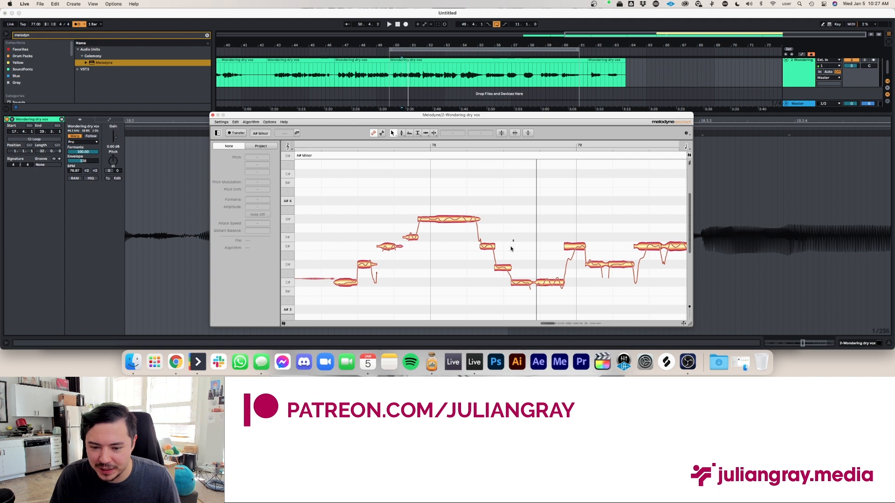
{"action": "left_click_drag", "start_coordinate": [513, 240], "coordinate": [507, 286]}
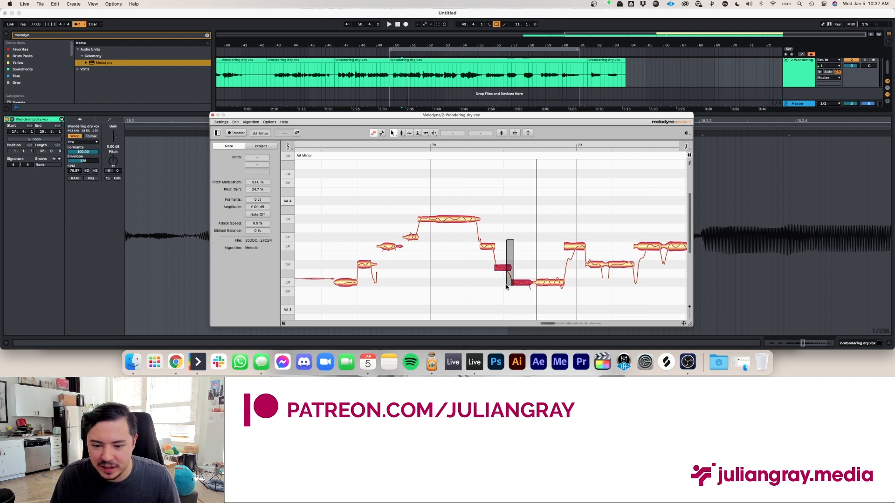
{"action": "left_click", "coordinate": [501, 136]}
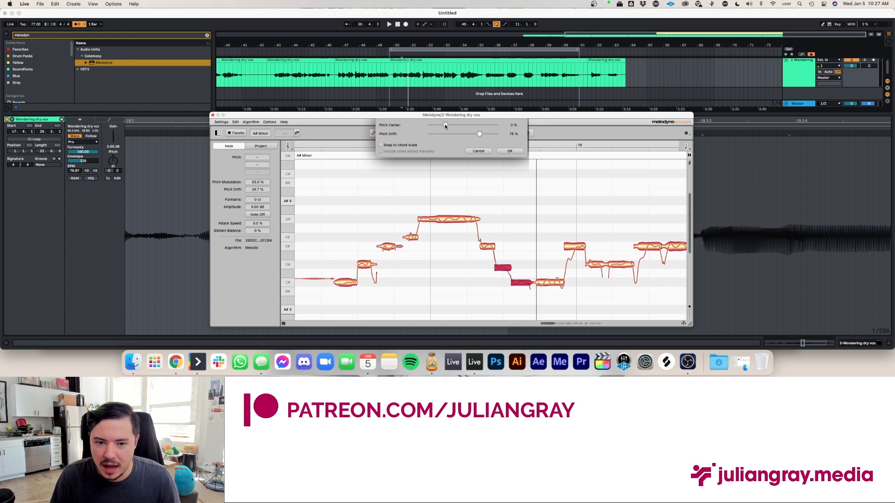
{"action": "left_click_drag", "start_coordinate": [445, 124], "coordinate": [539, 128]}
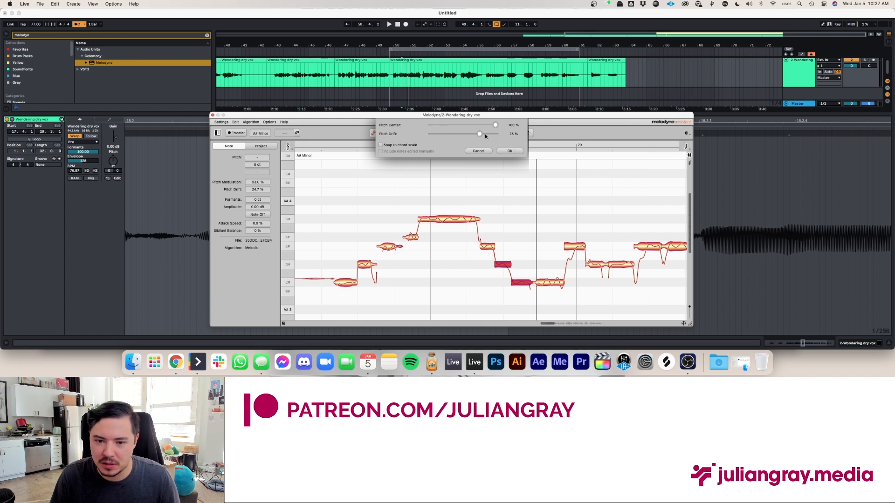
{"action": "left_click", "coordinate": [510, 151]}
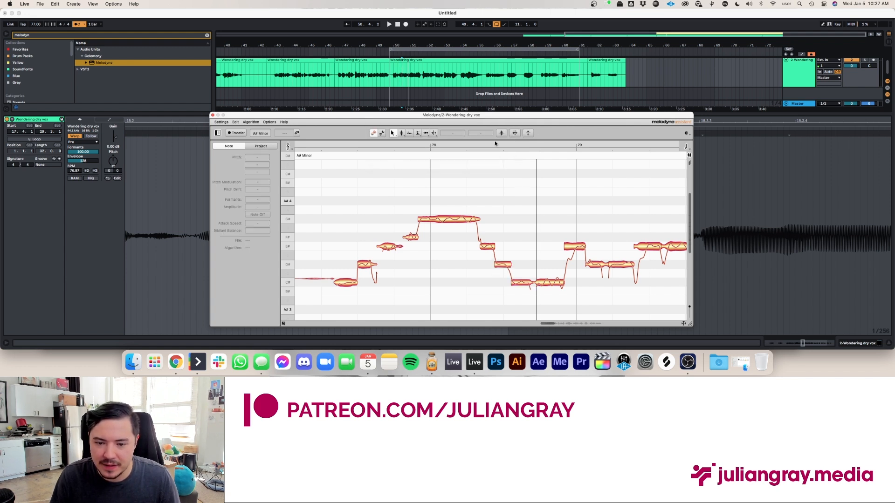
{"action": "key", "text": "space"}
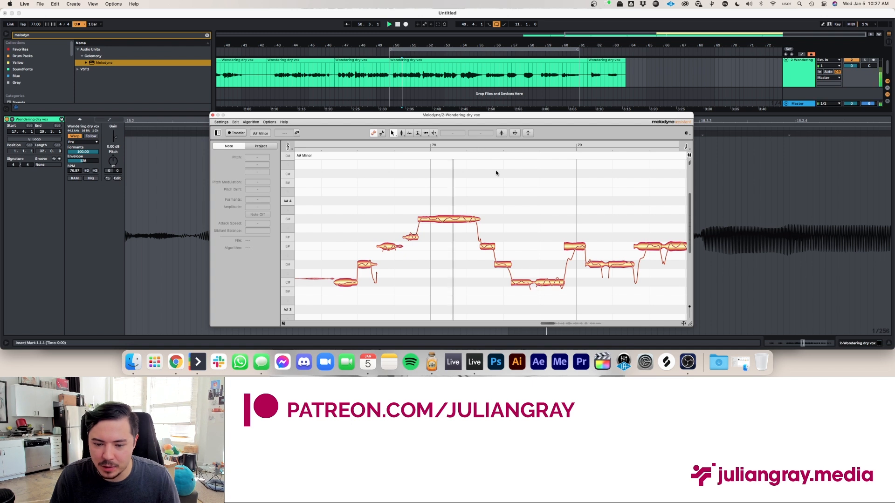
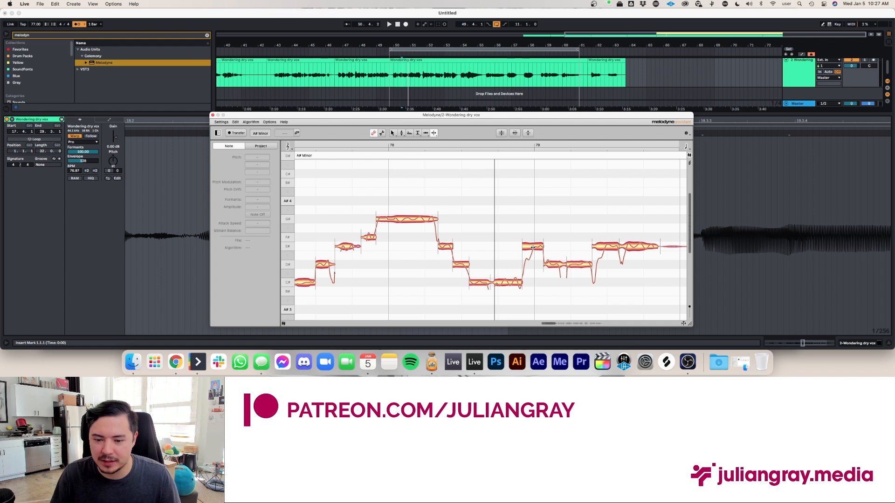
Split the sliding E#4 notes between bars 79 and 80 and the G#4 note after bar 80 with the Note Separation tool.
{"action": "left_click", "coordinate": [533, 247]}
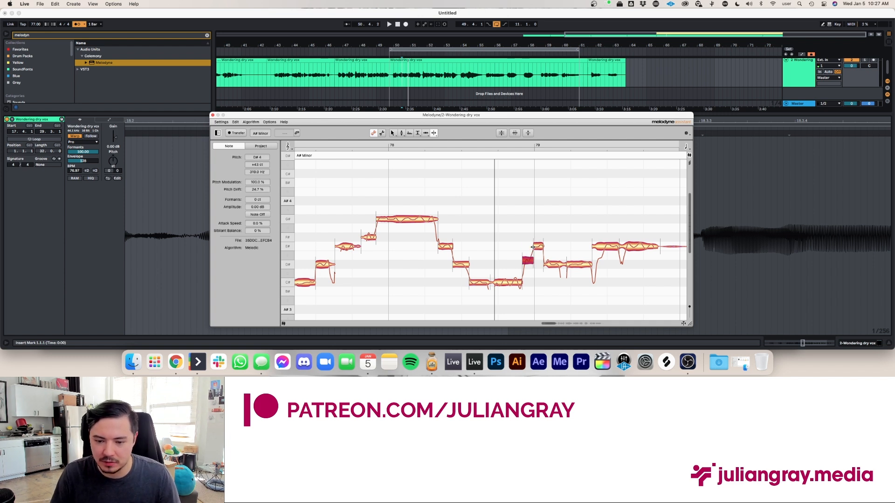
{"action": "scroll", "coordinate": [531, 246], "scroll_direction": "right", "scroll_amount": 3}
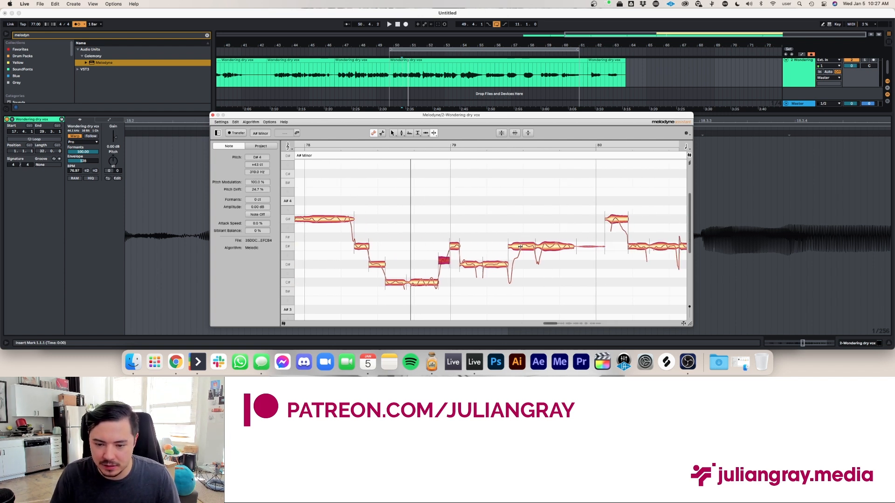
{"action": "double_click", "coordinate": [520, 247]}
{"action": "scroll", "coordinate": [549, 248], "scroll_direction": "right", "scroll_amount": 2}
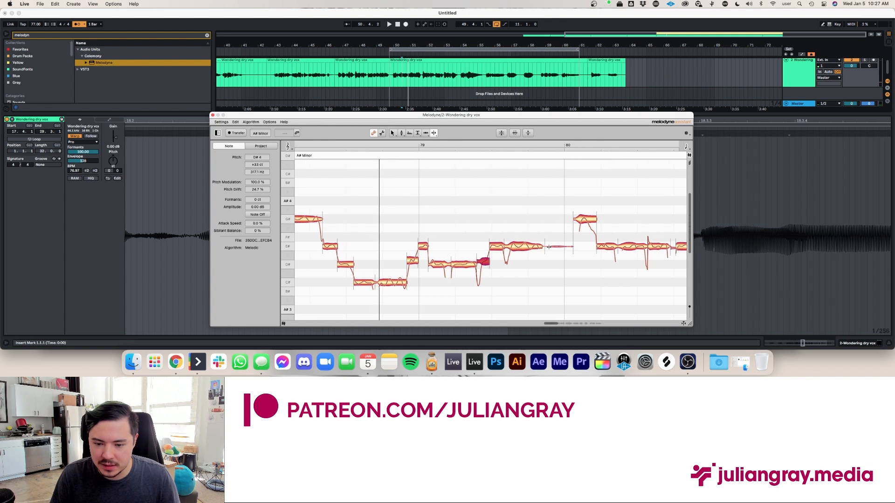
{"action": "double_click", "coordinate": [501, 247]}
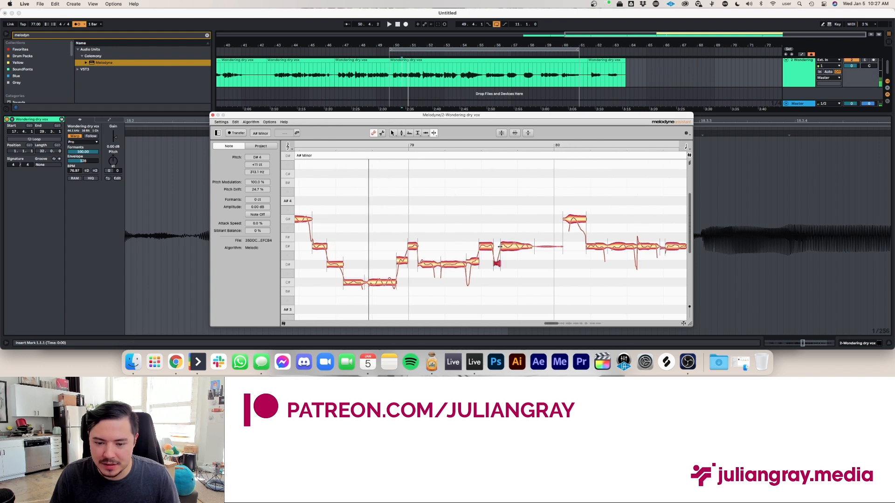
{"action": "scroll", "coordinate": [521, 220], "scroll_direction": "right", "scroll_amount": 2}
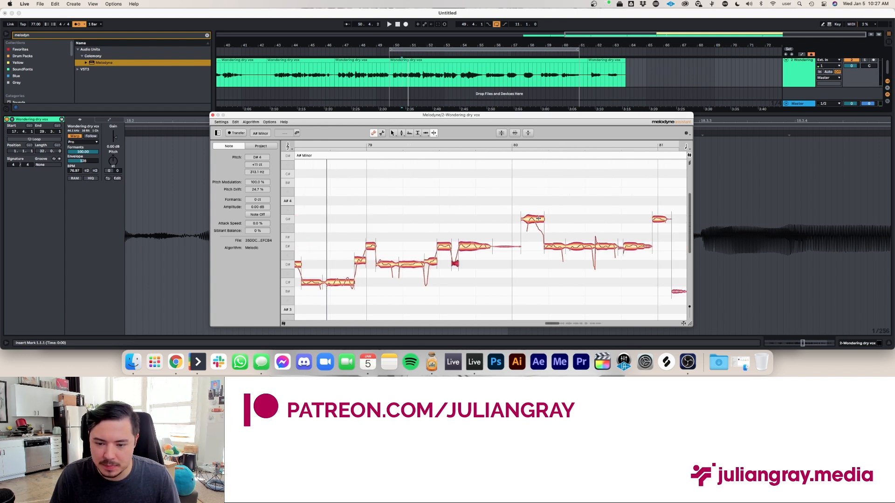
{"action": "left_click", "coordinate": [536, 219]}
Split the E#4 note at bar 82 and the end of the D#4 phrase after it where the pitch rises.
{"action": "scroll", "coordinate": [536, 220], "scroll_direction": "right", "scroll_amount": 8}
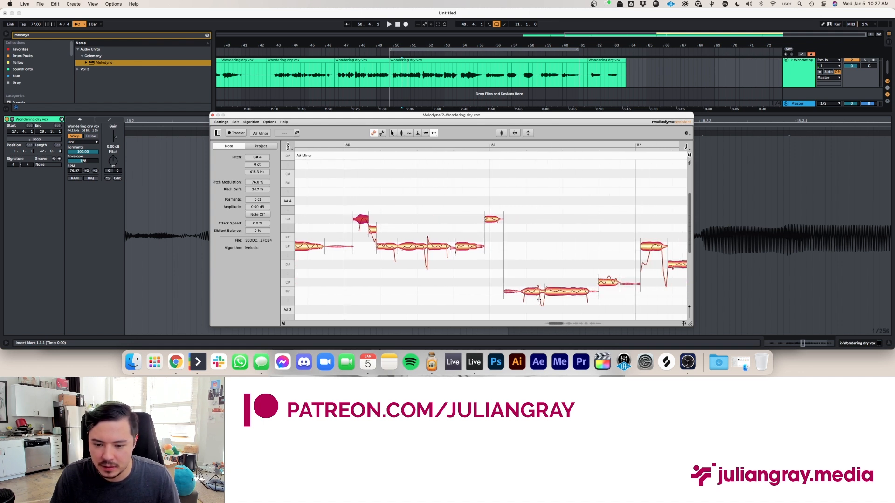
{"action": "scroll", "coordinate": [540, 300], "scroll_direction": "right", "scroll_amount": 4}
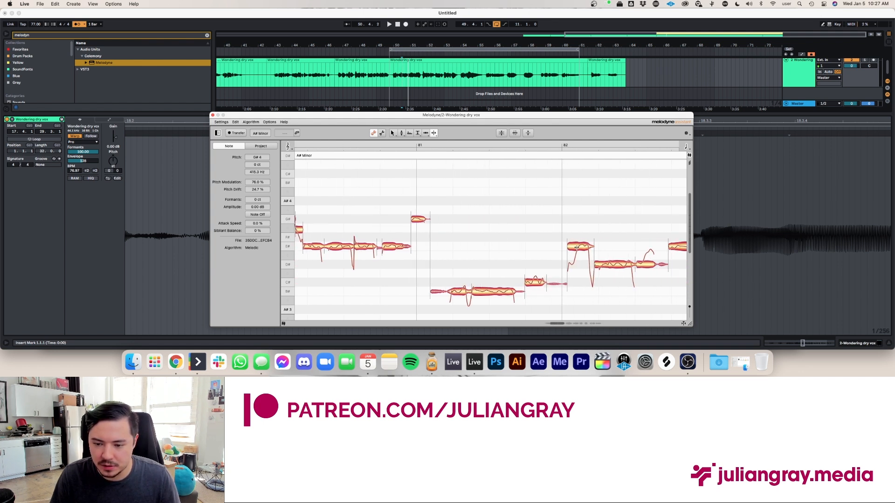
{"action": "double_click", "coordinate": [577, 248]}
{"action": "double_click", "coordinate": [643, 264]}
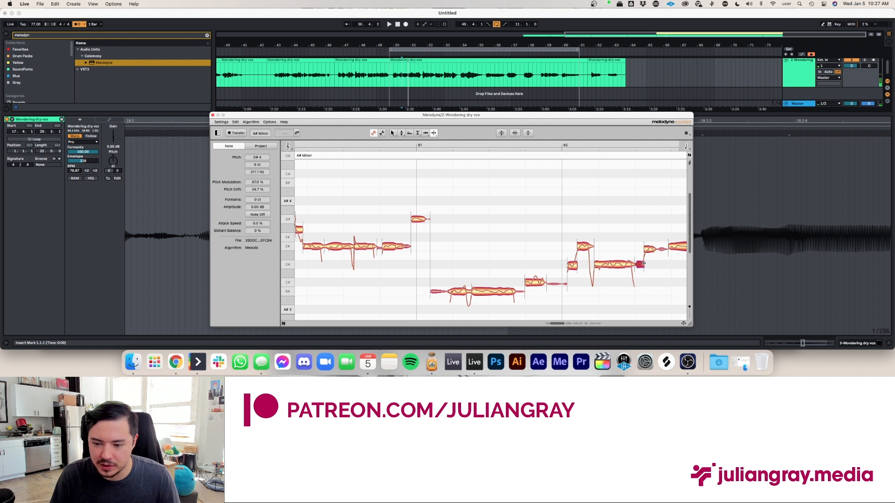
Examine the remaining notes through bar 92 for further pitch slides that need separating.
{"action": "scroll", "coordinate": [642, 263], "scroll_direction": "right", "scroll_amount": 12}
{"action": "scroll", "coordinate": [643, 262], "scroll_direction": "right", "scroll_amount": 20}
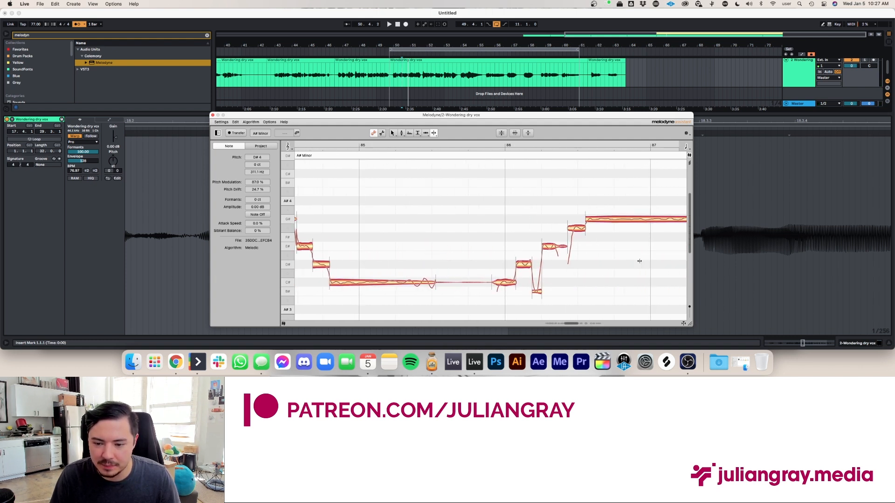
{"action": "scroll", "coordinate": [640, 261], "scroll_direction": "right", "scroll_amount": 12}
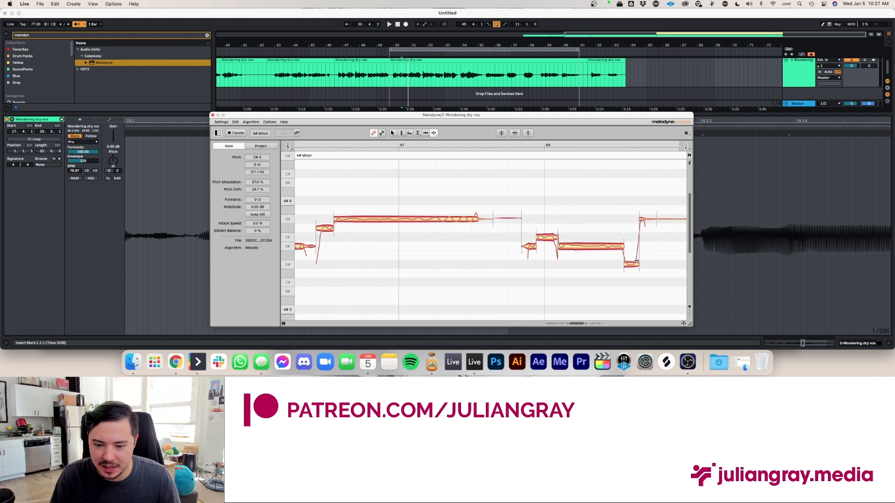
{"action": "scroll", "coordinate": [637, 262], "scroll_direction": "right", "scroll_amount": 20}
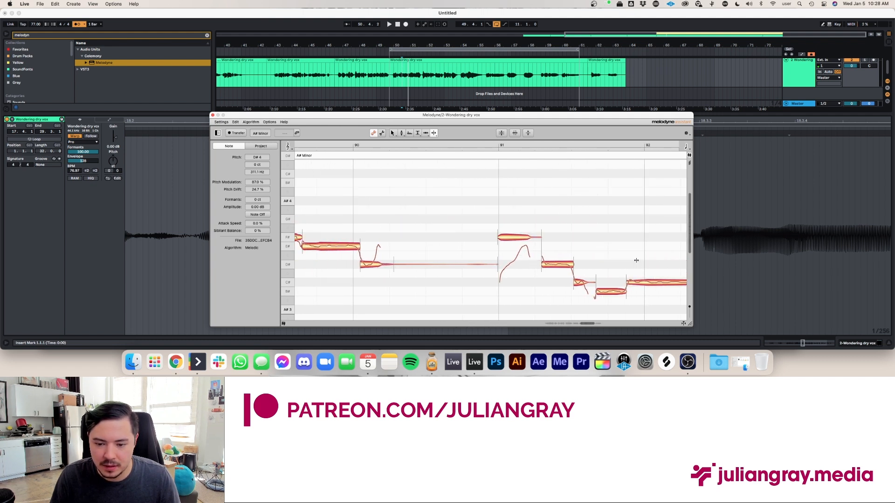
{"action": "scroll", "coordinate": [636, 260], "scroll_direction": "right", "scroll_amount": 2}
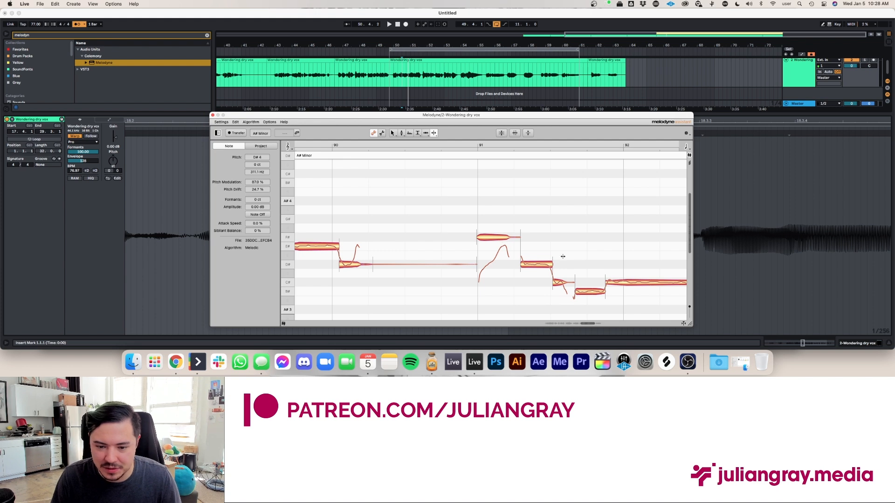
{"action": "scroll", "coordinate": [562, 257], "scroll_direction": "left", "scroll_amount": 20}
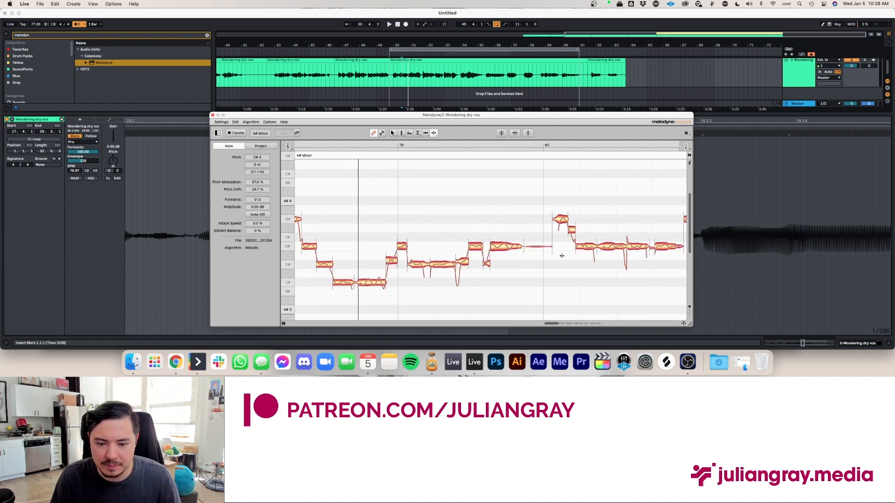
{"action": "scroll", "coordinate": [562, 256], "scroll_direction": "left", "scroll_amount": 15}
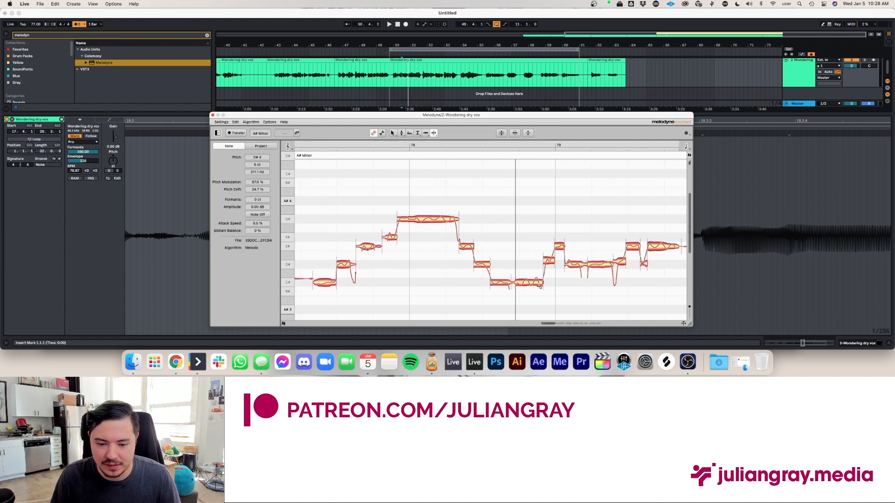
Select all notes and apply Correct Pitch with the pitch center at 100%.
{"action": "left_click_drag", "start_coordinate": [553, 322], "coordinate": [603, 312]}
{"action": "key", "text": "super+a"}
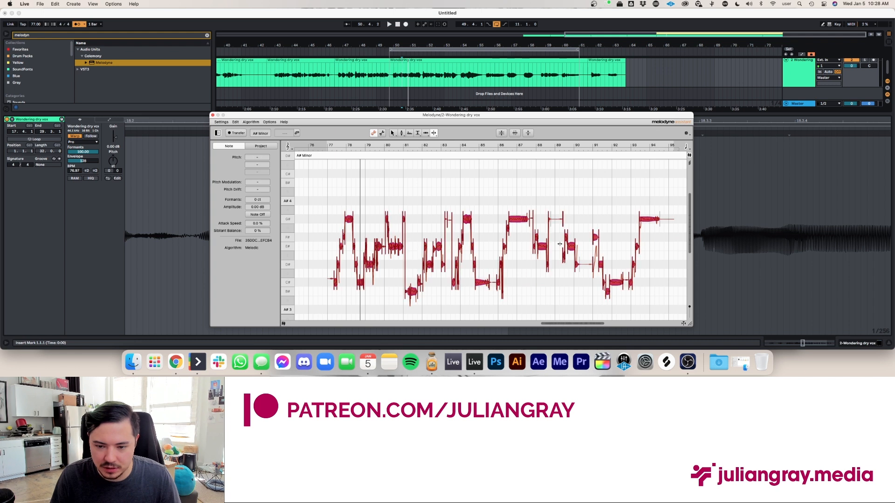
{"action": "left_click", "coordinate": [501, 133]}
{"action": "left_click_drag", "start_coordinate": [491, 125], "coordinate": [515, 128]}
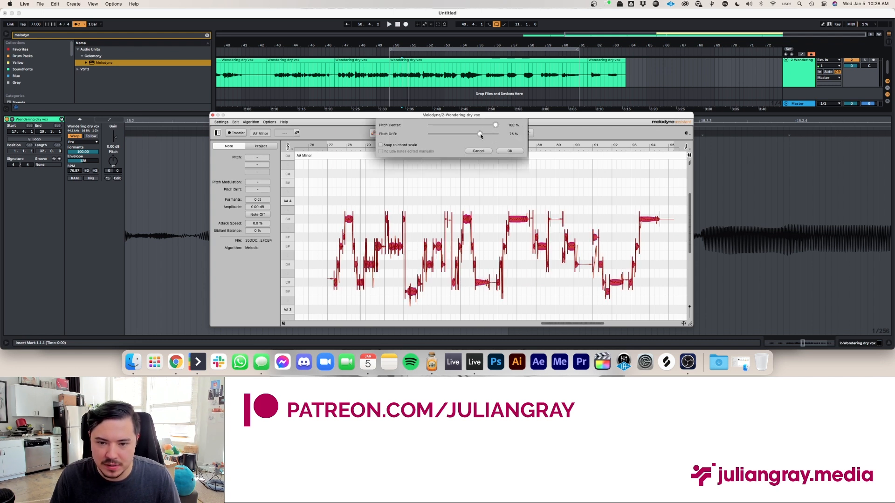
{"action": "left_click", "coordinate": [514, 152]}
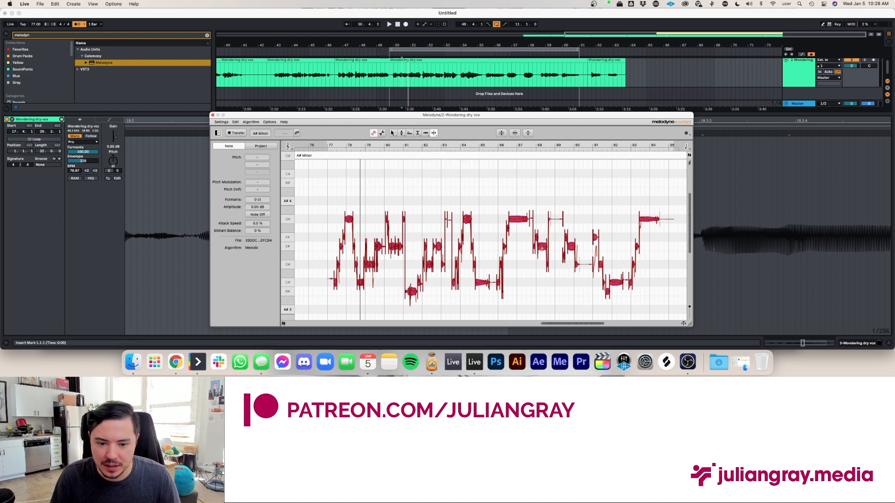
Play back the corrected vocal from the opening phrase and listen for notes that sit on a wrong pitch.
{"action": "left_click_drag", "start_coordinate": [601, 324], "coordinate": [543, 326]}
{"action": "left_click", "coordinate": [492, 274]}
{"action": "right_click", "coordinate": [491, 274]}
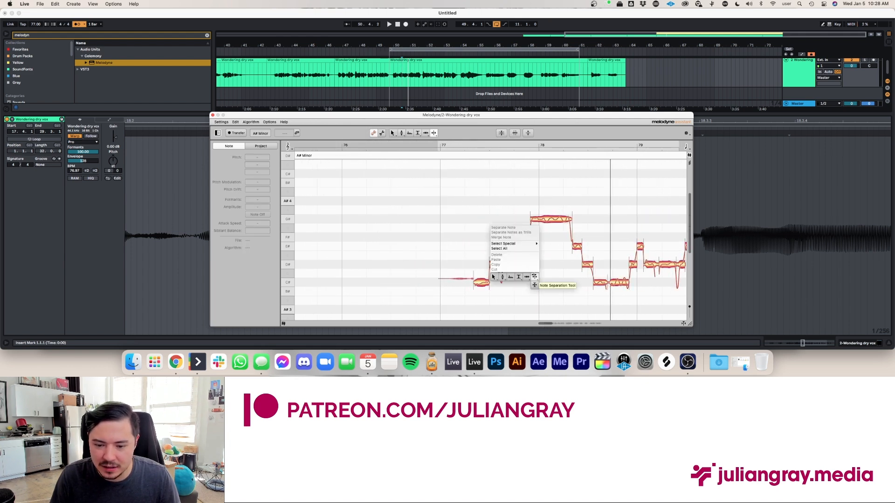
{"action": "left_click", "coordinate": [494, 278]}
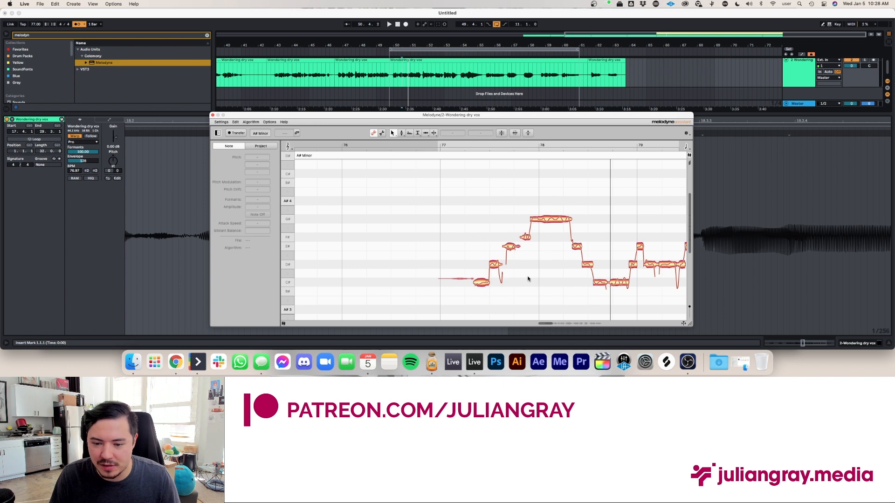
{"action": "scroll", "coordinate": [529, 280], "scroll_direction": "right", "scroll_amount": 2}
{"action": "right_click", "coordinate": [516, 270]}
{"action": "mouse_move", "coordinate": [526, 271]}
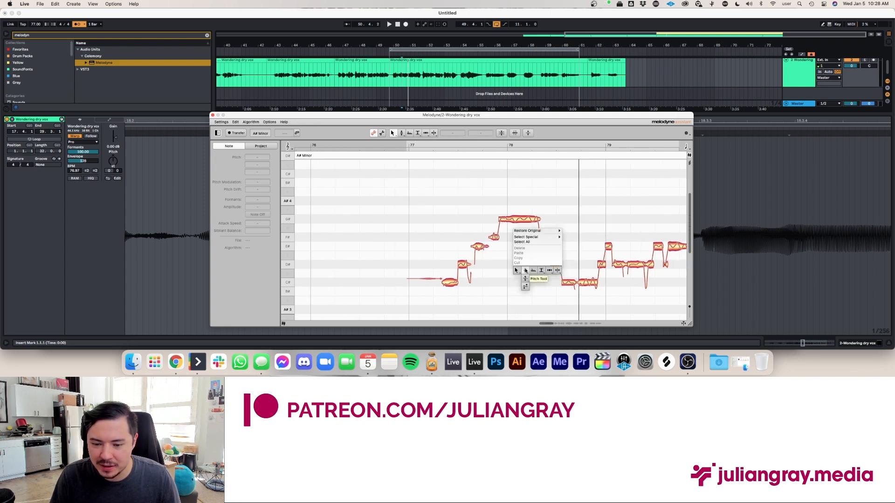
{"action": "mouse_move", "coordinate": [558, 270]}
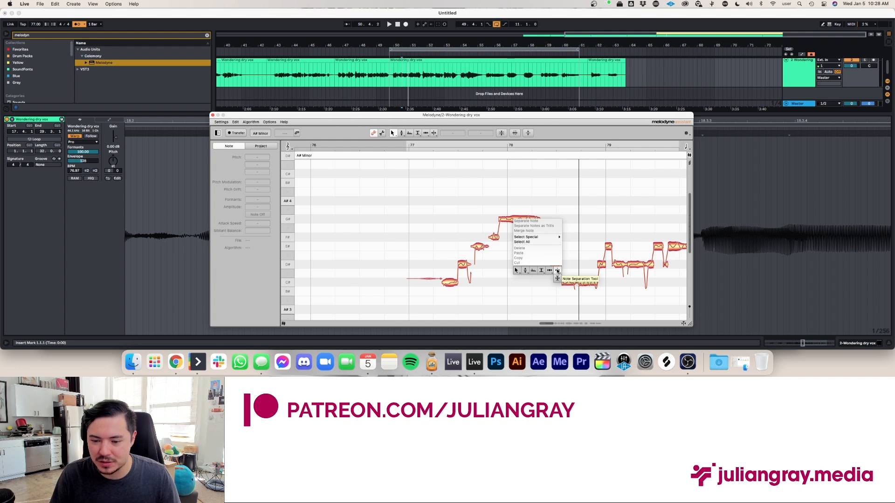
{"action": "left_click", "coordinate": [557, 279]}
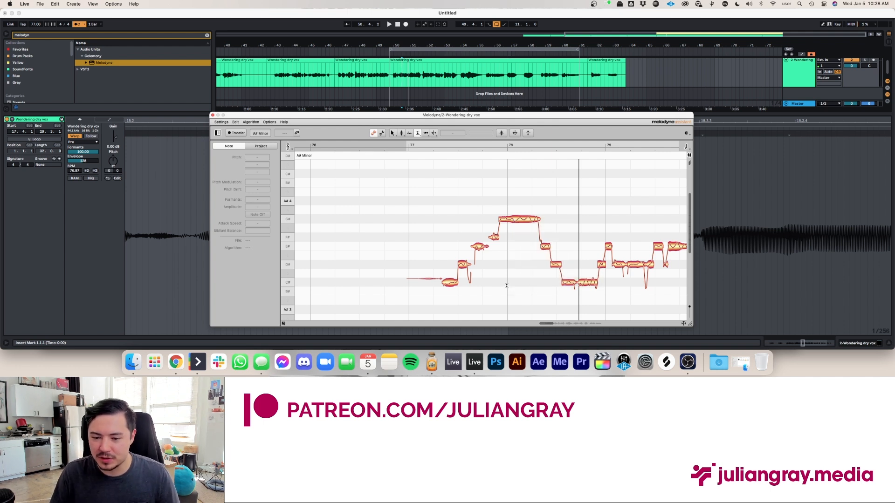
{"action": "scroll", "coordinate": [500, 260], "scroll_direction": "right", "scroll_amount": 1}
{"action": "scroll", "coordinate": [500, 261], "scroll_direction": "right", "scroll_amount": 3}
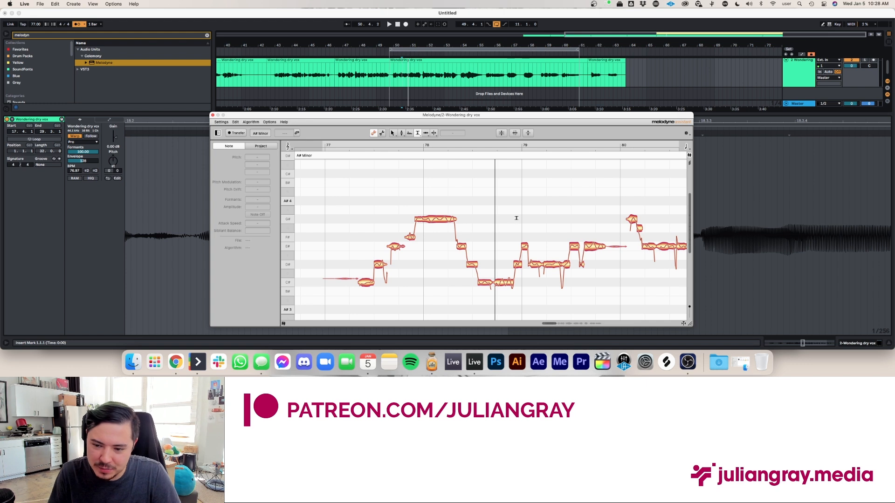
{"action": "key", "text": "space"}
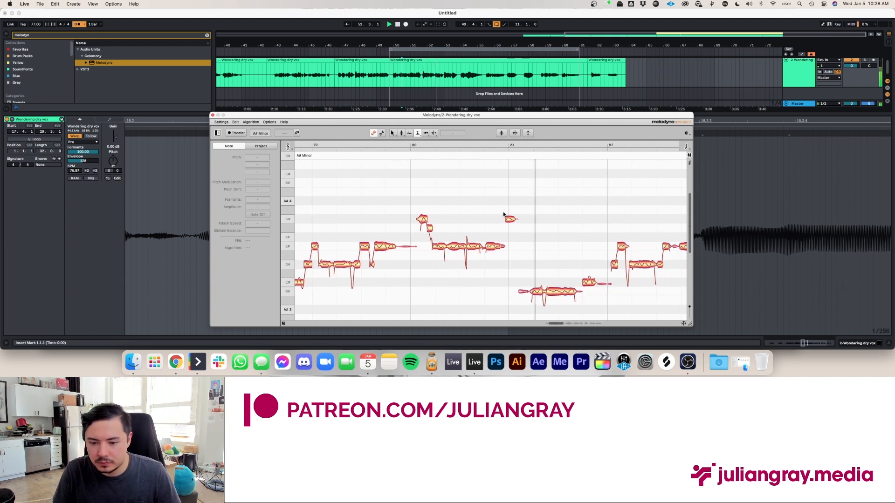
With the Main Tool, raise the short B#4-row neighbour after bar 86 to C#4 and lower the G4 before the long G#4 to F#4.
{"action": "right_click", "coordinate": [526, 279]}
{"action": "left_click", "coordinate": [526, 279]}
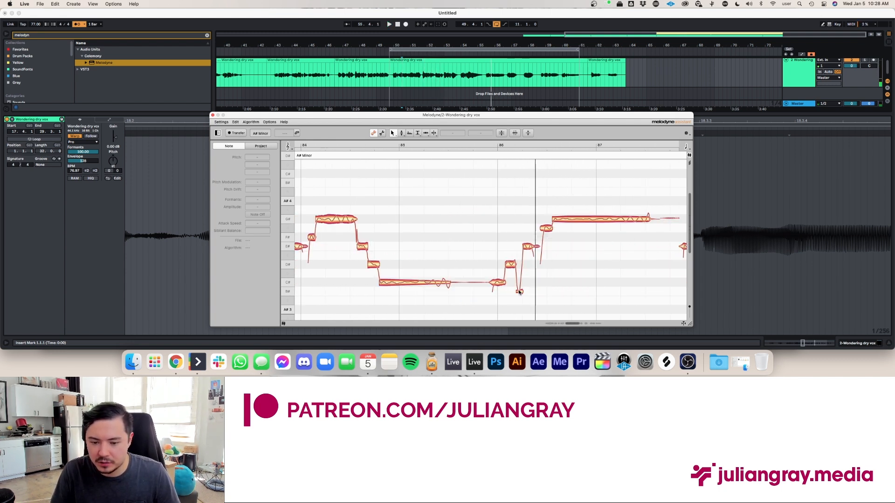
{"action": "left_click", "coordinate": [518, 283]}
{"action": "key", "text": "space"}
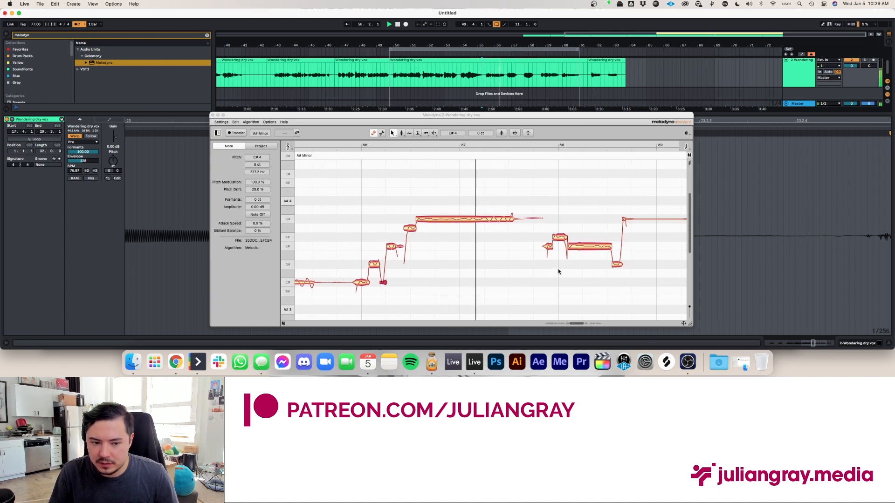
{"action": "left_click_drag", "start_coordinate": [412, 229], "coordinate": [410, 233]}
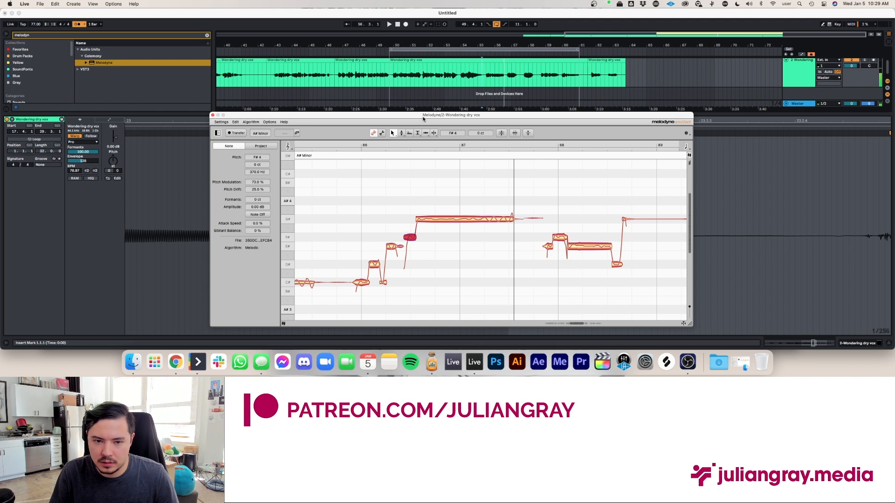
{"action": "key", "text": "space"}
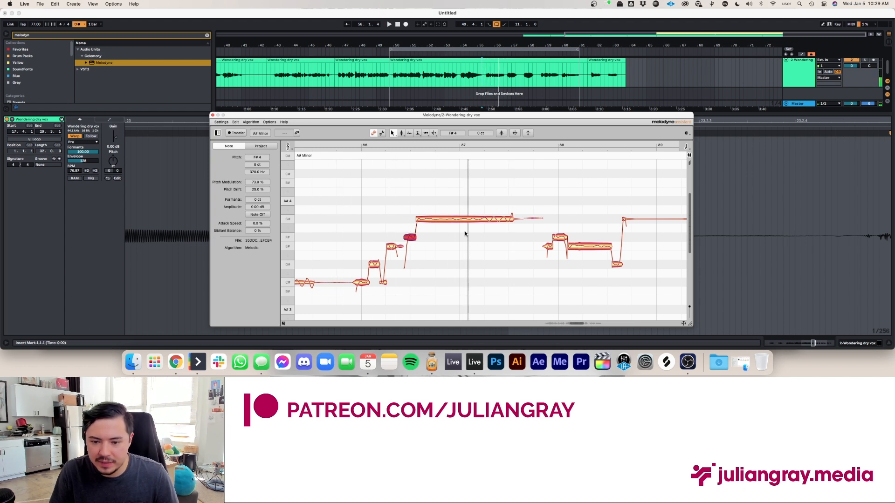
Move the remaining out-of-key G4 note just after bar 80 down to F#4 and play it back.
{"action": "left_click_drag", "start_coordinate": [582, 323], "coordinate": [489, 260]}
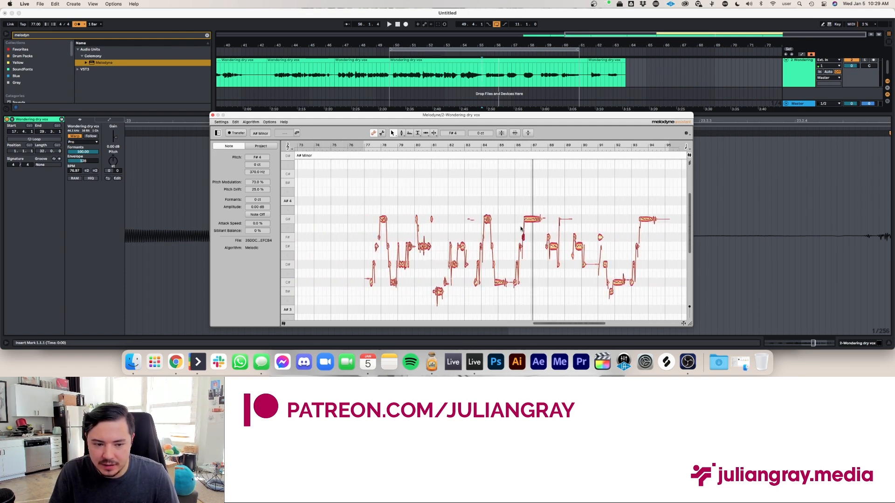
{"action": "left_click", "coordinate": [418, 228]}
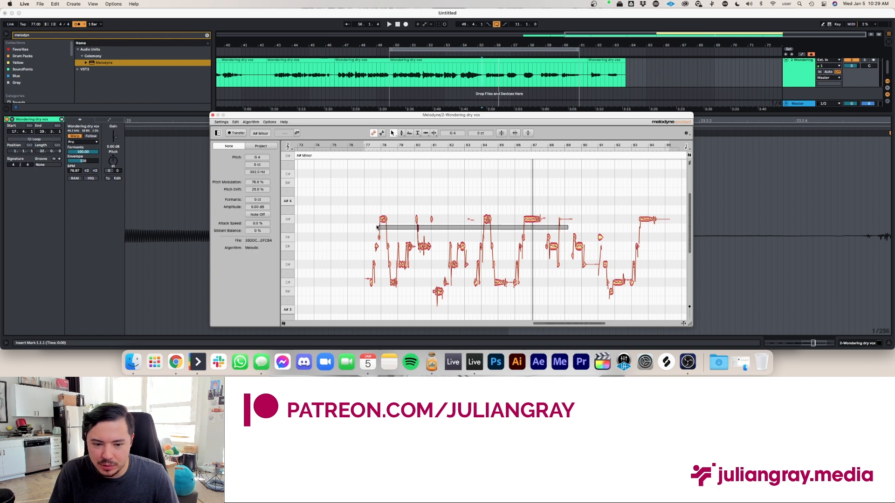
{"action": "left_click", "coordinate": [418, 232]}
{"action": "left_click", "coordinate": [418, 230]}
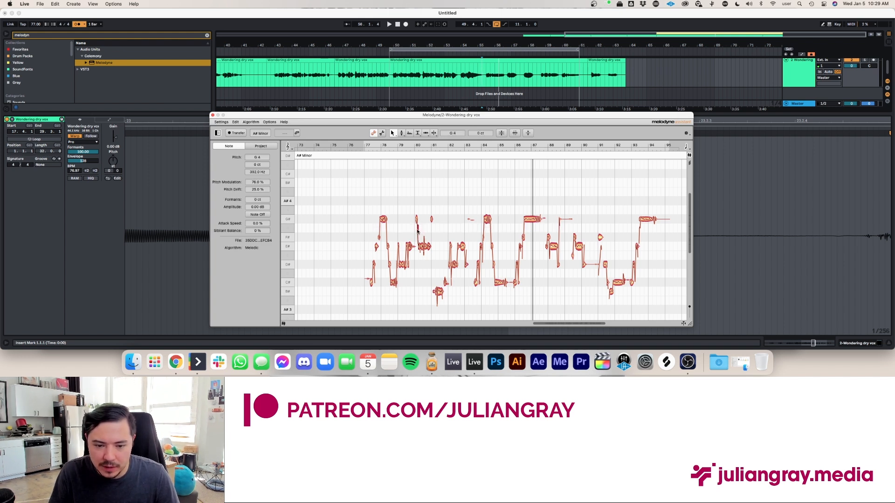
{"action": "left_click", "coordinate": [421, 228]}
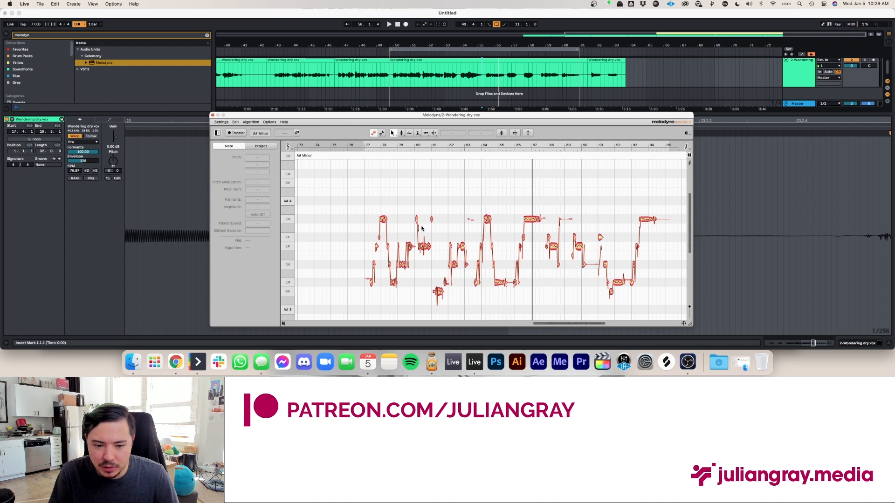
{"action": "left_click_drag", "start_coordinate": [603, 323], "coordinate": [565, 323]}
{"action": "left_click", "coordinate": [553, 231]}
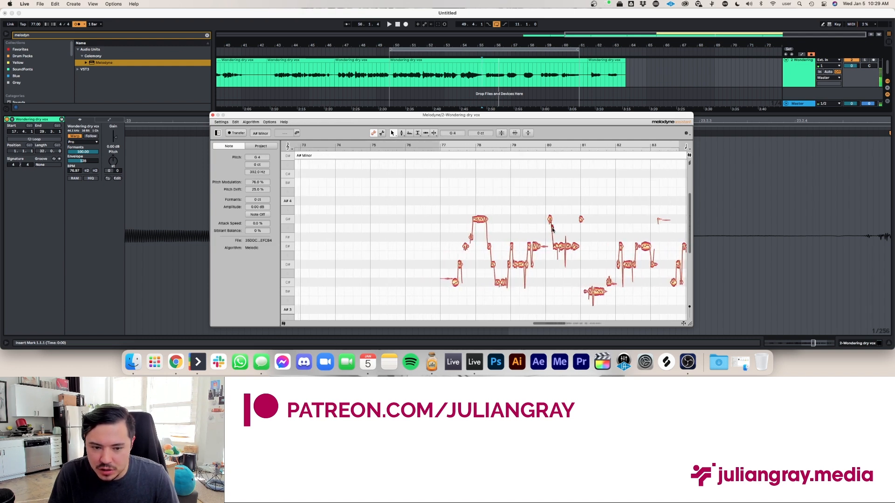
{"action": "left_click", "coordinate": [551, 153]}
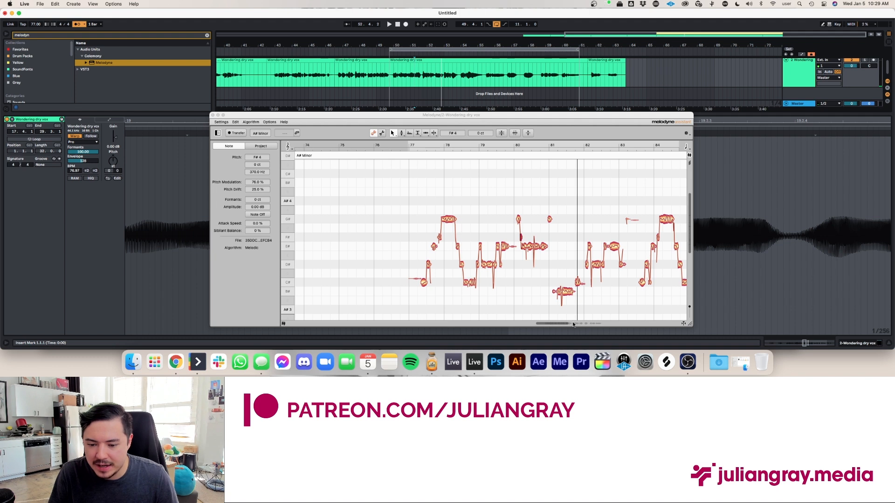
Play back the vocal from bar 80 onward with the Pitch Tool active to check the moved F#4 note, and return to the Main Tool.
{"action": "left_click_drag", "start_coordinate": [568, 323], "coordinate": [554, 322]}
{"action": "right_click", "coordinate": [575, 222]}
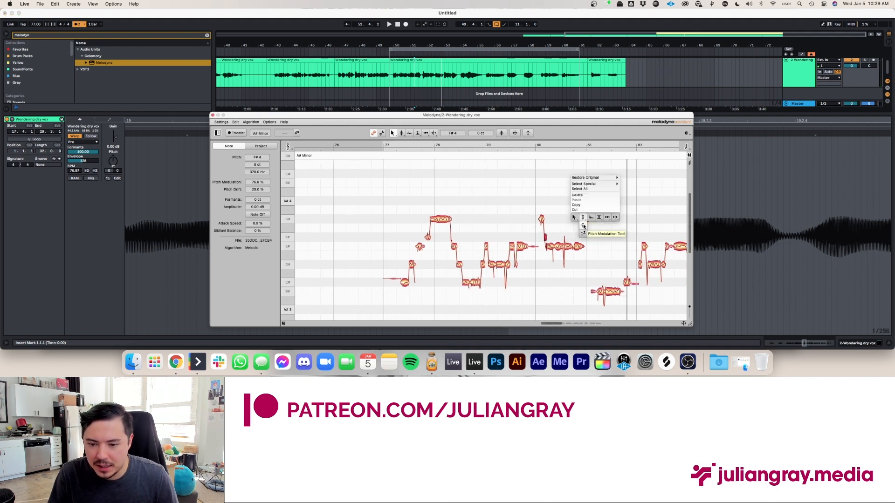
{"action": "left_click", "coordinate": [583, 217]}
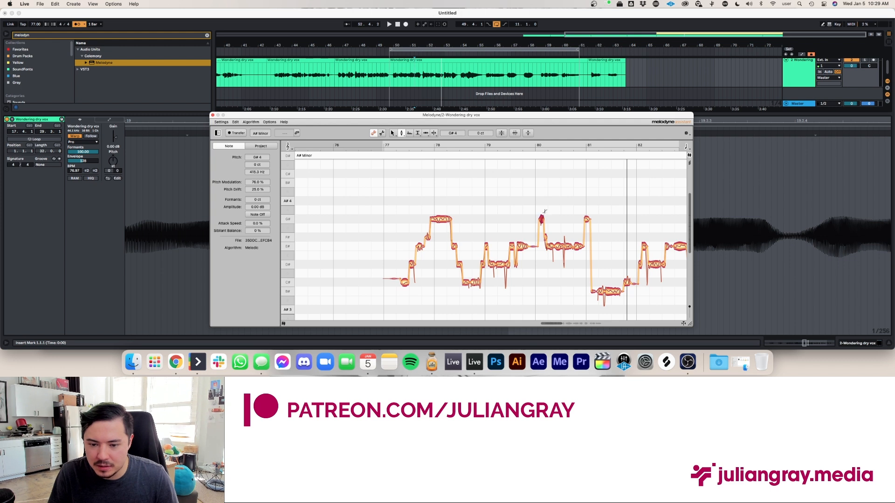
{"action": "key", "text": "space"}
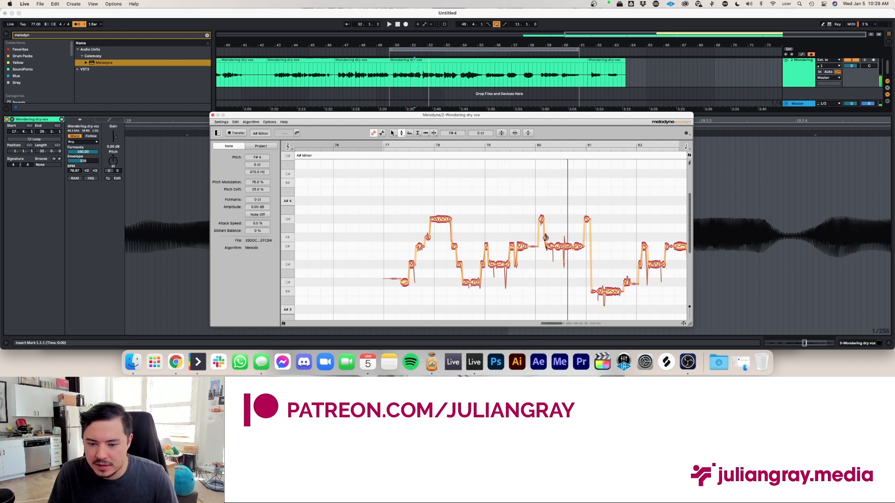
{"action": "key", "text": "space"}
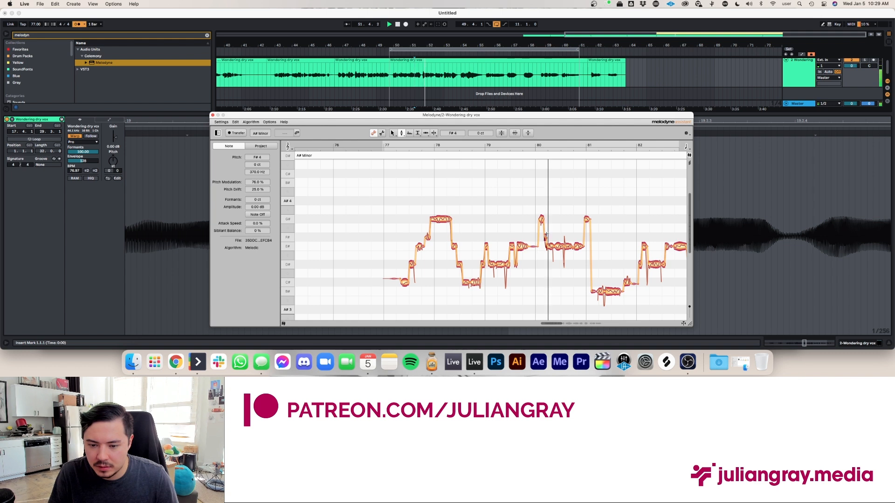
{"action": "key", "text": "space"}
{"action": "key", "text": "space"}
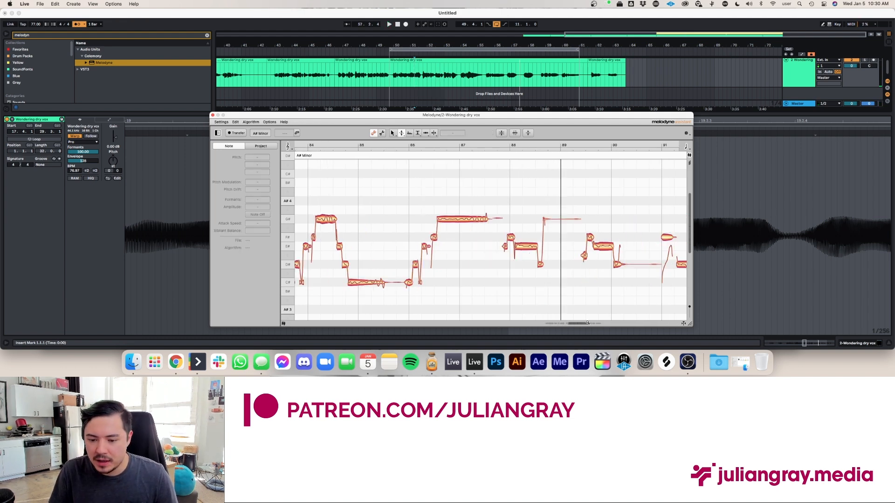
{"action": "mouse_move", "coordinate": [591, 323]}
{"action": "left_mouse_down"}
{"action": "mouse_move", "coordinate": [627, 323]}
{"action": "mouse_move", "coordinate": [591, 322]}
{"action": "left_mouse_up"}
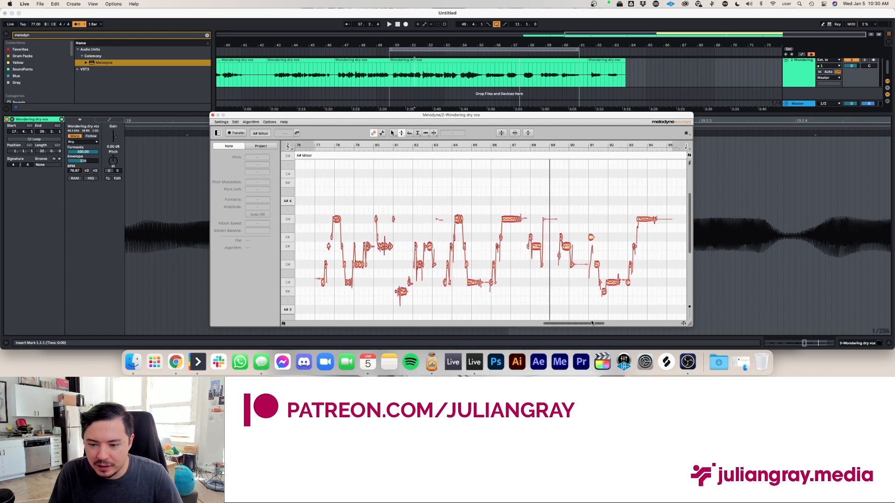
{"action": "right_click", "coordinate": [574, 179]}
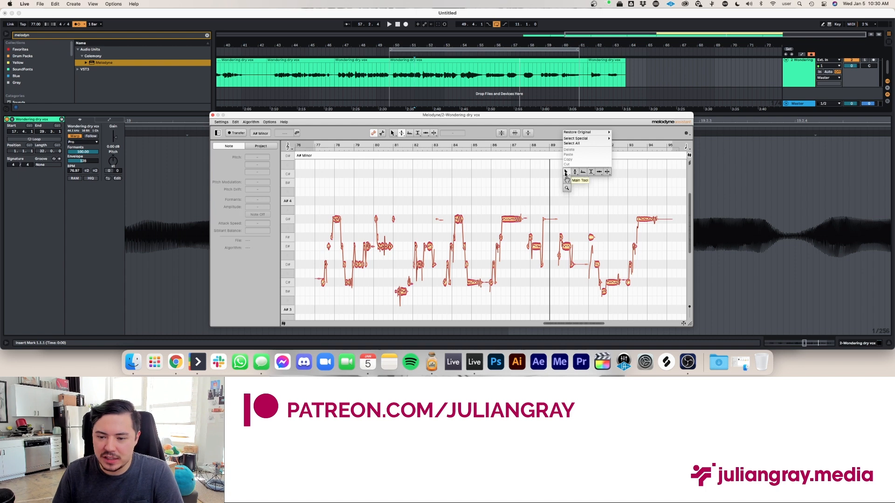
{"action": "left_click", "coordinate": [566, 173]}
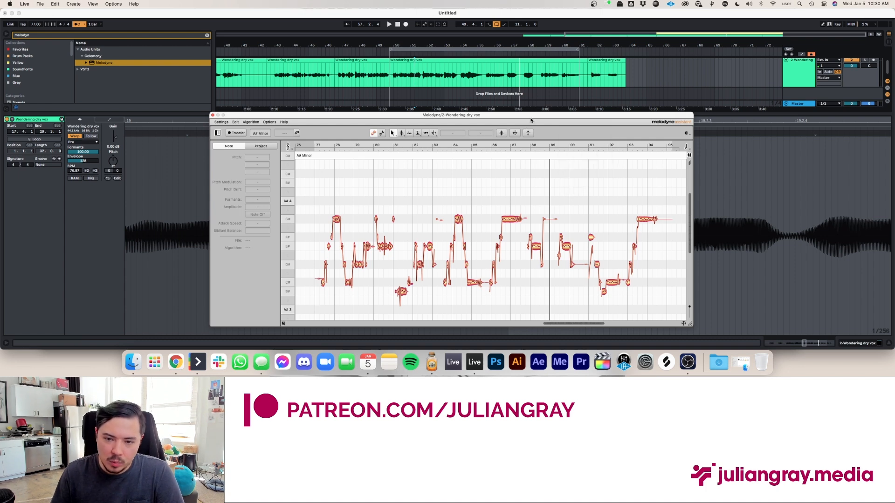
Color the tuned Wondering dry vox clip red and extend the arrangement loop to the clip's end.
{"action": "left_click_drag", "start_coordinate": [532, 115], "coordinate": [522, 160]}
{"action": "left_click", "coordinate": [382, 66]}
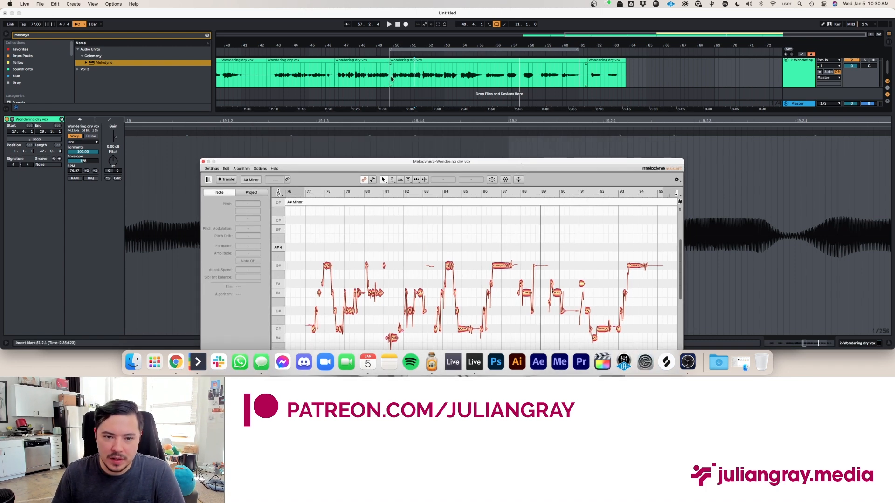
{"action": "left_click_drag", "start_coordinate": [391, 79], "coordinate": [585, 86]}
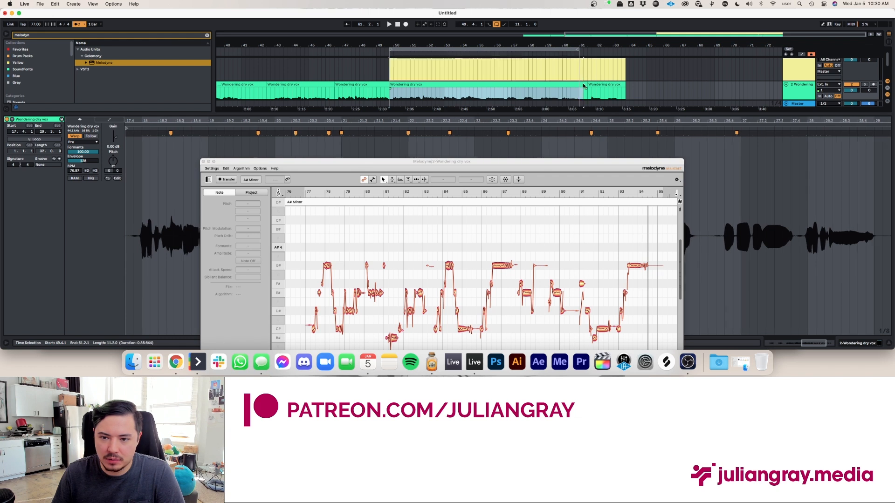
{"action": "right_click", "coordinate": [582, 85]}
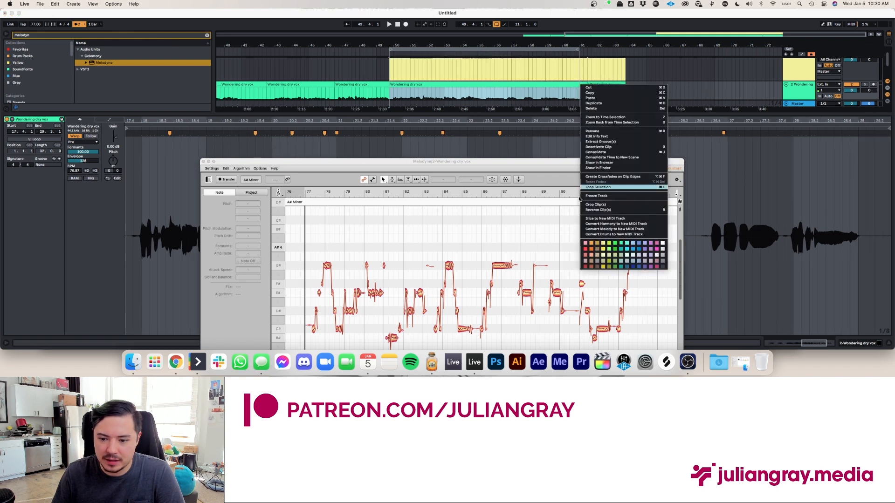
{"action": "left_click", "coordinate": [585, 250]}
{"action": "key", "text": "Up"}
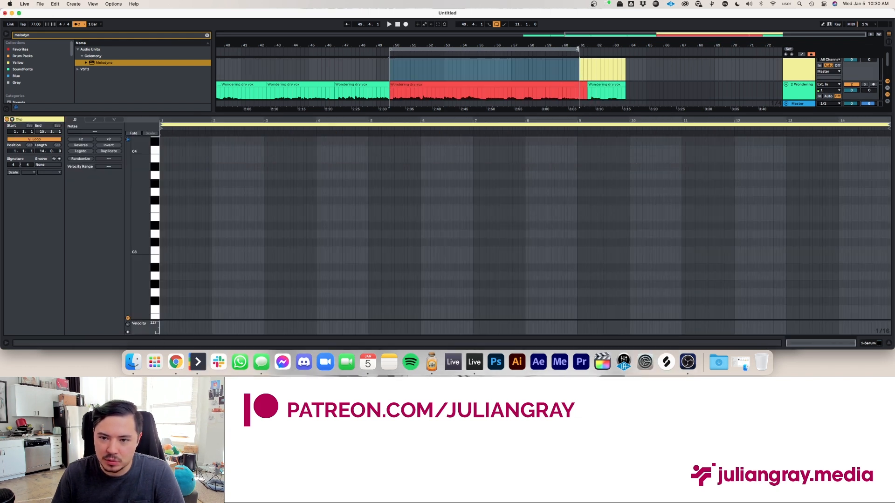
{"action": "left_click_drag", "start_coordinate": [578, 49], "coordinate": [586, 51]}
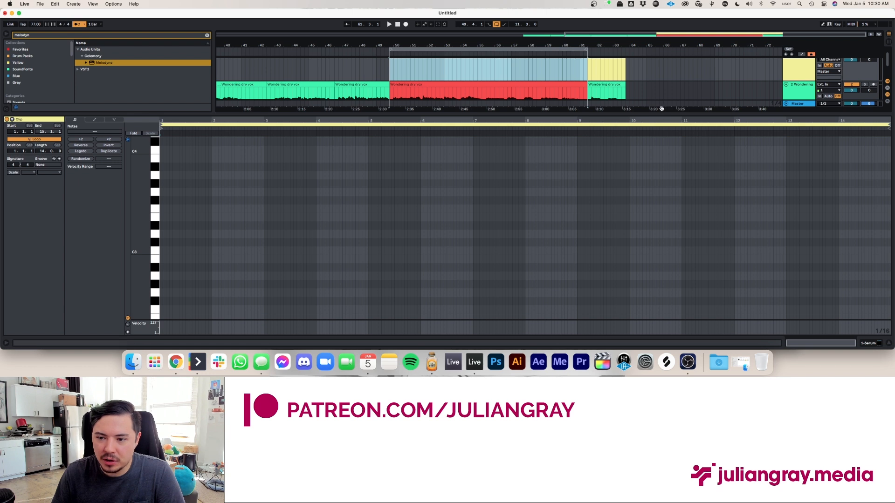
Enlarge the arrangement area, close the Melodyne window and freeze the Wondering vocal track.
{"action": "left_click_drag", "start_coordinate": [659, 113], "coordinate": [659, 231]}
{"action": "left_click", "coordinate": [784, 115]}
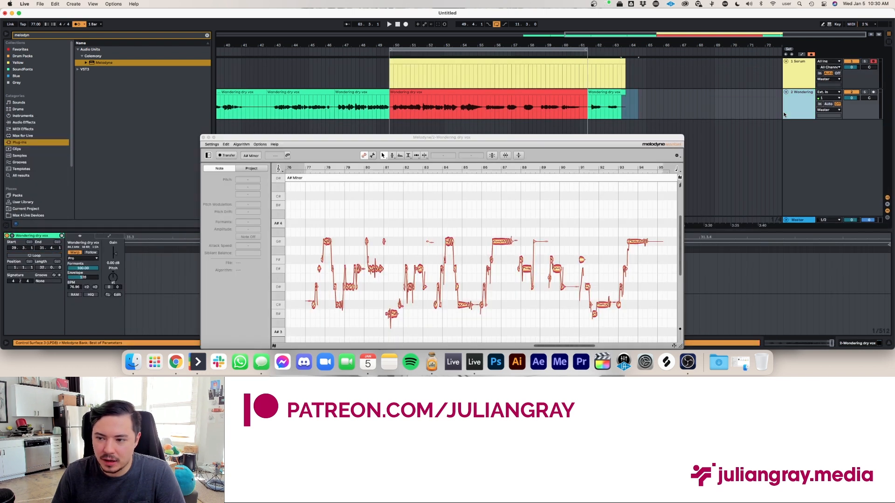
{"action": "left_click", "coordinate": [203, 138]}
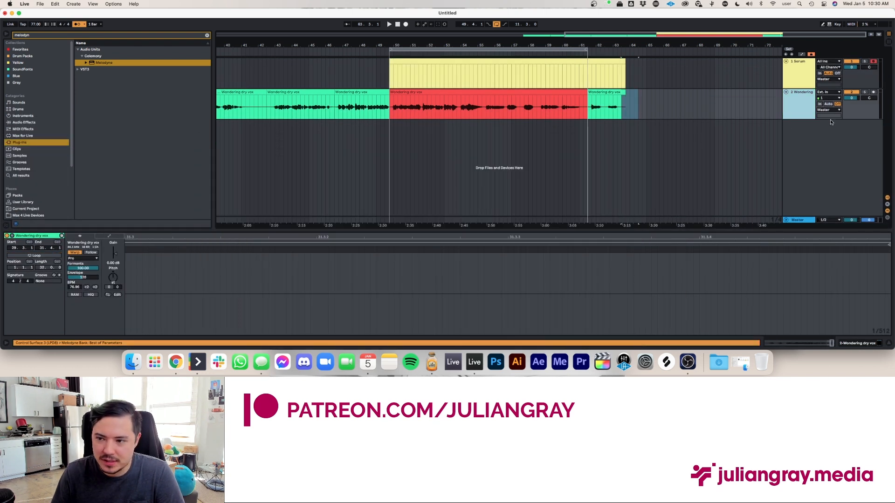
{"action": "right_click", "coordinate": [795, 104]}
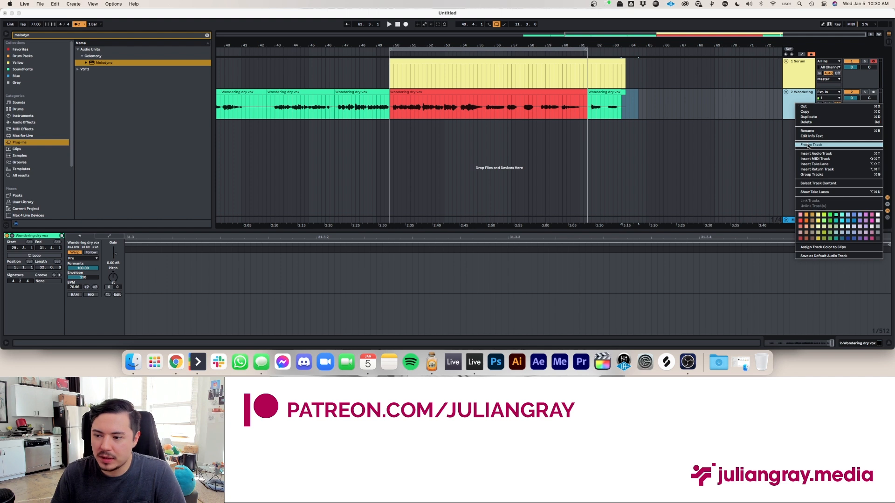
{"action": "left_click", "coordinate": [813, 145]}
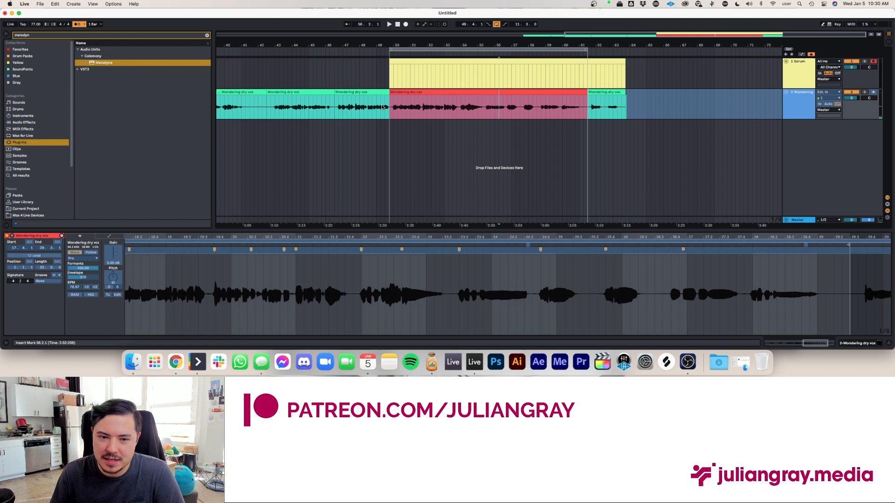
Insert a new audio track below the frozen Wondering track and copy the red frozen clip onto it at the same position.
{"action": "left_click_drag", "start_coordinate": [390, 105], "coordinate": [587, 97]}
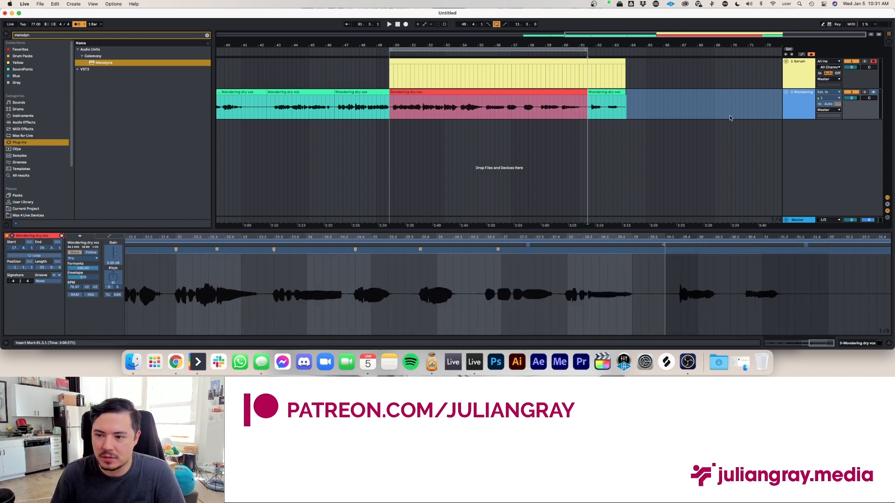
{"action": "right_click", "coordinate": [800, 103]}
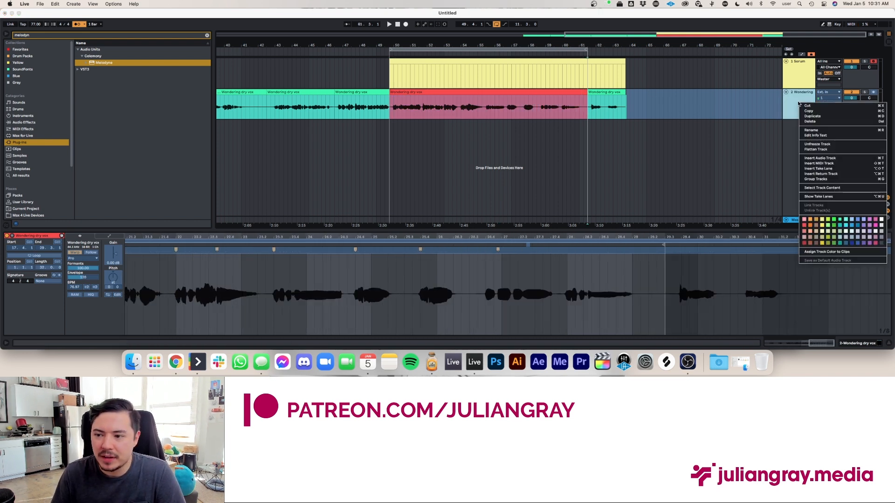
{"action": "left_click", "coordinate": [822, 159]}
{"action": "left_click", "coordinate": [520, 117]}
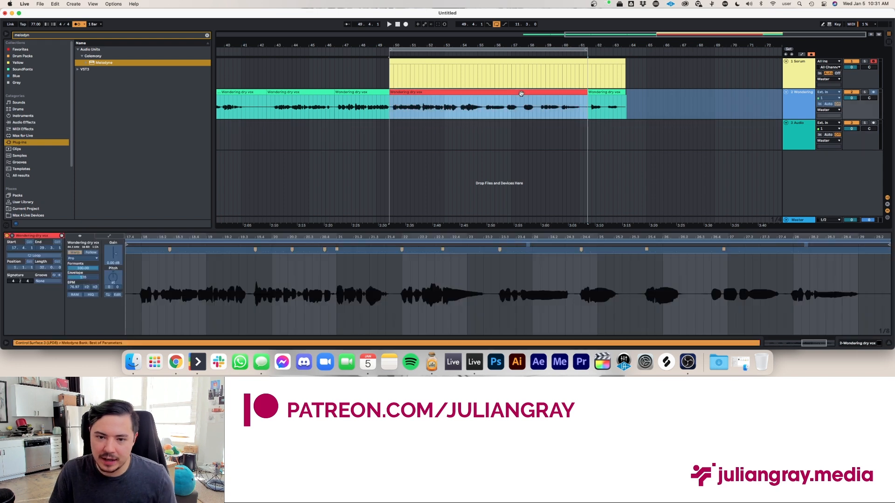
{"action": "left_click_drag", "start_coordinate": [518, 116], "coordinate": [520, 129]}
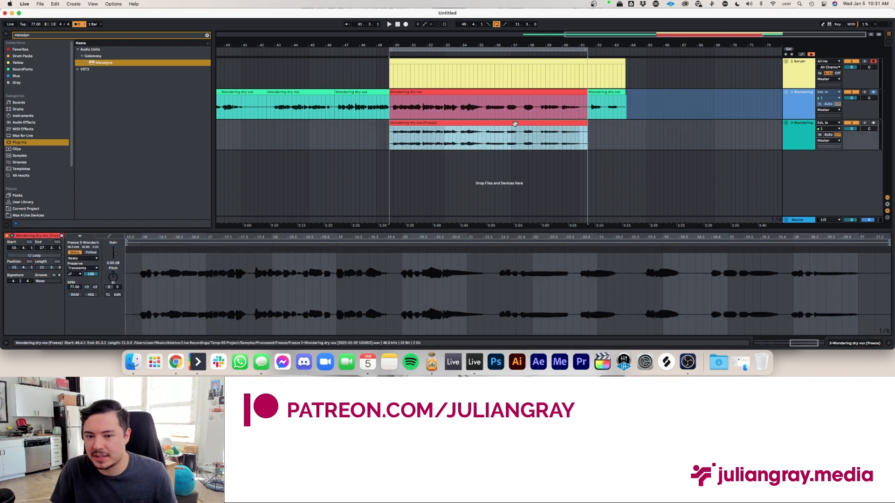
Check the start and end of the copied freeze clip and unfreeze the original Wondering track.
{"action": "left_click", "coordinate": [393, 134]}
{"action": "mouse_move", "coordinate": [393, 134]}
{"action": "left_mouse_down"}
{"action": "mouse_move", "coordinate": [586, 135]}
{"action": "mouse_move", "coordinate": [390, 133]}
{"action": "left_mouse_up"}
{"action": "left_click", "coordinate": [588, 135]}
{"action": "left_click", "coordinate": [390, 132]}
{"action": "right_click", "coordinate": [802, 96]}
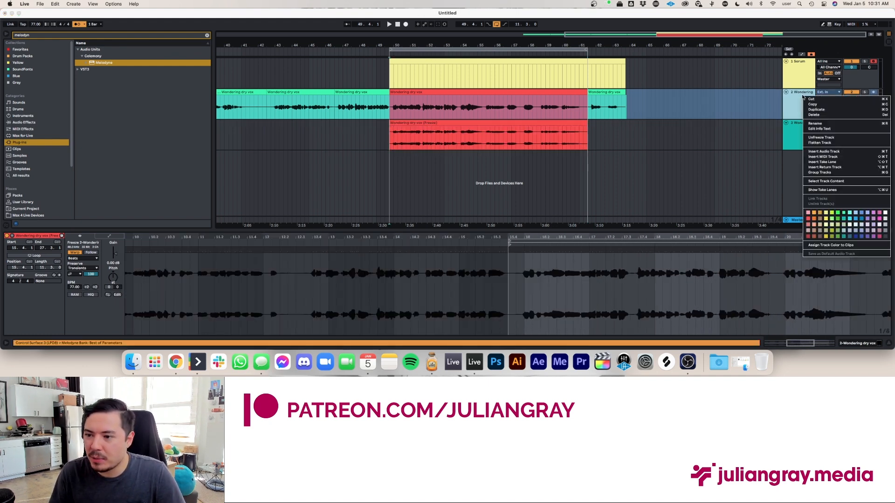
{"action": "left_click", "coordinate": [825, 139]}
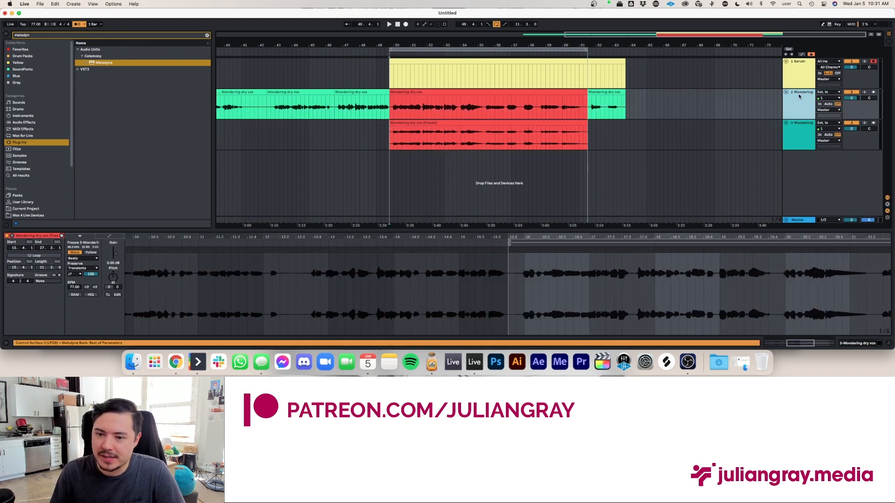
Deactivate the original Wondering track holding the Melodyne device and fold it.
{"action": "left_click", "coordinate": [851, 344]}
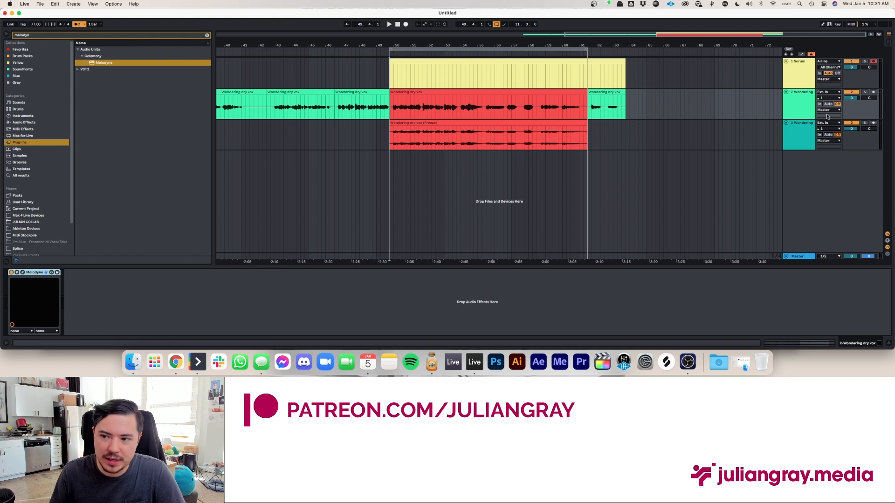
{"action": "left_click", "coordinate": [855, 92]}
{"action": "right_click", "coordinate": [806, 101]}
{"action": "left_click", "coordinate": [787, 93]}
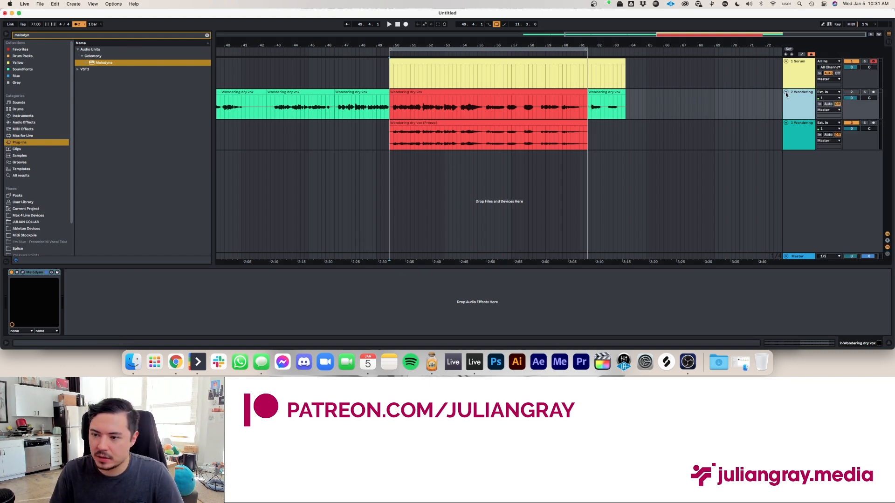
{"action": "left_click", "coordinate": [786, 93]}
{"action": "left_click", "coordinate": [788, 92]}
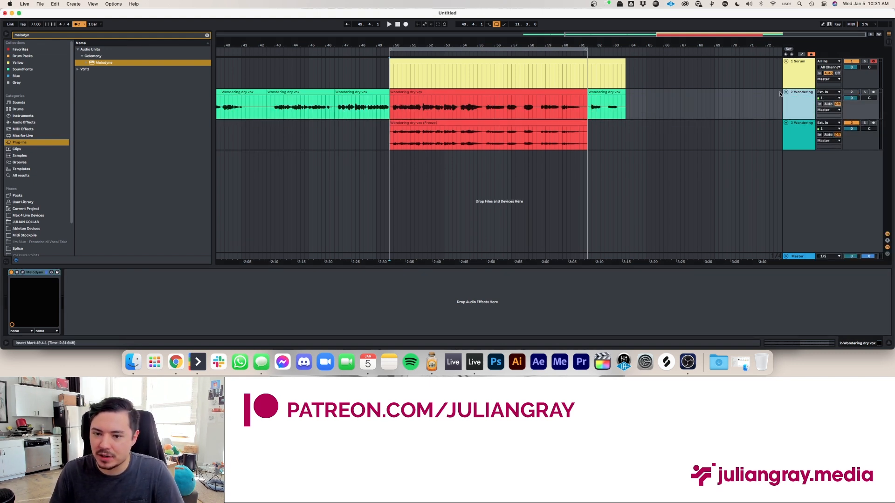
{"action": "left_click", "coordinate": [787, 93]}
Examine the rendered freeze clip on the new track from its start to its end.
{"action": "left_click_drag", "start_coordinate": [394, 108], "coordinate": [588, 119]}
{"action": "left_click", "coordinate": [588, 119]}
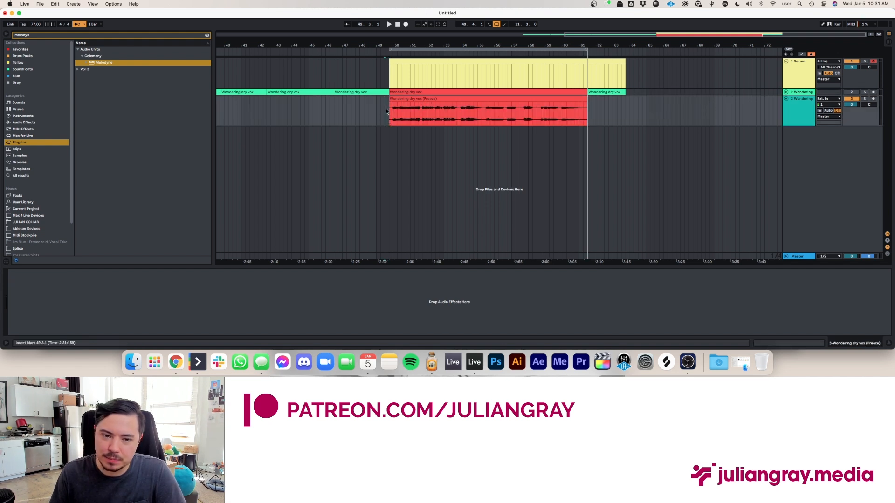
{"action": "left_click_drag", "start_coordinate": [390, 116], "coordinate": [580, 116]}
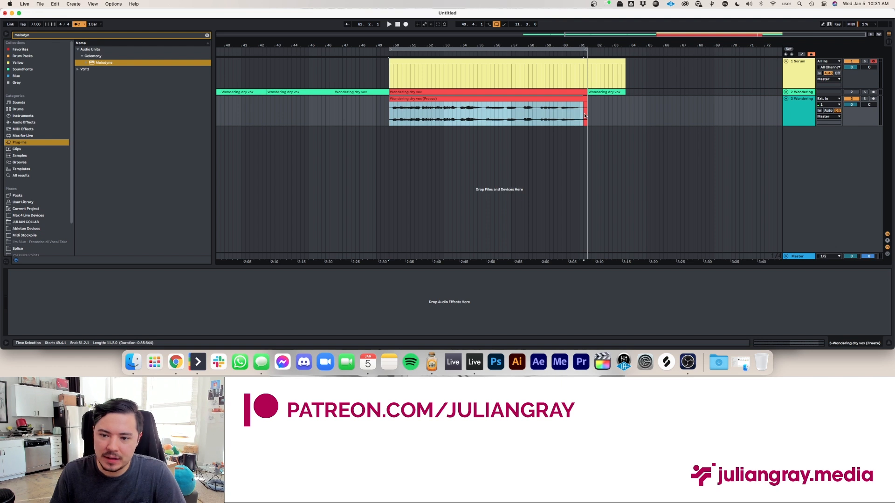
{"action": "left_click", "coordinate": [587, 116]}
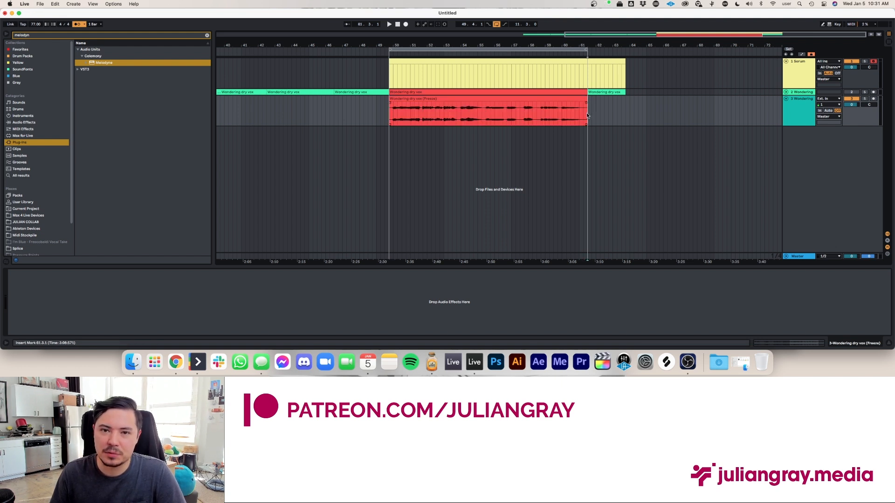
{"action": "left_click_drag", "start_coordinate": [587, 114], "coordinate": [391, 116]}
{"action": "left_click", "coordinate": [390, 117]}
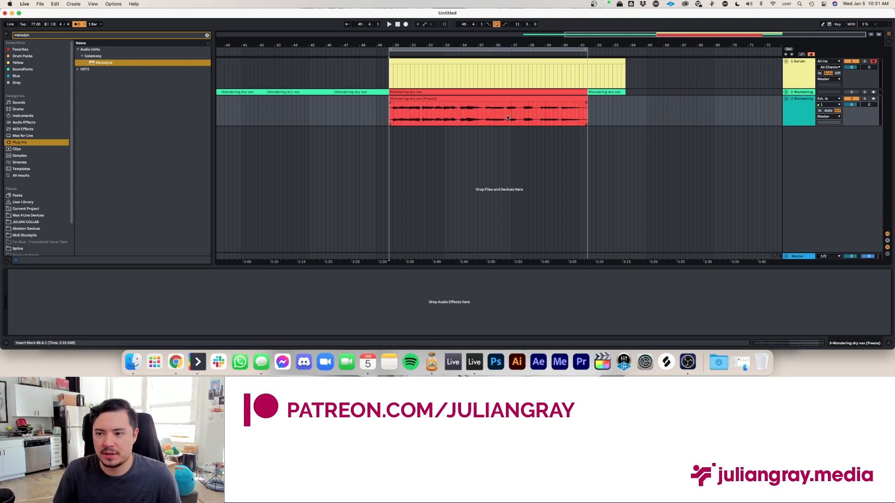
Solo the new vocal track and play back the rendered clip from its start.
{"action": "left_click", "coordinate": [865, 99]}
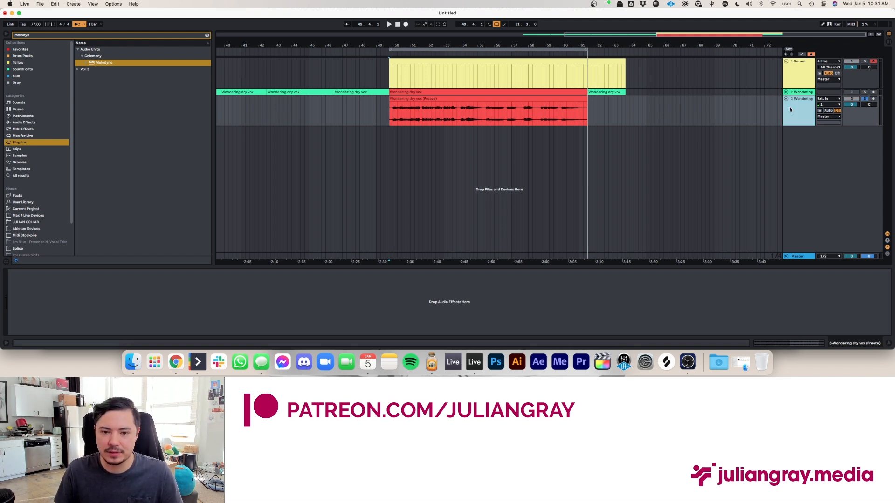
{"action": "key", "text": "space"}
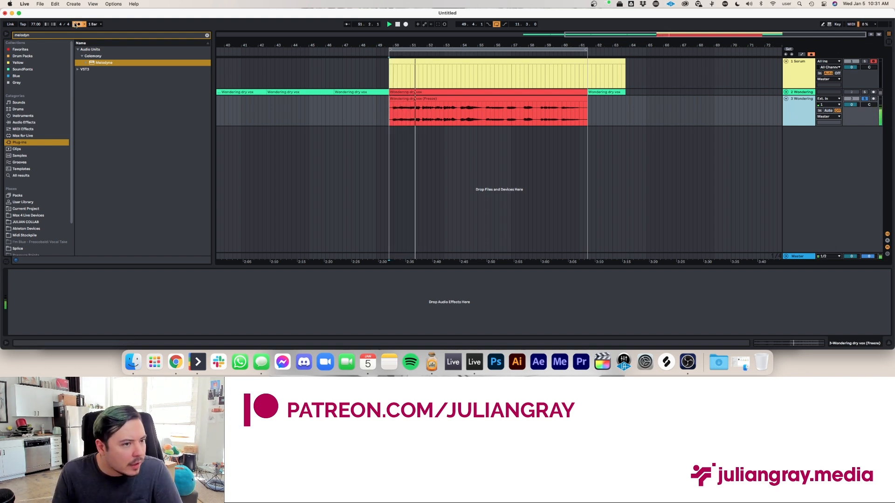
{"action": "left_click", "coordinate": [445, 120]}
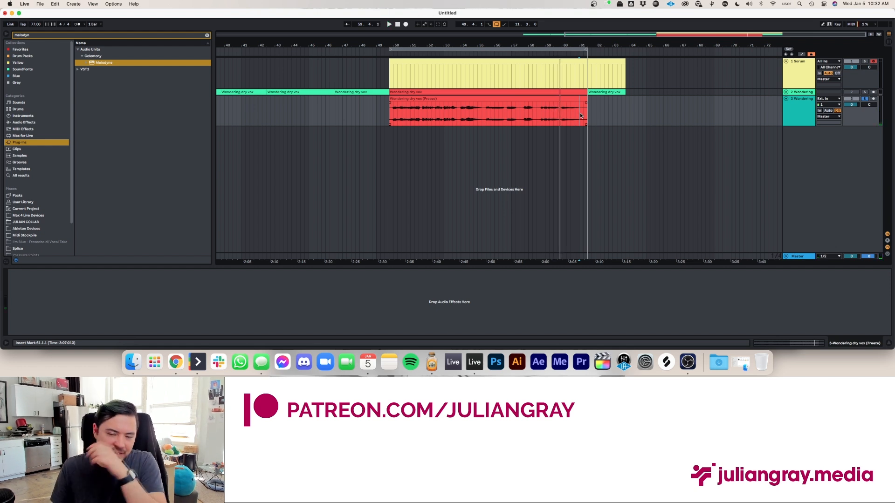
{"action": "key", "text": "space"}
{"action": "left_click", "coordinate": [586, 112]}
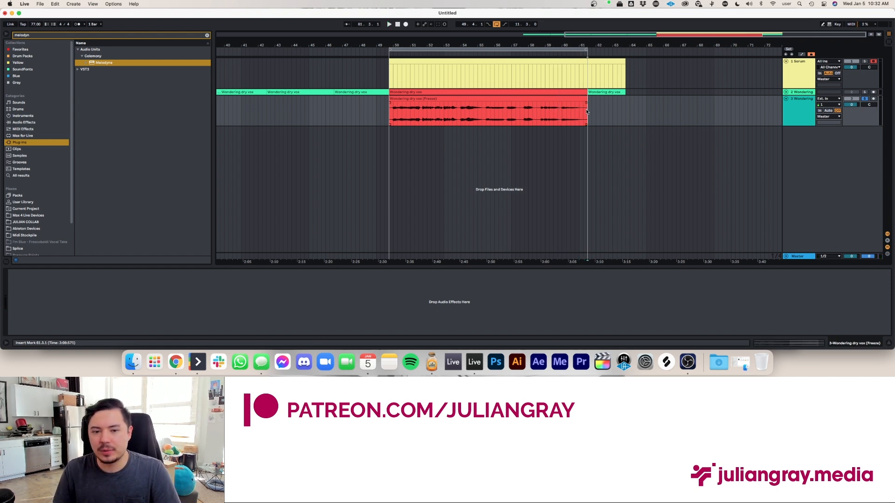
{"action": "left_click", "coordinate": [428, 98]}
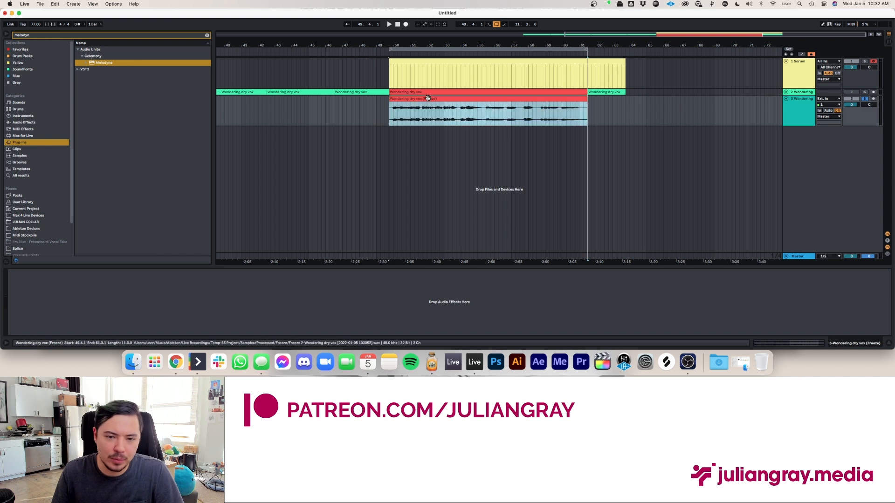
{"action": "left_click", "coordinate": [438, 153]}
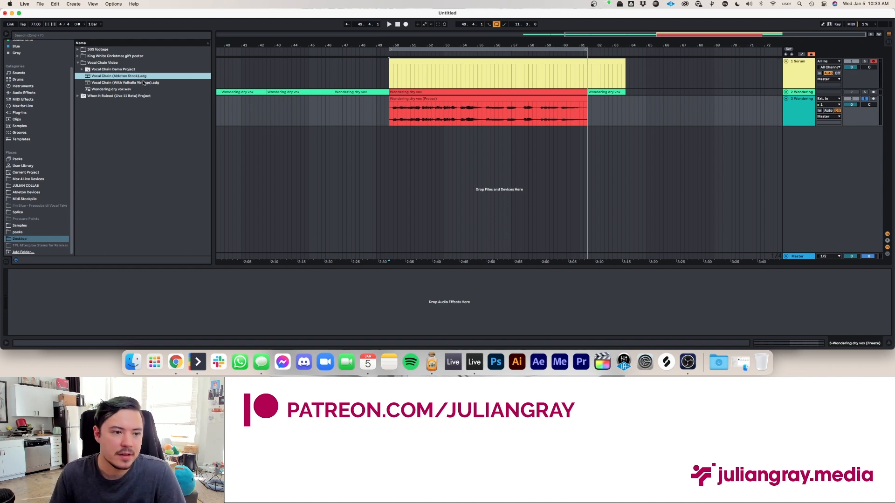
Add the Vocal Chain (Ableton Stock).adg rack to the rendered vocal track and show the devices inside its chain.
{"action": "left_click", "coordinate": [132, 82]}
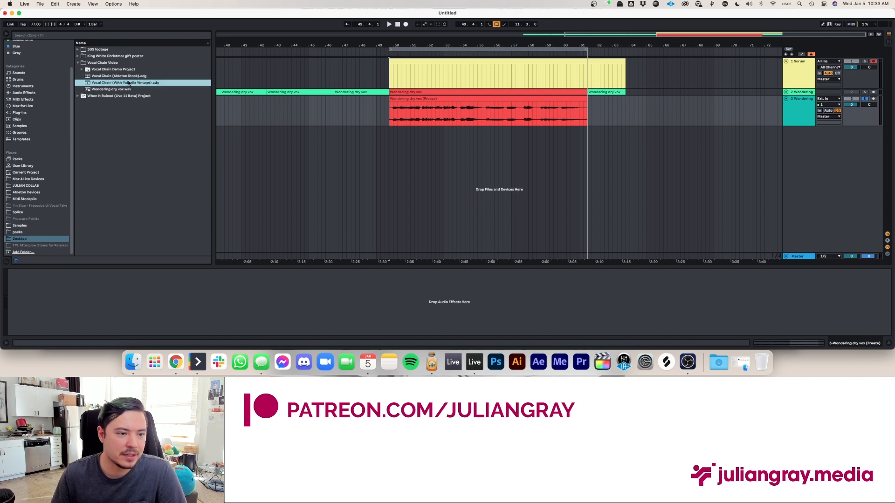
{"action": "left_click_drag", "start_coordinate": [134, 77], "coordinate": [446, 121]}
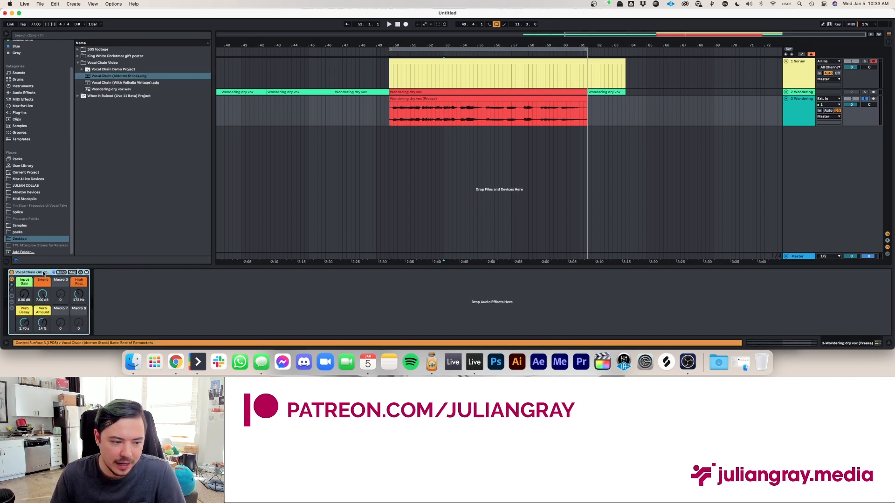
{"action": "left_click", "coordinate": [13, 309]}
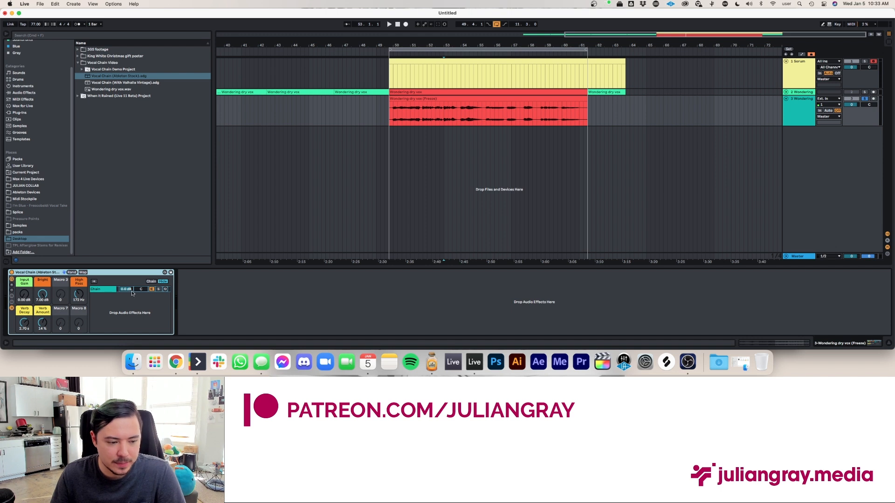
{"action": "left_click", "coordinate": [107, 290]}
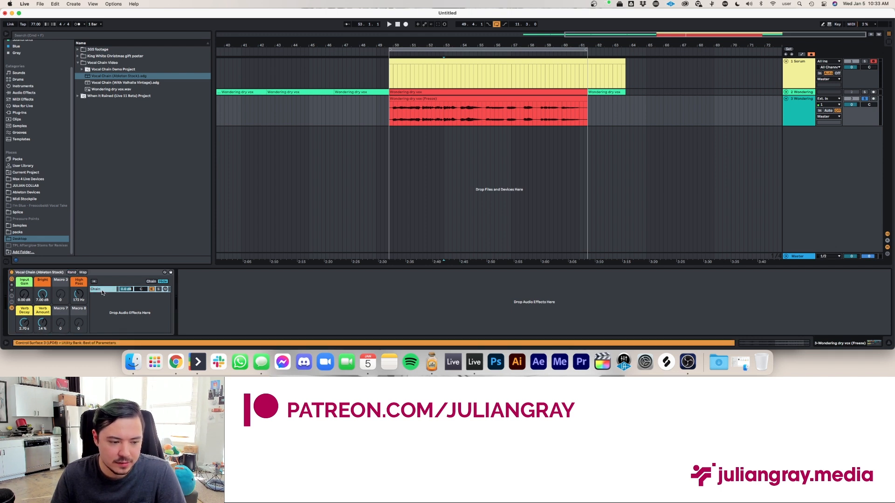
{"action": "left_click", "coordinate": [102, 290]}
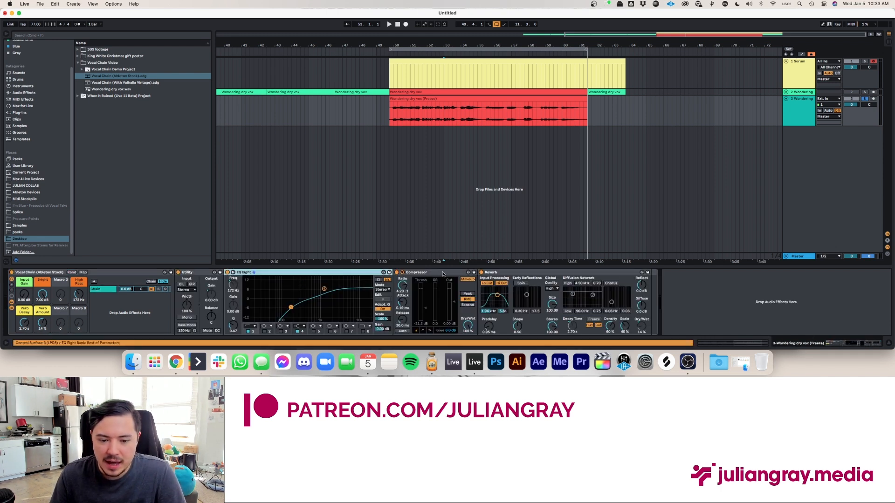
Examine the EQ Eight, Compressor and Reverb devices in the vocal chain.
{"action": "left_click", "coordinate": [569, 275]}
{"action": "left_click", "coordinate": [424, 273]}
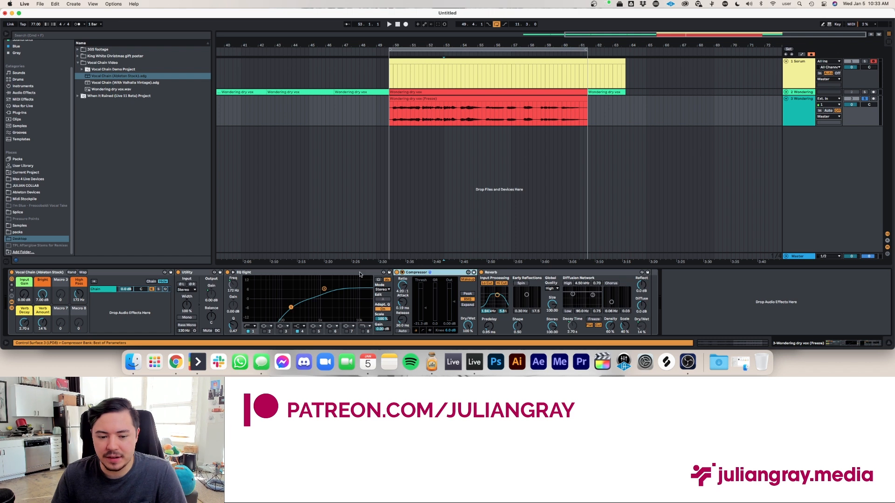
{"action": "left_click", "coordinate": [361, 273]}
{"action": "left_click", "coordinate": [441, 274]}
{"action": "left_click", "coordinate": [509, 274]}
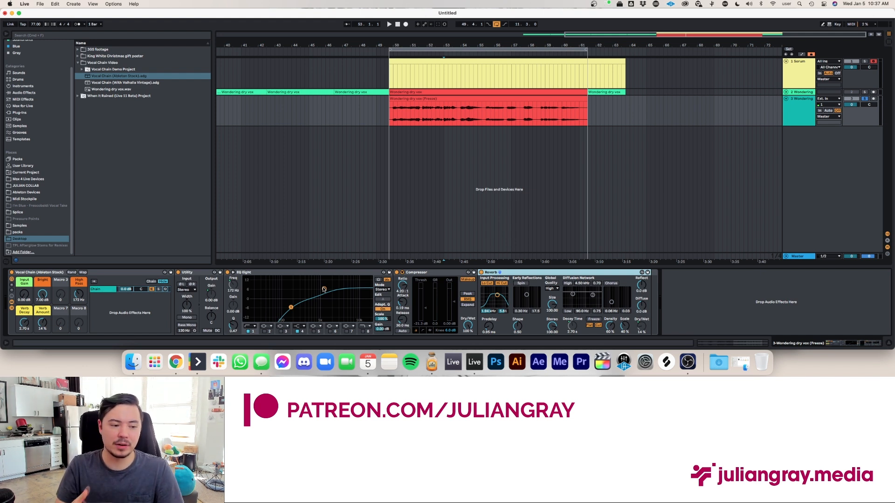
Turn off the Compressor and Reverb in the vocal chain, and set the playback start to the rendered clip's beginning.
{"action": "left_click", "coordinate": [385, 119]}
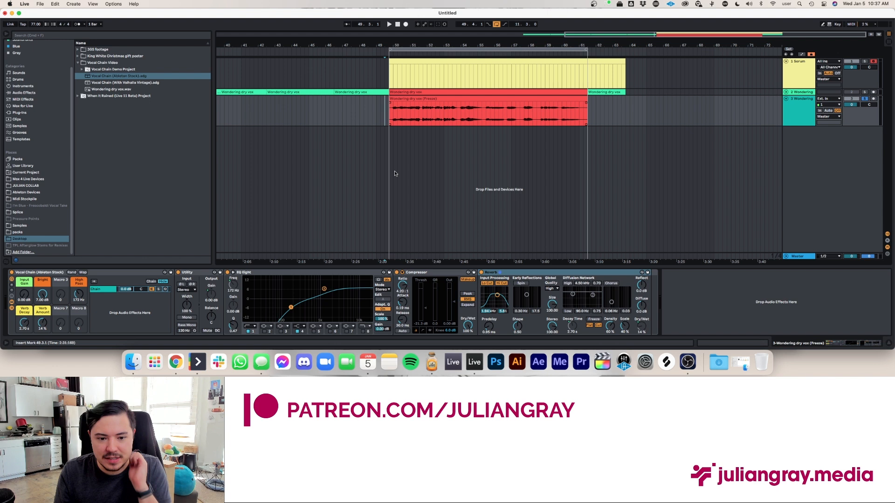
{"action": "left_click", "coordinate": [397, 273]}
{"action": "left_click", "coordinate": [481, 272]}
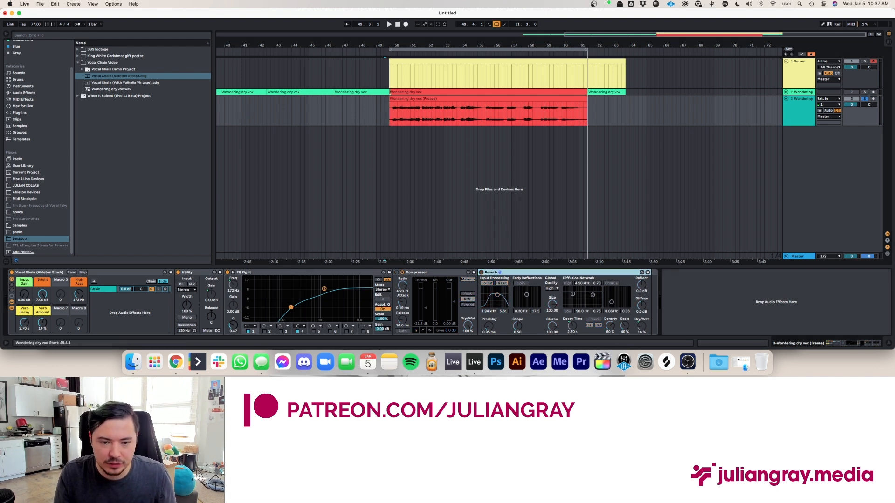
{"action": "left_click", "coordinate": [390, 118]}
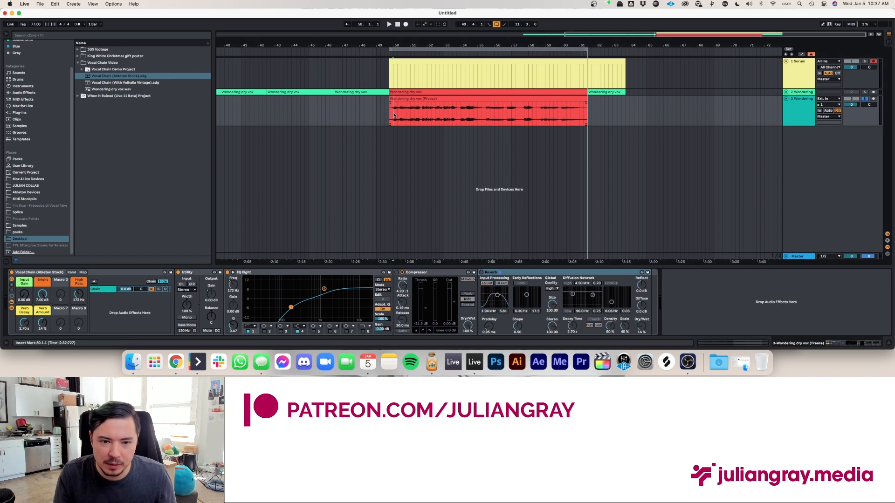
{"action": "left_click", "coordinate": [317, 274]}
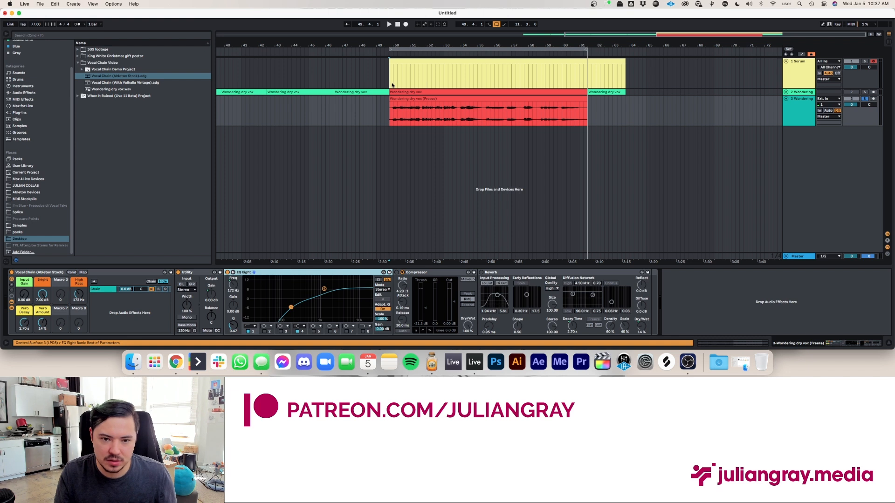
Play the vocal from the clip's start with EQ Eight switched off and on again to compare the sound.
{"action": "key", "text": "space"}
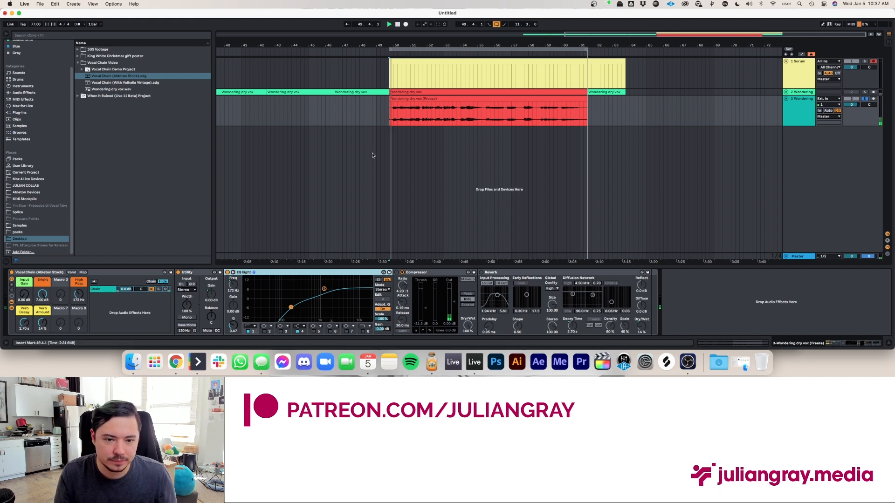
{"action": "left_click", "coordinate": [228, 273]}
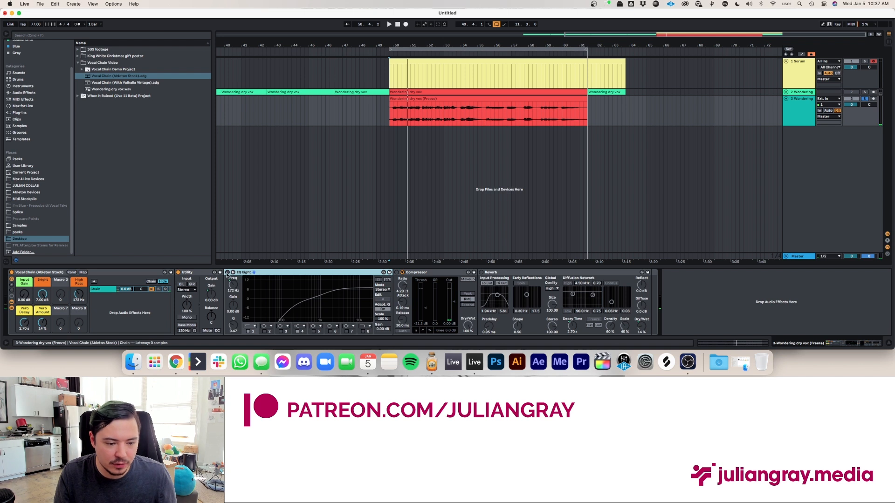
{"action": "key", "text": "space"}
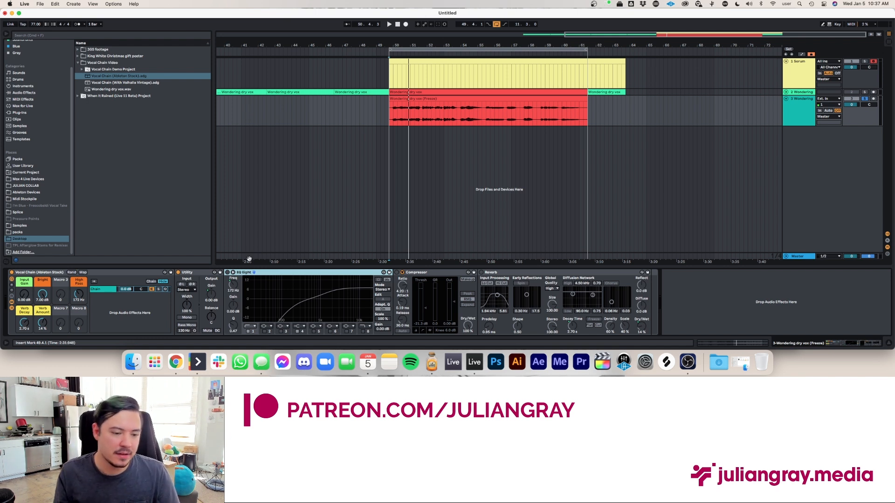
{"action": "left_click", "coordinate": [228, 273]}
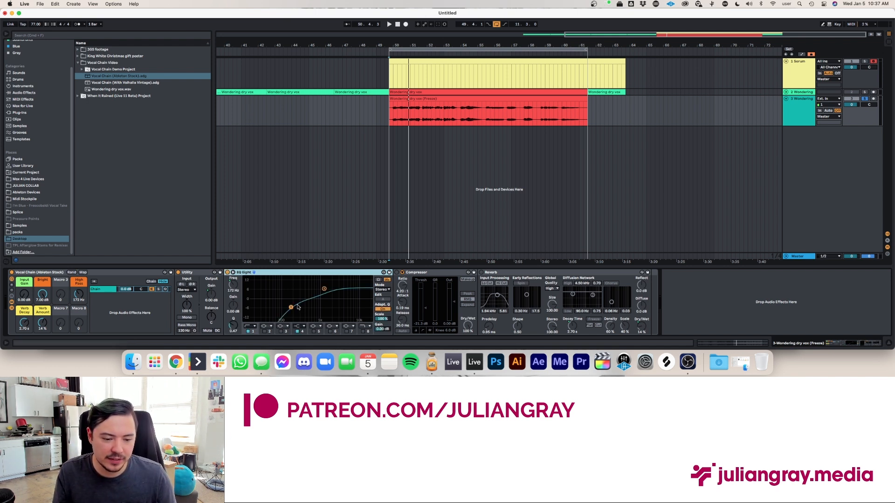
{"action": "key", "text": "space"}
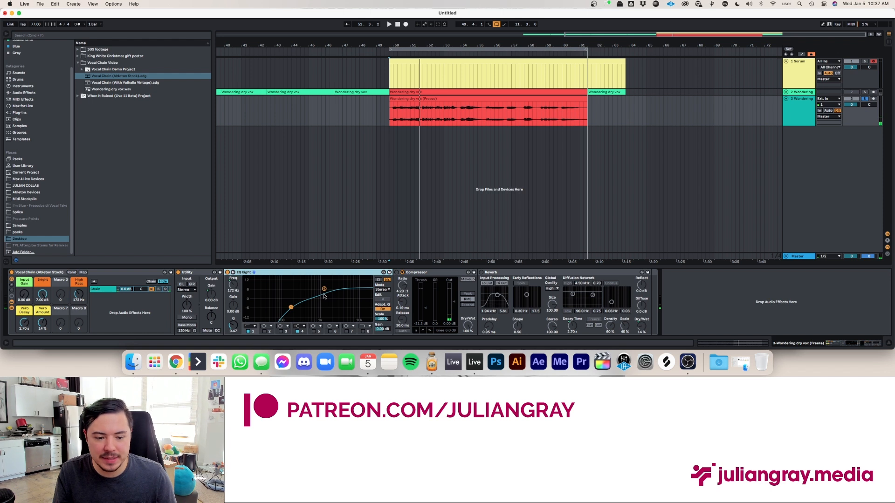
Play the vocal with the High Pass macro lowered to 104 Hz and raised to about 390 Hz to compare the sound.
{"action": "key", "text": "space"}
{"action": "key", "text": "space"}
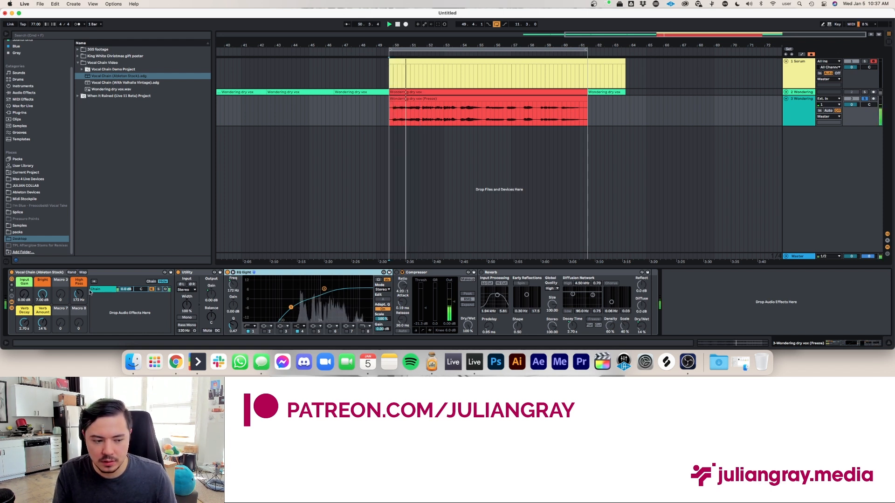
{"action": "left_click_drag", "start_coordinate": [81, 296], "coordinate": [76, 306]}
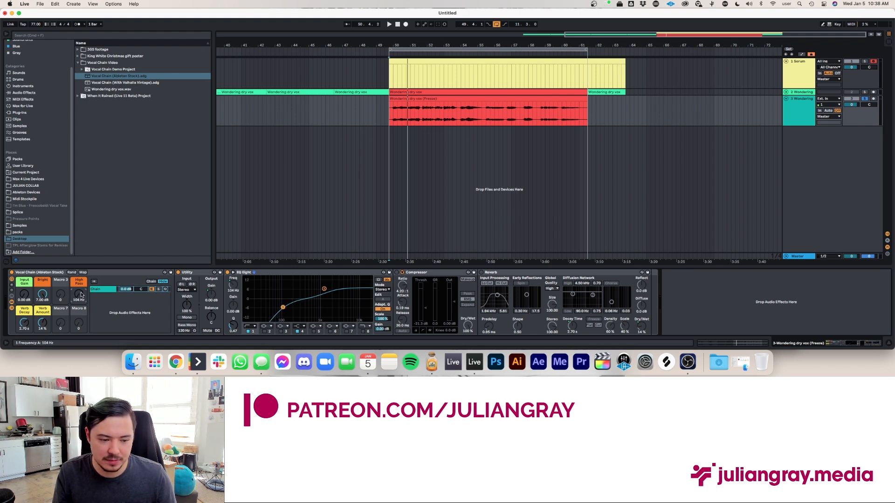
{"action": "key", "text": "space"}
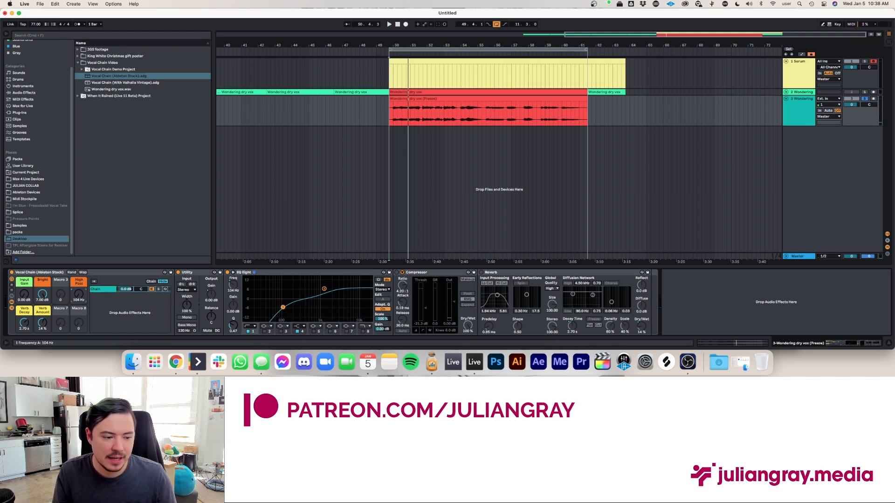
{"action": "left_click_drag", "start_coordinate": [79, 294], "coordinate": [79, 279]}
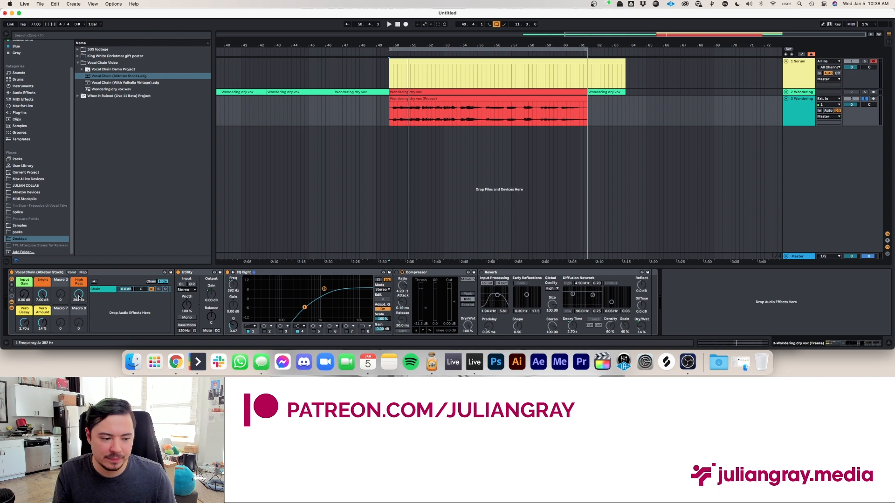
{"action": "key", "text": "space"}
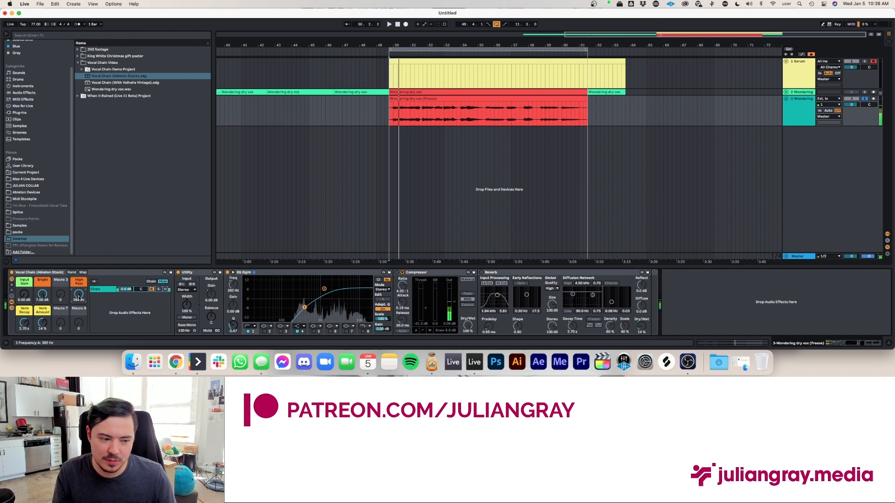
Set the High Pass macro of the vocal chain to 146 Hz and play the vocal from the clip's start.
{"action": "left_click_drag", "start_coordinate": [79, 297], "coordinate": [79, 304]}
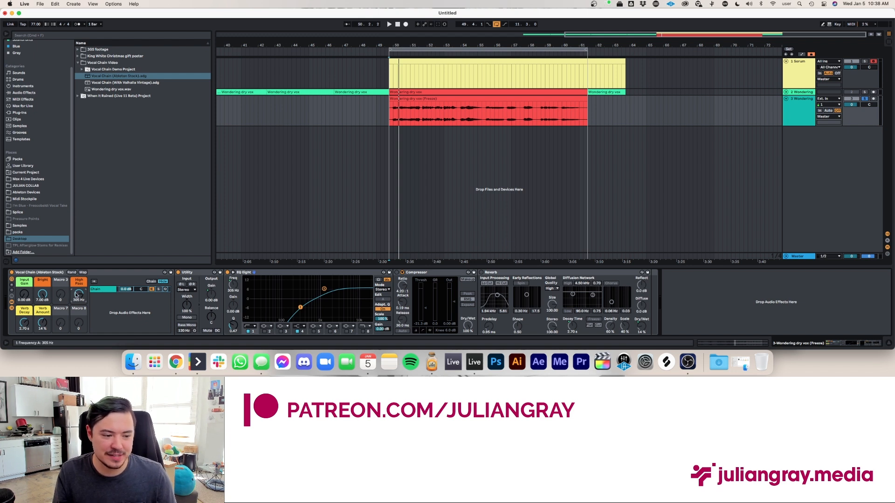
{"action": "left_click_drag", "start_coordinate": [77, 295], "coordinate": [77, 303]}
{"action": "key", "text": "space"}
{"action": "key", "text": "space"}
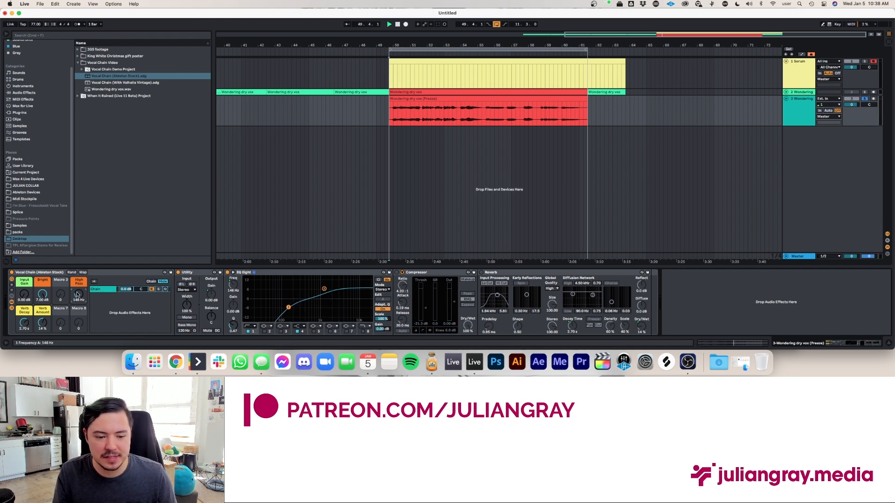
{"action": "key", "text": "space"}
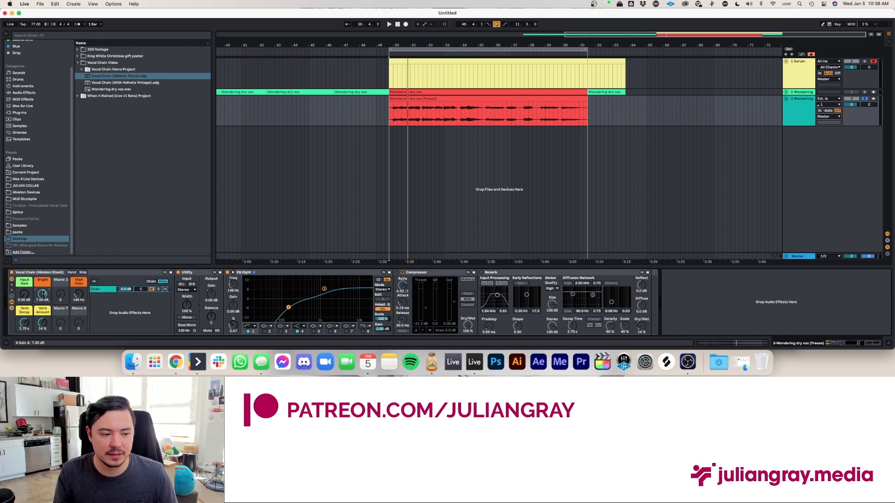
Play the vocal while lowering the Bright macro to 0 dB, and set Bright to 4.74 dB.
{"action": "key", "text": "space"}
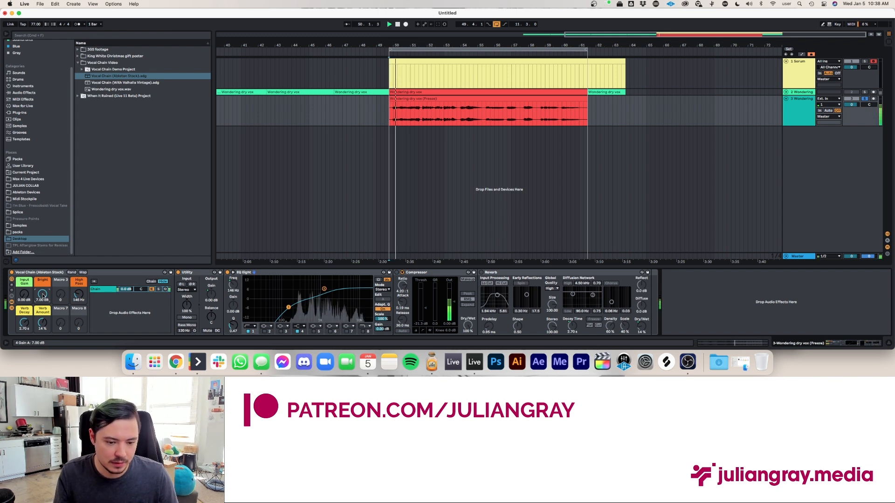
{"action": "left_click_drag", "start_coordinate": [43, 292], "coordinate": [43, 322]}
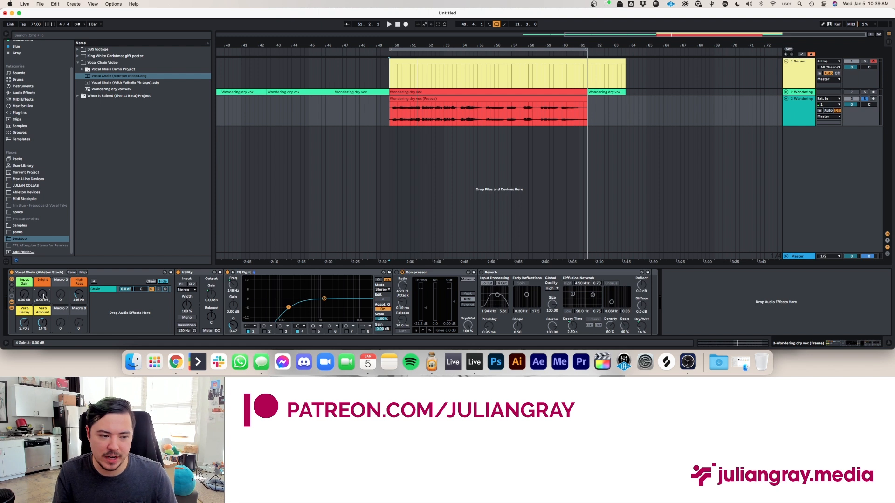
{"action": "key", "text": "space"}
{"action": "left_click_drag", "start_coordinate": [44, 296], "coordinate": [43, 284]}
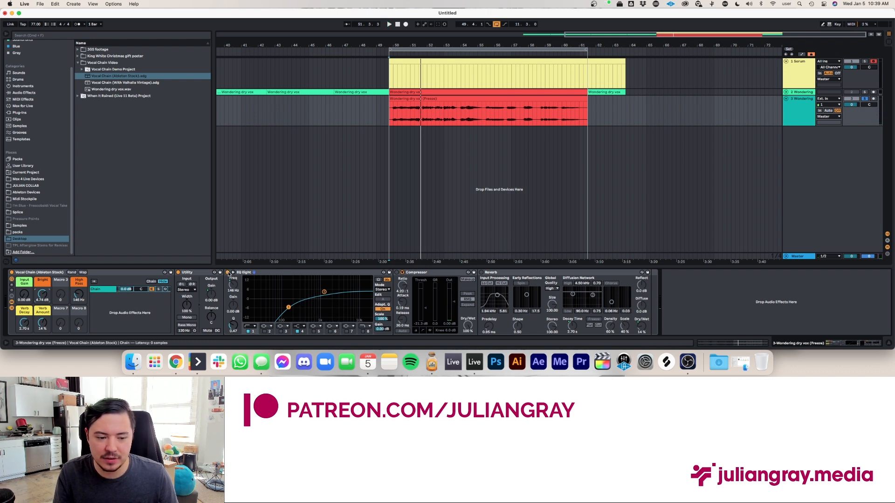
Play the vocal from the clip's start with EQ Eight bypassed and enabled to hear the adjusted settings.
{"action": "key", "text": "space"}
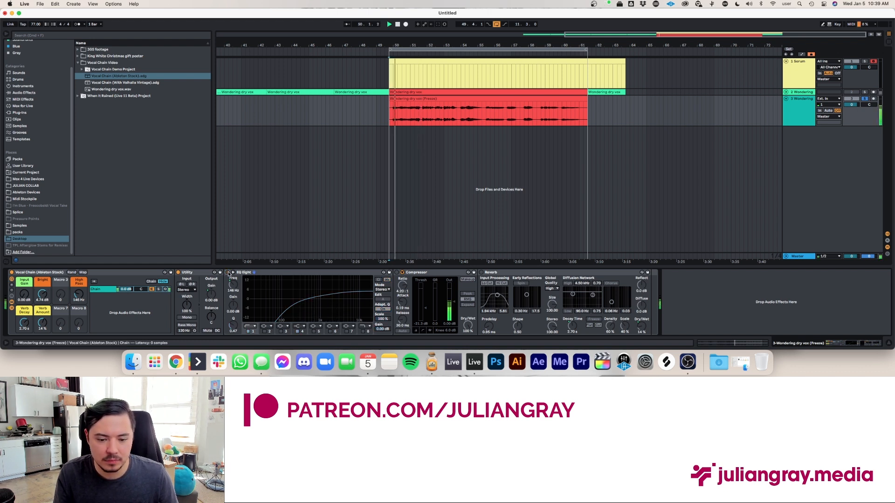
{"action": "left_click", "coordinate": [228, 273]}
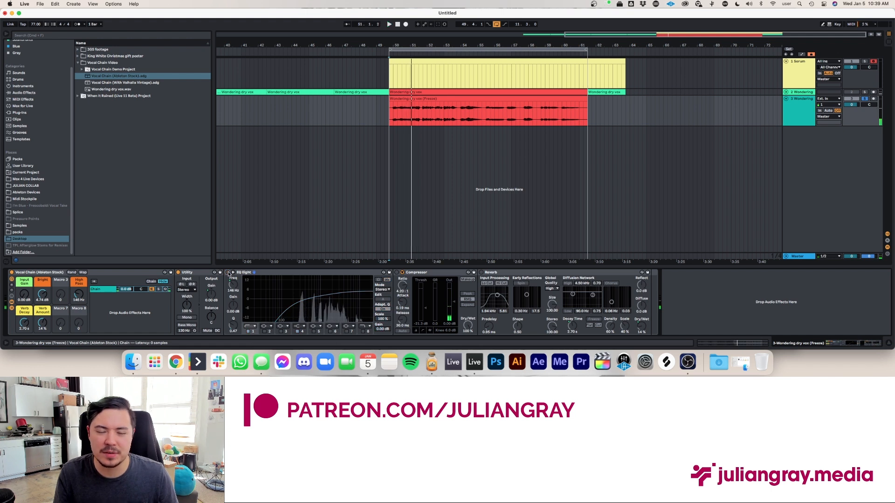
{"action": "key", "text": "space"}
{"action": "key", "text": "space"}
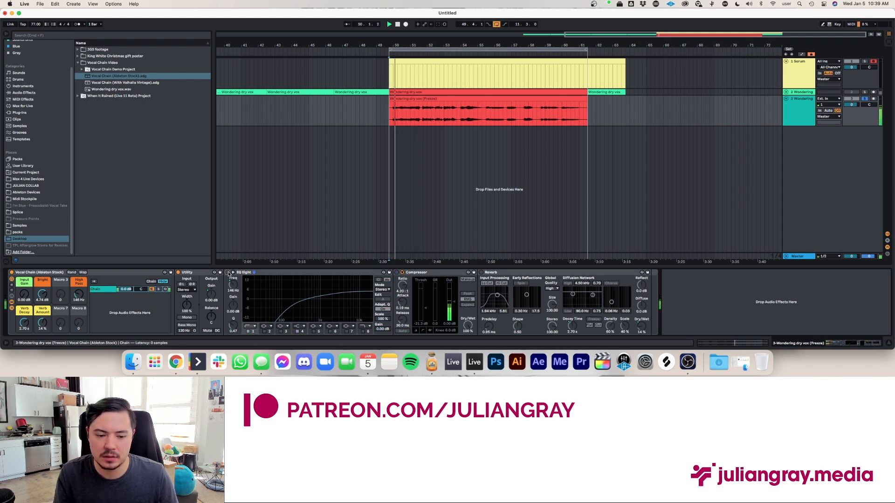
{"action": "left_click", "coordinate": [227, 273]}
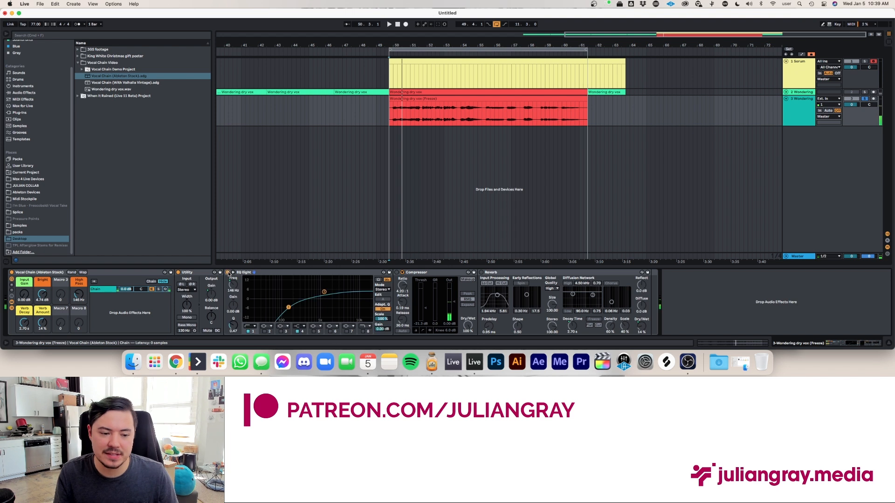
{"action": "key", "text": "space"}
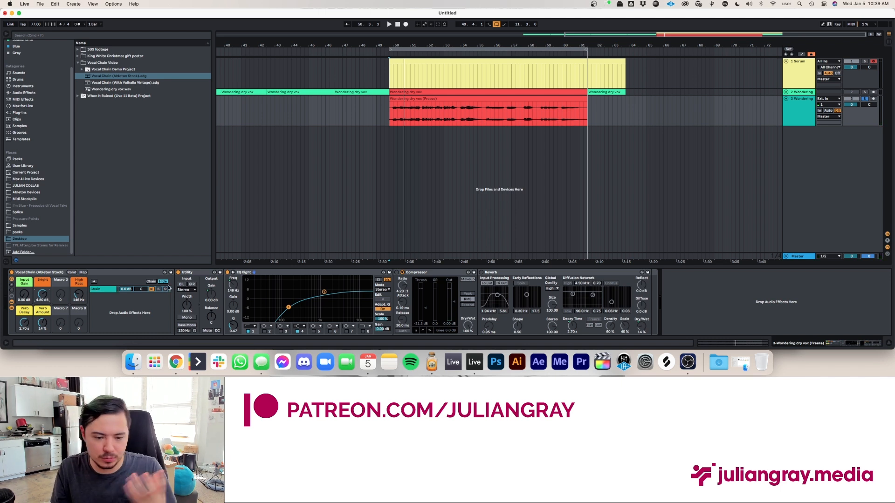
Turn the Compressor back on and show its activity view while playing the vocal to watch the gain reduction.
{"action": "left_click", "coordinate": [416, 273]}
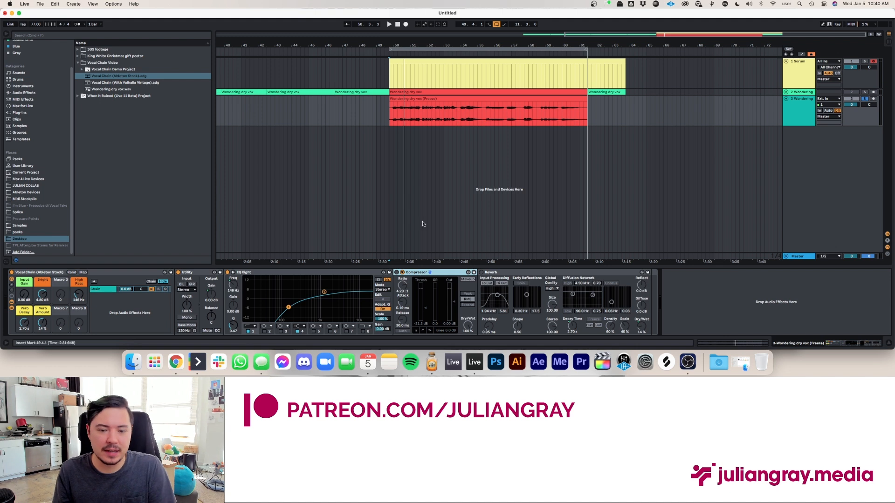
{"action": "left_click", "coordinate": [396, 273]}
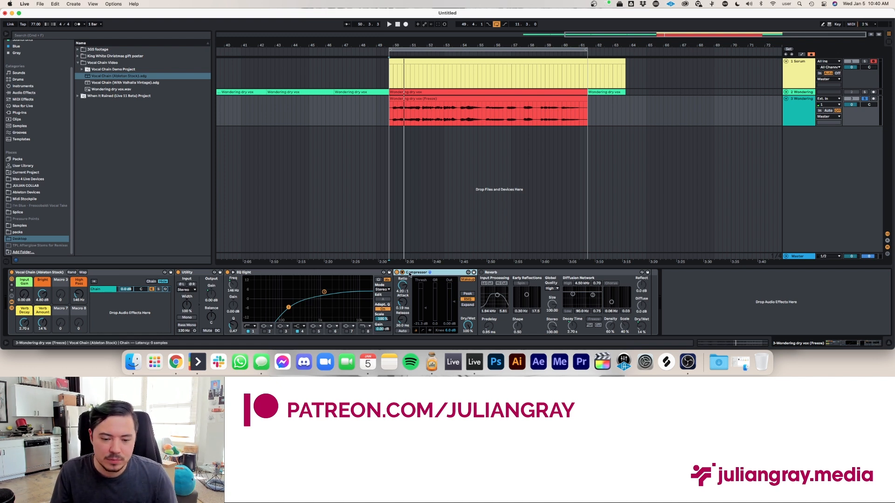
{"action": "key", "text": "space"}
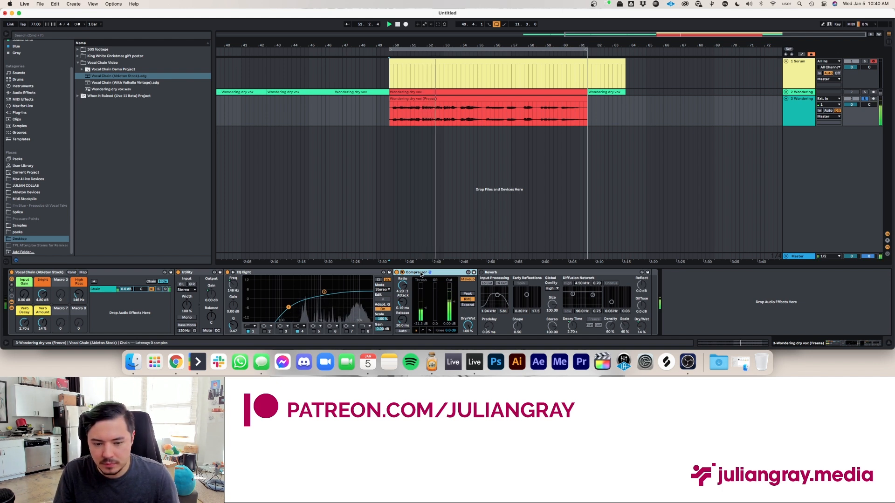
{"action": "left_click", "coordinate": [429, 330]}
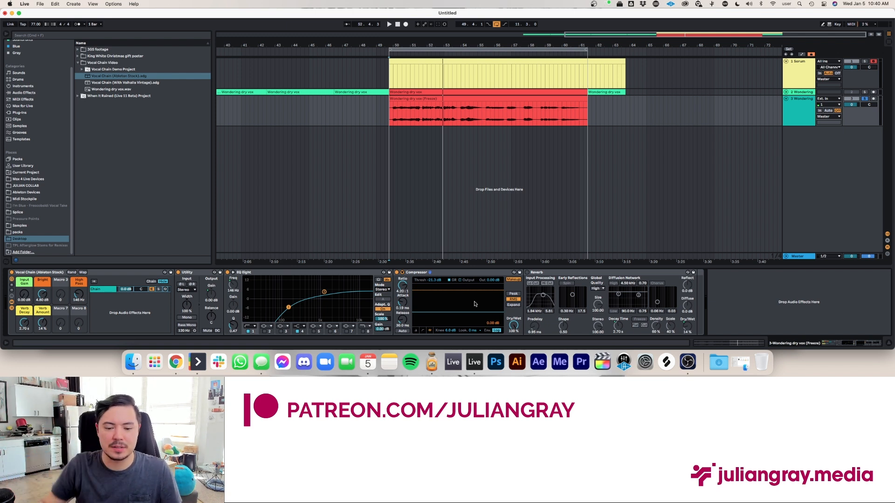
{"action": "key", "text": "space"}
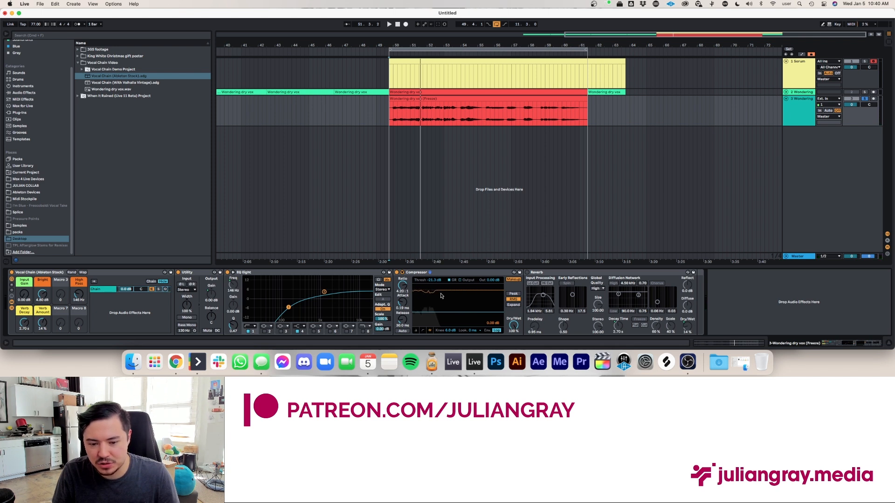
{"action": "key", "text": "space"}
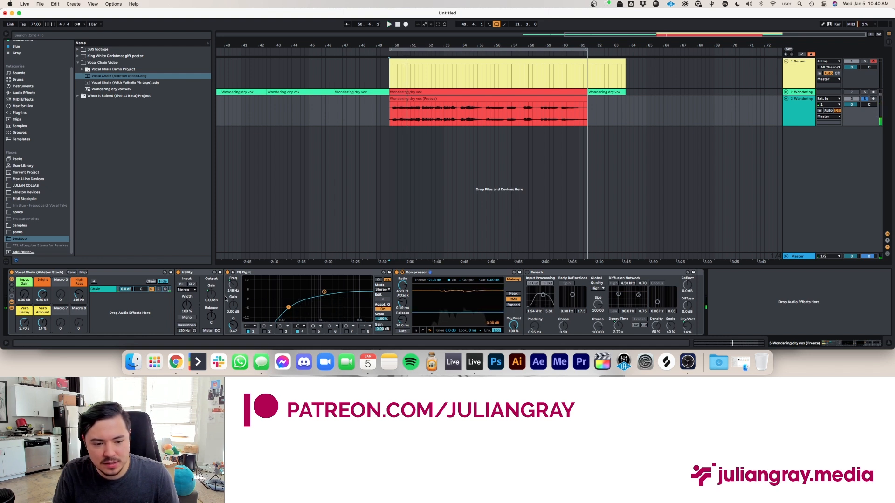
Compare the Compressor's collapsed and activity views while playing the vocal to examine its level against the threshold.
{"action": "left_click", "coordinate": [417, 331]}
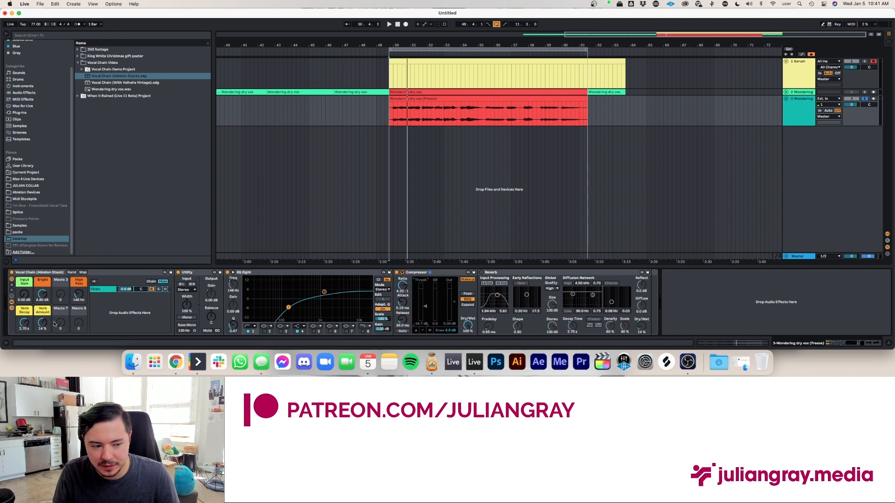
{"action": "left_click", "coordinate": [429, 331]}
{"action": "key", "text": "space"}
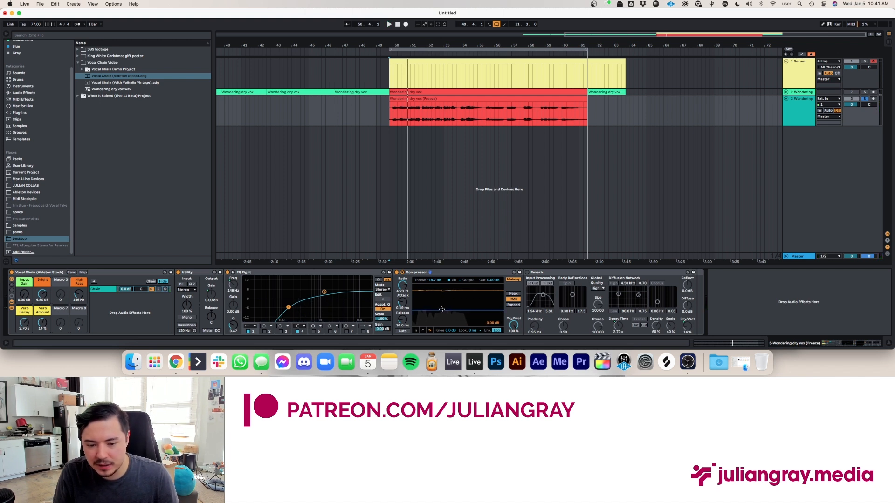
{"action": "left_click", "coordinate": [415, 330]}
{"action": "key", "text": "space"}
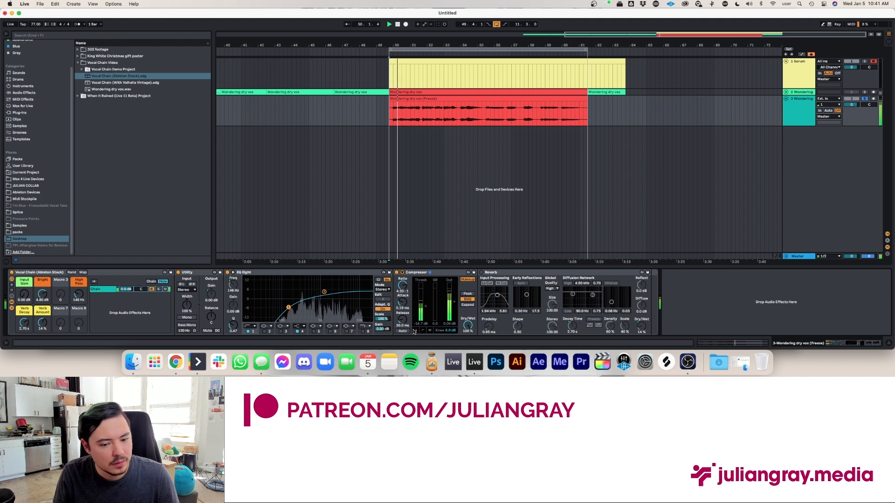
{"action": "left_click", "coordinate": [430, 331]}
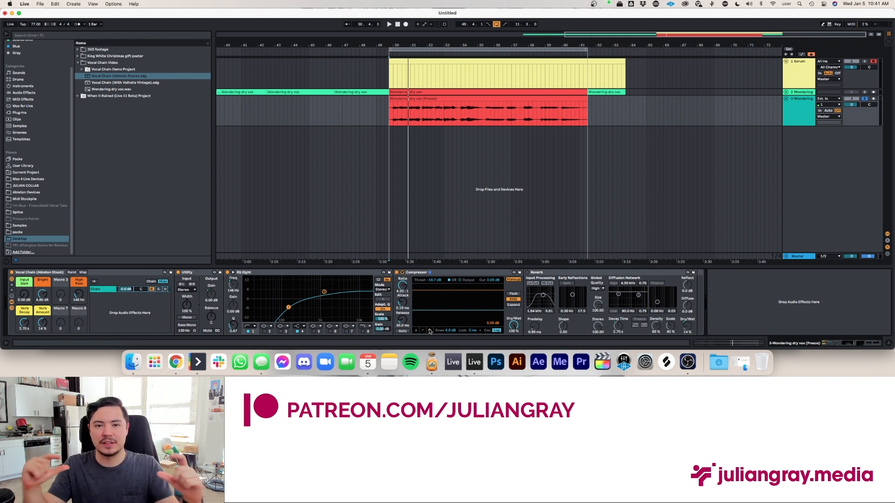
{"action": "key", "text": "space"}
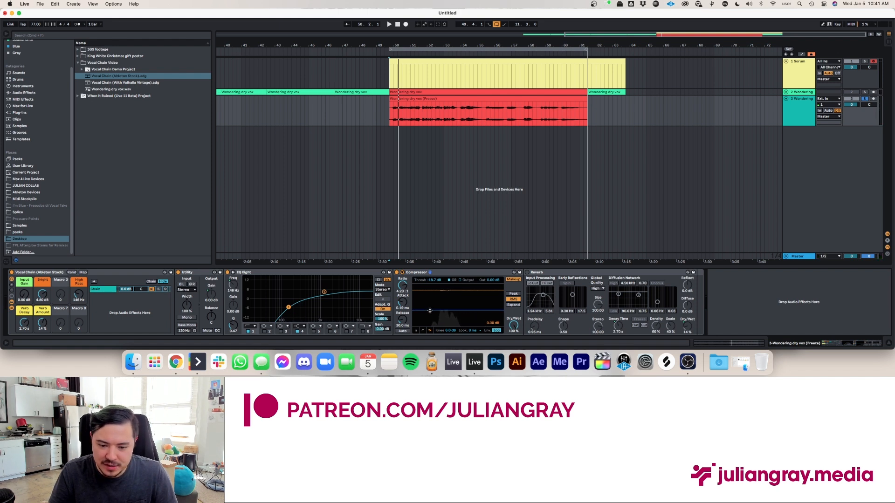
Try lowering the Compressor threshold to -38.1 dB and play the vocal to hear heavy compression.
{"action": "left_click_drag", "start_coordinate": [429, 310], "coordinate": [430, 319]}
{"action": "key", "text": "space"}
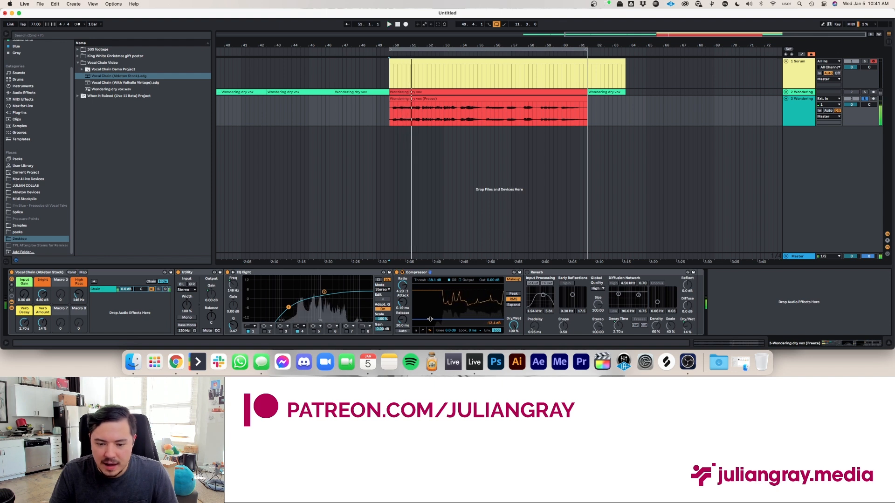
{"action": "key", "text": "space"}
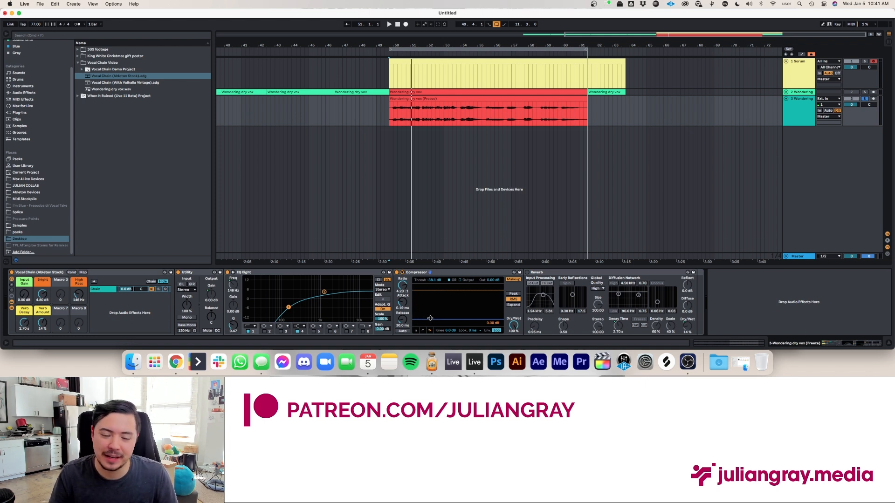
{"action": "key", "text": "space"}
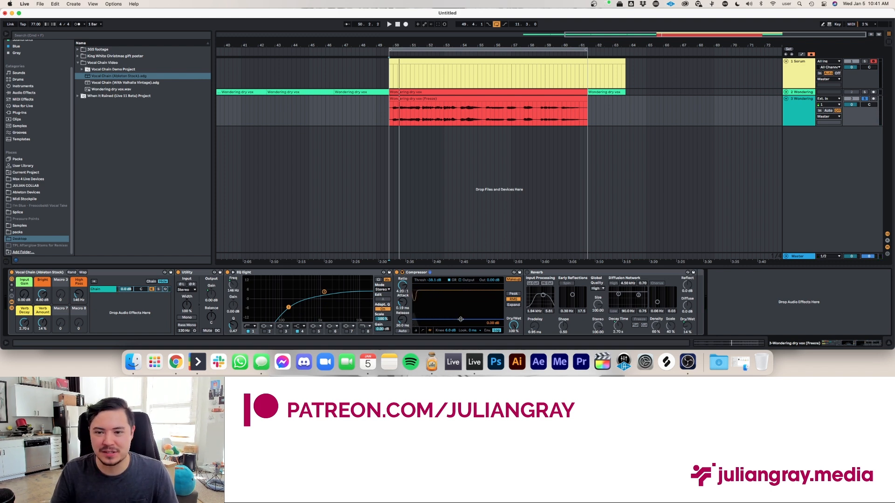
Raise the Compressor threshold to about -19.7 dB, and try it at -11.2 dB while playing the vocal.
{"action": "left_click_drag", "start_coordinate": [457, 320], "coordinate": [458, 310]}
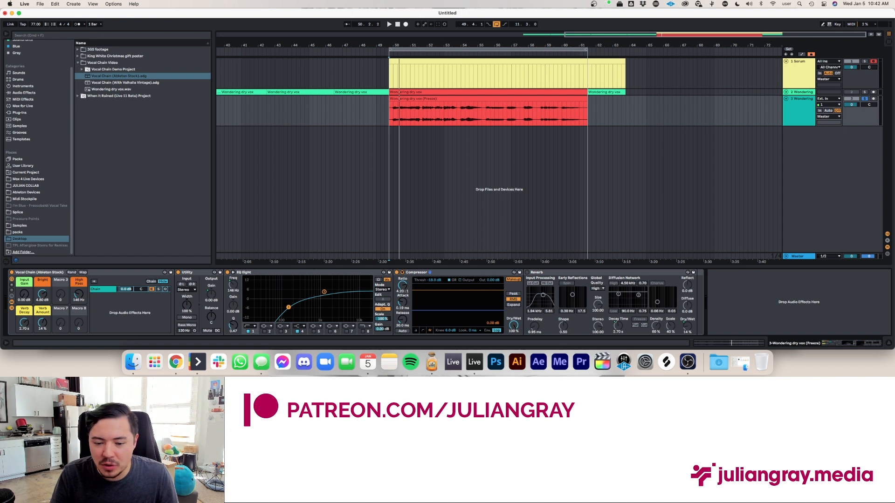
{"action": "left_click_drag", "start_coordinate": [438, 311], "coordinate": [438, 312]}
{"action": "left_click", "coordinate": [416, 330]}
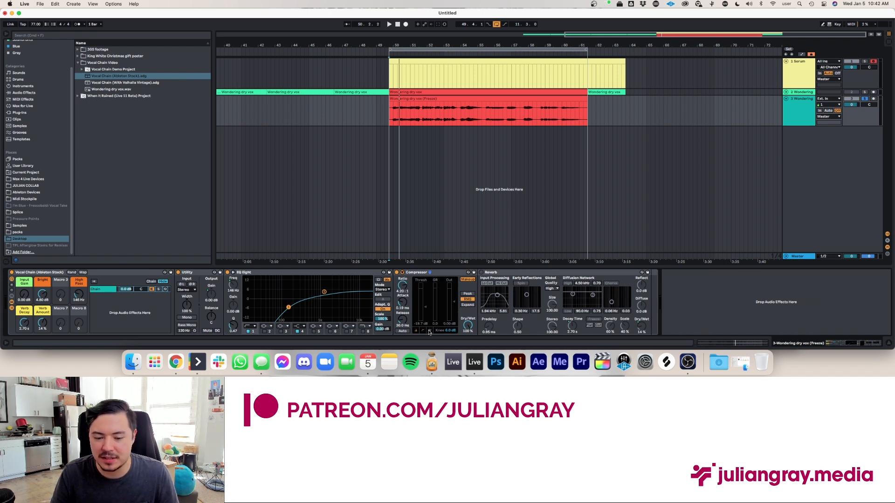
{"action": "left_click", "coordinate": [429, 330]}
{"action": "left_click_drag", "start_coordinate": [429, 311], "coordinate": [429, 303]}
{"action": "key", "text": "space"}
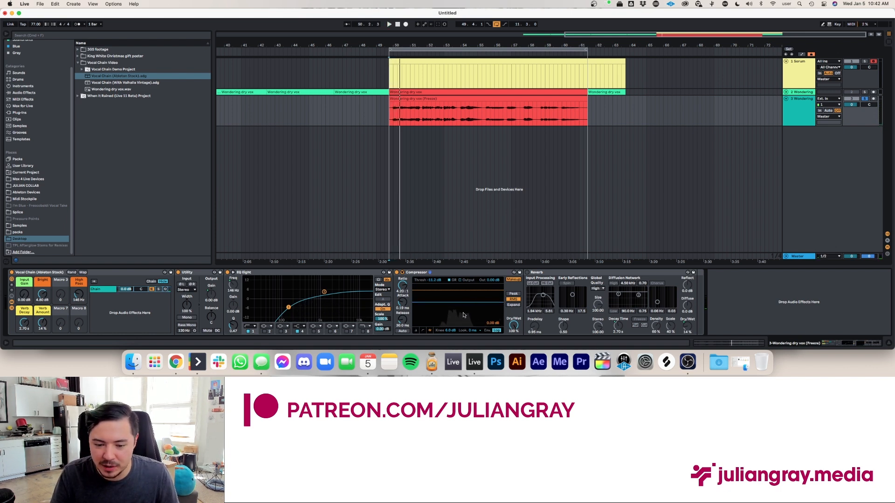
Set the Compressor threshold to -21.7 dB and play the vocal to check the gain reduction.
{"action": "left_click_drag", "start_coordinate": [465, 302], "coordinate": [420, 313]}
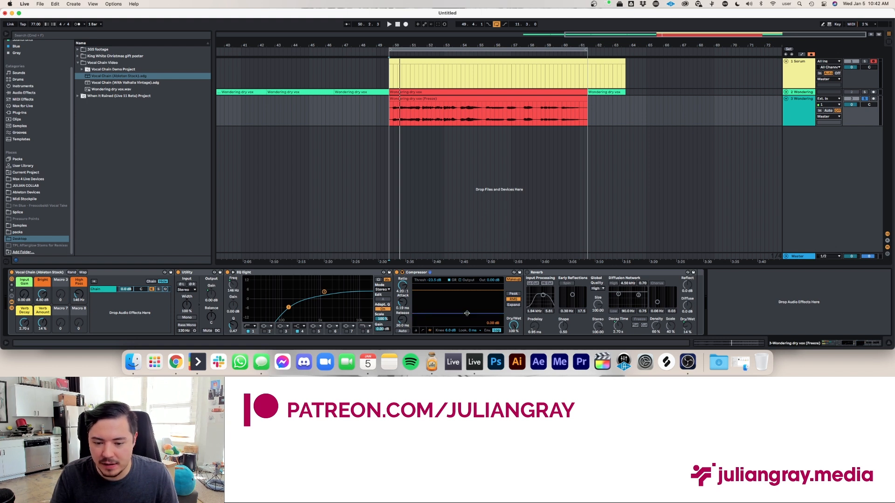
{"action": "key", "text": "space"}
{"action": "left_click_drag", "start_coordinate": [466, 313], "coordinate": [466, 312]}
{"action": "key", "text": "space"}
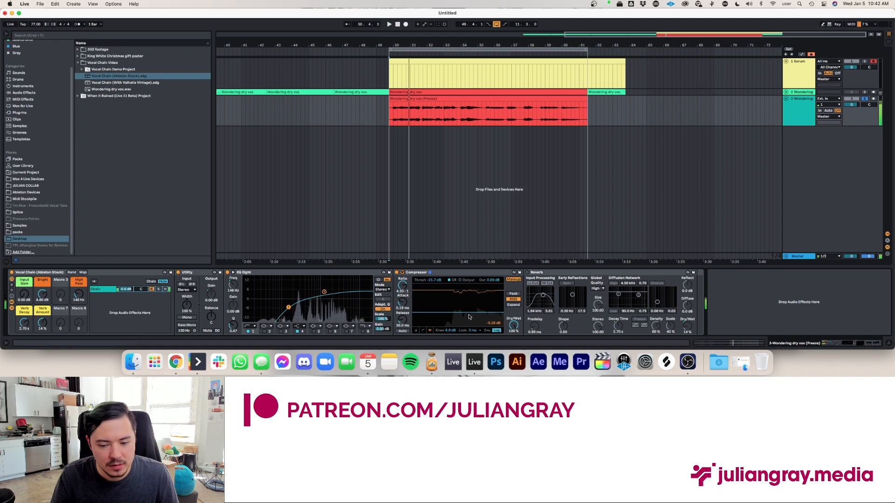
Return the Compressor to its collapsed view and select the Reverb device.
{"action": "left_click", "coordinate": [416, 330]}
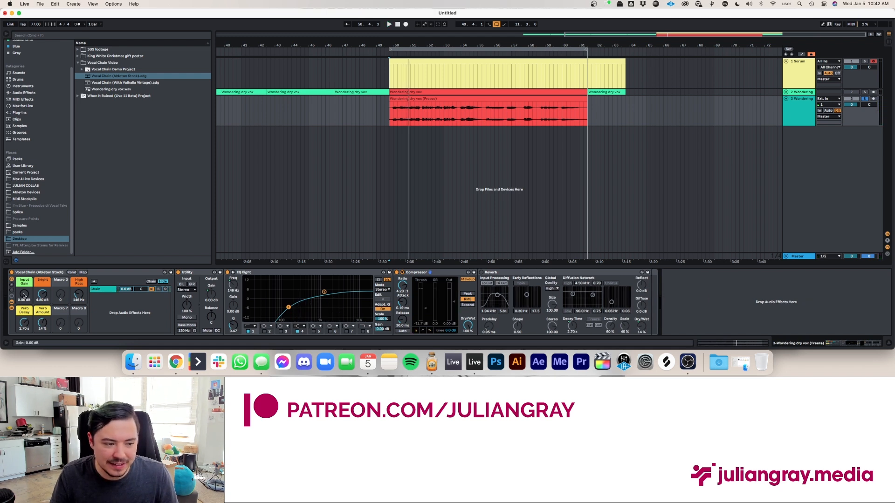
{"action": "left_click_drag", "start_coordinate": [23, 295], "coordinate": [24, 294]}
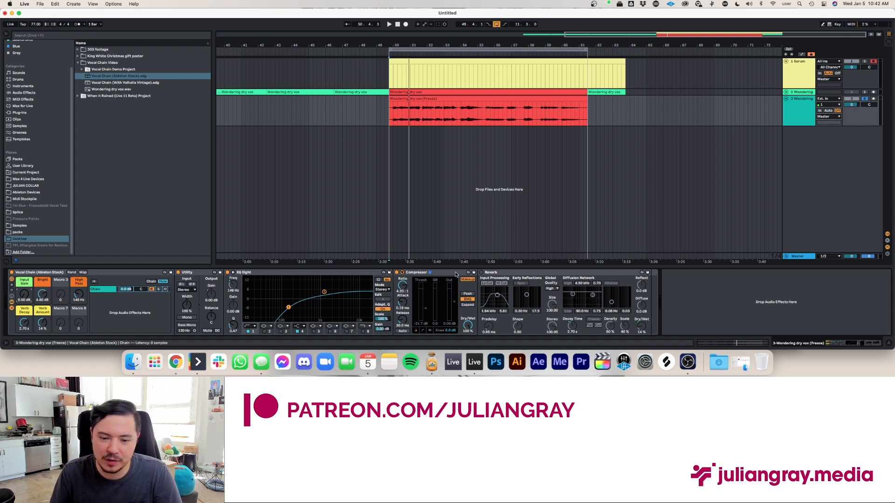
{"action": "left_click", "coordinate": [527, 274]}
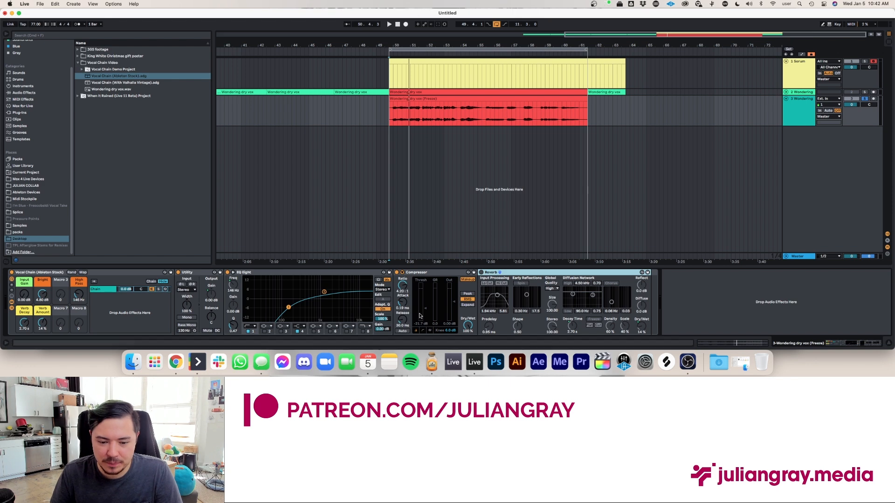
Open the frozen vocal clip to examine its Gain setting, and return to the track's device chain.
{"action": "left_click", "coordinate": [477, 99]}
{"action": "double_click", "coordinate": [478, 98]}
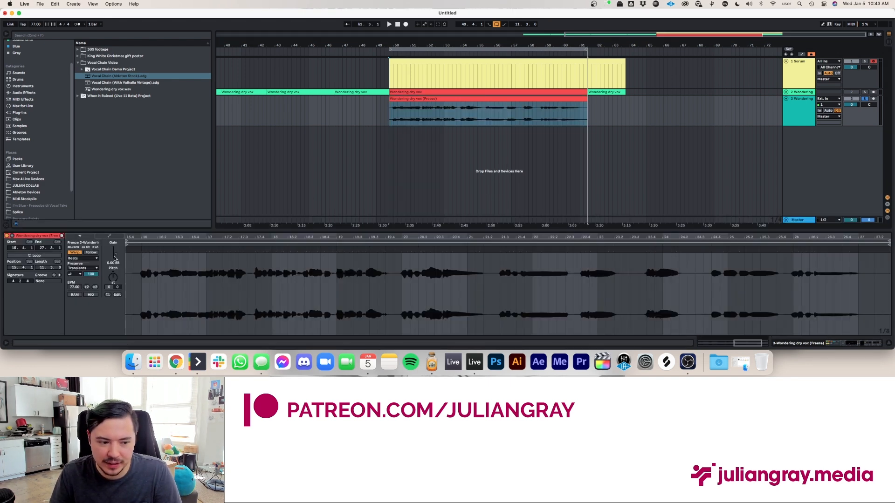
{"action": "key", "text": "shift+Tab"}
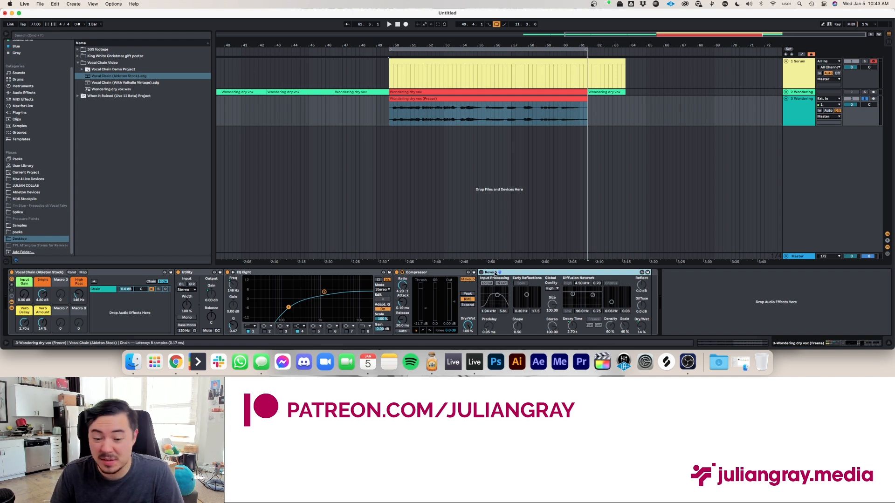
Turn on the Reverb and play the vocal from the start of the frozen clip to hear its effect.
{"action": "left_click", "coordinate": [390, 113]}
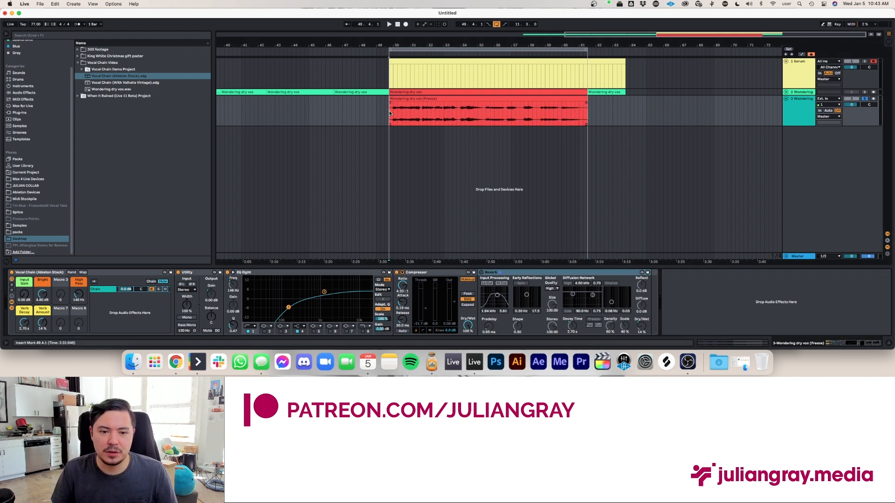
{"action": "left_click", "coordinate": [483, 274]}
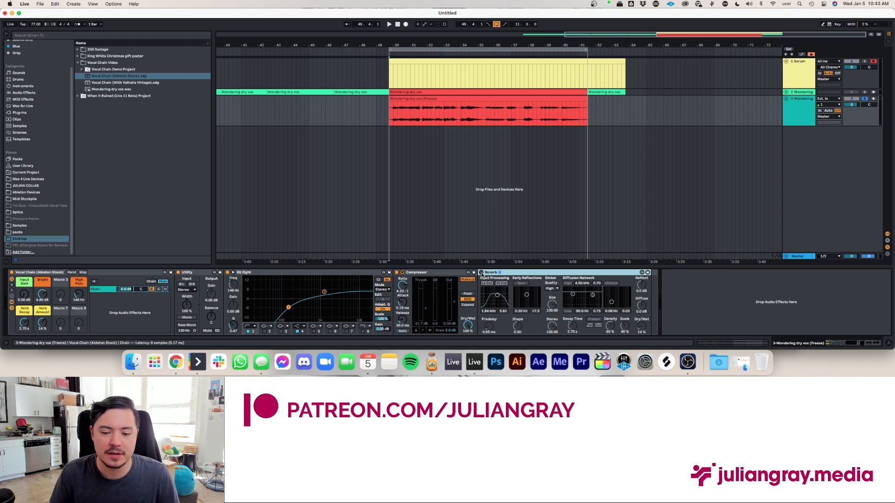
{"action": "left_click", "coordinate": [482, 273]}
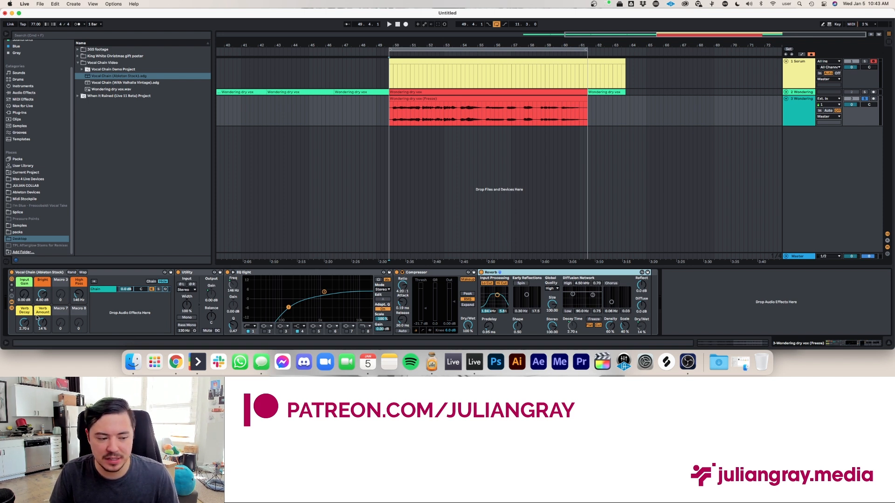
{"action": "left_click", "coordinate": [391, 112]}
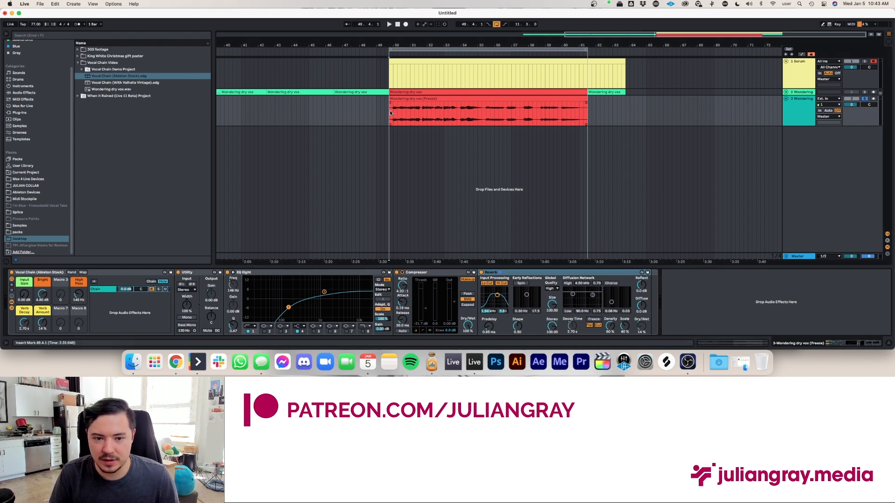
{"action": "key", "text": "space"}
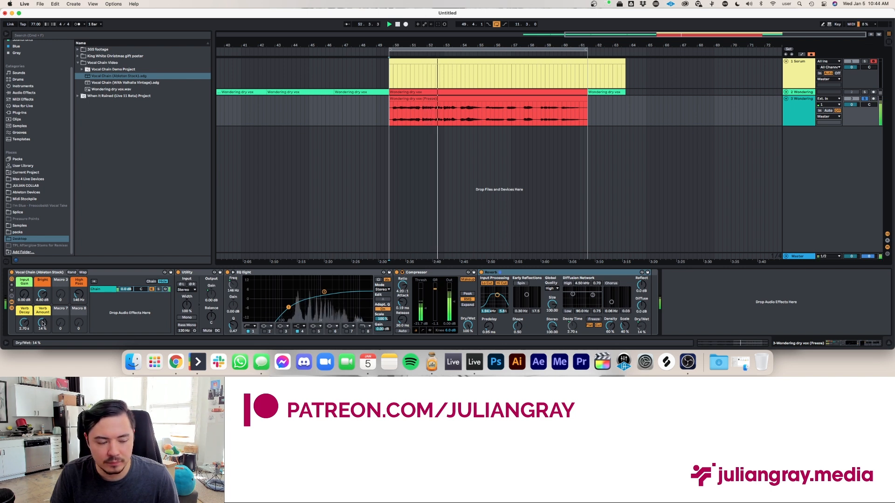
{"action": "key", "text": "space"}
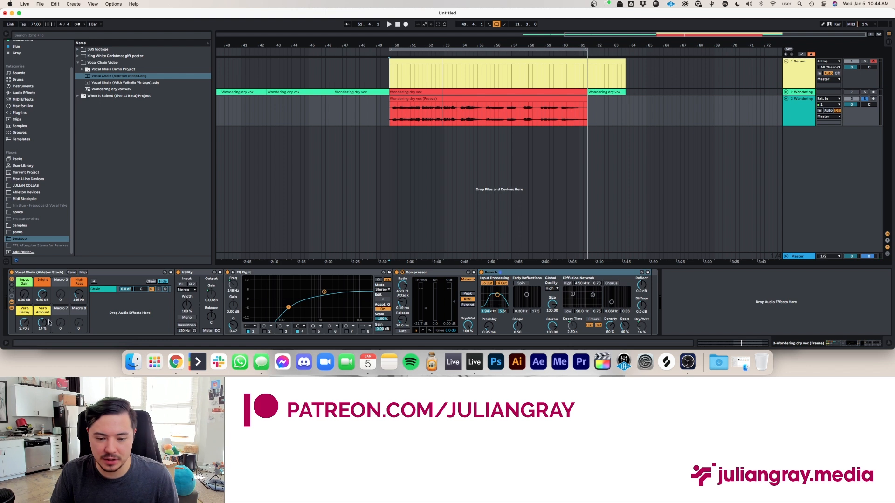
Set the rack's Verb Decay macro to 2.73 s, reset Verb Amount to 0%, and bring it back to 14%.
{"action": "left_click", "coordinate": [596, 272]}
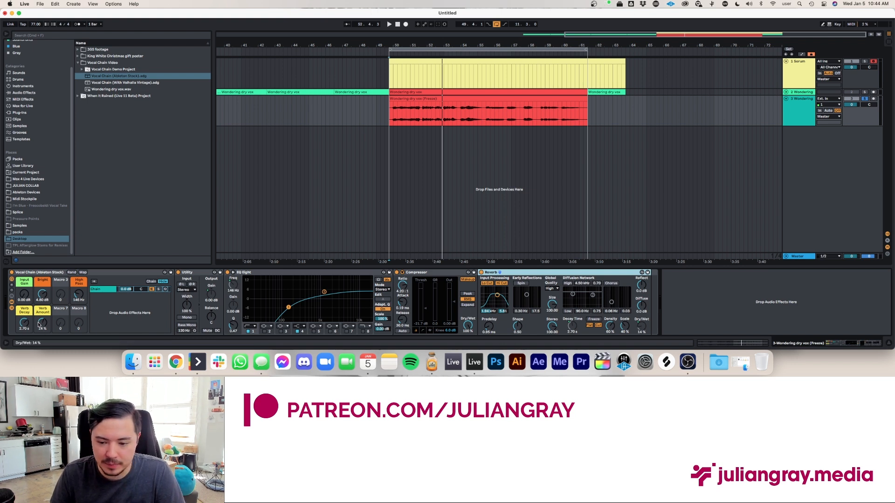
{"action": "left_click_drag", "start_coordinate": [24, 322], "coordinate": [42, 319]}
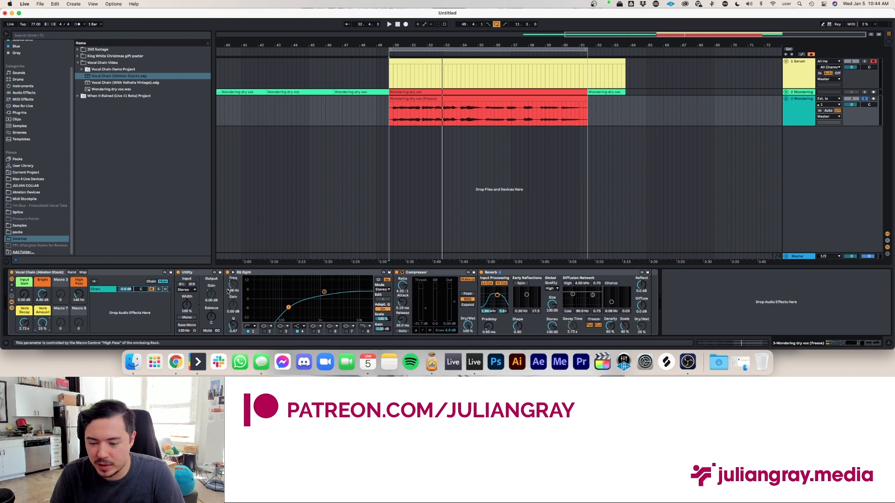
{"action": "double_click", "coordinate": [42, 324]}
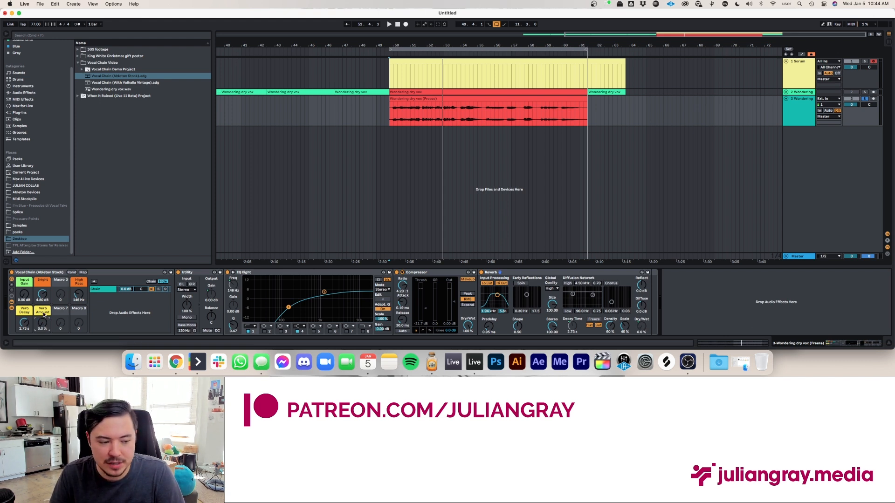
{"action": "left_click_drag", "start_coordinate": [42, 321], "coordinate": [43, 321]}
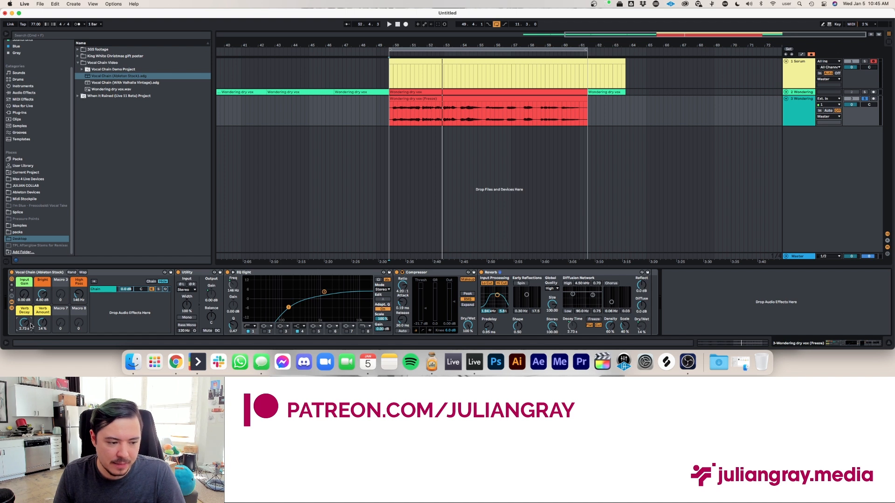
Try raising the Verb Amount macro to 35% and play the vocal to hear a much wetter reverb.
{"action": "left_click", "coordinate": [38, 274]}
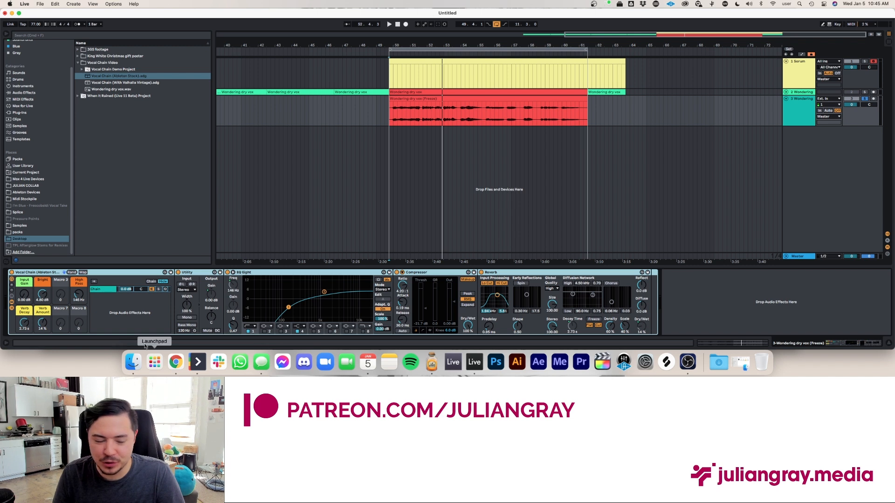
{"action": "left_click_drag", "start_coordinate": [42, 322], "coordinate": [42, 314]}
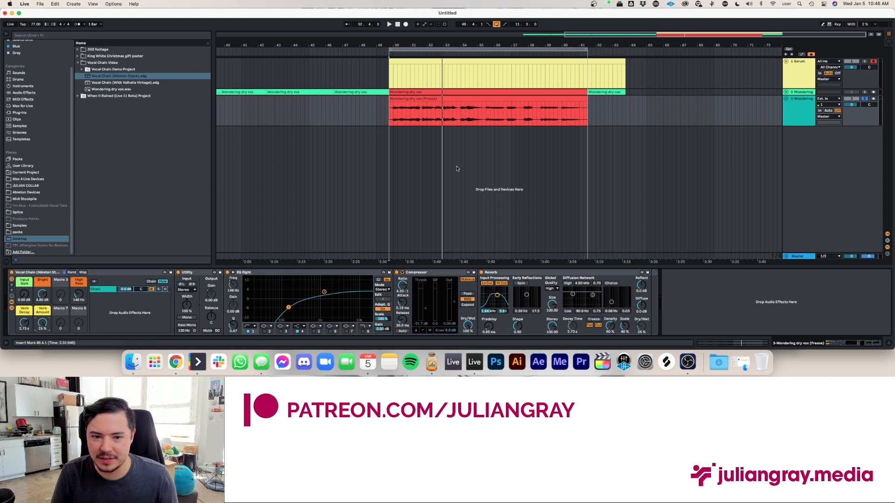
{"action": "key", "text": "space"}
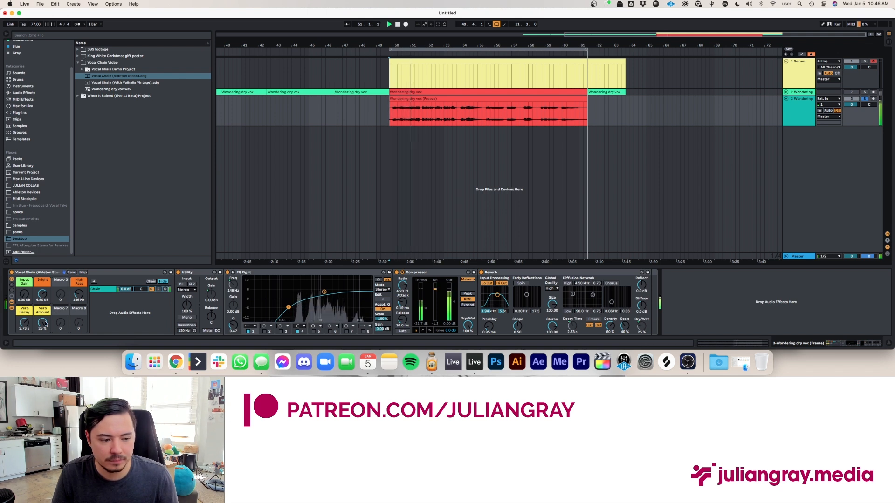
{"action": "key", "text": "space"}
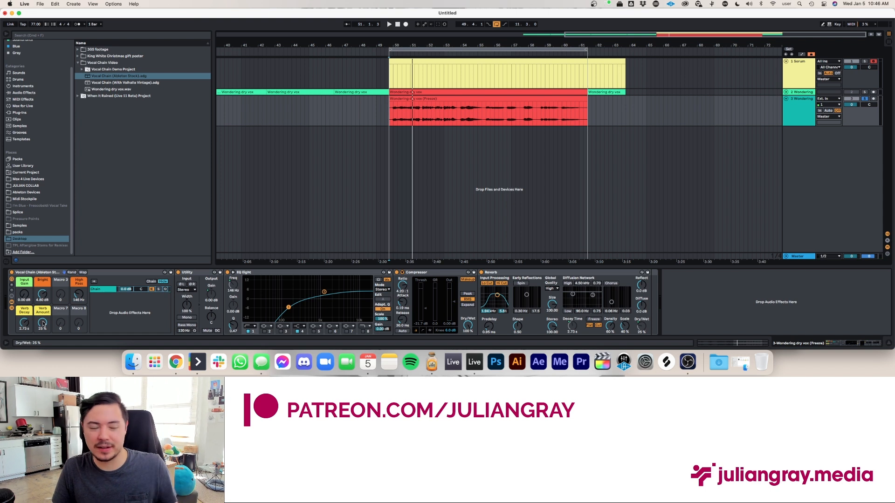
{"action": "left_click_drag", "start_coordinate": [43, 322], "coordinate": [43, 326]}
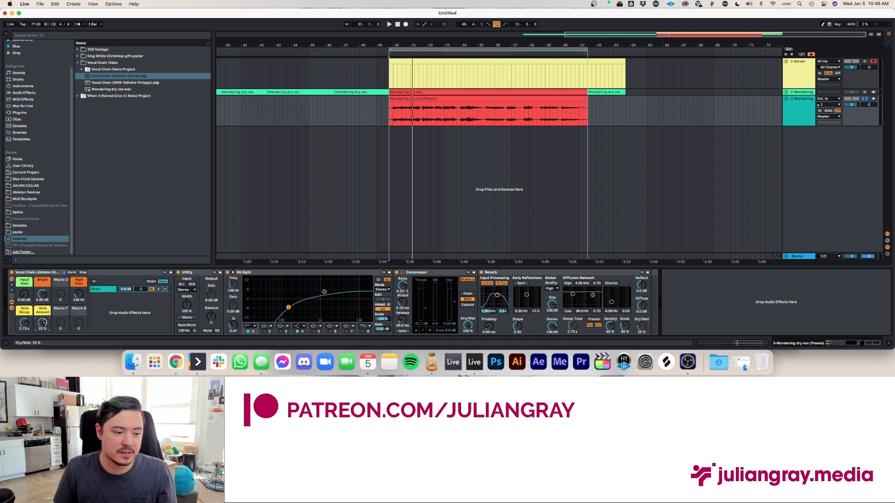
Compare Verb Amount at about 5% and 35% while playing the vocal, and set it to 14%.
{"action": "key", "text": "space"}
{"action": "left_click_drag", "start_coordinate": [44, 322], "coordinate": [43, 332]}
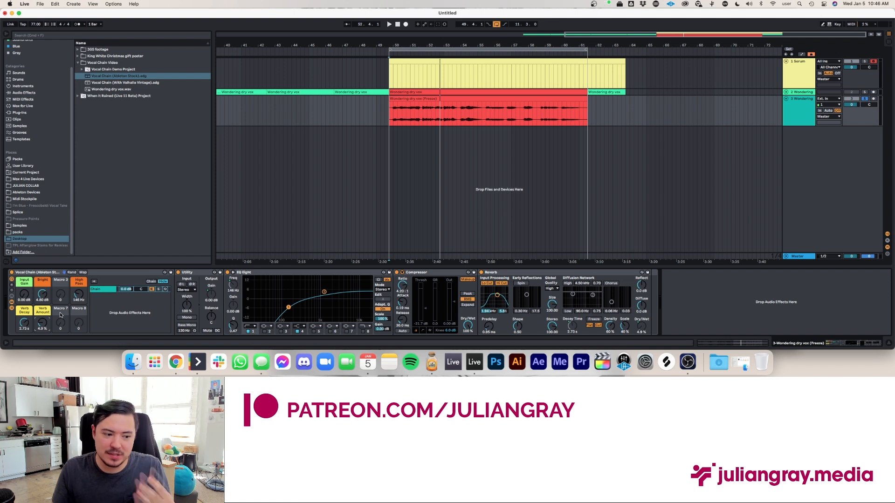
{"action": "key", "text": "space"}
{"action": "left_click_drag", "start_coordinate": [42, 323], "coordinate": [43, 315]}
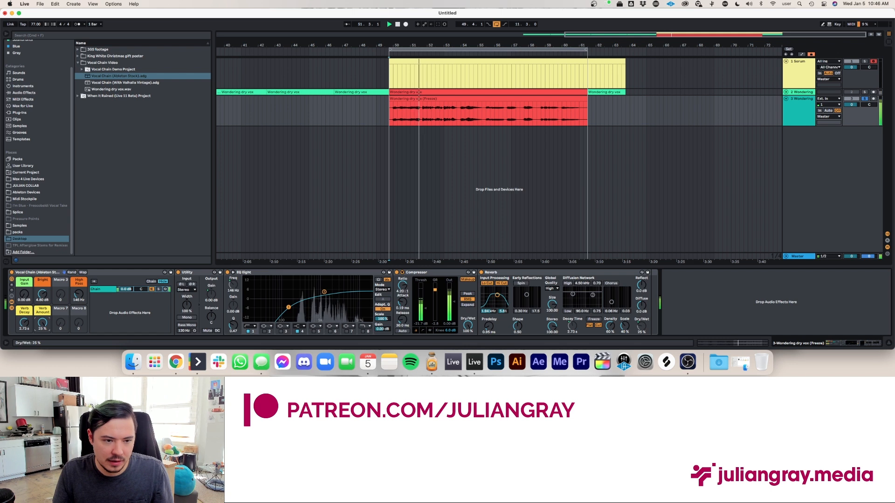
{"action": "left_click", "coordinate": [43, 323]}
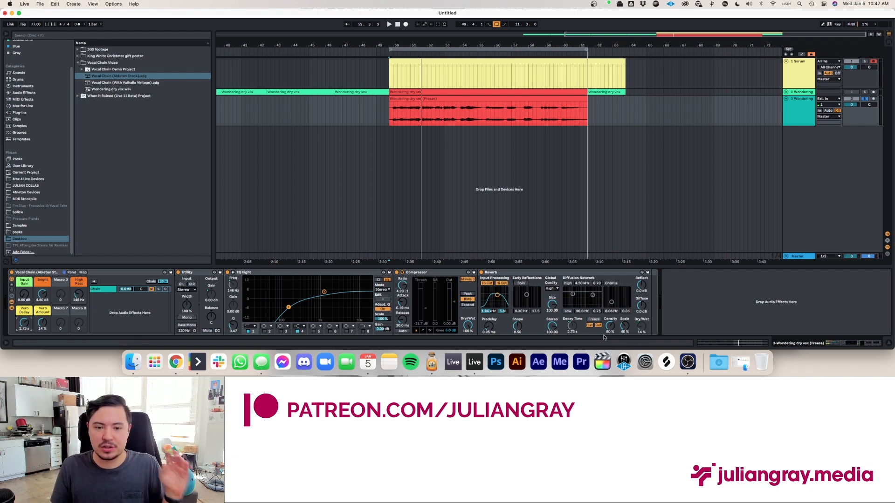
Try lowering the Verb Decay macro to 1.38 s and 1.34 s while playing the vocal to hear a shorter reverb tail.
{"action": "key", "text": "space"}
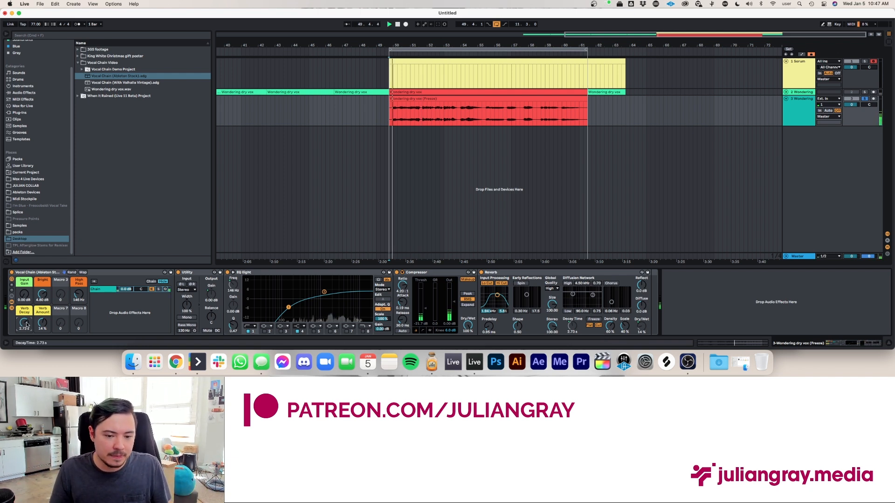
{"action": "left_click_drag", "start_coordinate": [27, 325], "coordinate": [27, 339]}
{"action": "key", "text": "space"}
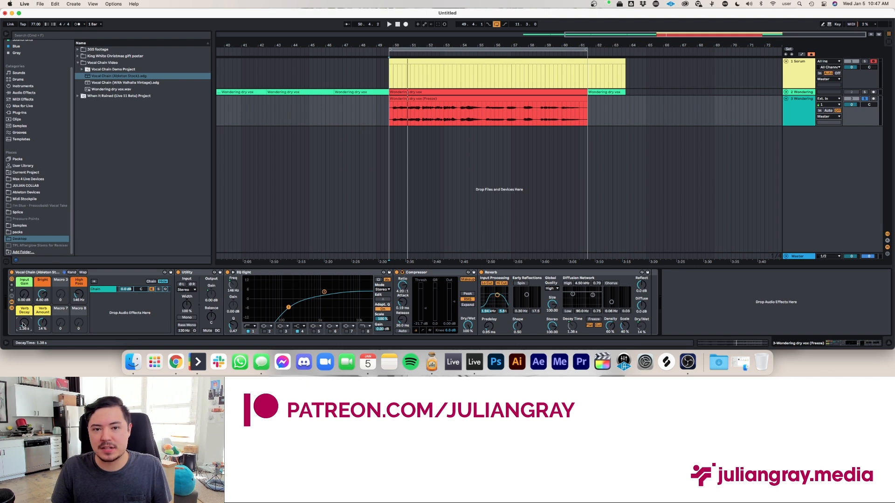
{"action": "key", "text": "space"}
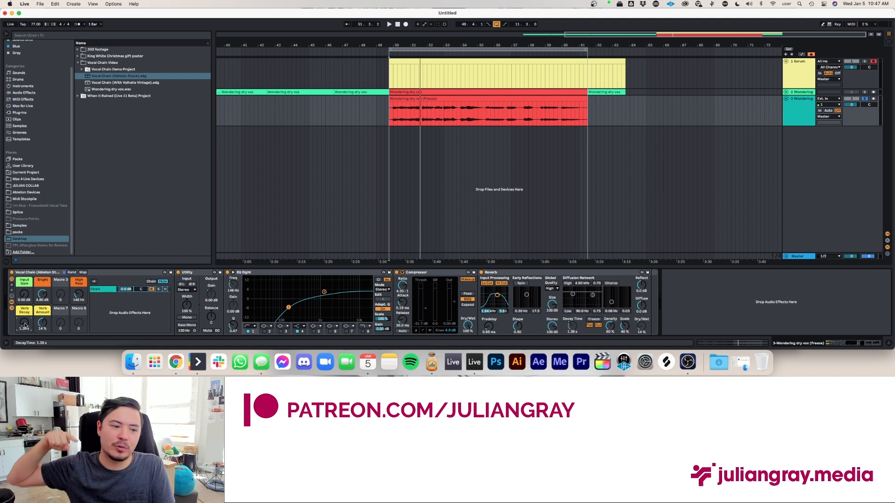
{"action": "left_click_drag", "start_coordinate": [23, 321], "coordinate": [24, 322]}
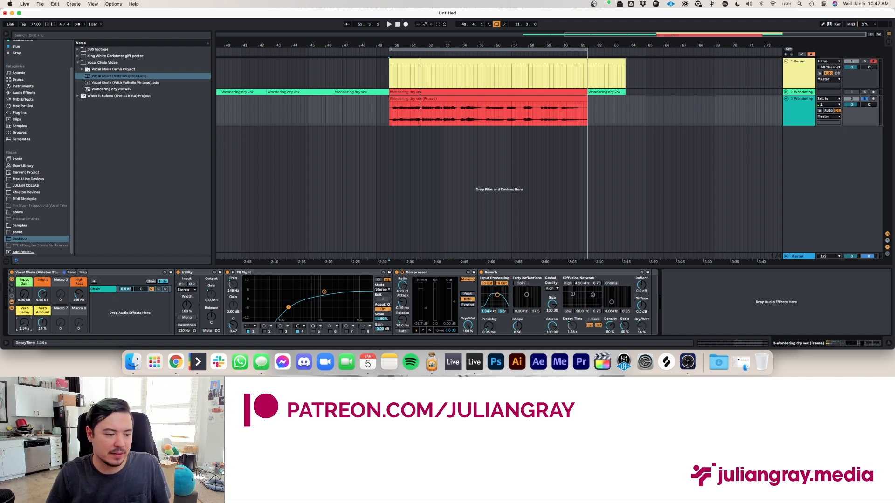
{"action": "key", "text": "space"}
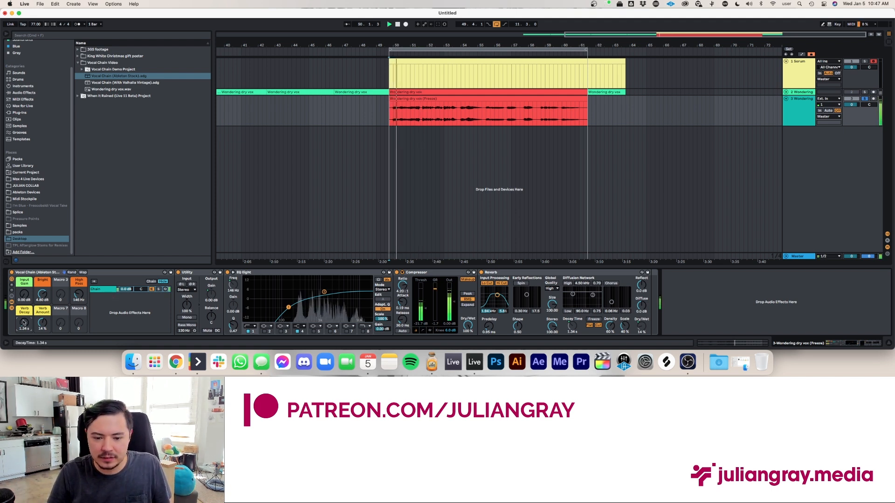
Compare Verb Decay at 4.14 s with a shorter tail while playing the vocal, and set it to about 1.4 s.
{"action": "left_click_drag", "start_coordinate": [23, 322], "coordinate": [23, 289]}
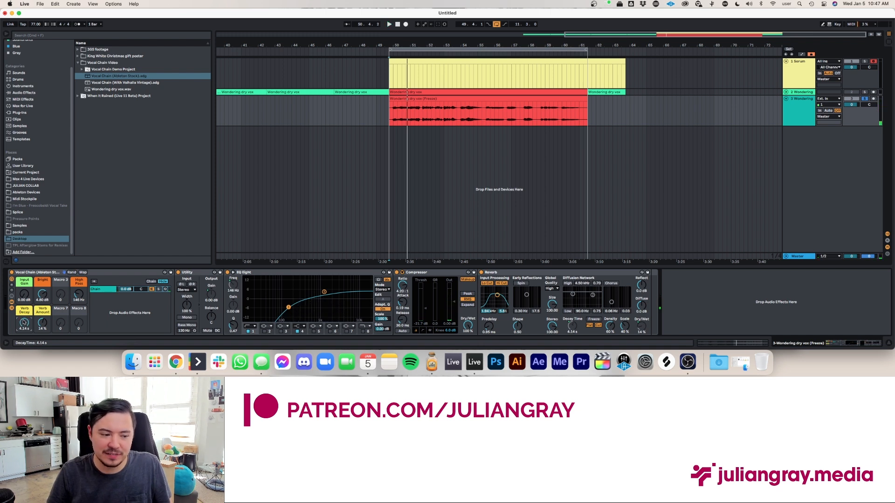
{"action": "left_click_drag", "start_coordinate": [24, 322], "coordinate": [24, 322]}
{"action": "key", "text": "space"}
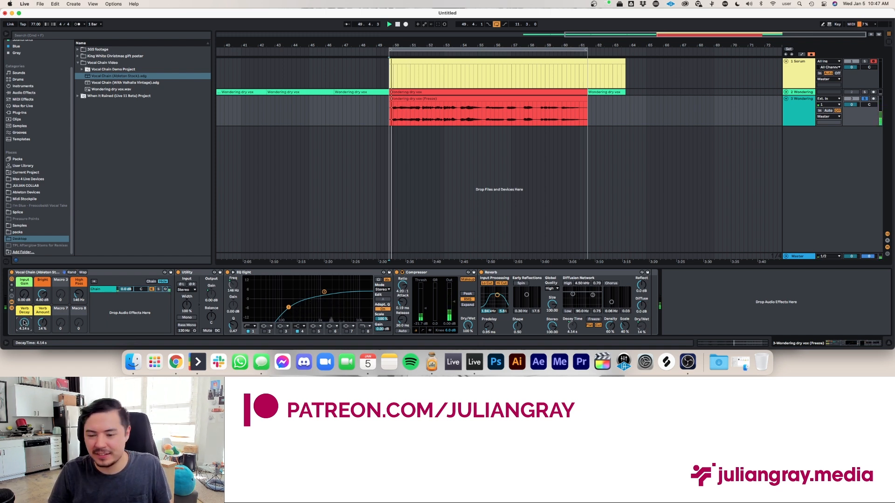
{"action": "left_click_drag", "start_coordinate": [24, 322], "coordinate": [24, 341]}
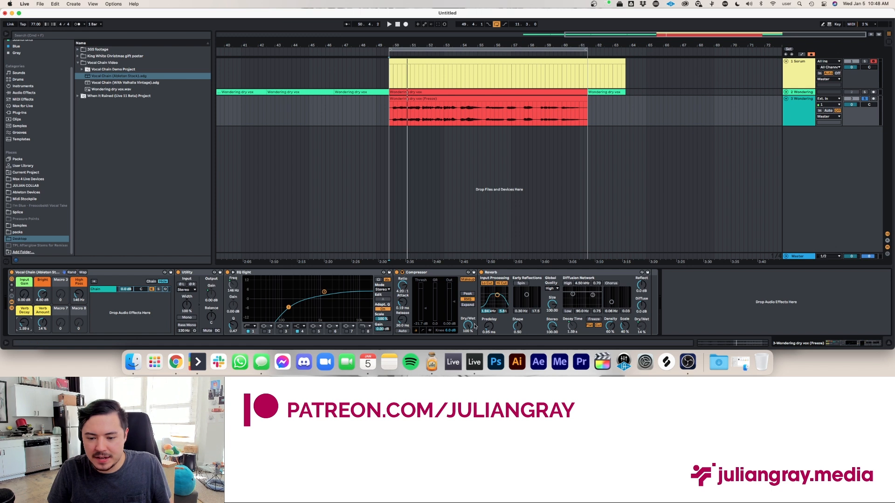
{"action": "left_click", "coordinate": [500, 283]}
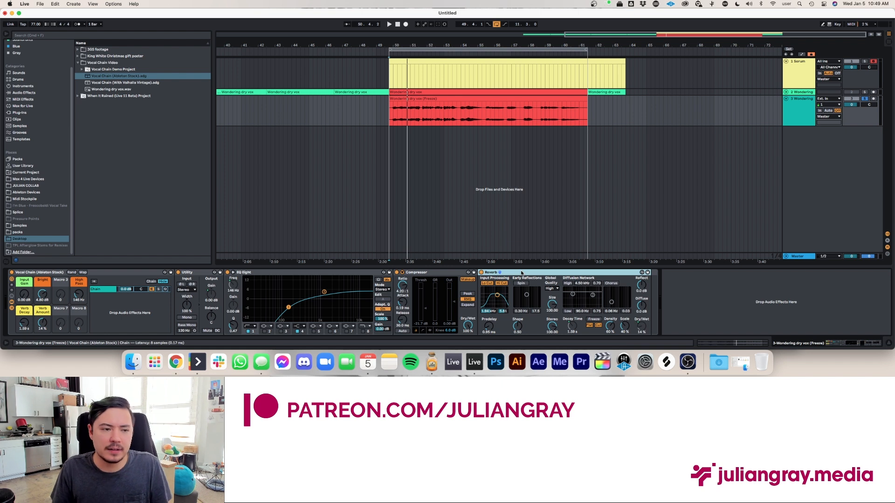
Load Vocal Chain (With Valhalla Vintage).adg onto the vocal track and switch off the stock rack, moving the ValhallaVintageVerb window clear of the racks.
{"action": "left_click", "coordinate": [162, 83]}
{"action": "double_click", "coordinate": [163, 83]}
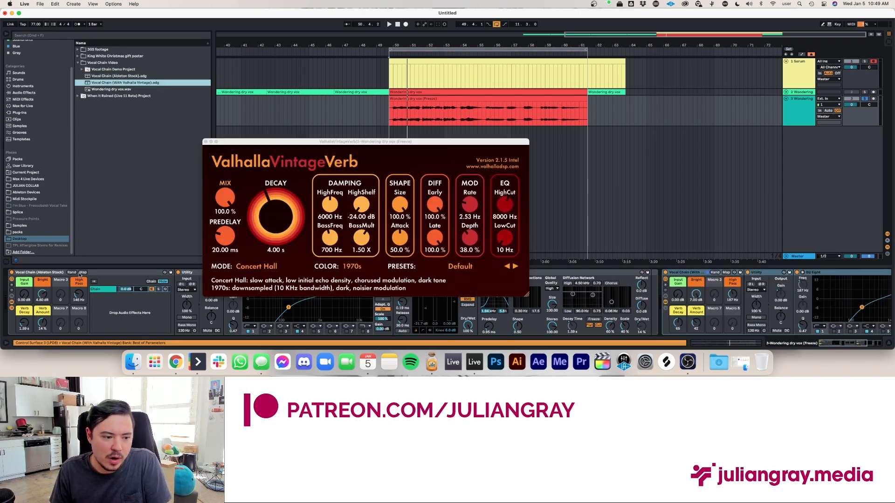
{"action": "left_click", "coordinate": [69, 272]}
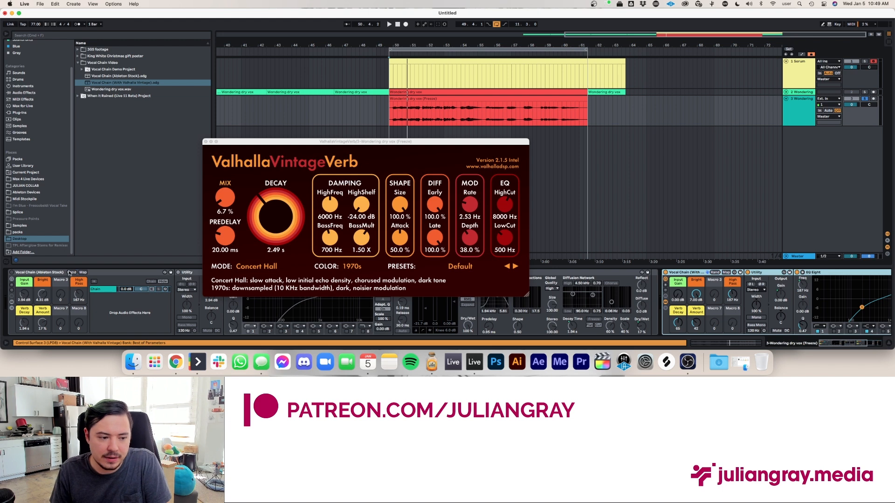
{"action": "left_click_drag", "start_coordinate": [256, 144], "coordinate": [379, 86]}
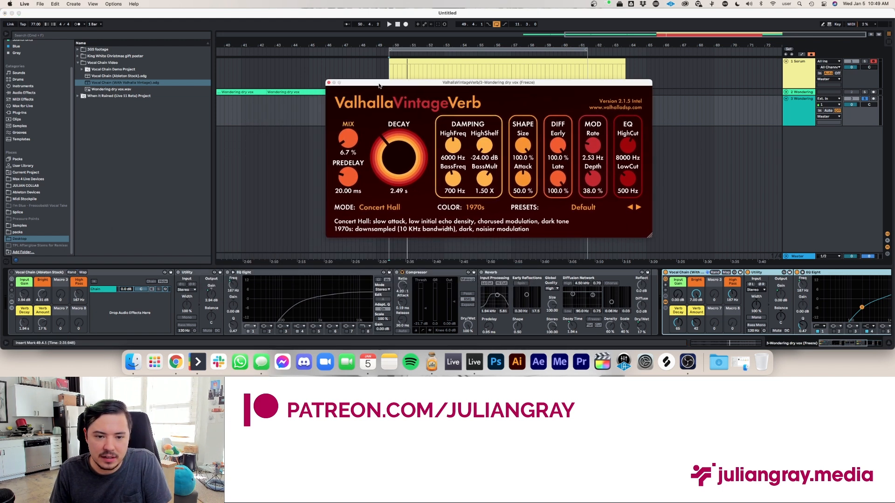
While playing the vocal through the Valhalla rack, raise Verb Amount to a 7.7% mix and Verb Decay to 3.03 s.
{"action": "left_click", "coordinate": [695, 273]}
{"action": "scroll", "coordinate": [732, 321], "scroll_direction": "right", "scroll_amount": 5}
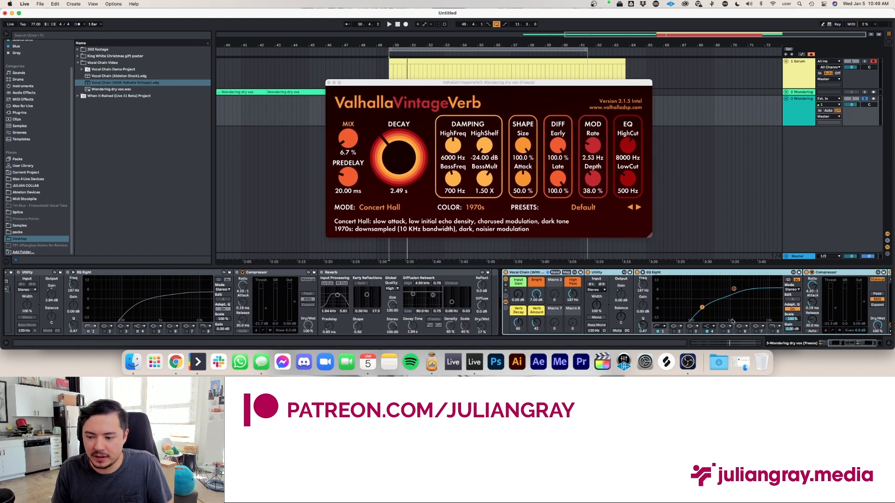
{"action": "scroll", "coordinate": [732, 321], "scroll_direction": "right", "scroll_amount": 2}
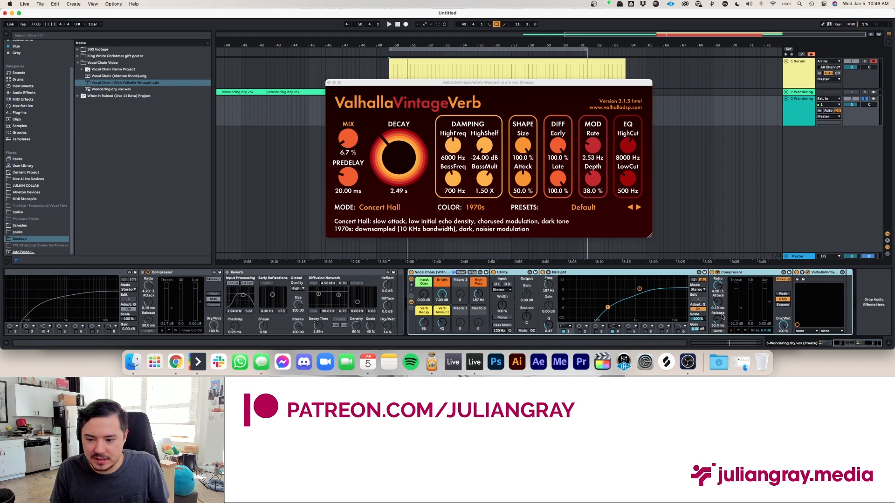
{"action": "left_click_drag", "start_coordinate": [459, 83], "coordinate": [512, 84]}
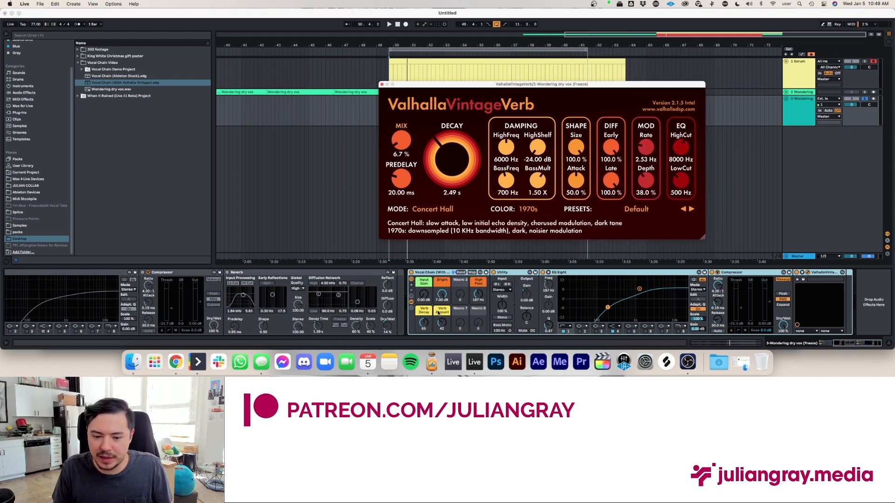
{"action": "key", "text": "space"}
{"action": "mouse_move", "coordinate": [441, 323]}
{"action": "left_mouse_down"}
{"action": "mouse_move", "coordinate": [442, 314]}
{"action": "mouse_move", "coordinate": [443, 322]}
{"action": "left_mouse_up"}
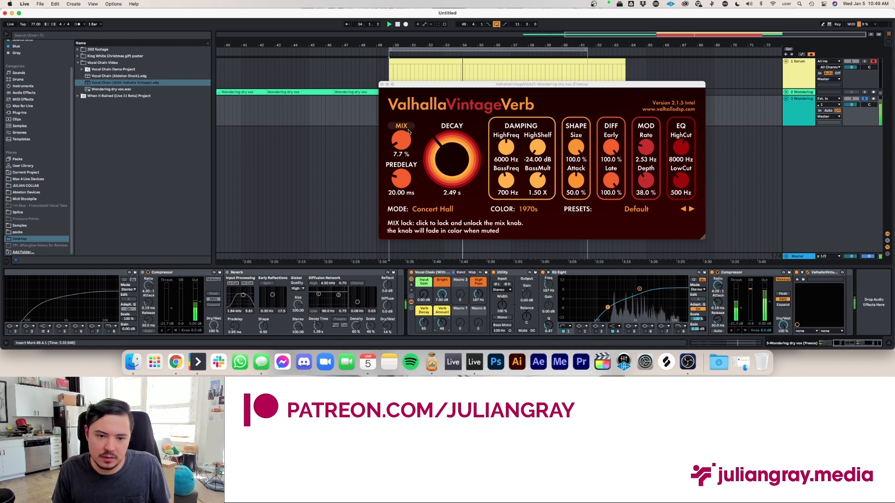
{"action": "left_click_drag", "start_coordinate": [424, 323], "coordinate": [424, 319]}
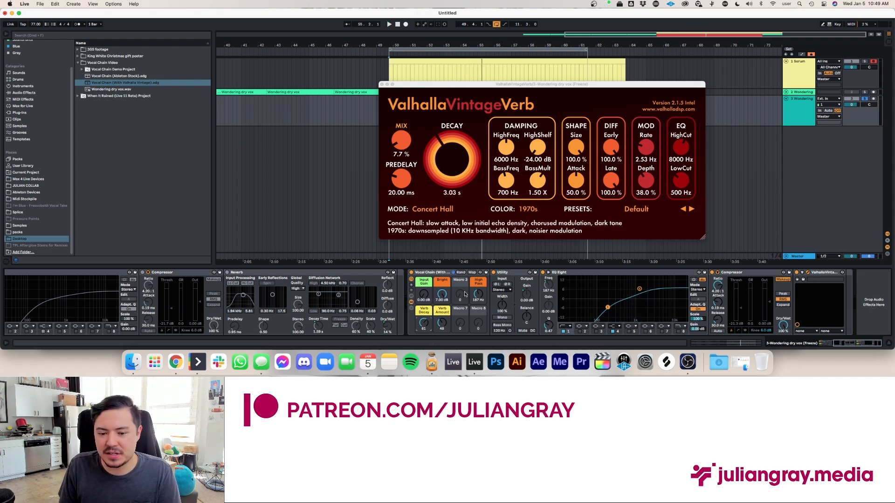
Close the ValhallaVintageVerb window and delete the Valhalla vocal chain rack from the vocal track.
{"action": "left_click_drag", "start_coordinate": [423, 86], "coordinate": [434, 83]}
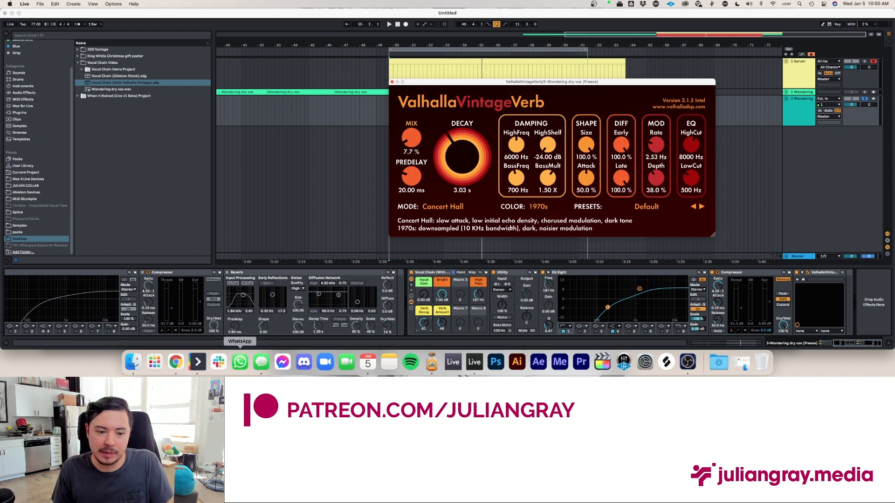
{"action": "left_click", "coordinate": [299, 275]}
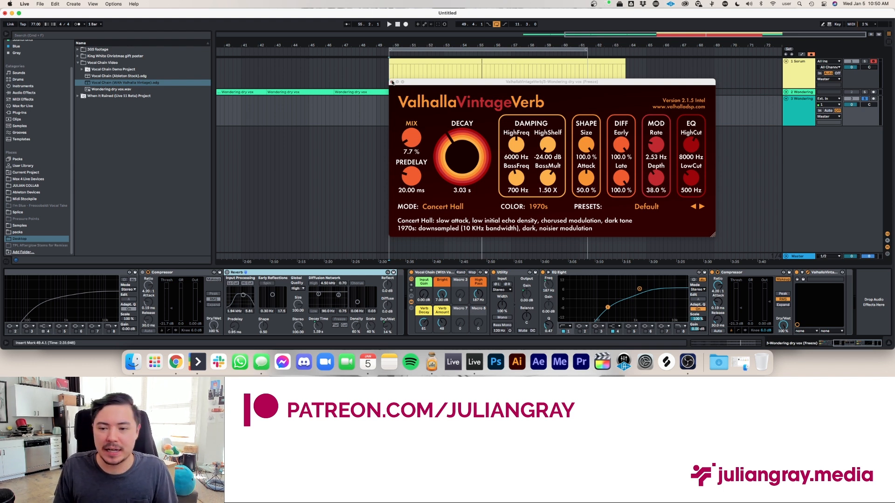
{"action": "left_click", "coordinate": [819, 273]}
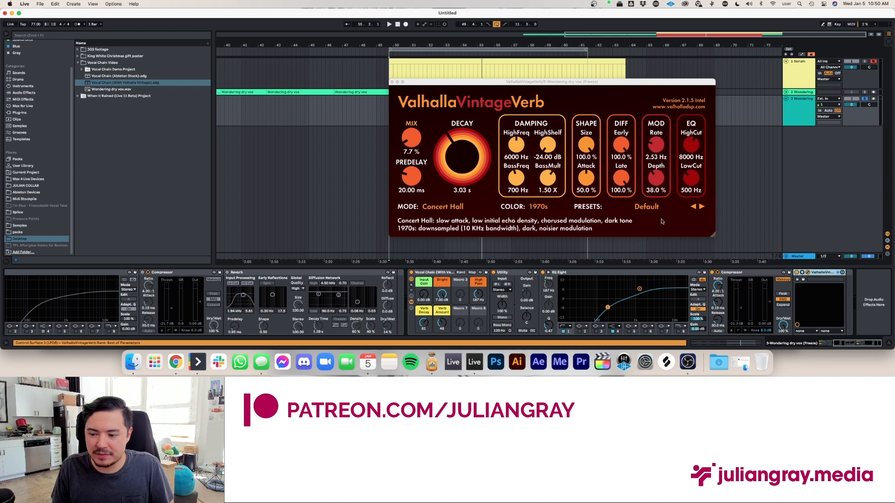
{"action": "left_click", "coordinate": [393, 82]}
{"action": "left_click", "coordinate": [426, 272]}
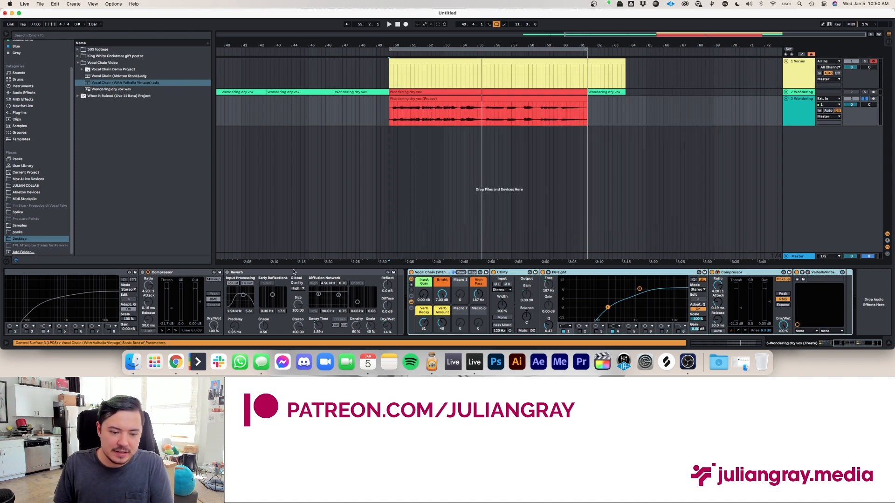
{"action": "key", "text": "Delete"}
{"action": "key", "text": "Delete"}
{"action": "left_click", "coordinate": [507, 107]}
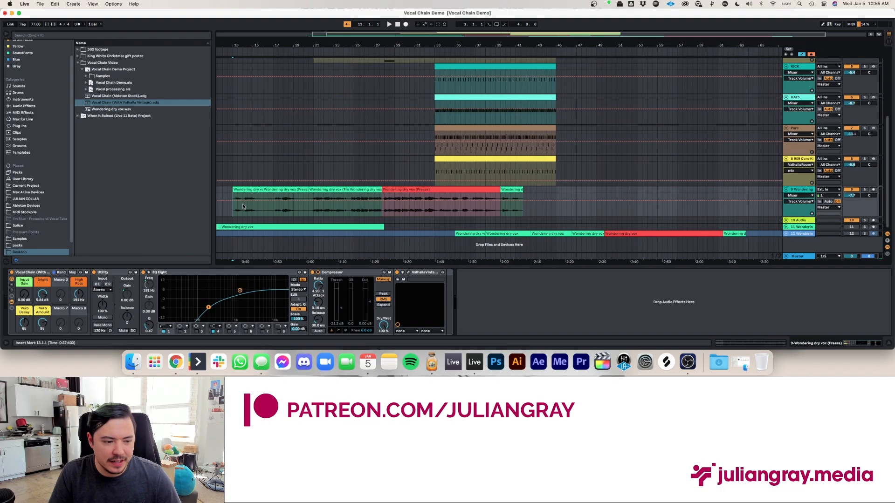
Play the Vocal Chain Demo arrangement and look over the instrument, drum and processed vocal tracks, closing in on the drum section.
{"action": "scroll", "coordinate": [244, 207], "scroll_direction": "left", "scroll_amount": 2}
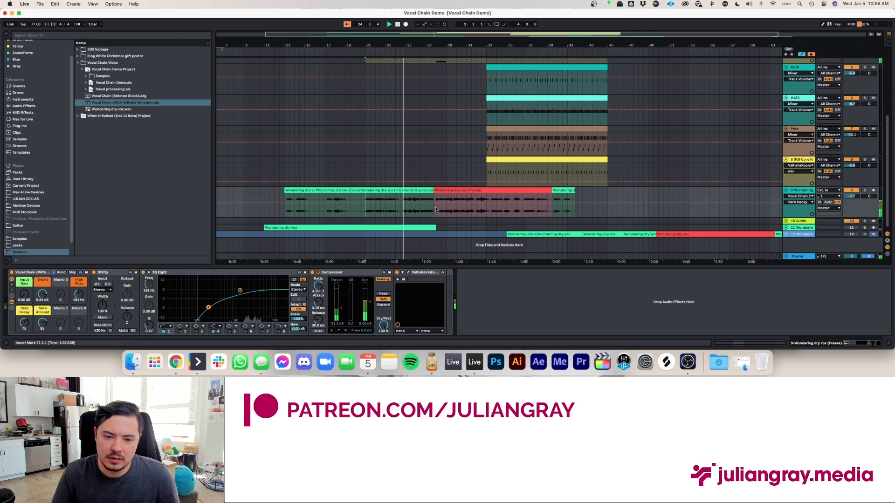
{"action": "scroll", "coordinate": [436, 210], "scroll_direction": "right", "scroll_amount": 1}
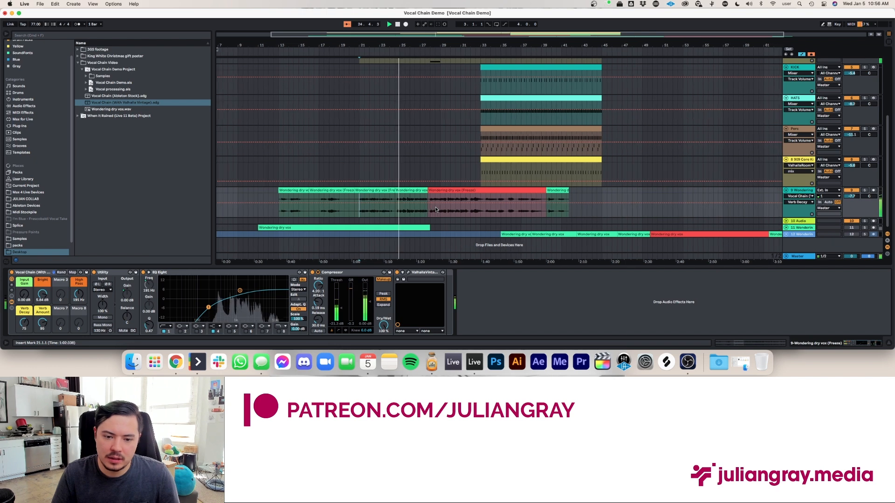
{"action": "scroll", "coordinate": [437, 209], "scroll_direction": "right", "scroll_amount": 3}
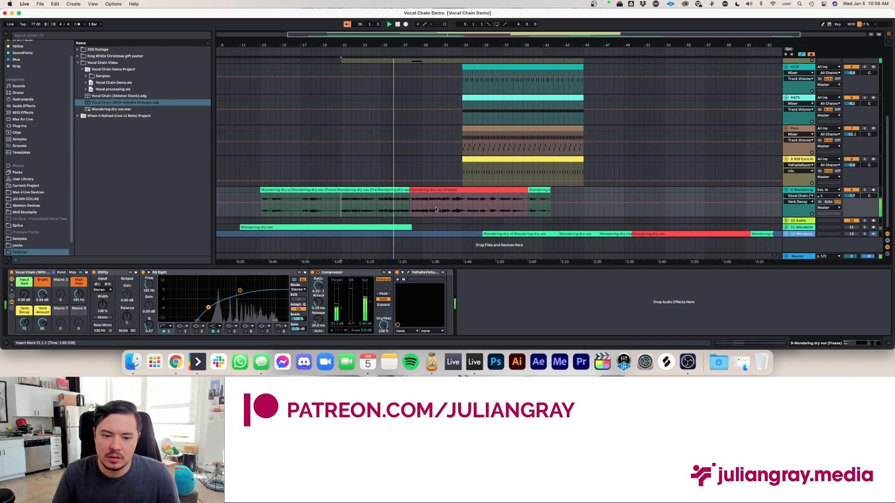
{"action": "scroll", "coordinate": [417, 201], "scroll_direction": "up", "scroll_amount": 5}
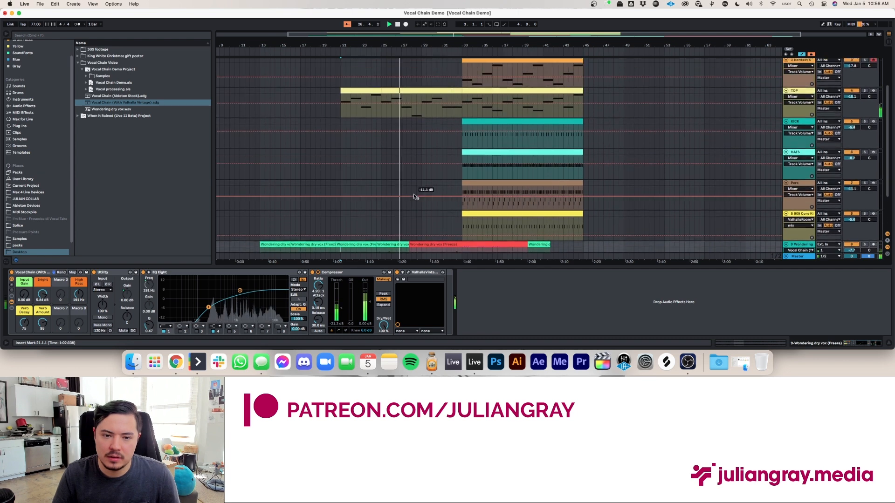
{"action": "scroll", "coordinate": [415, 196], "scroll_direction": "down", "scroll_amount": 5}
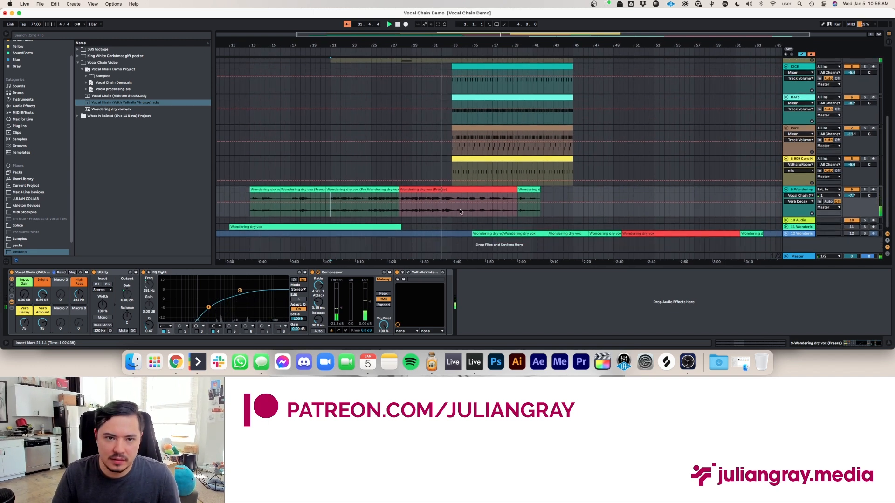
{"action": "left_click_drag", "start_coordinate": [415, 46], "coordinate": [432, 65]}
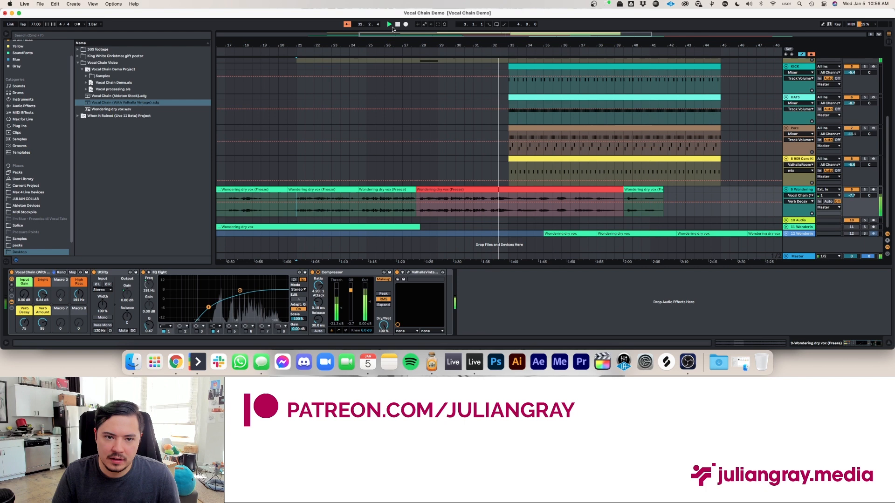
{"action": "left_click", "coordinate": [348, 25]}
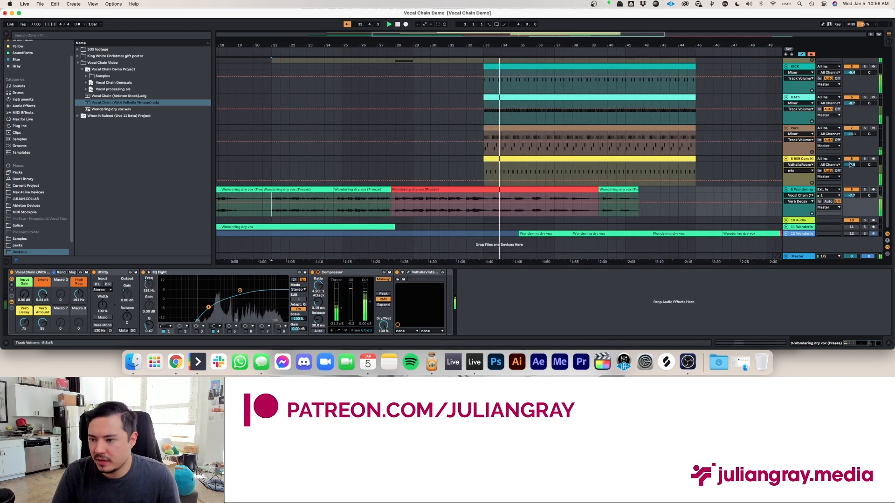
Raise the 909 Core Kit track's volume during playback, show its devices and look over the other instrument tracks.
{"action": "left_click_drag", "start_coordinate": [852, 165], "coordinate": [852, 162]}
{"action": "left_click", "coordinate": [800, 159]}
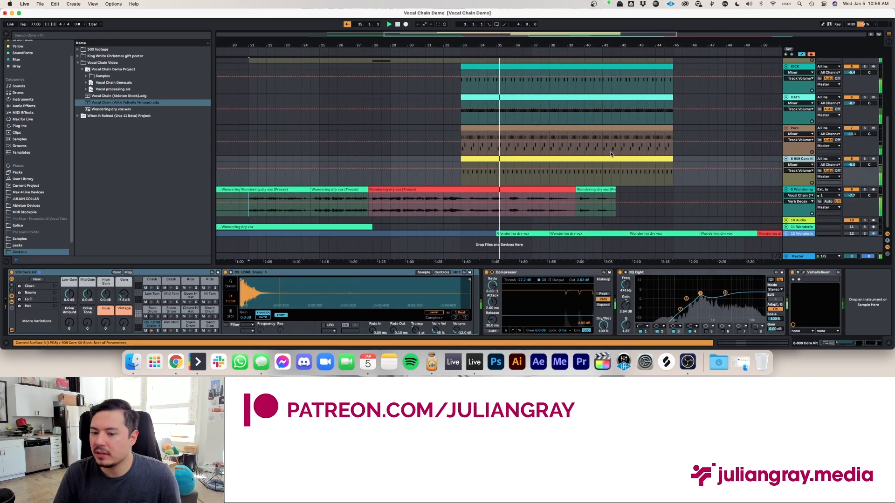
{"action": "scroll", "coordinate": [611, 154], "scroll_direction": "up", "scroll_amount": 5}
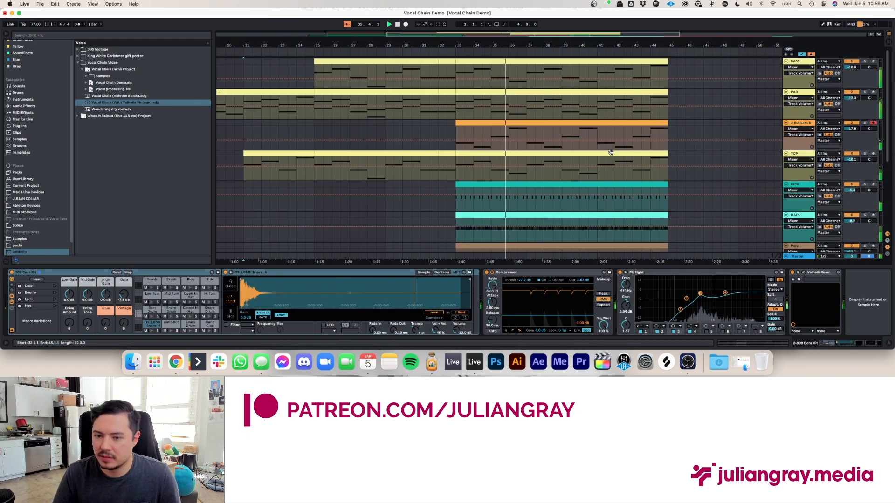
{"action": "scroll", "coordinate": [611, 154], "scroll_direction": "down", "scroll_amount": 5}
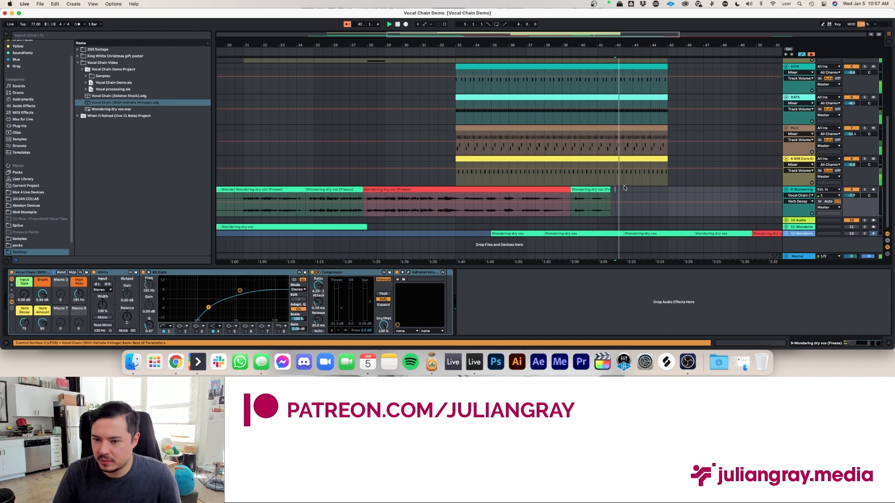
Place the insert marker at the end of the 909 Core Kit clip, save the Live set, and show the vocal track's devices.
{"action": "left_click", "coordinate": [673, 180]}
{"action": "left_click", "coordinate": [666, 182]}
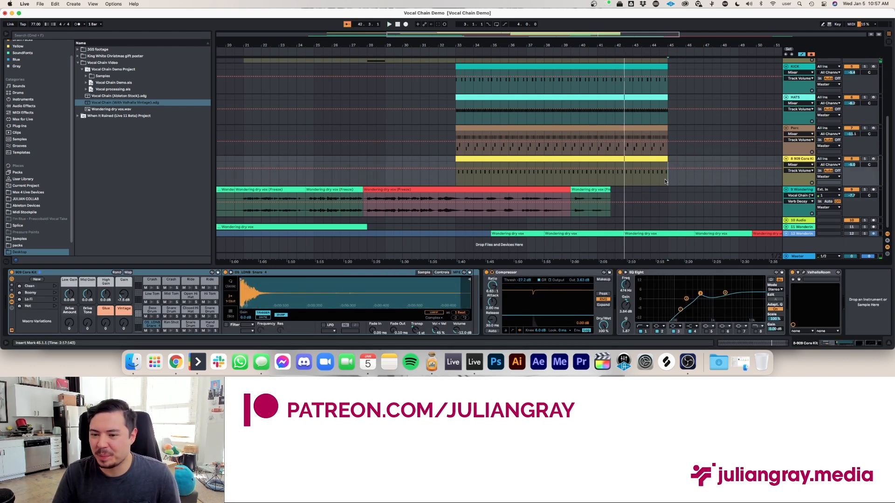
{"action": "scroll", "coordinate": [665, 182], "scroll_direction": "up", "scroll_amount": 5}
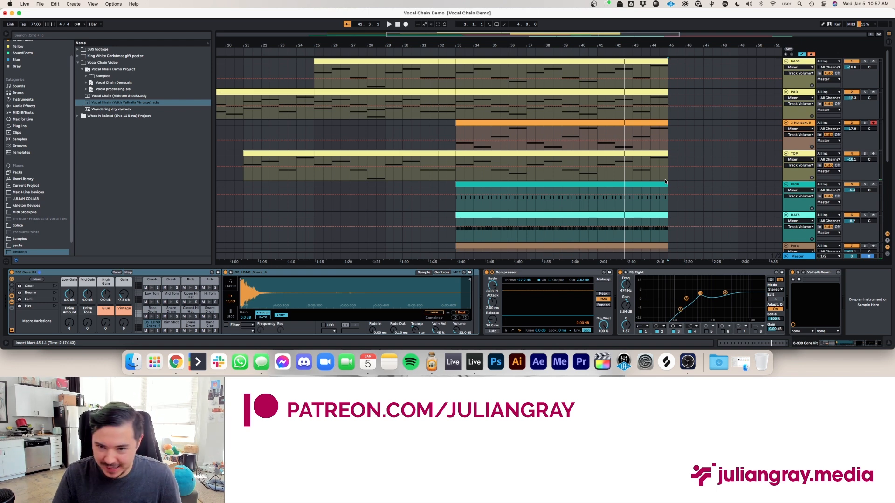
{"action": "key", "text": "super+s"}
{"action": "scroll", "coordinate": [639, 175], "scroll_direction": "down", "scroll_amount": 5}
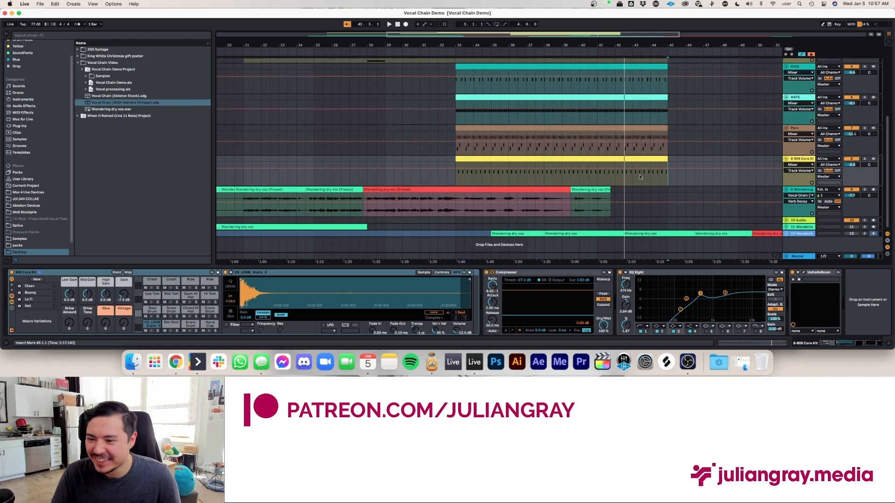
{"action": "left_click", "coordinate": [617, 190]}
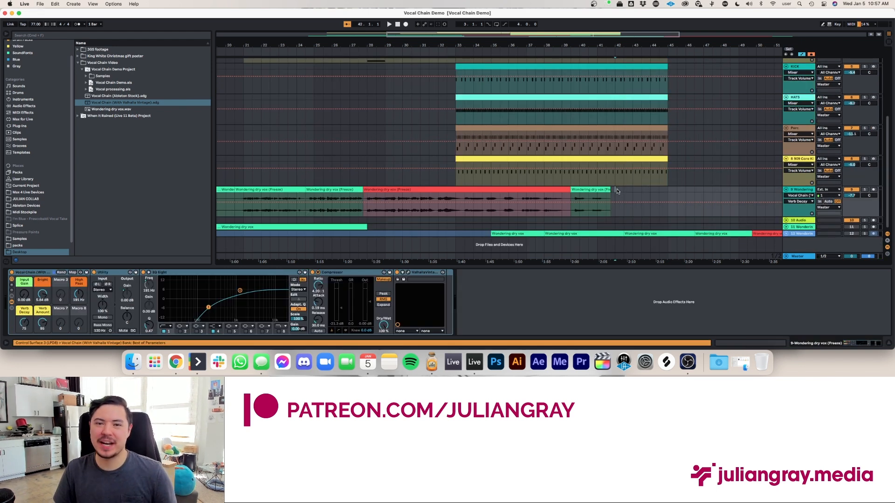